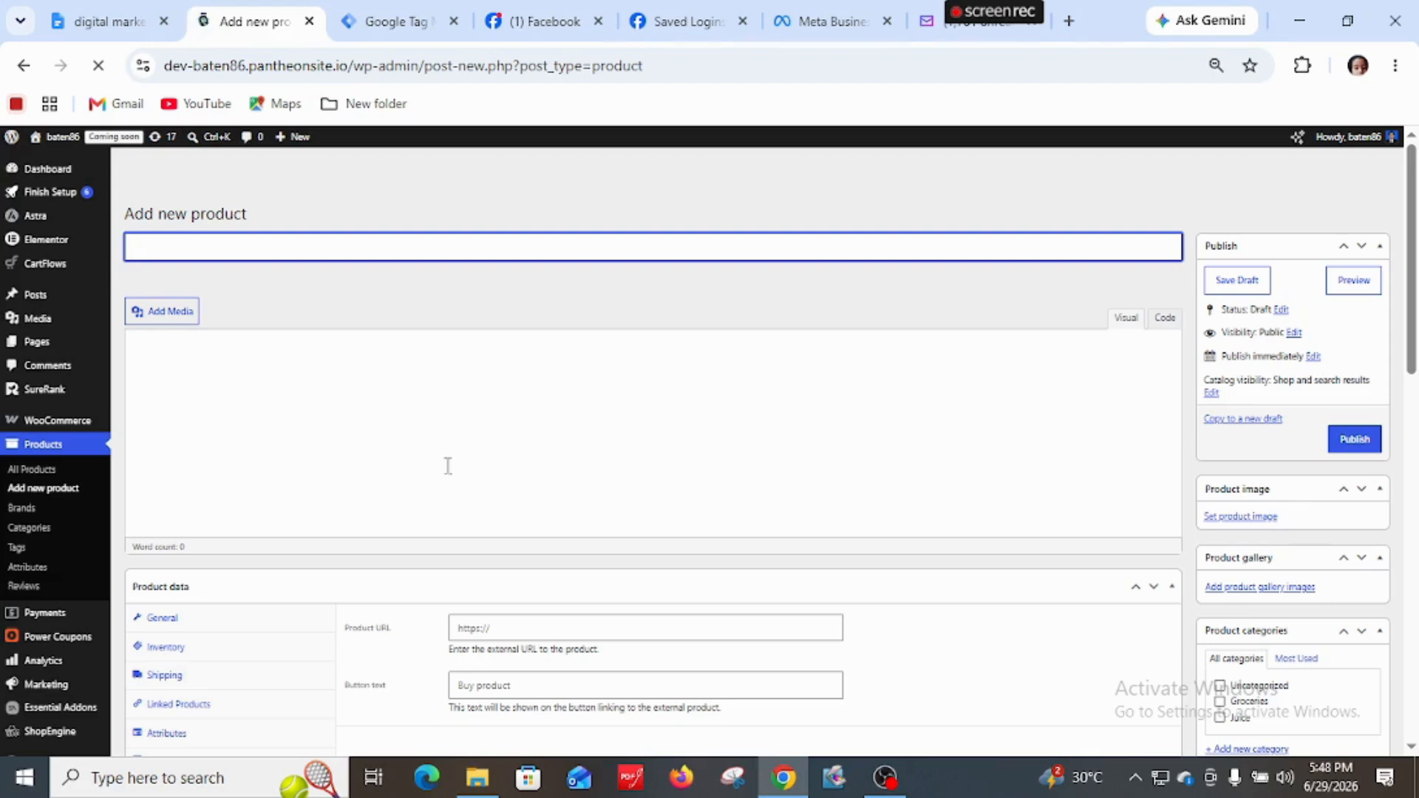
Title the new product "face wash lemon"
text(face wash lemon)
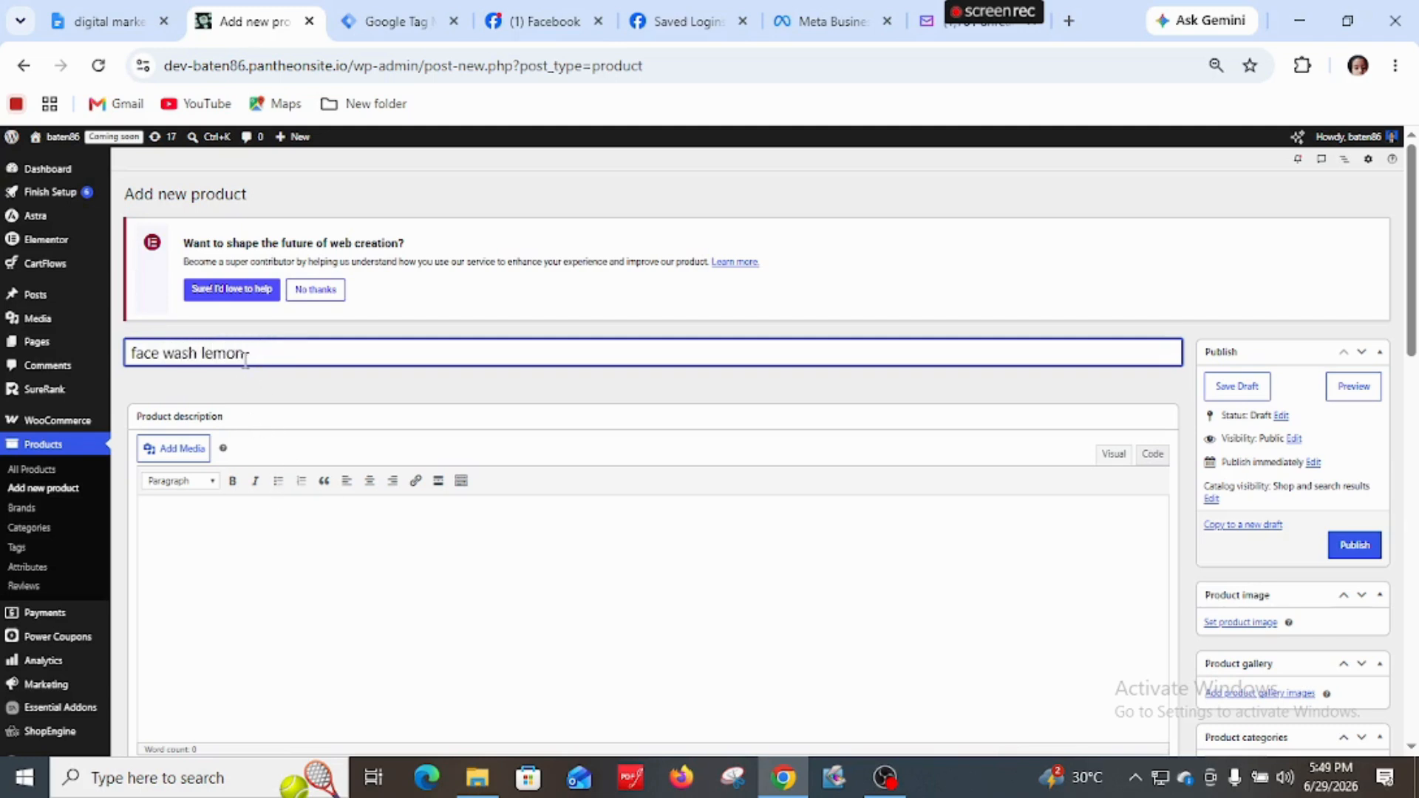
Search for "chatgpt" in a new browser tab and open the ChatGPT website from the results
key(ctrl+t)
text(chatgpt)
click(416, 494)
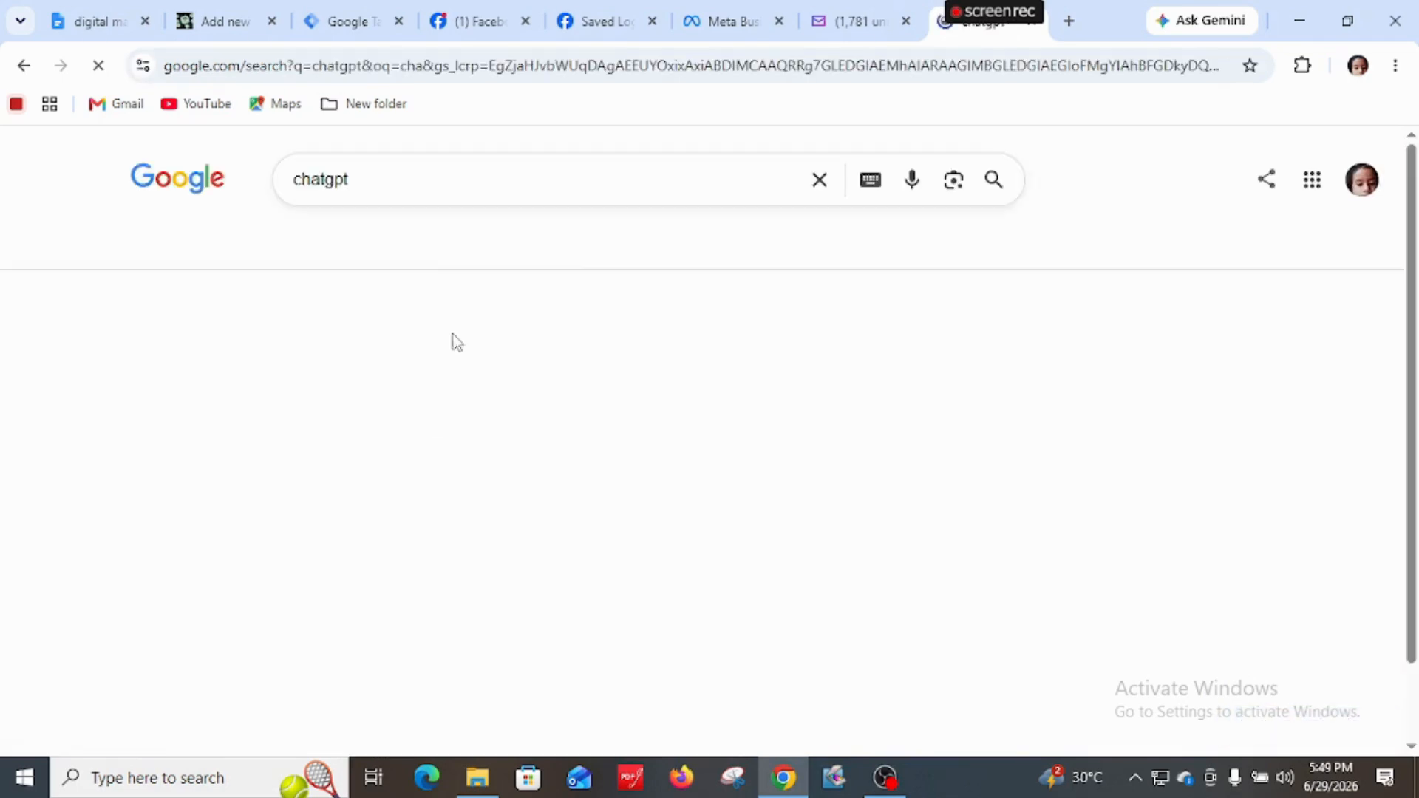
click(184, 436)
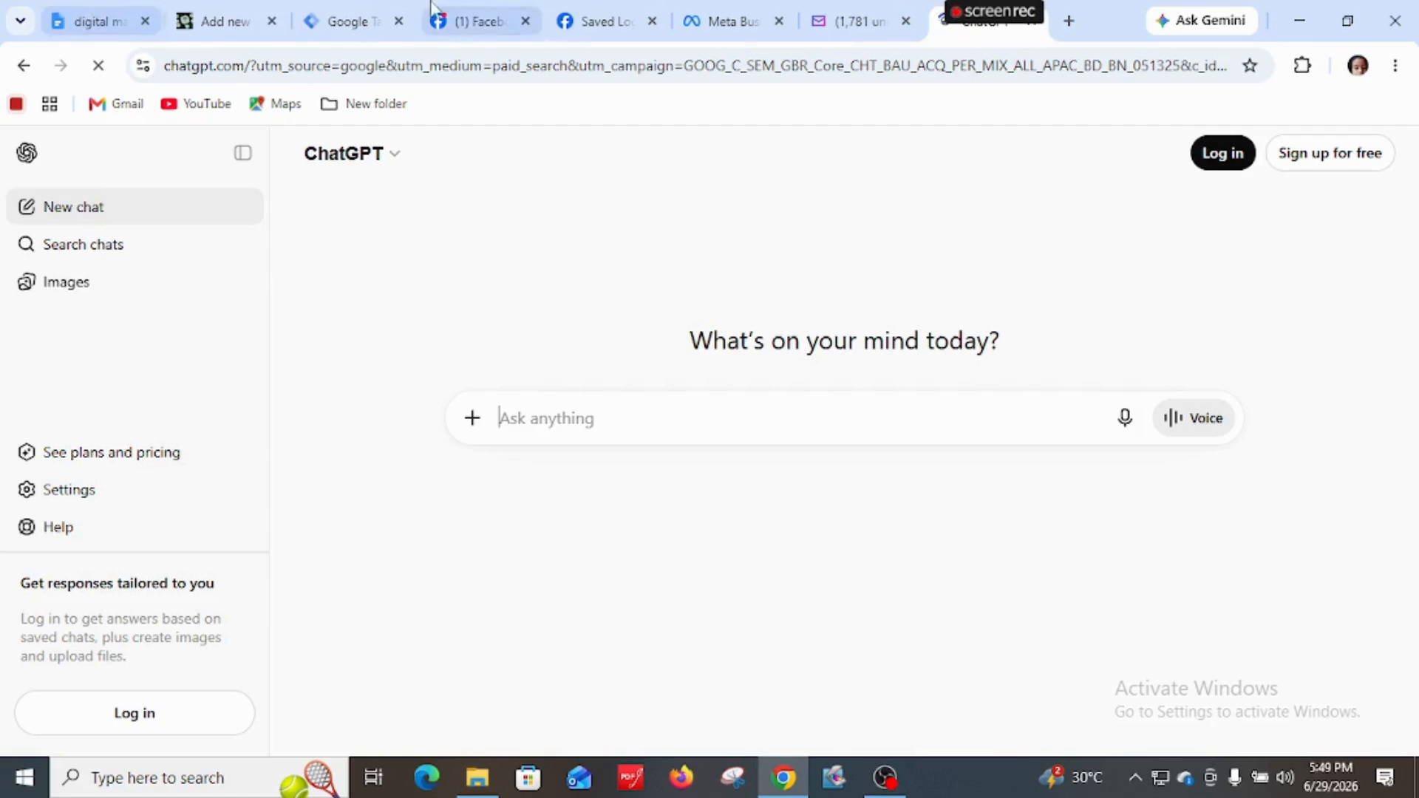
Copy the product title from the WordPress product page and send ChatGPT the prompt "face wash lemon short feature need"
click(211, 21)
drag(279, 370, 86, 350)
key(ctrl+c)
click(1202, 20)
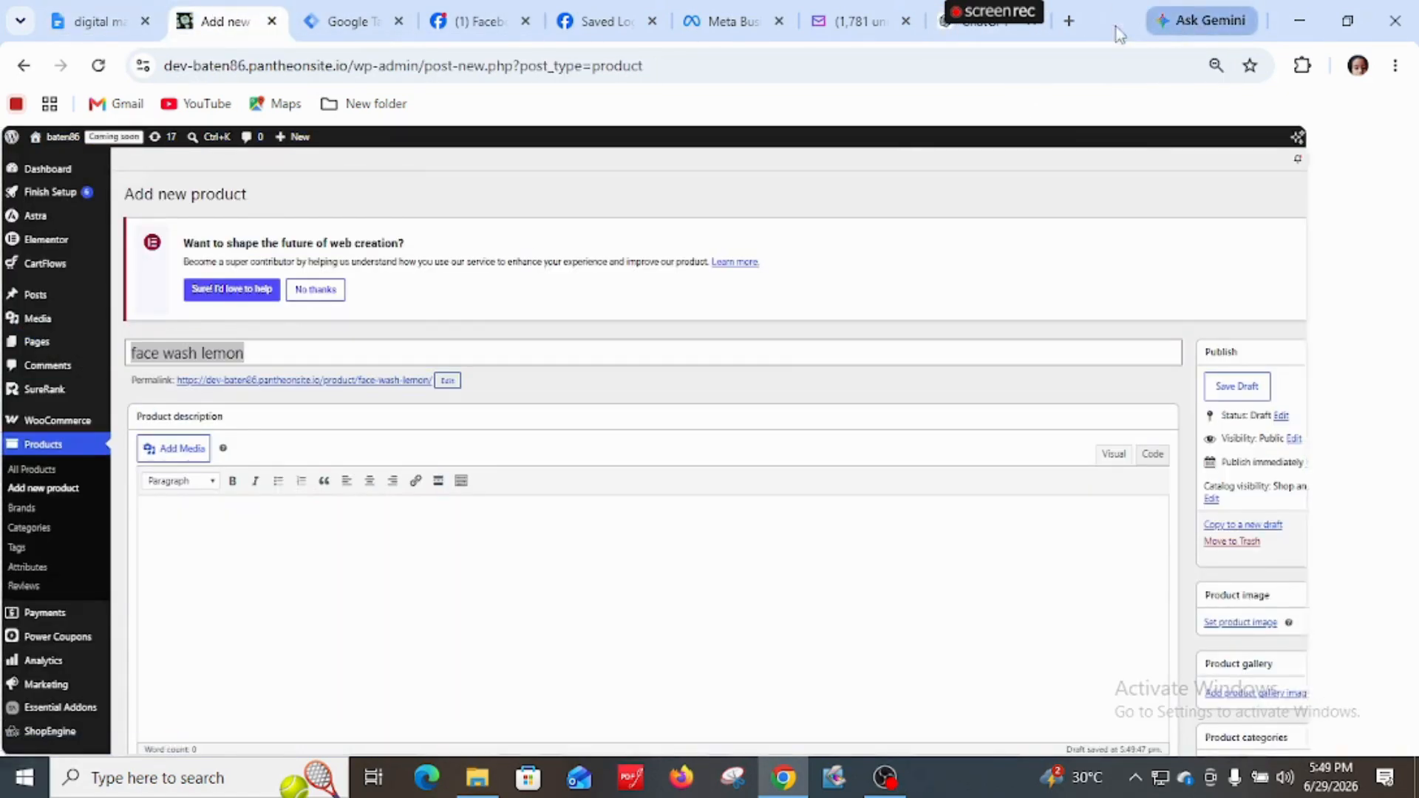
click(982, 24)
key(ctrl+v)
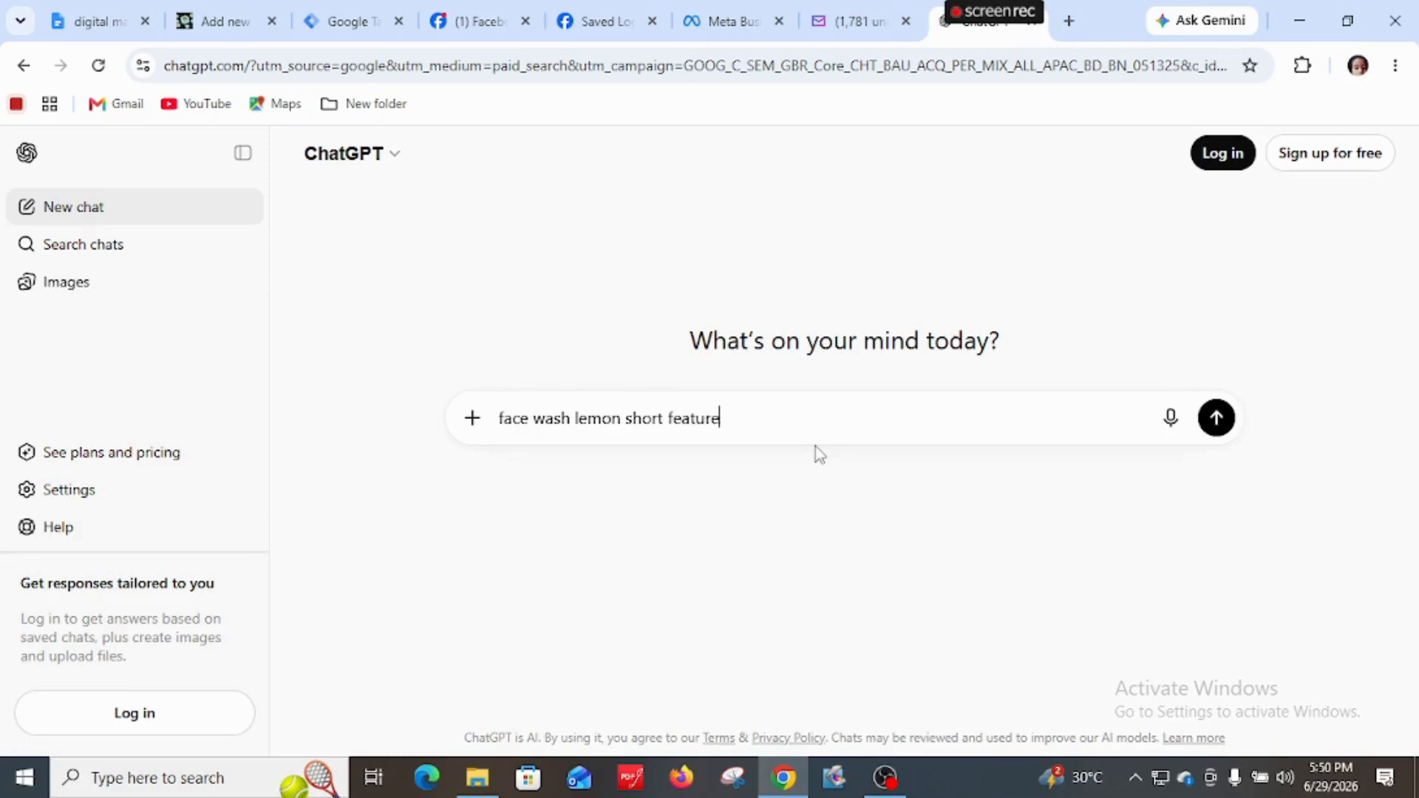
text(short feature)
text( new)
key(Return)
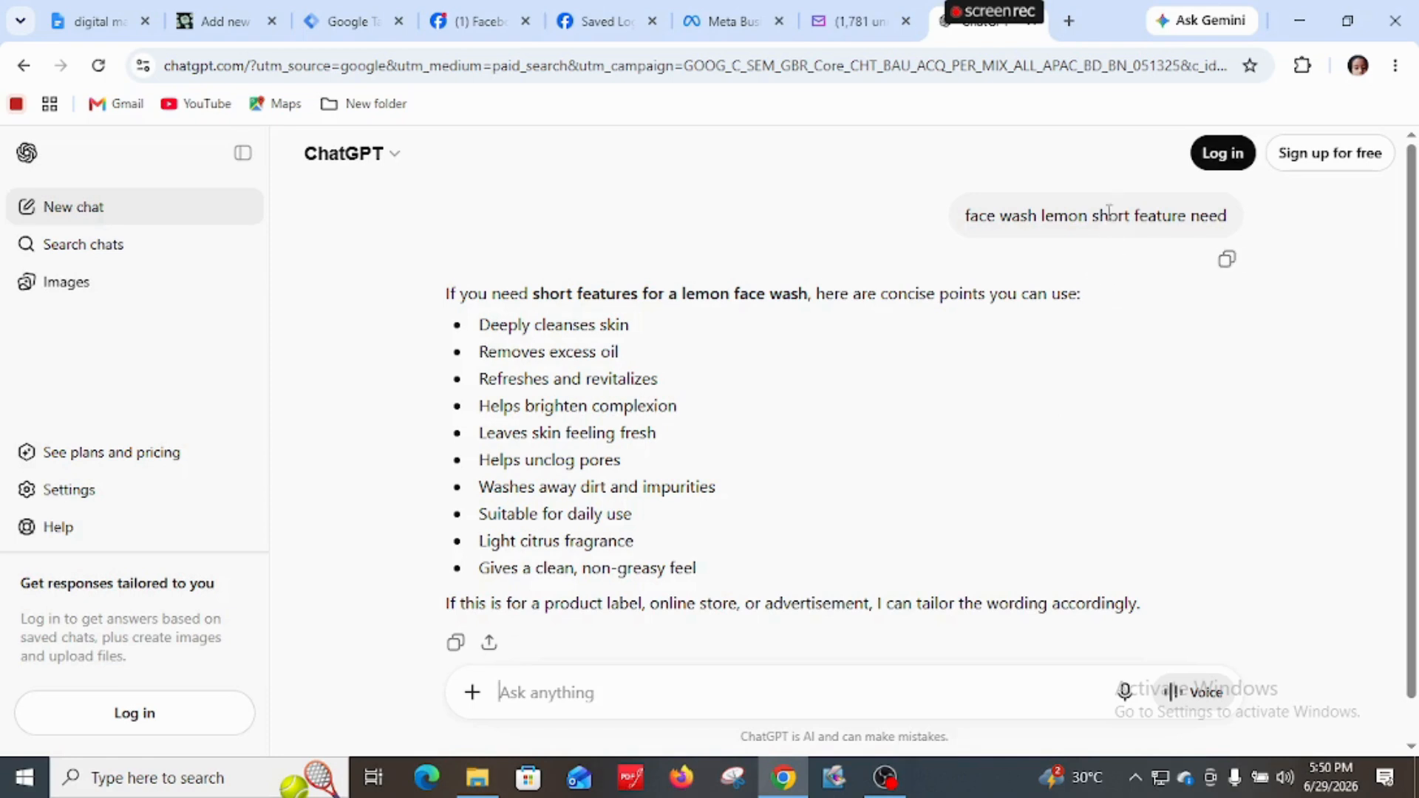
Put "face wash lemon" into a new ChatGPT message as the start of a follow-up prompt
drag(1093, 216, 1338, 225)
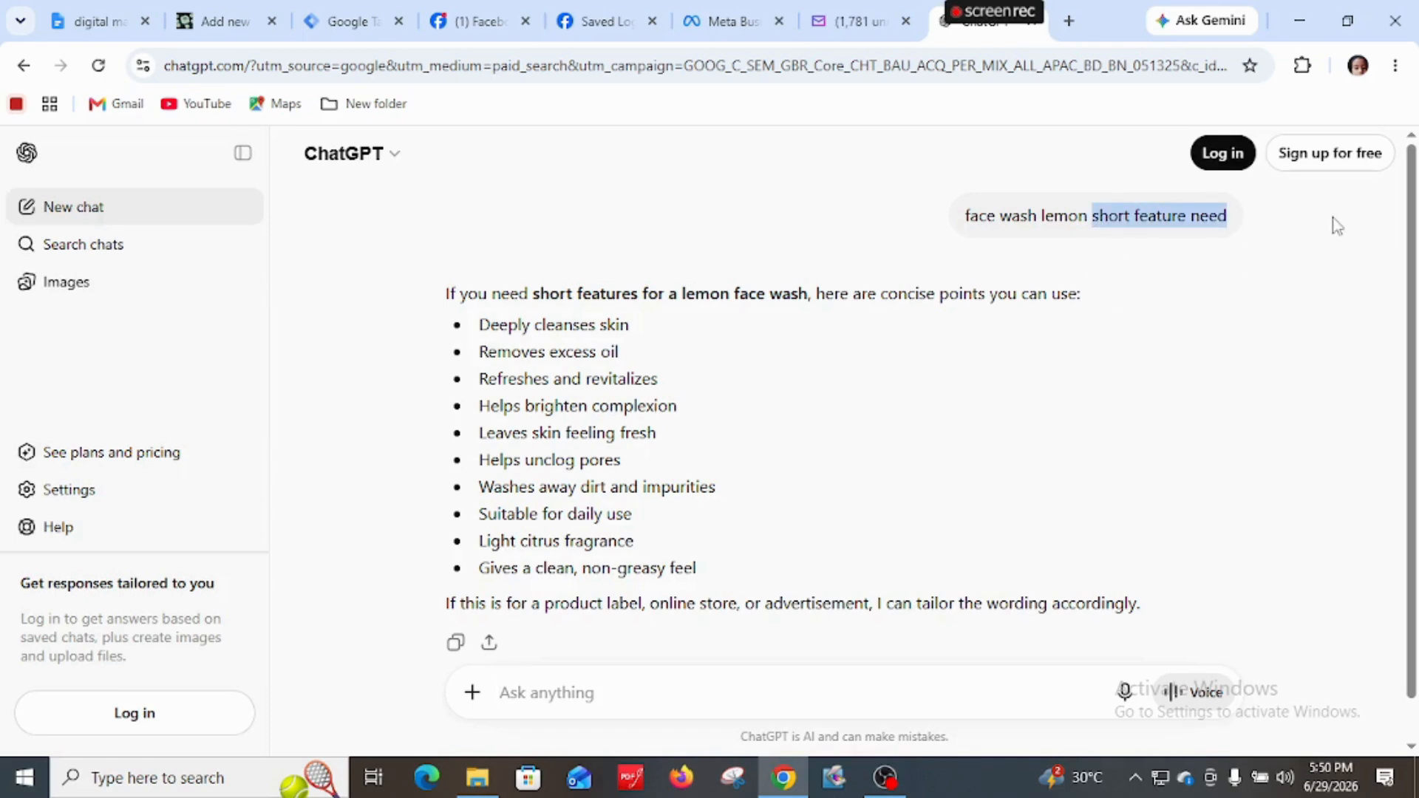
drag(966, 216, 1078, 217)
click(542, 695)
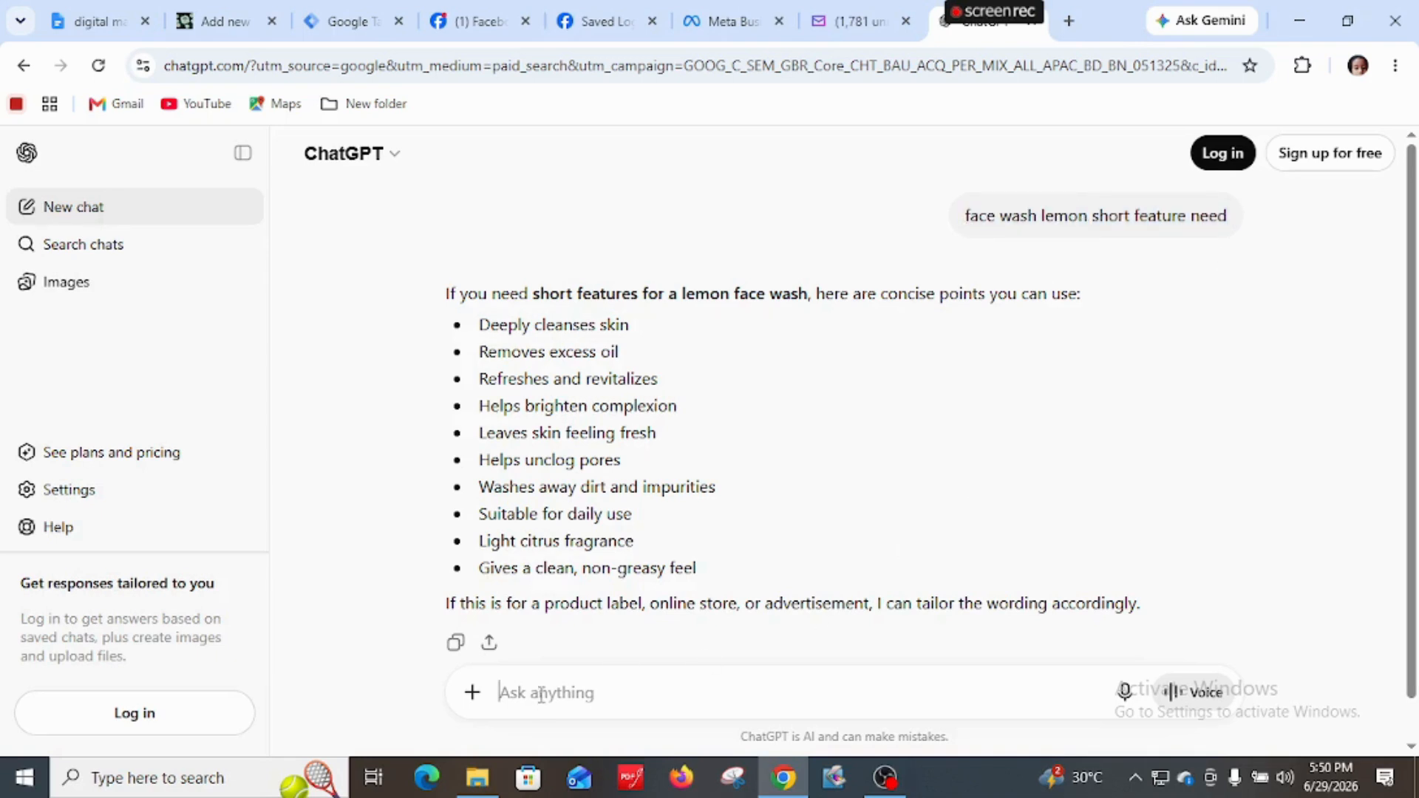
key(ctrl+v)
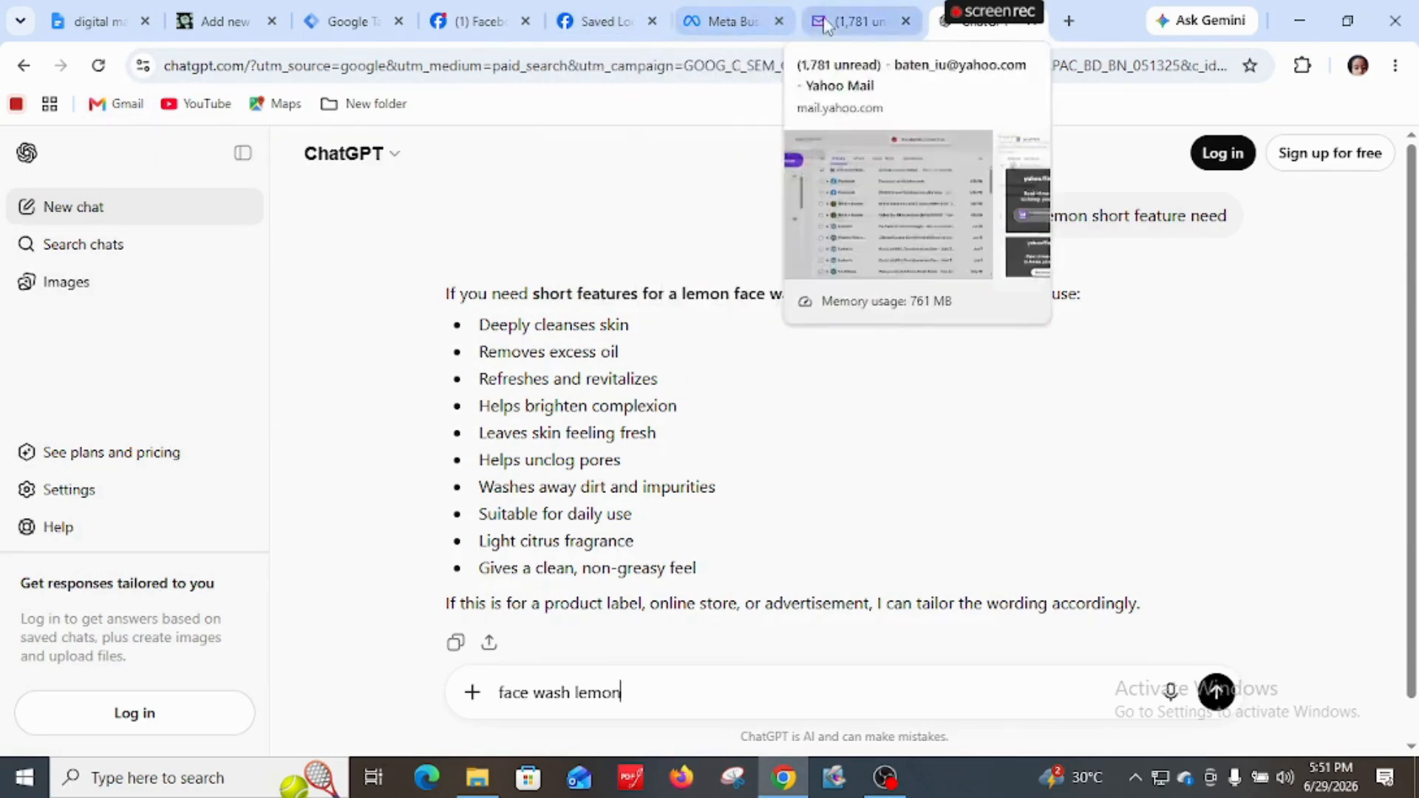
Open the Pinterest website through a Google search in a new tab and start signing up for an account
click(207, 24)
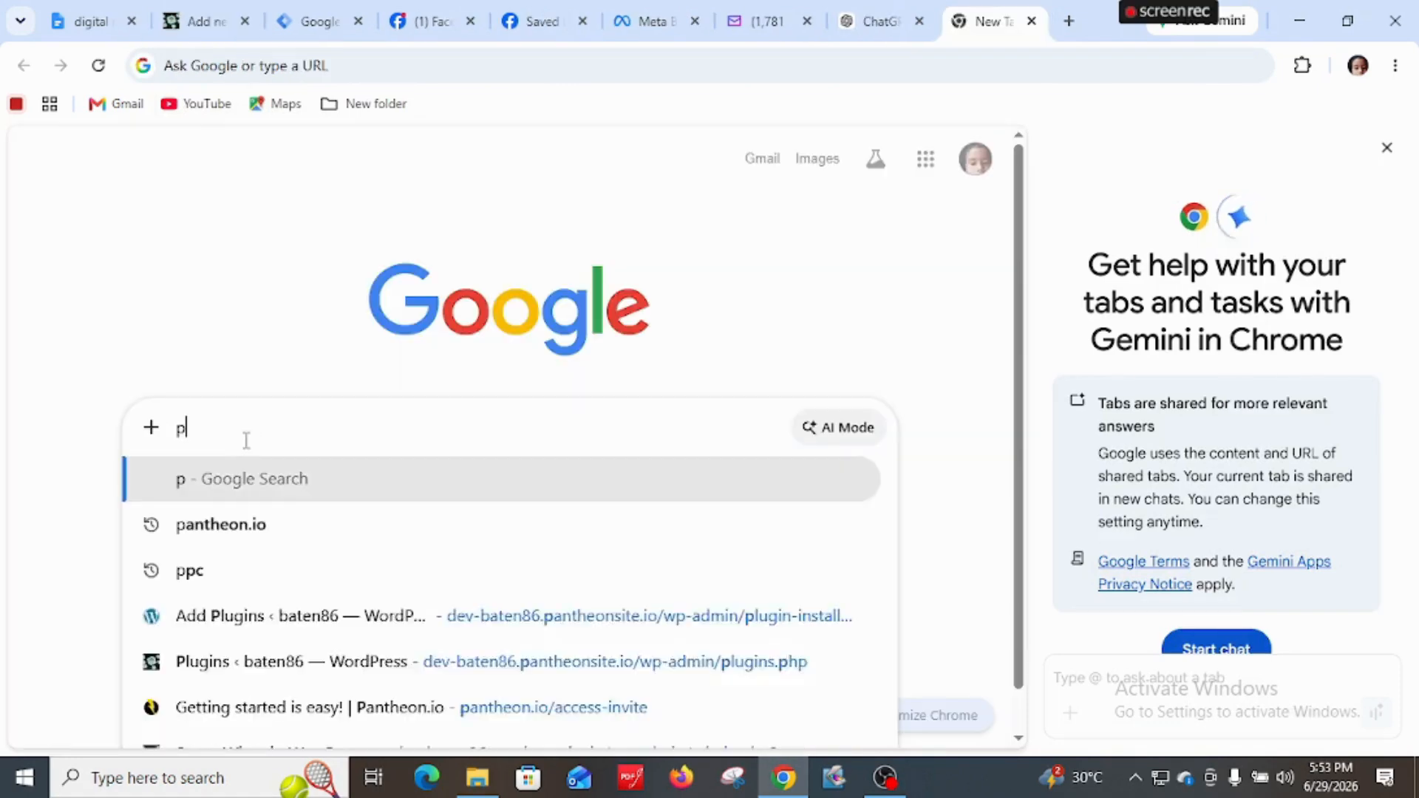
text(in)
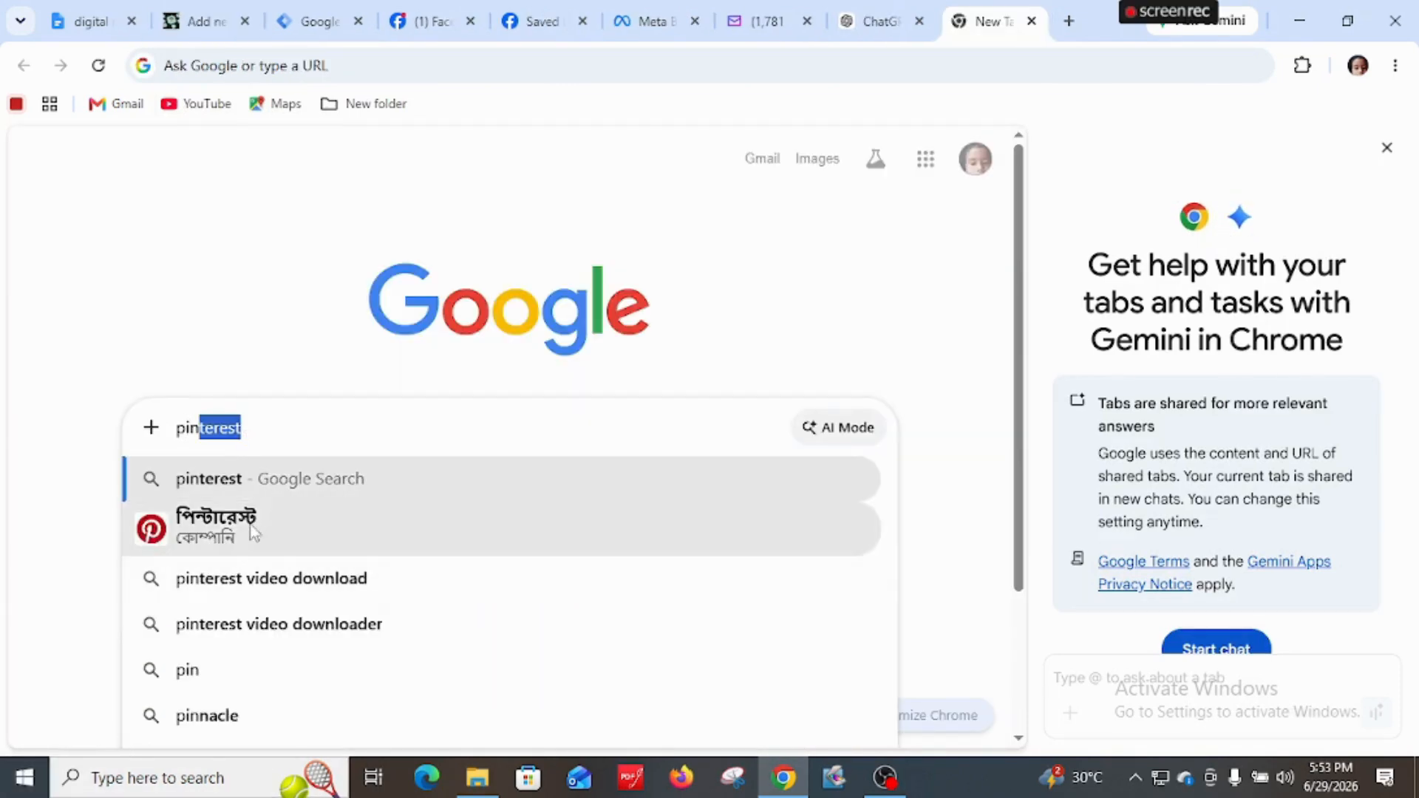
click(229, 538)
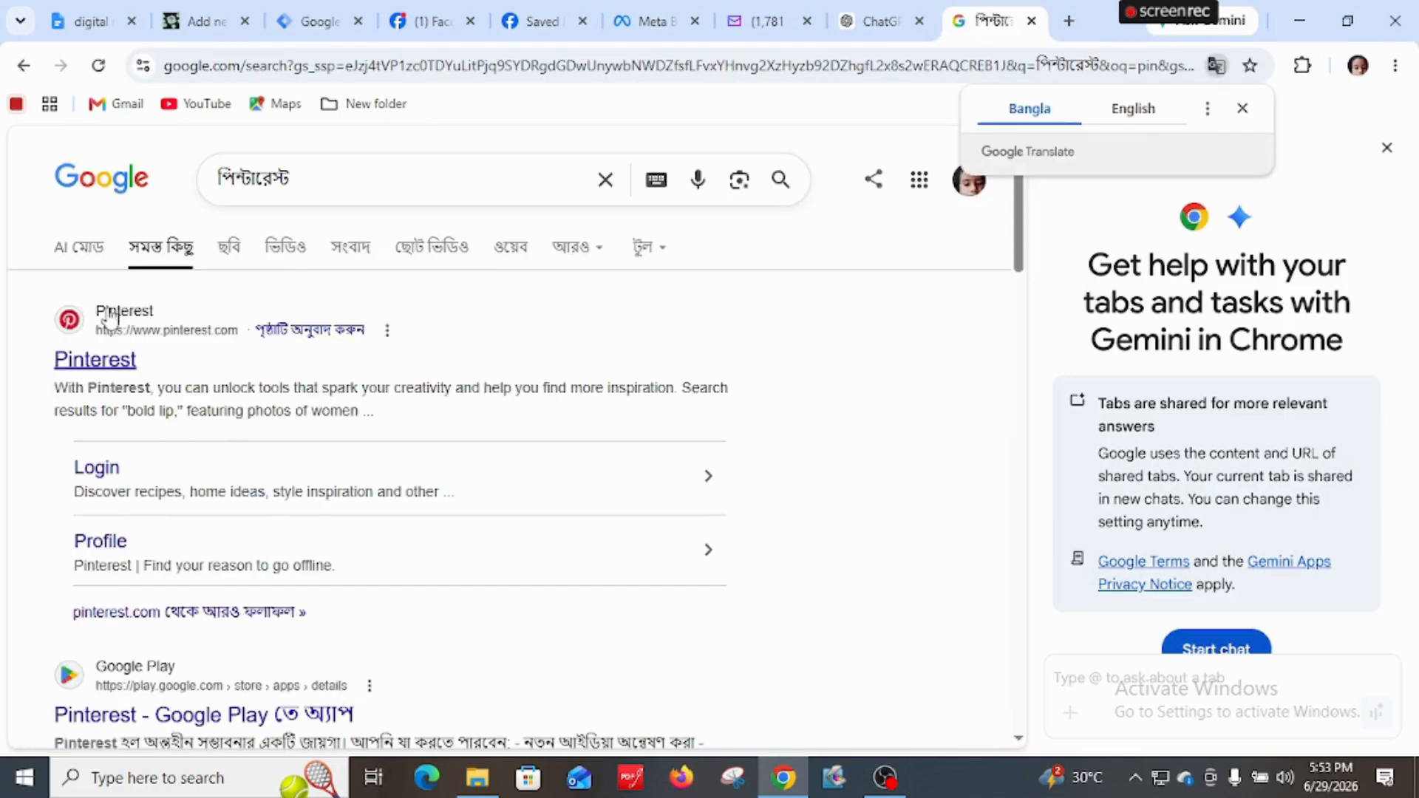
click(544, 303)
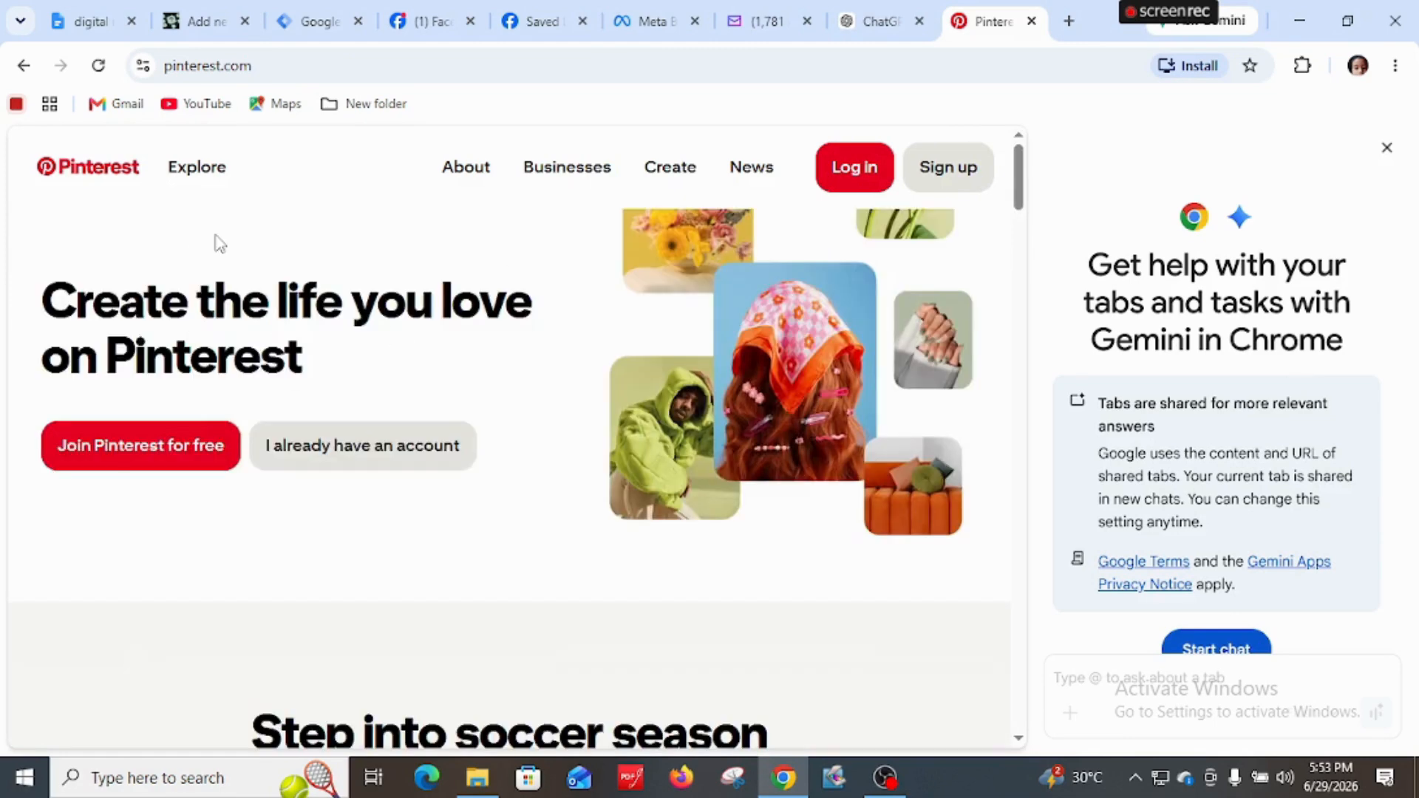
click(780, 290)
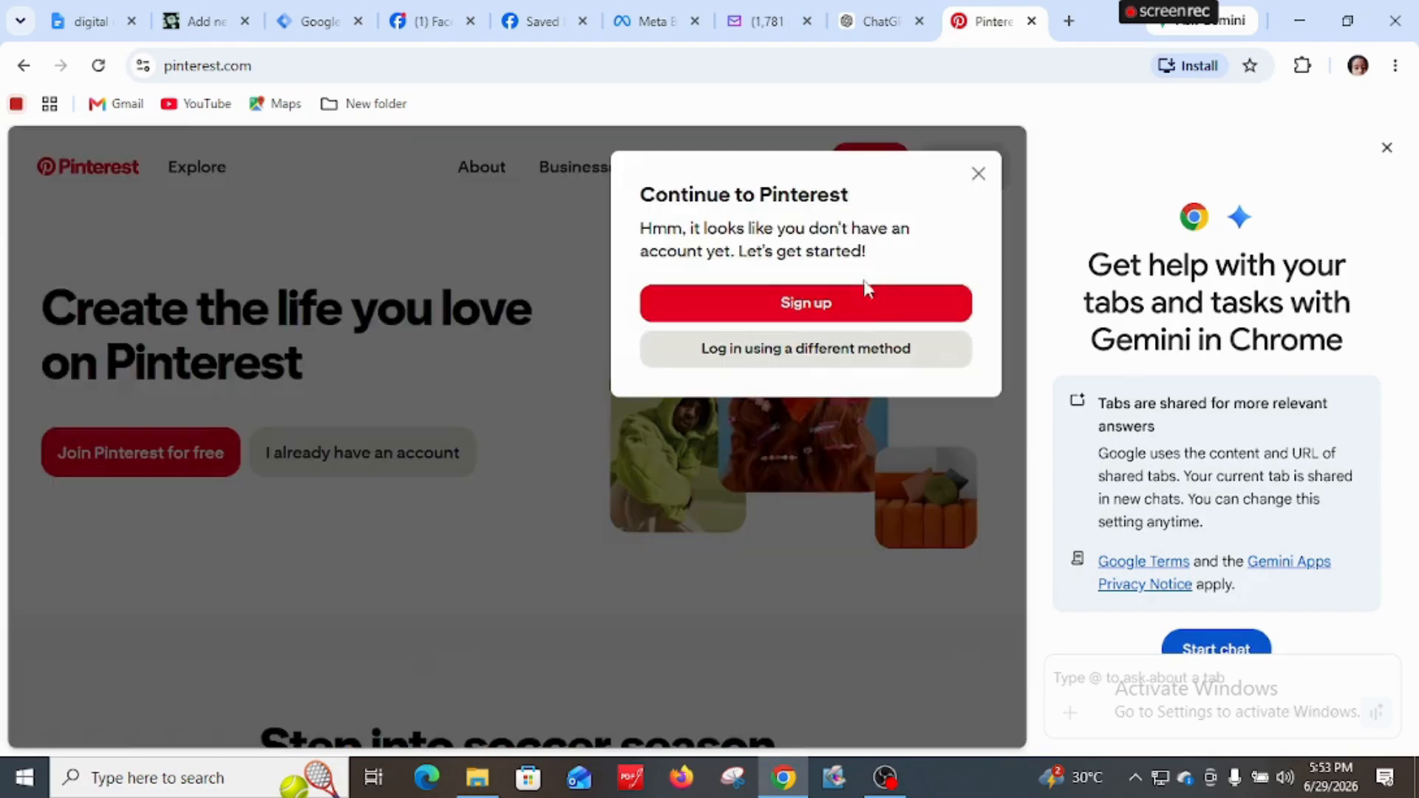
click(807, 315)
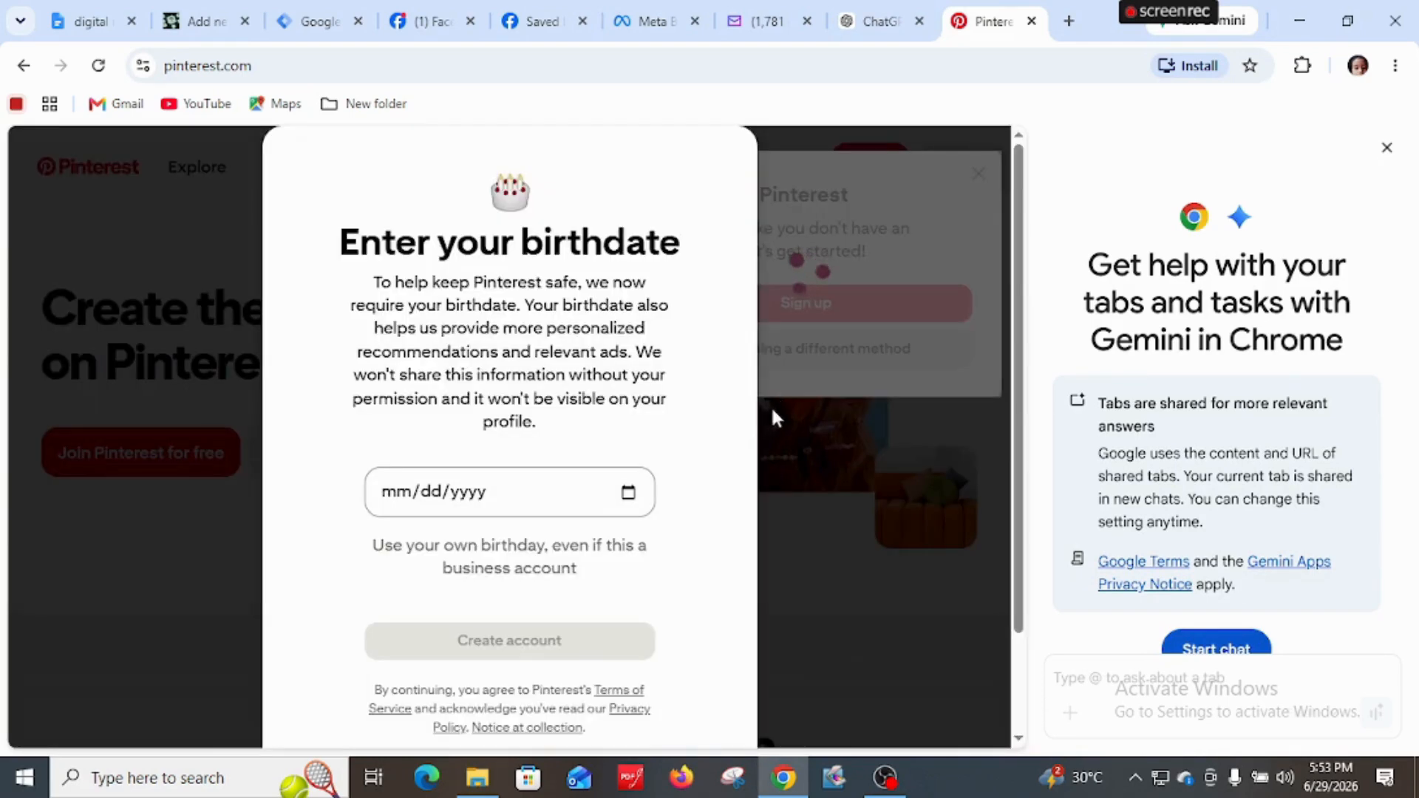
Pick a date for the sign-up form's birthdate and re-enter its year
click(518, 502)
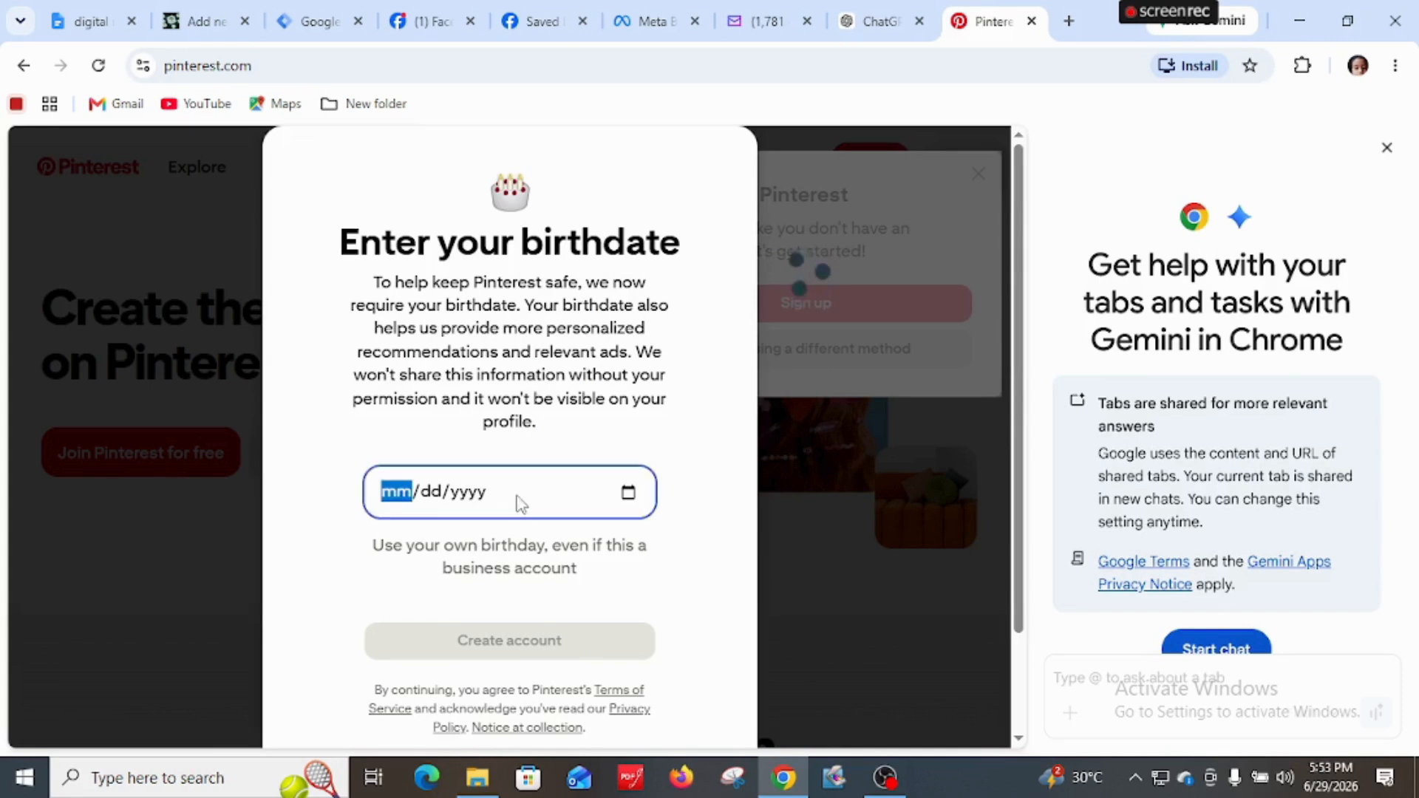
click(632, 495)
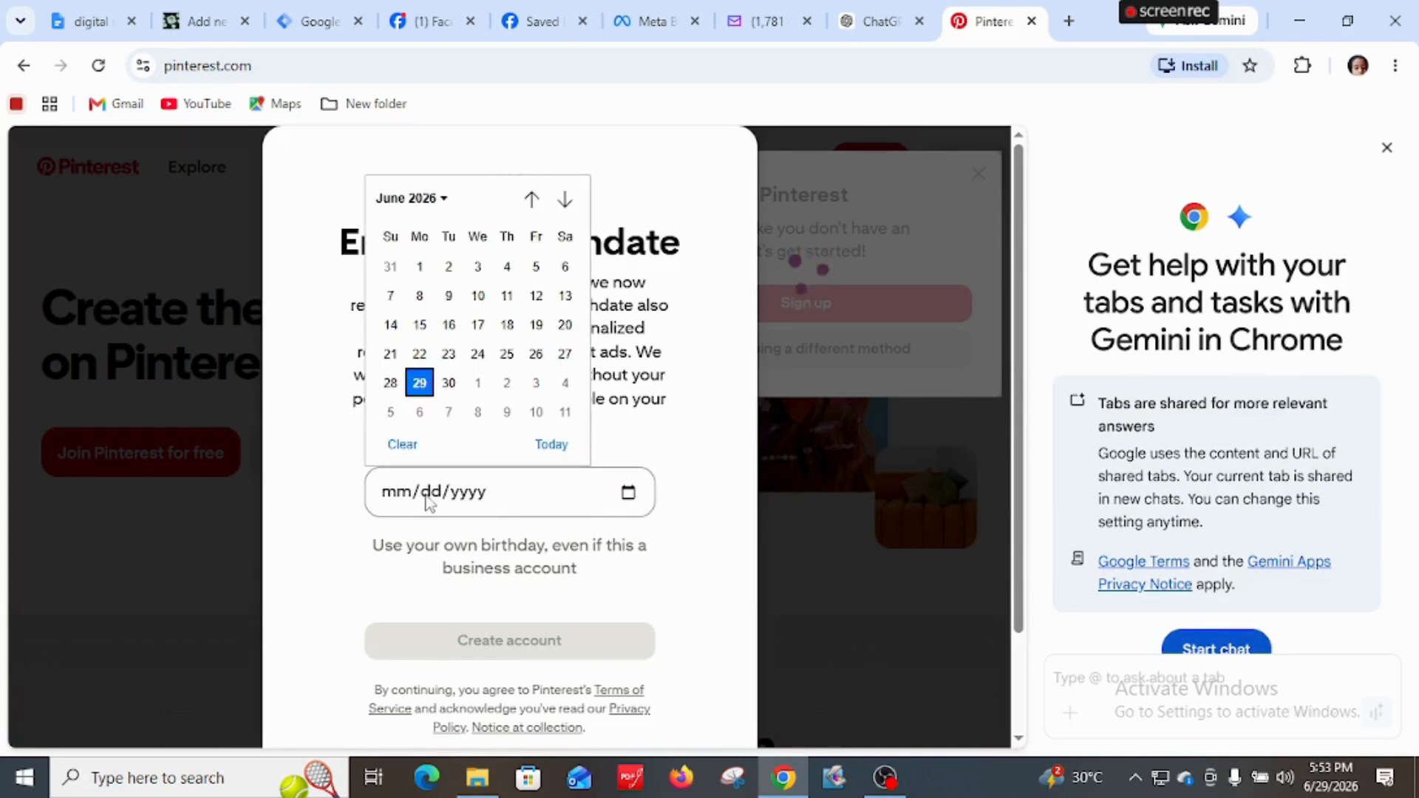
click(420, 388)
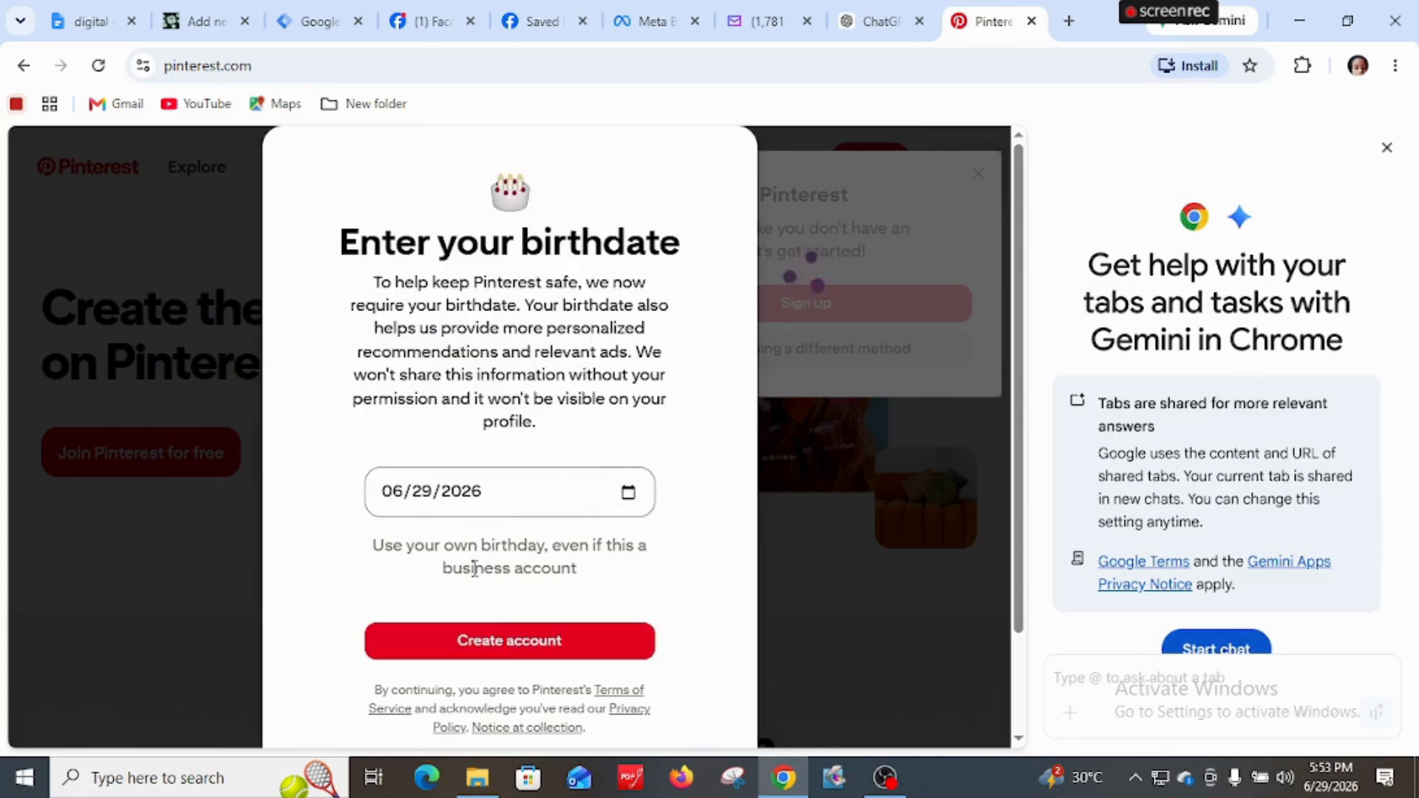
click(493, 495)
click(476, 492)
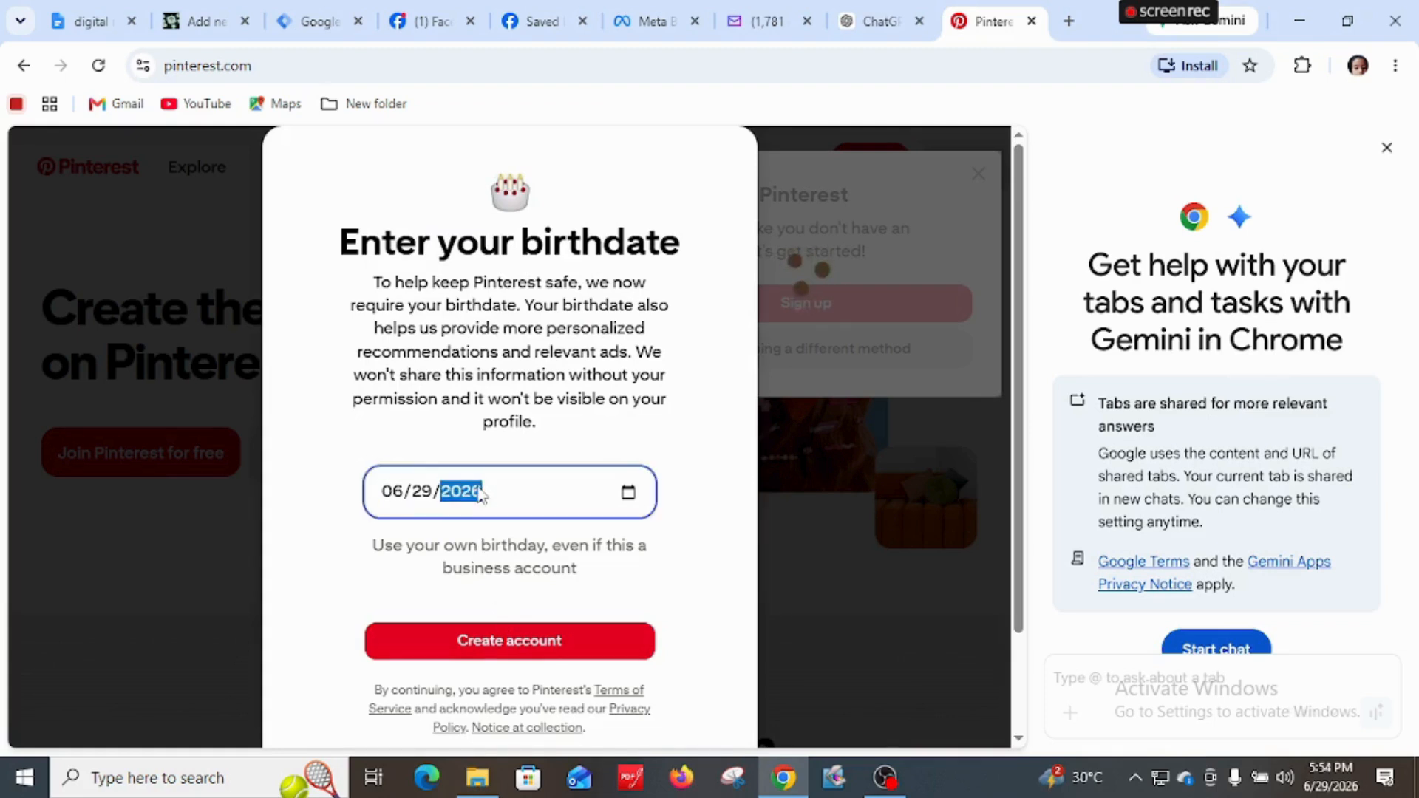
key(BackSpace)
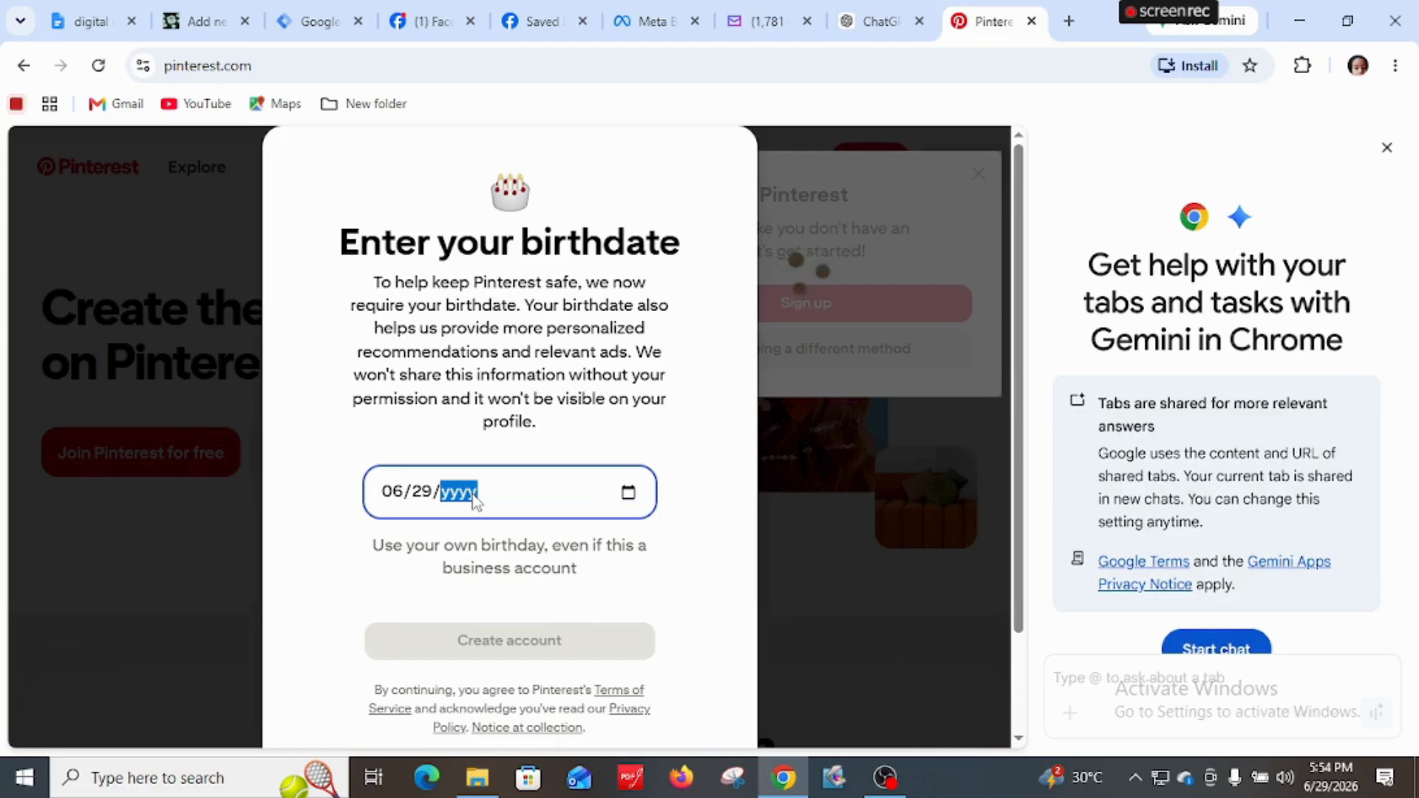
text(2026)
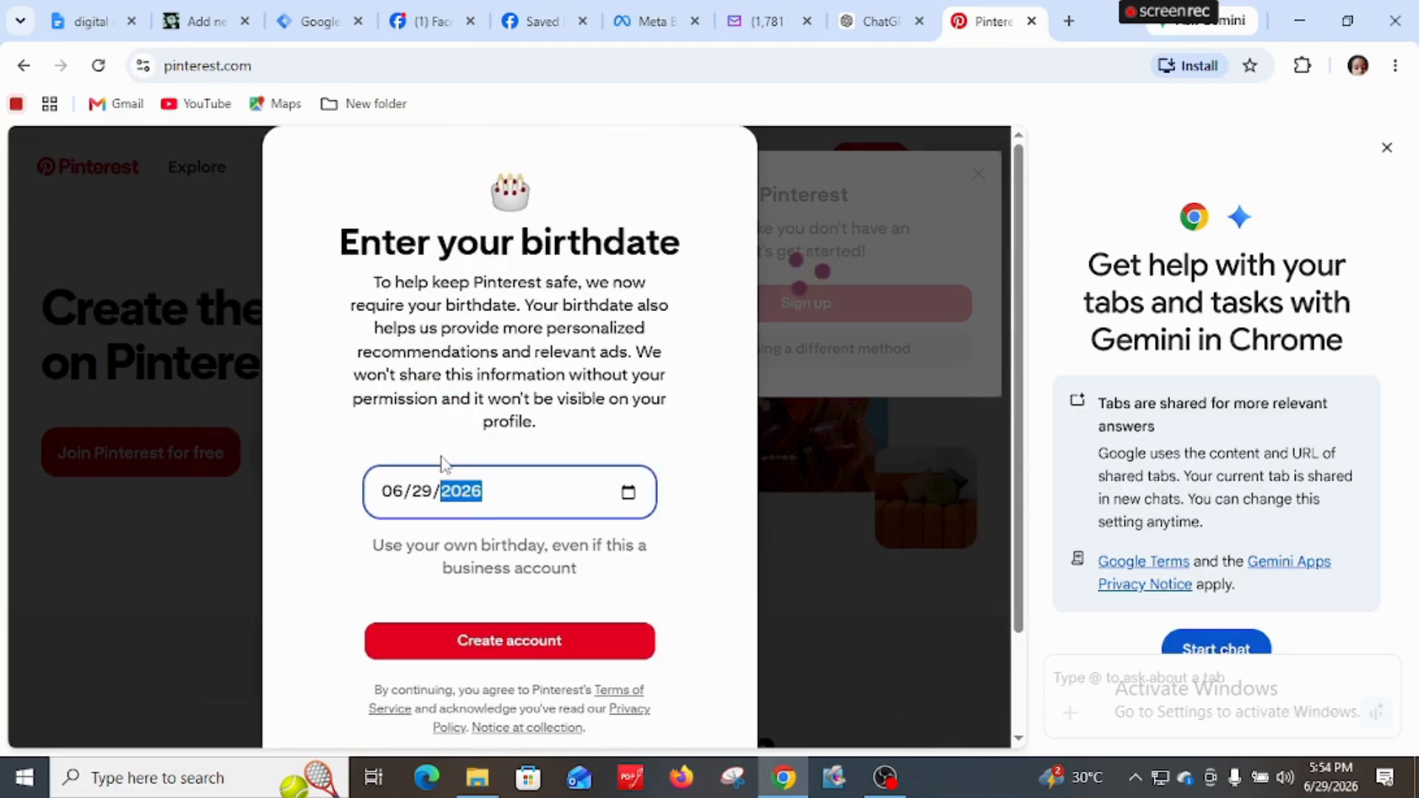
Advance the birthdate calendar by several months
click(630, 493)
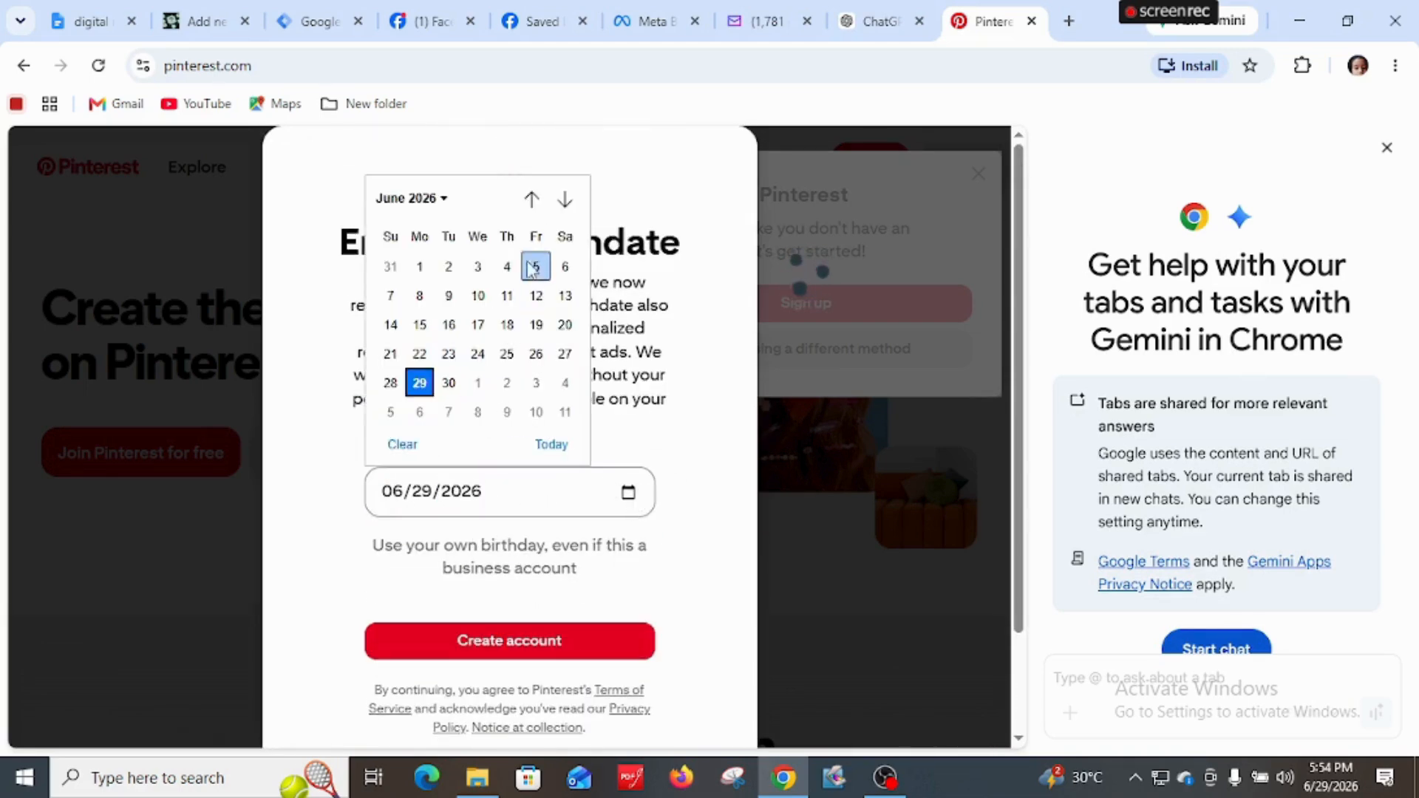
click(566, 200)
double_click(566, 200)
triple_click(566, 199)
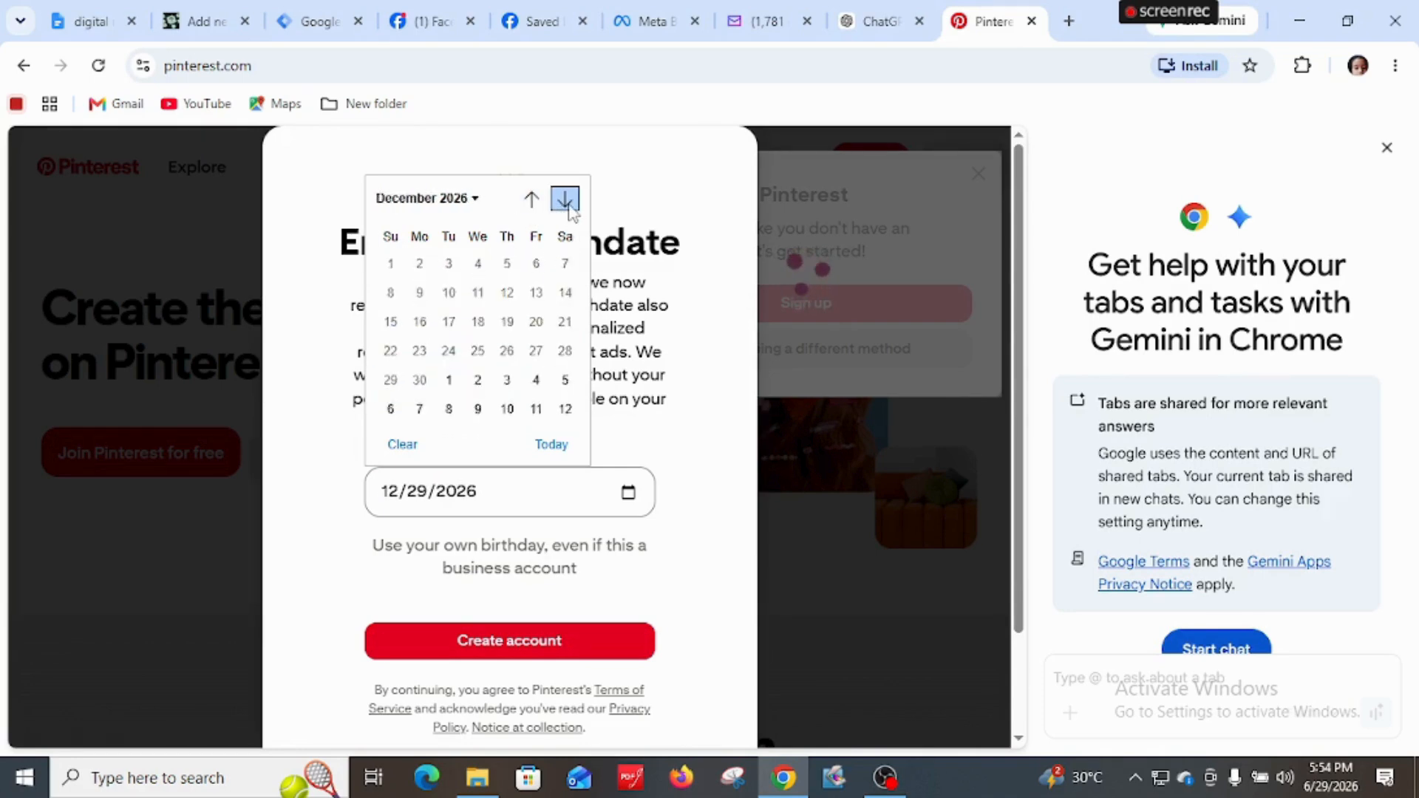
double_click(566, 200)
double_click(567, 200)
double_click(566, 200)
click(566, 199)
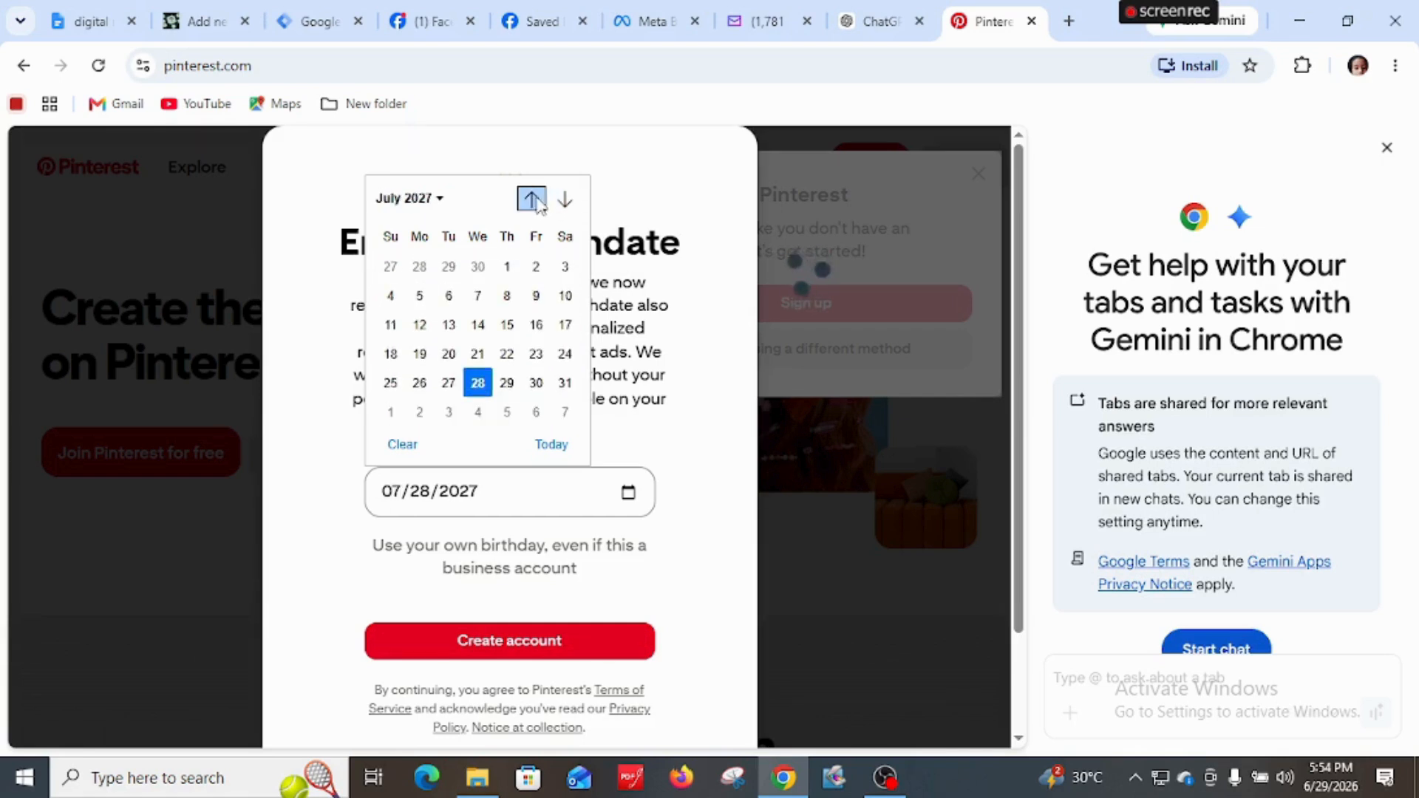
Move the birthdate calendar back month by month into an earlier year
click(531, 200)
double_click(539, 201)
triple_click(539, 201)
double_click(539, 201)
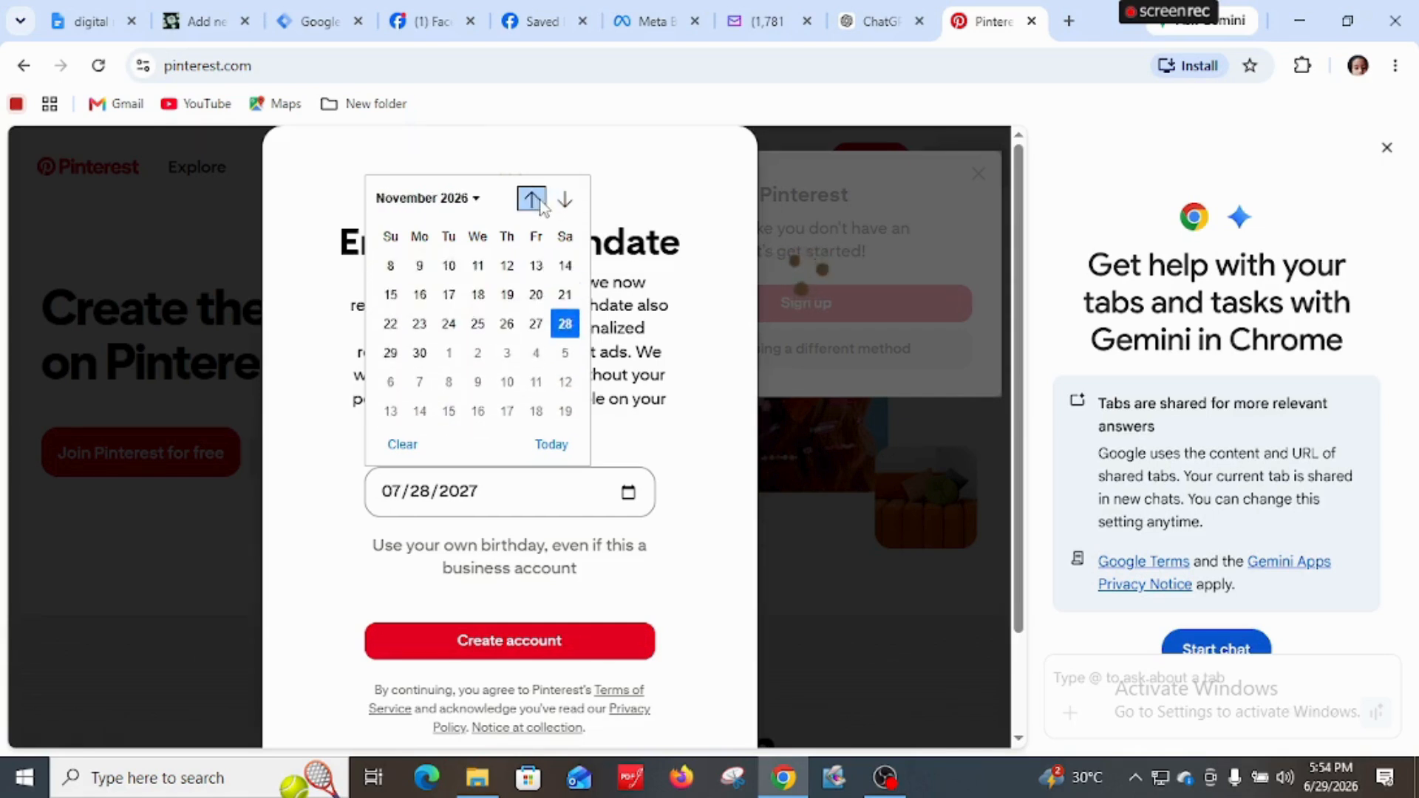
triple_click(539, 201)
double_click(540, 201)
double_click(541, 201)
triple_click(540, 202)
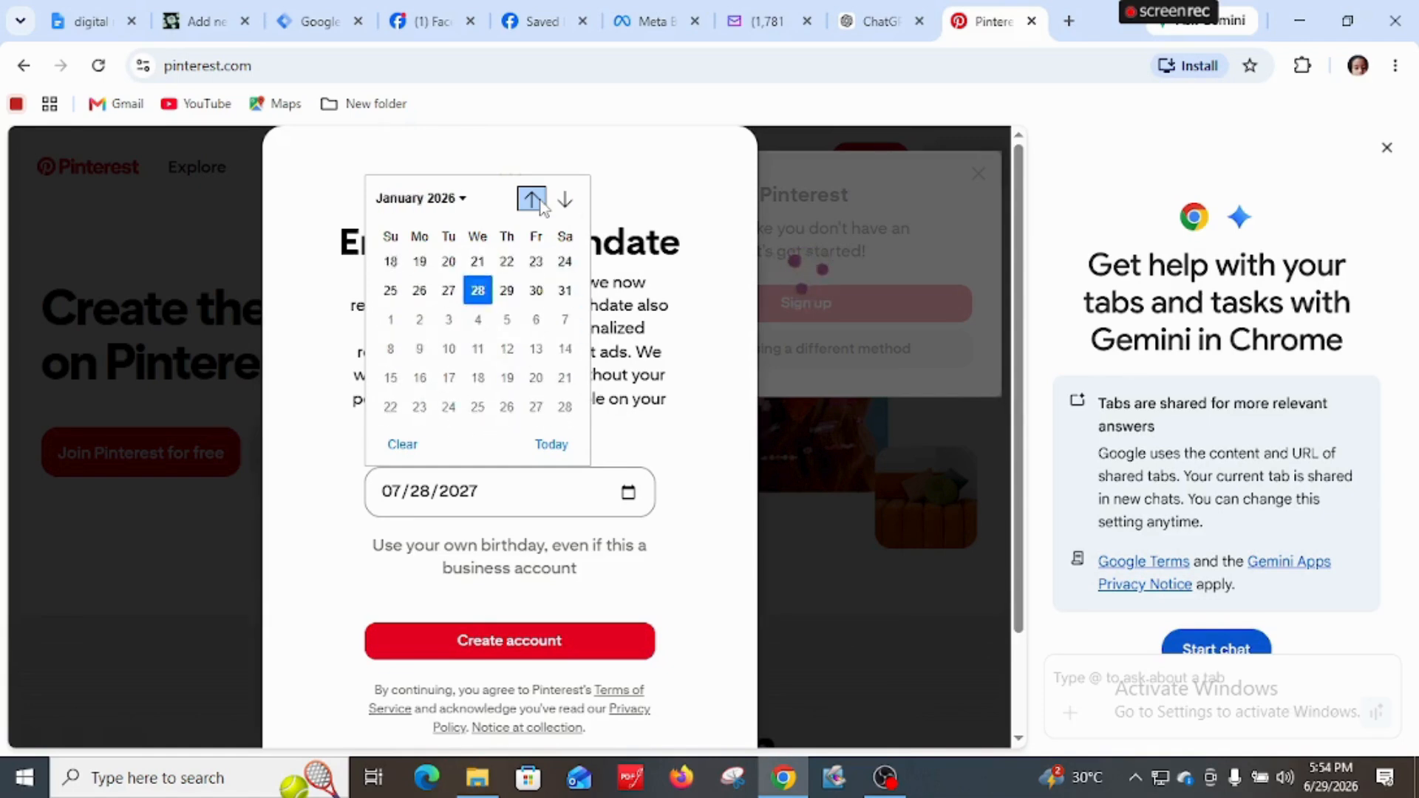
double_click(540, 201)
triple_click(539, 200)
double_click(539, 200)
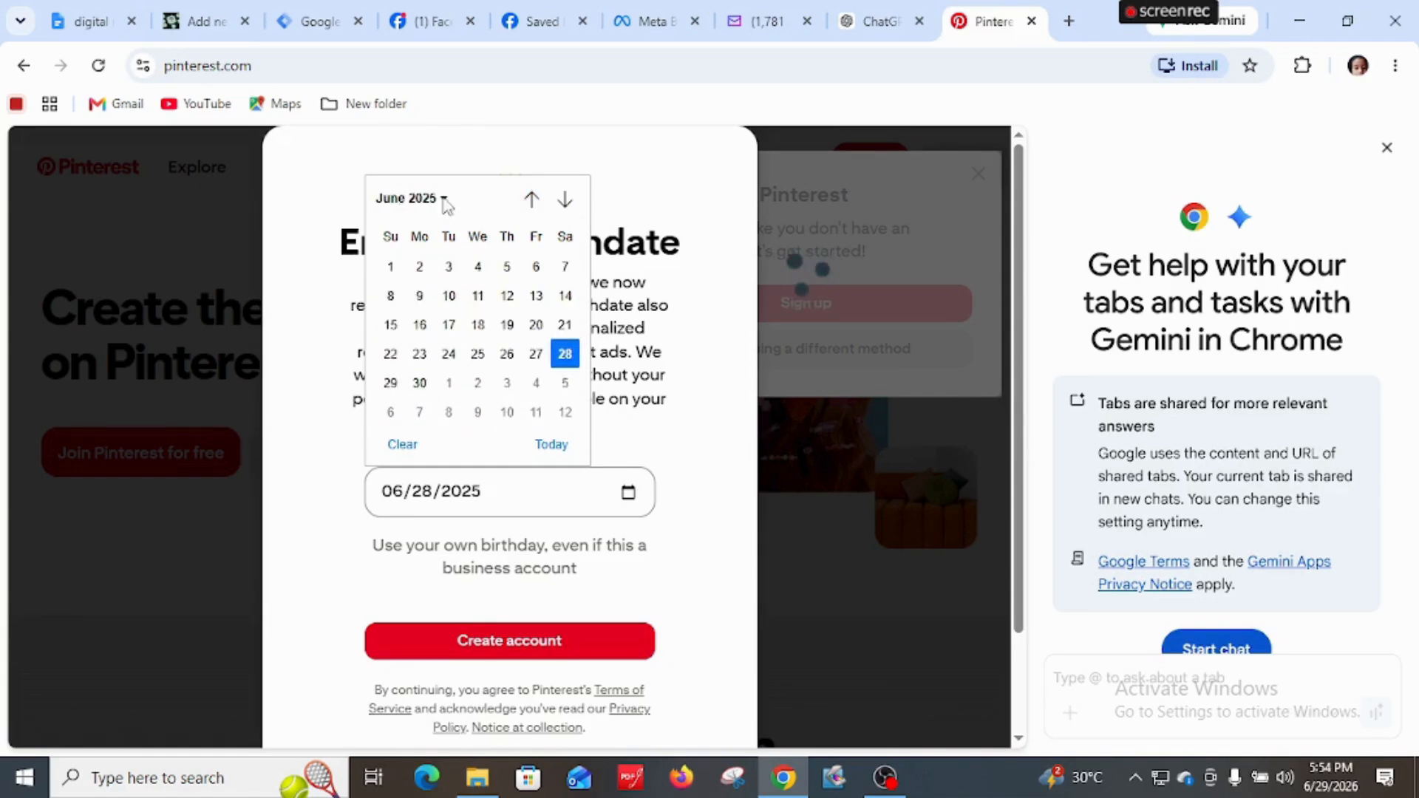
click(444, 200)
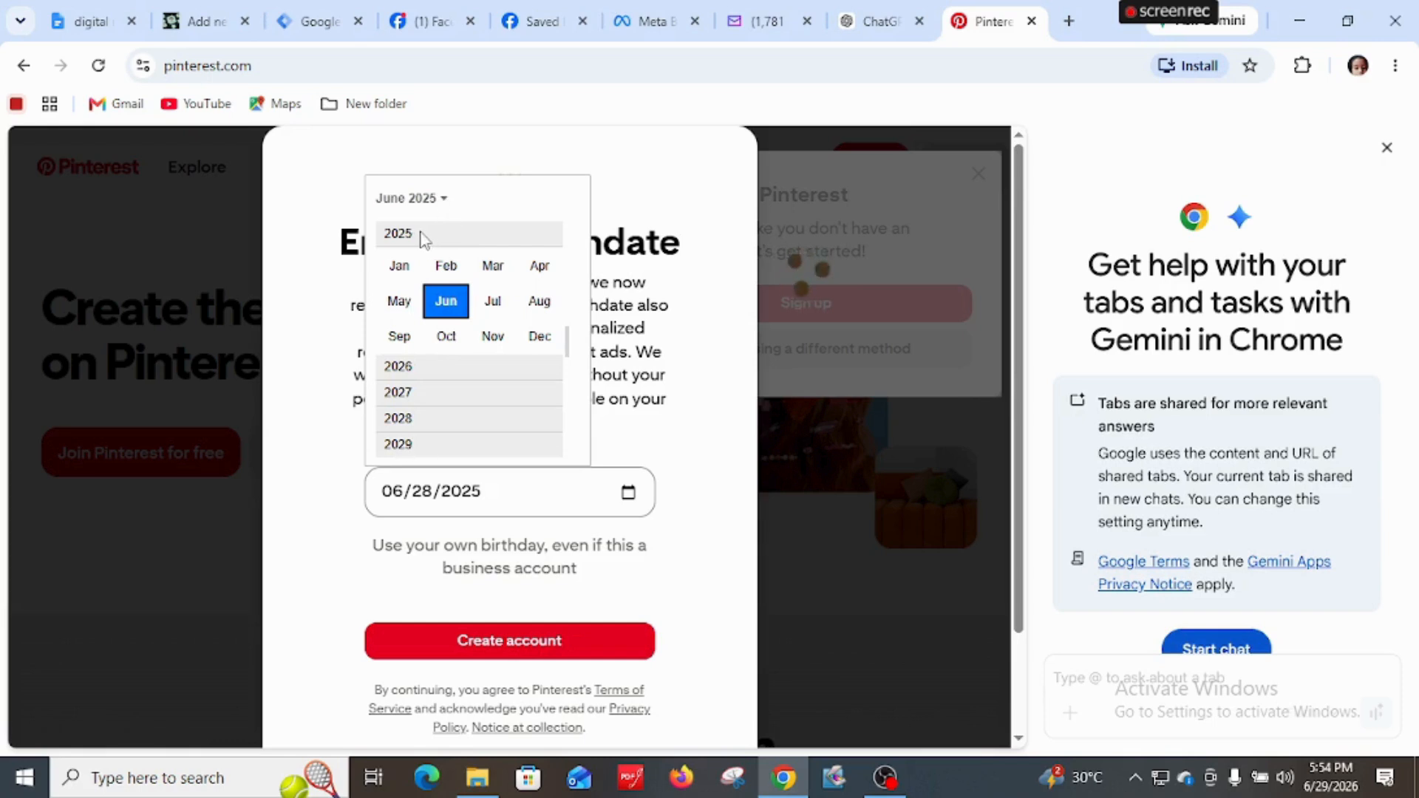
scroll(437, 386, down, 4)
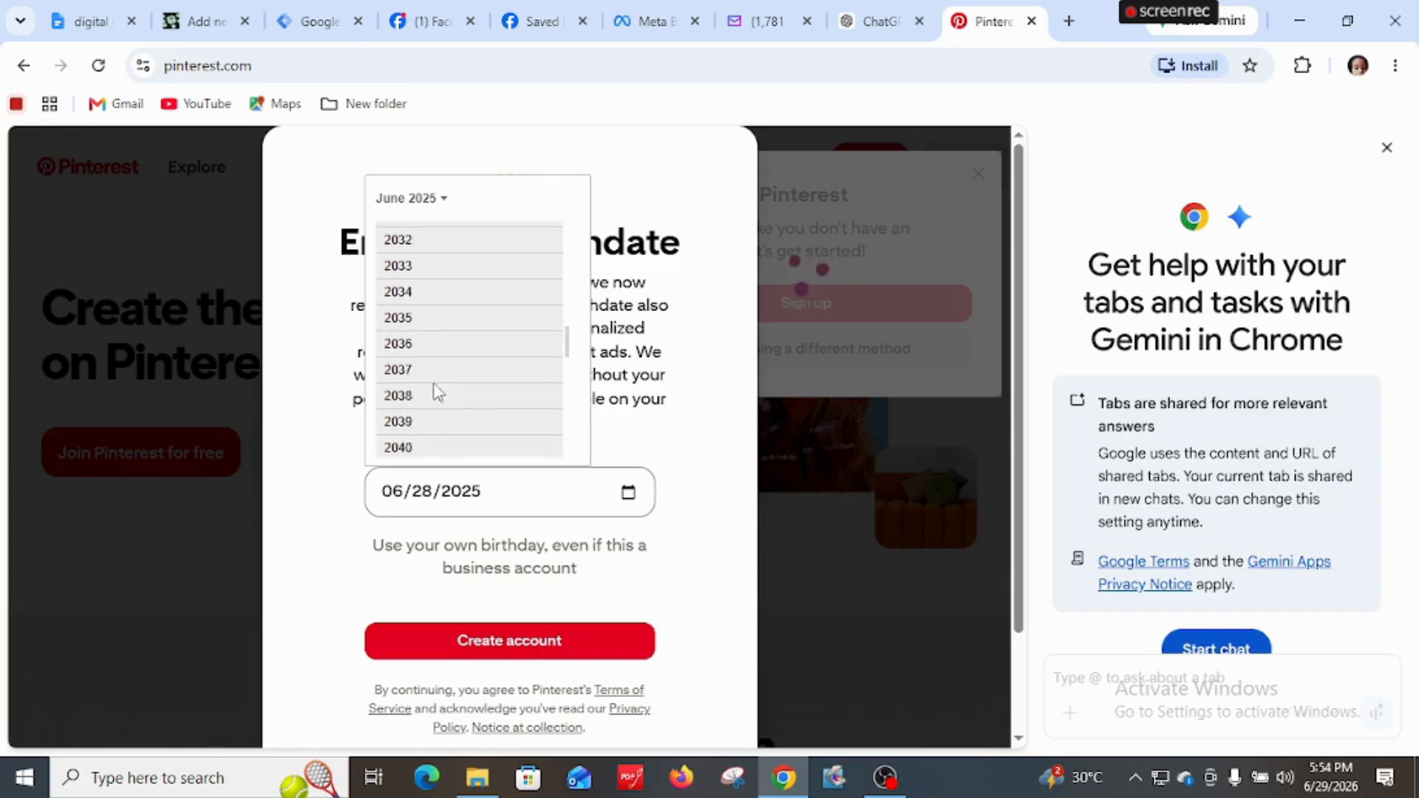
scroll(437, 392, down, 5)
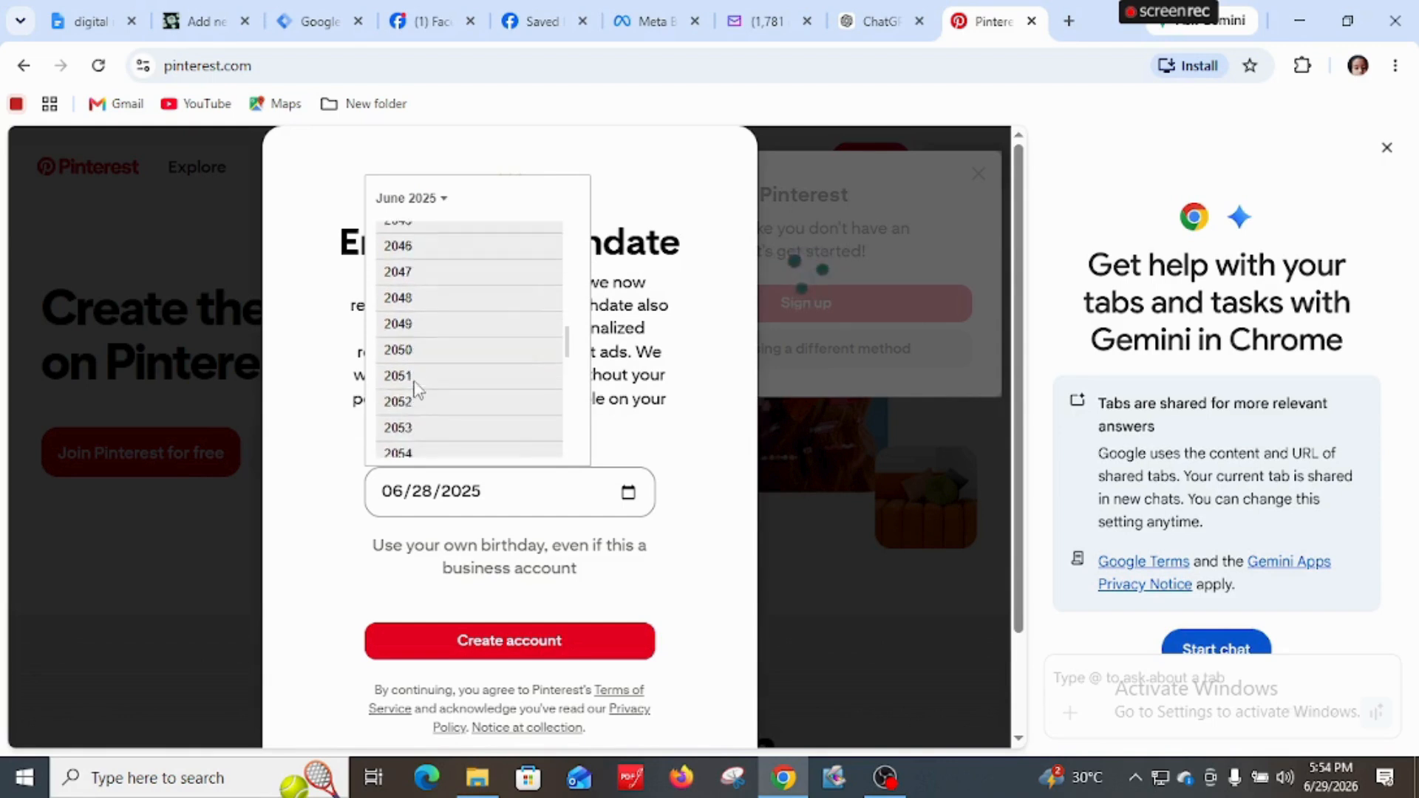
scroll(419, 387, down, 3)
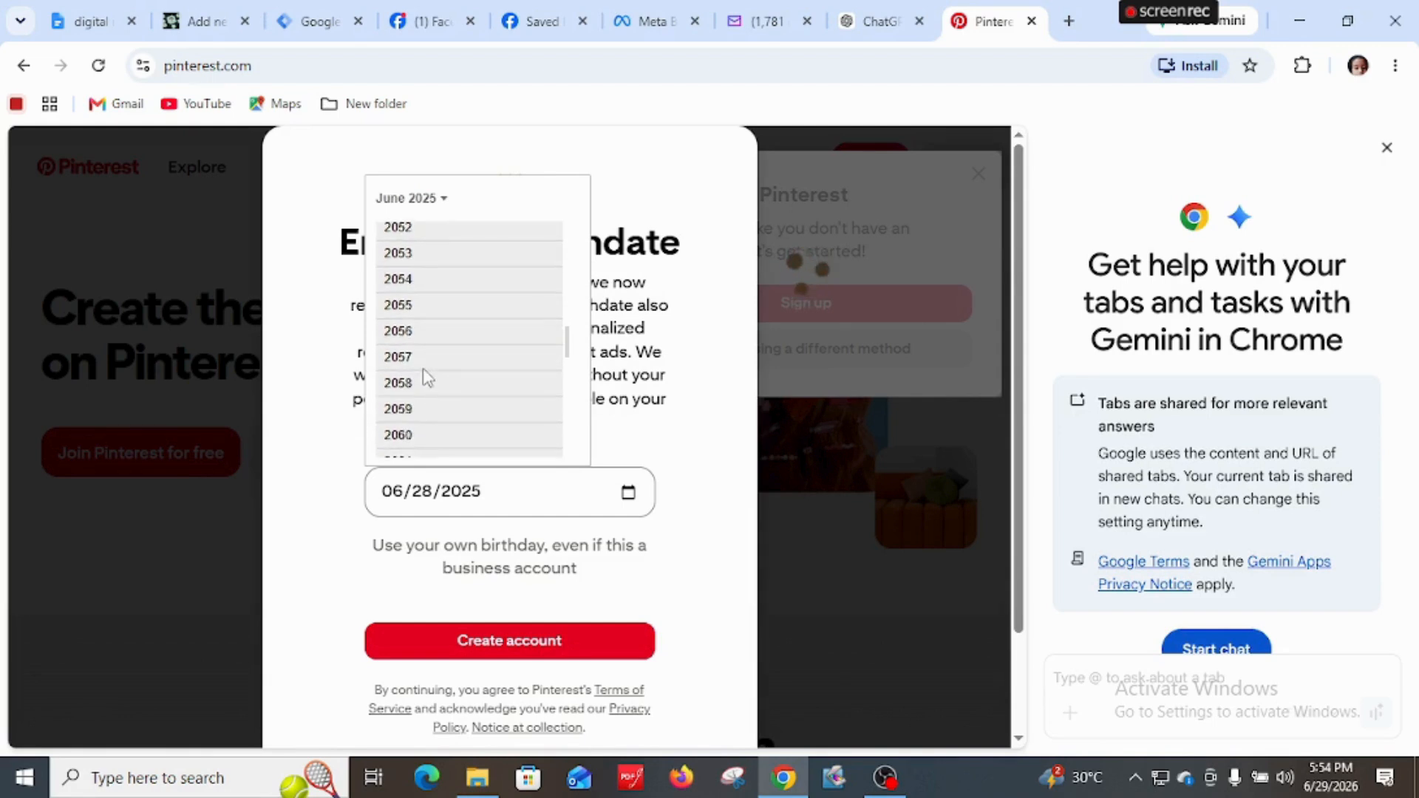
scroll(431, 381, down, 3)
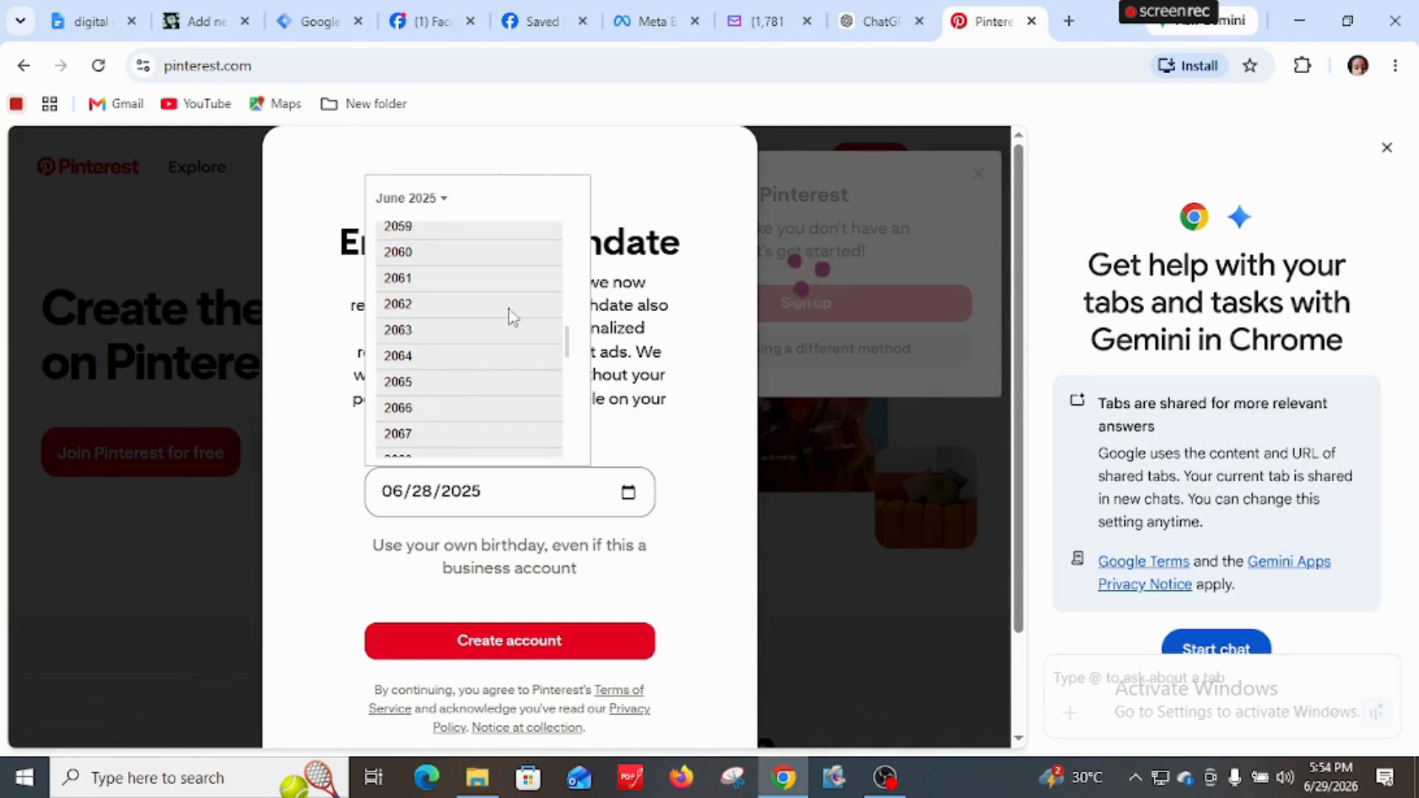
scroll(571, 377, down, 1)
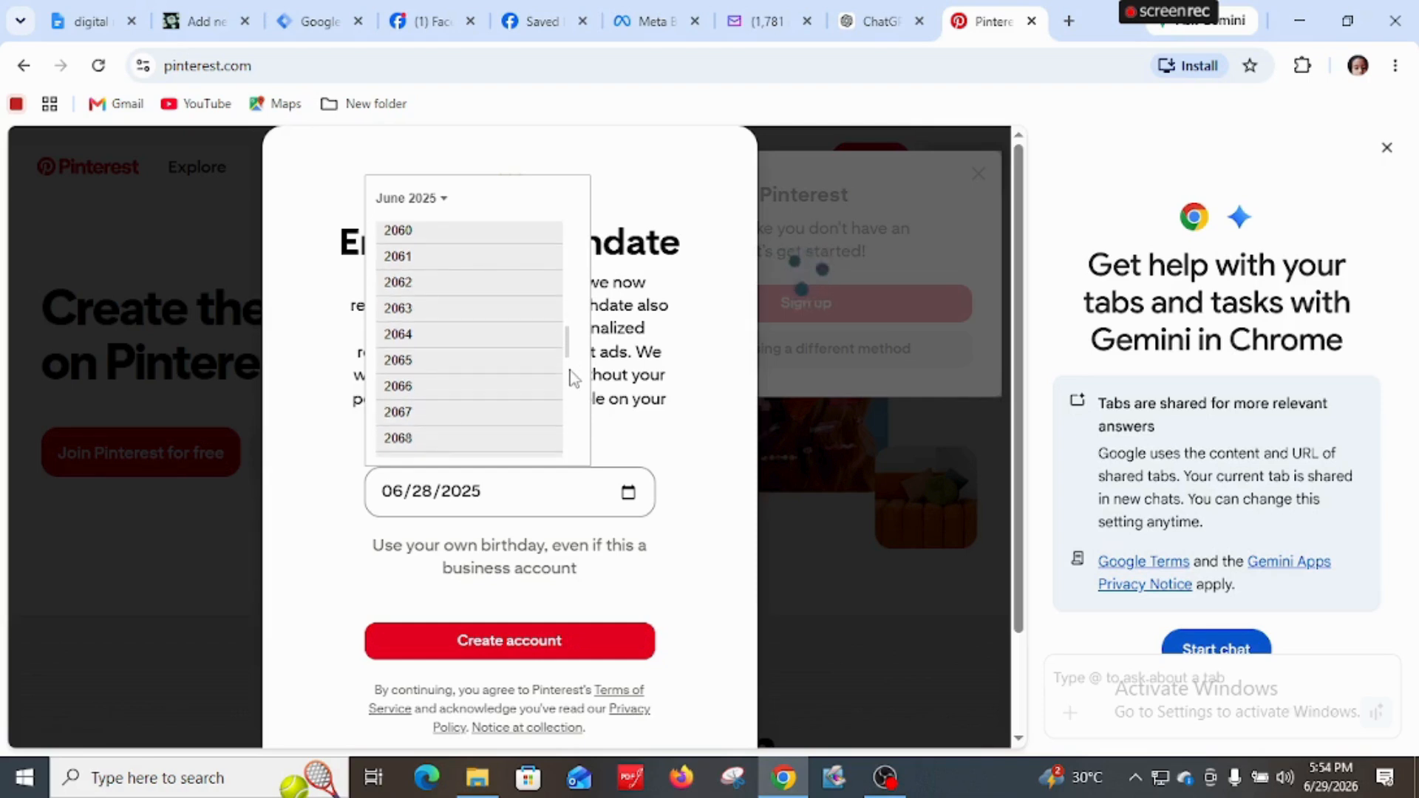
scroll(571, 362, down, 10)
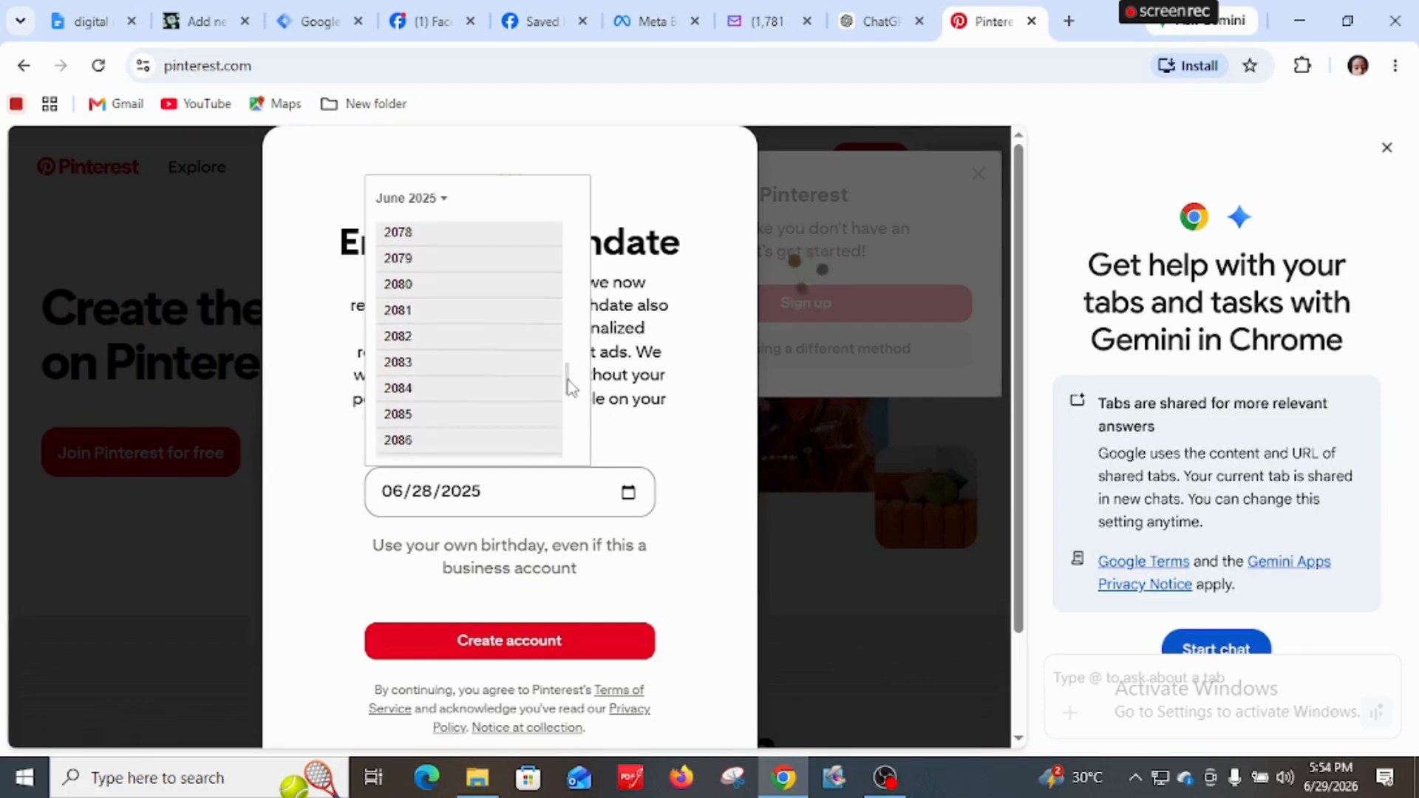
scroll(570, 419, down, 12)
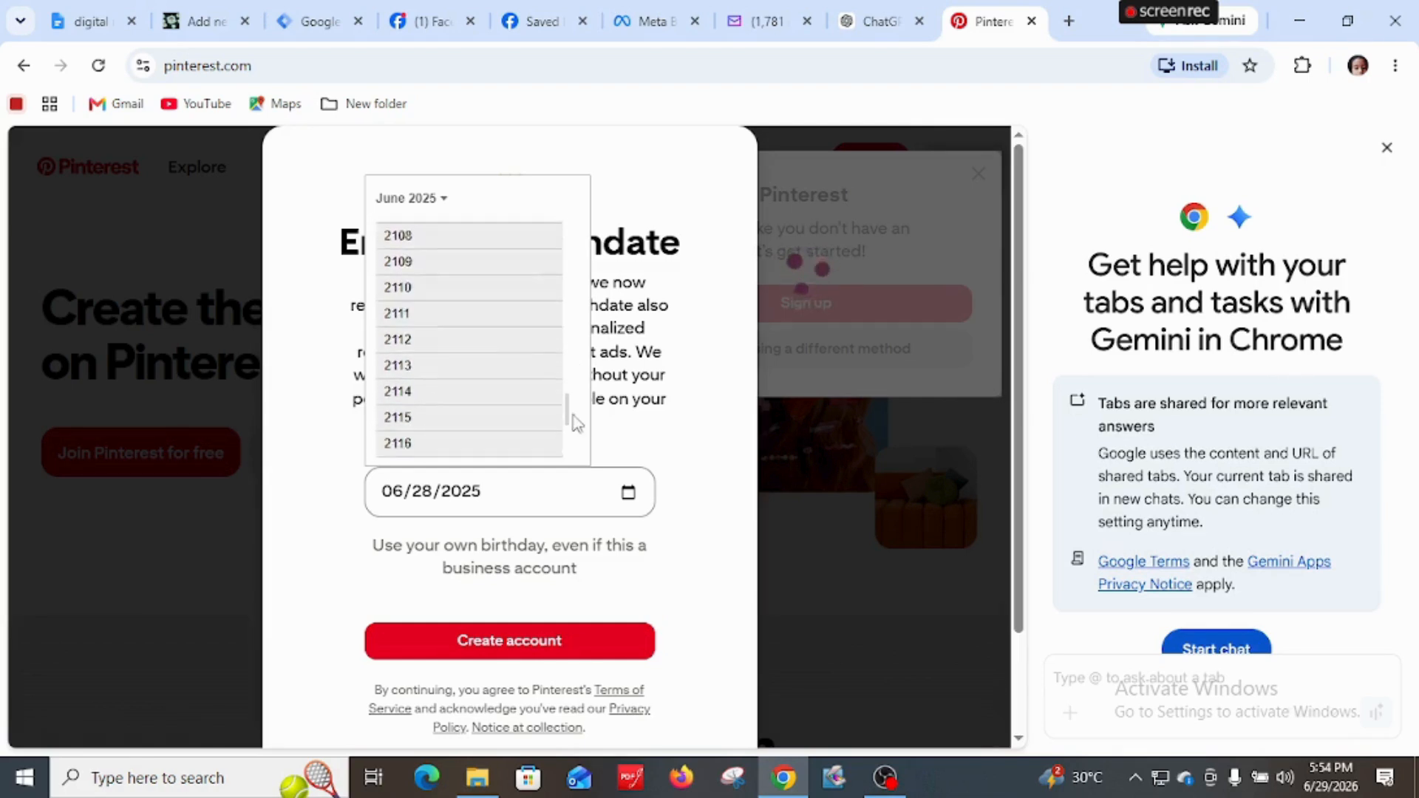
scroll(578, 441, down, 5)
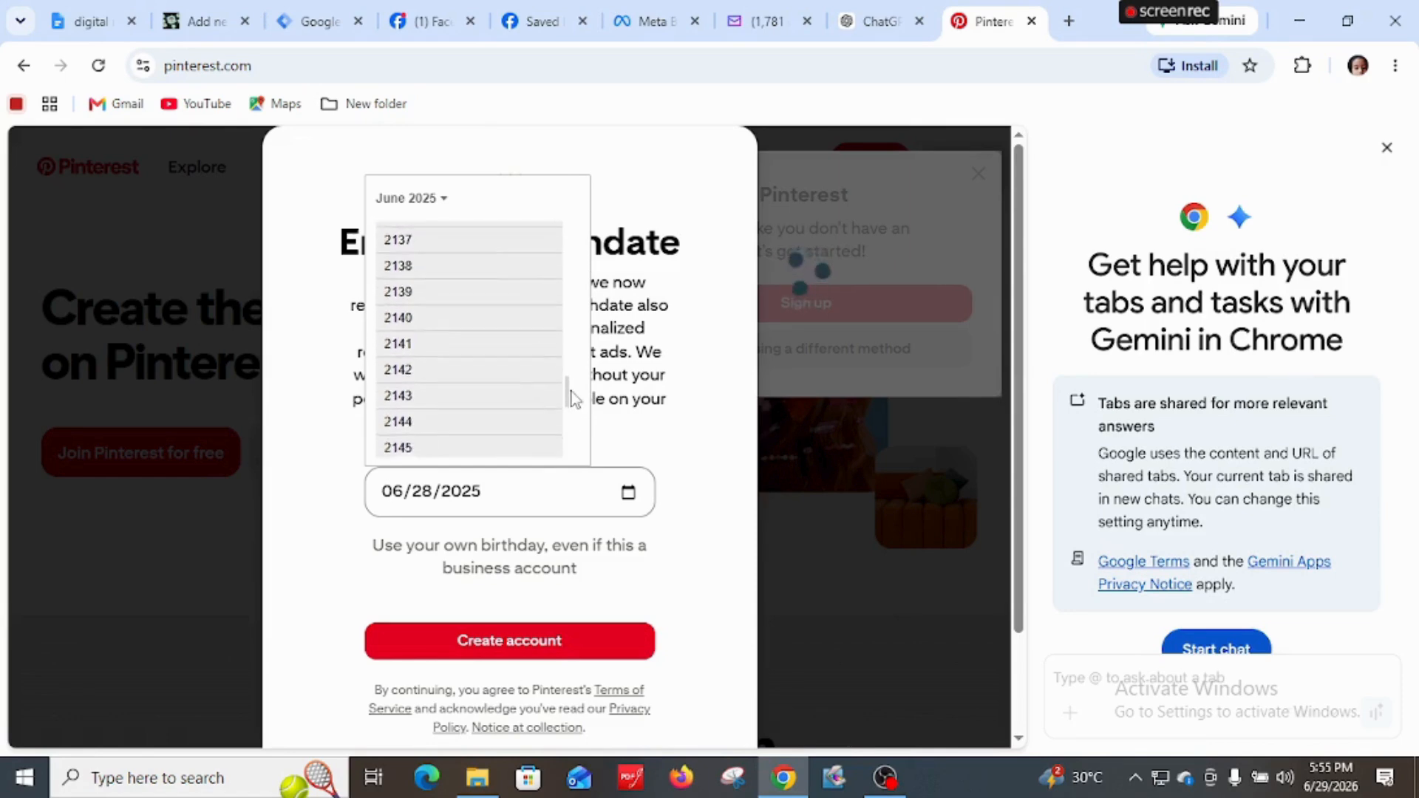
scroll(578, 284, up, 7)
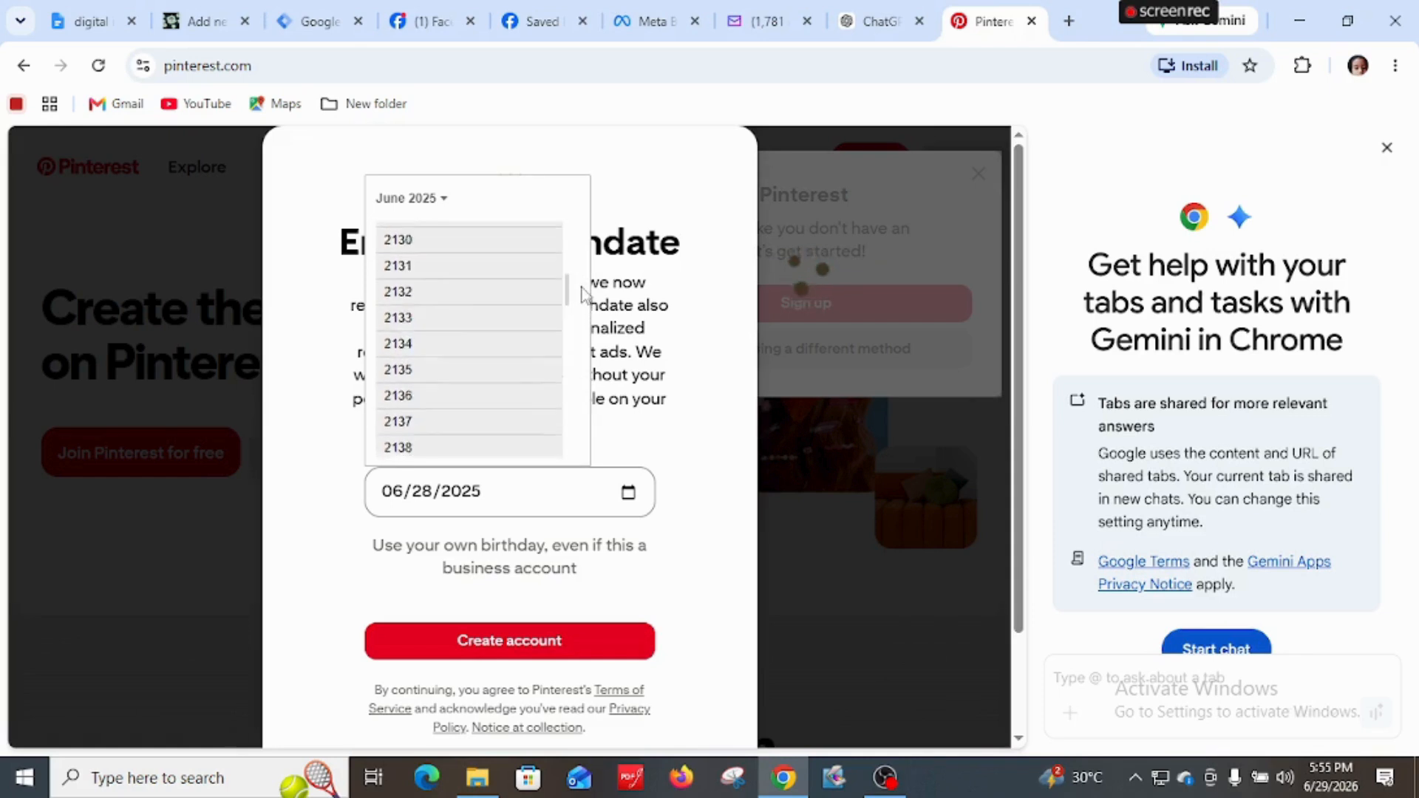
scroll(586, 205, up, 20)
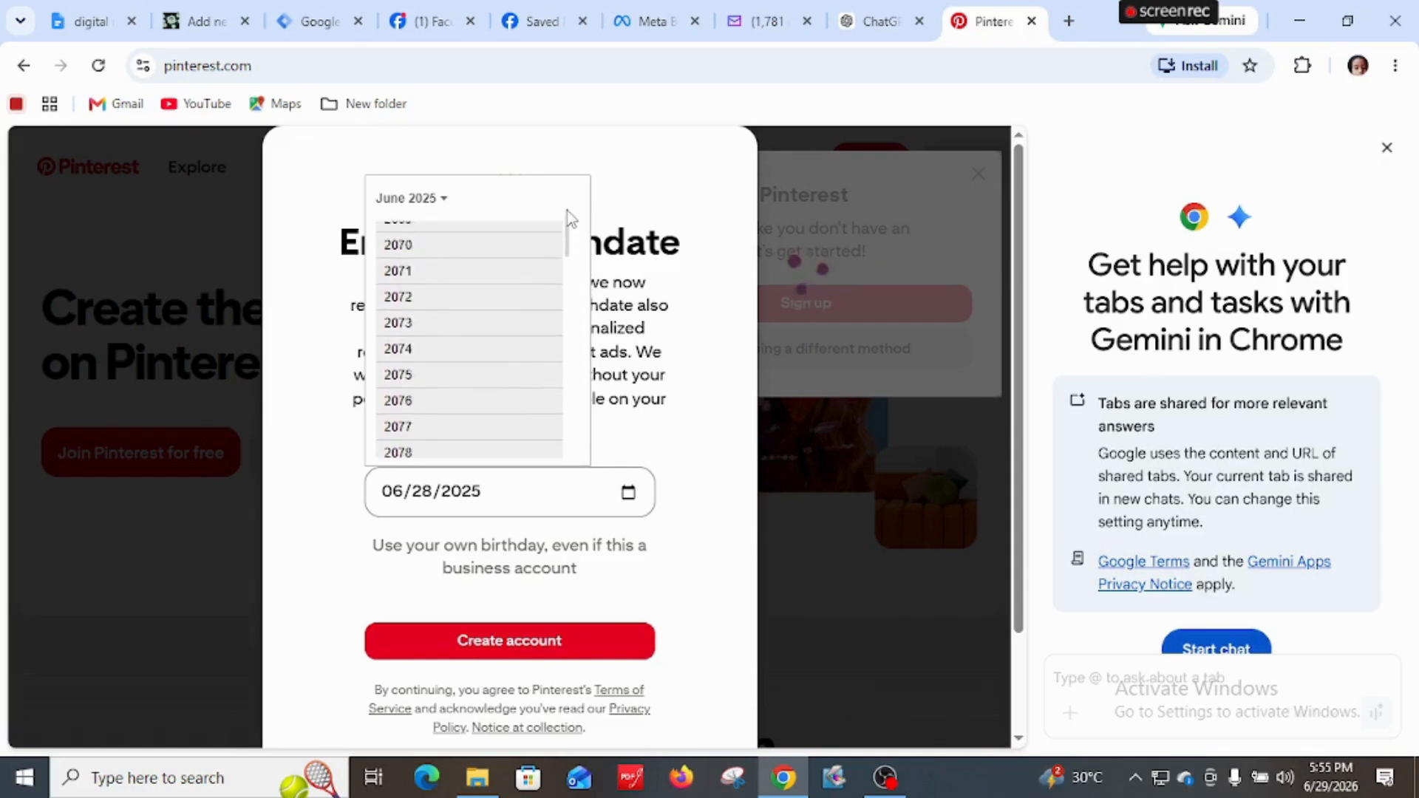
scroll(569, 218, up, 9)
click(447, 424)
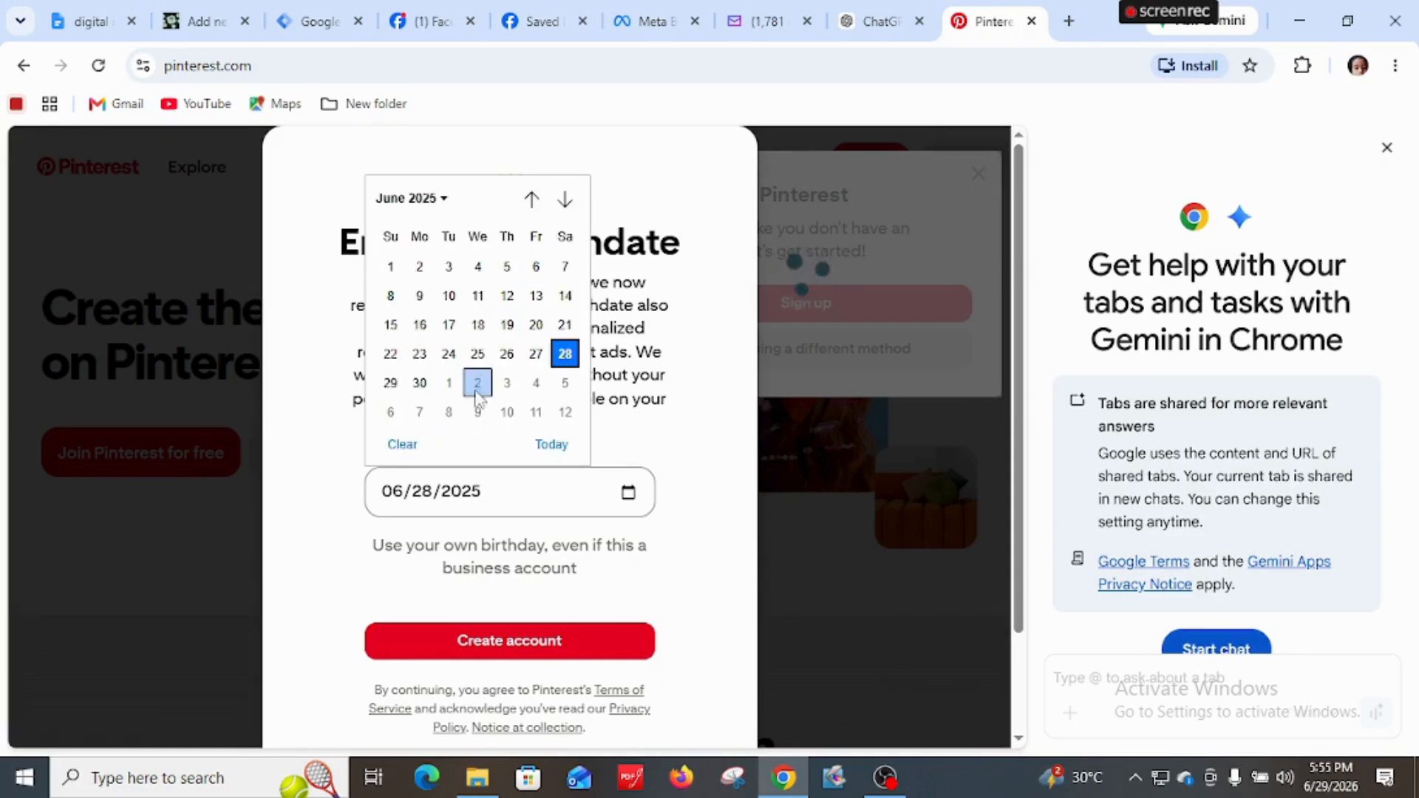
Choose the birthdate's year and month from the calendar's year list and create the account
click(444, 200)
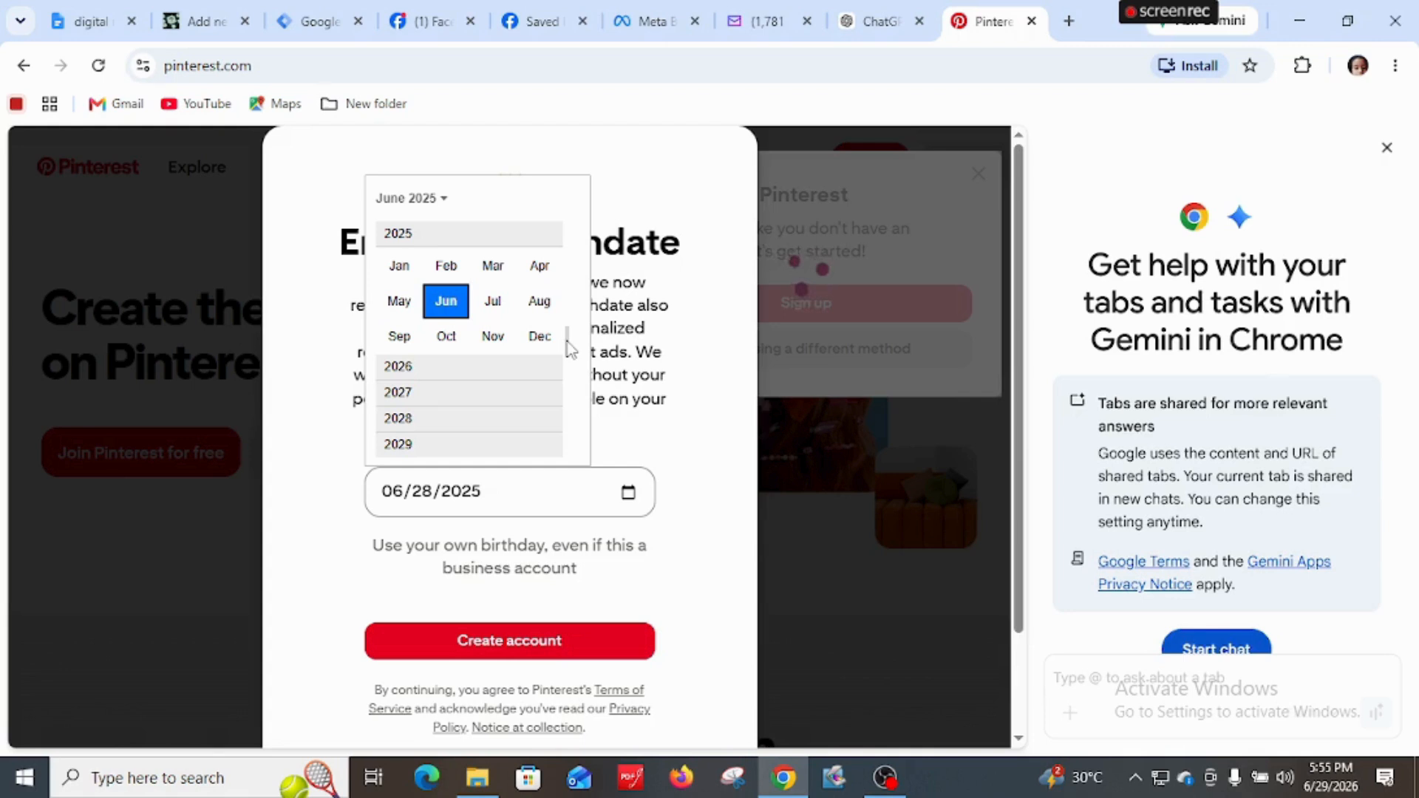
drag(569, 347, 570, 306)
scroll(569, 306, up, 5)
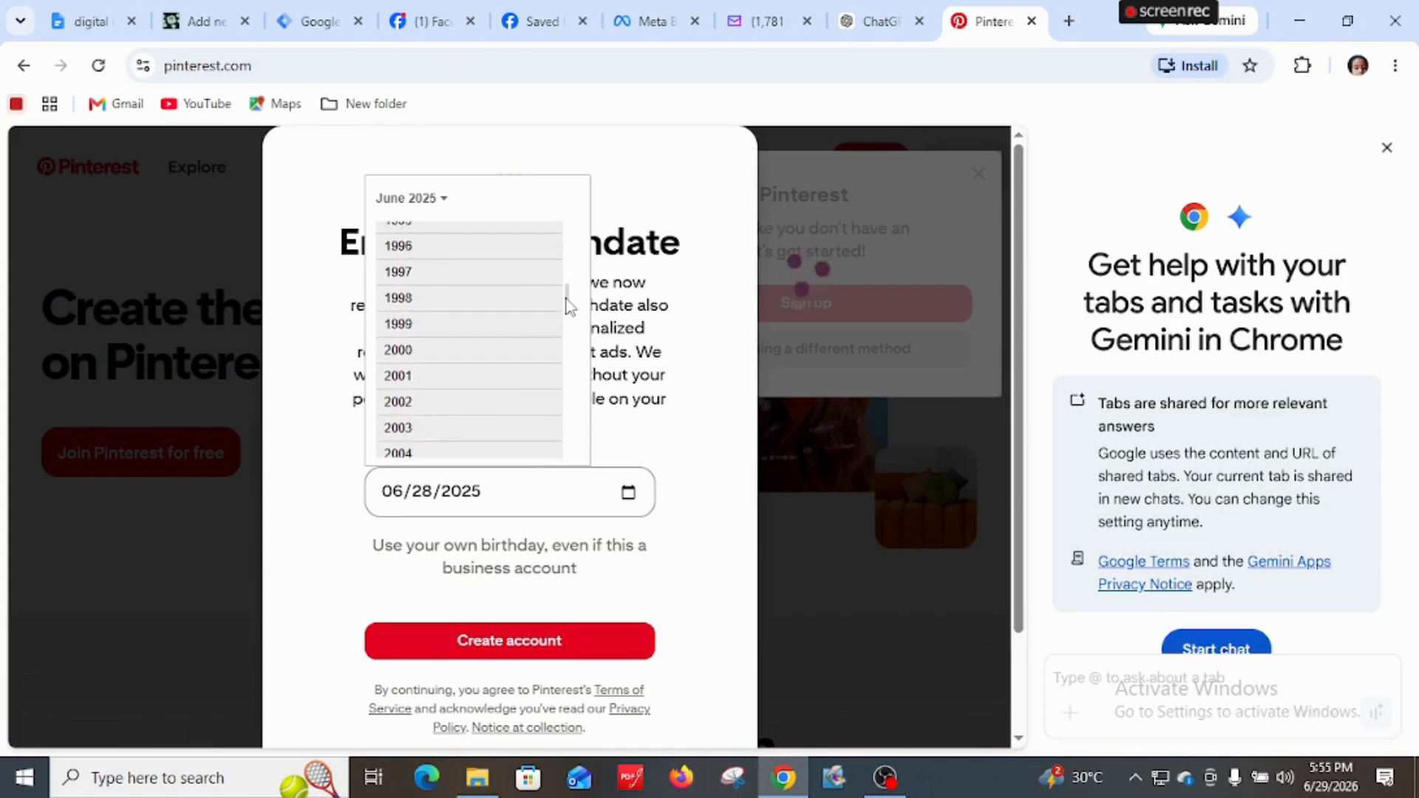
scroll(569, 306, up, 3)
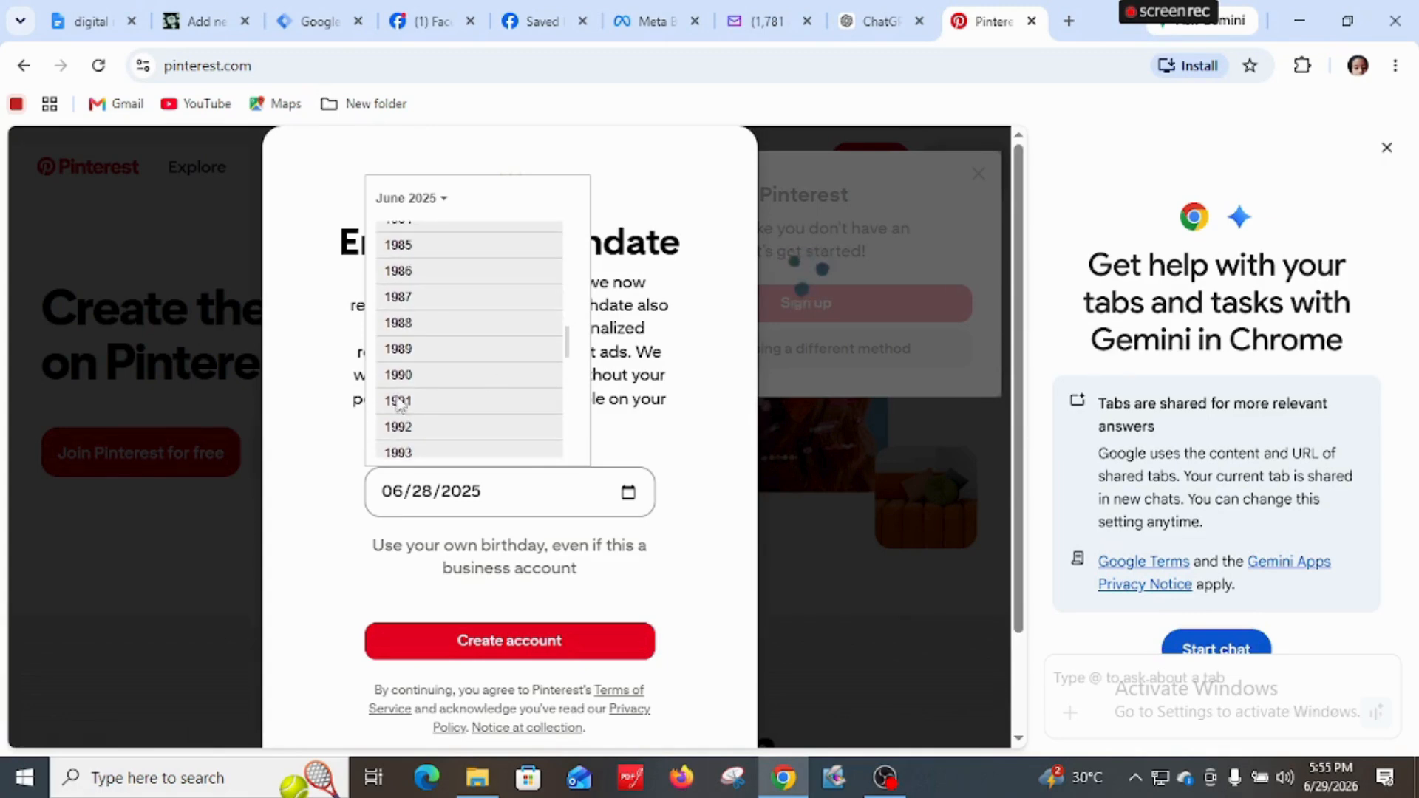
click(403, 280)
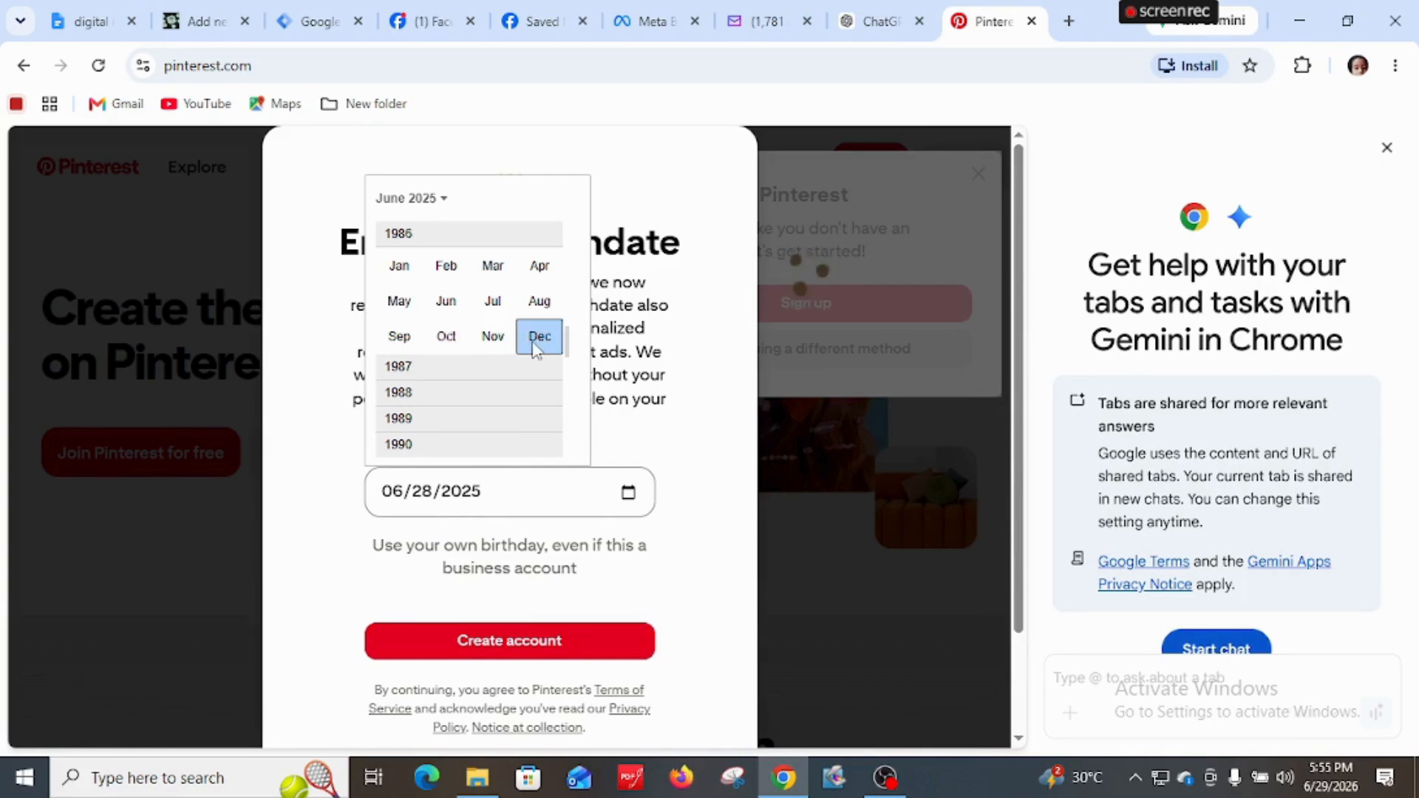
click(448, 337)
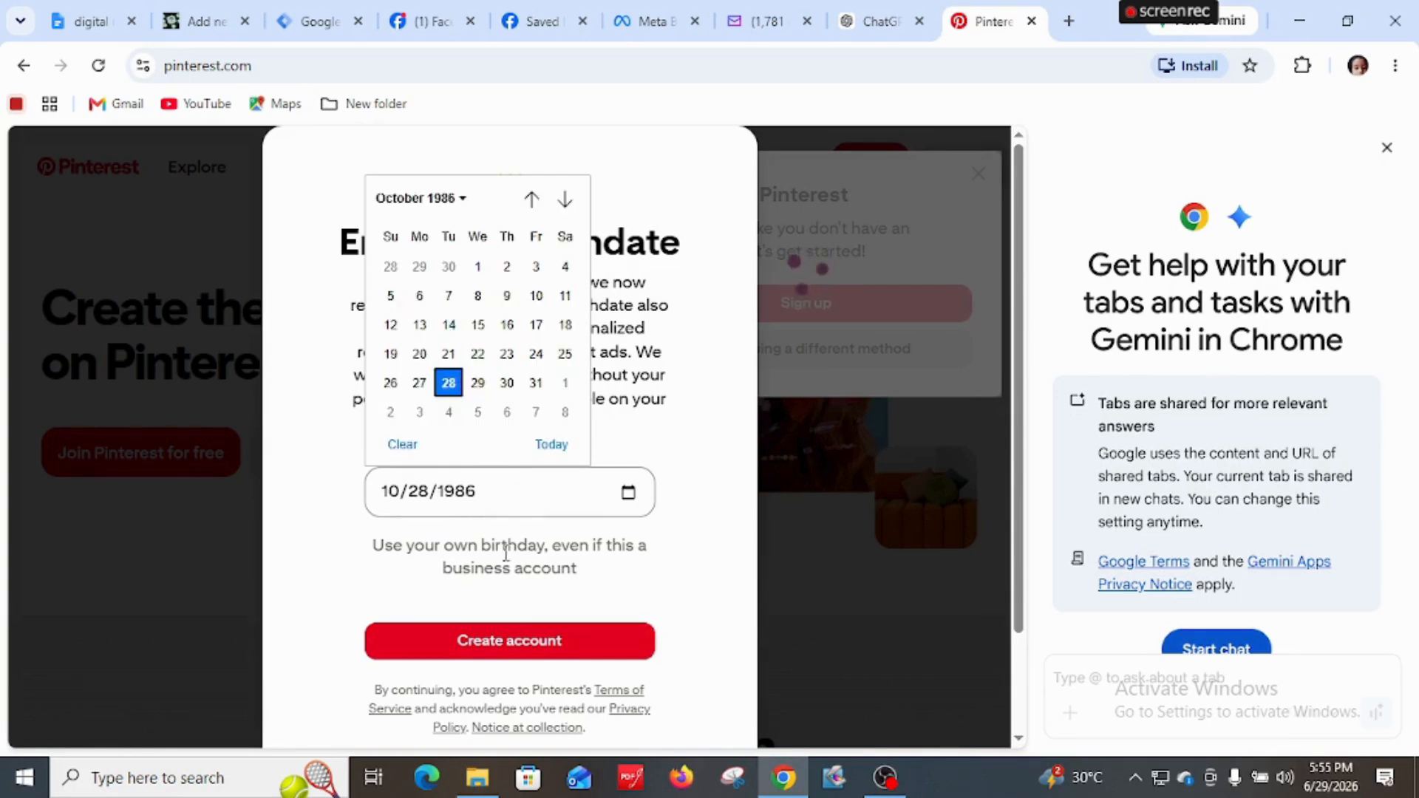
click(521, 645)
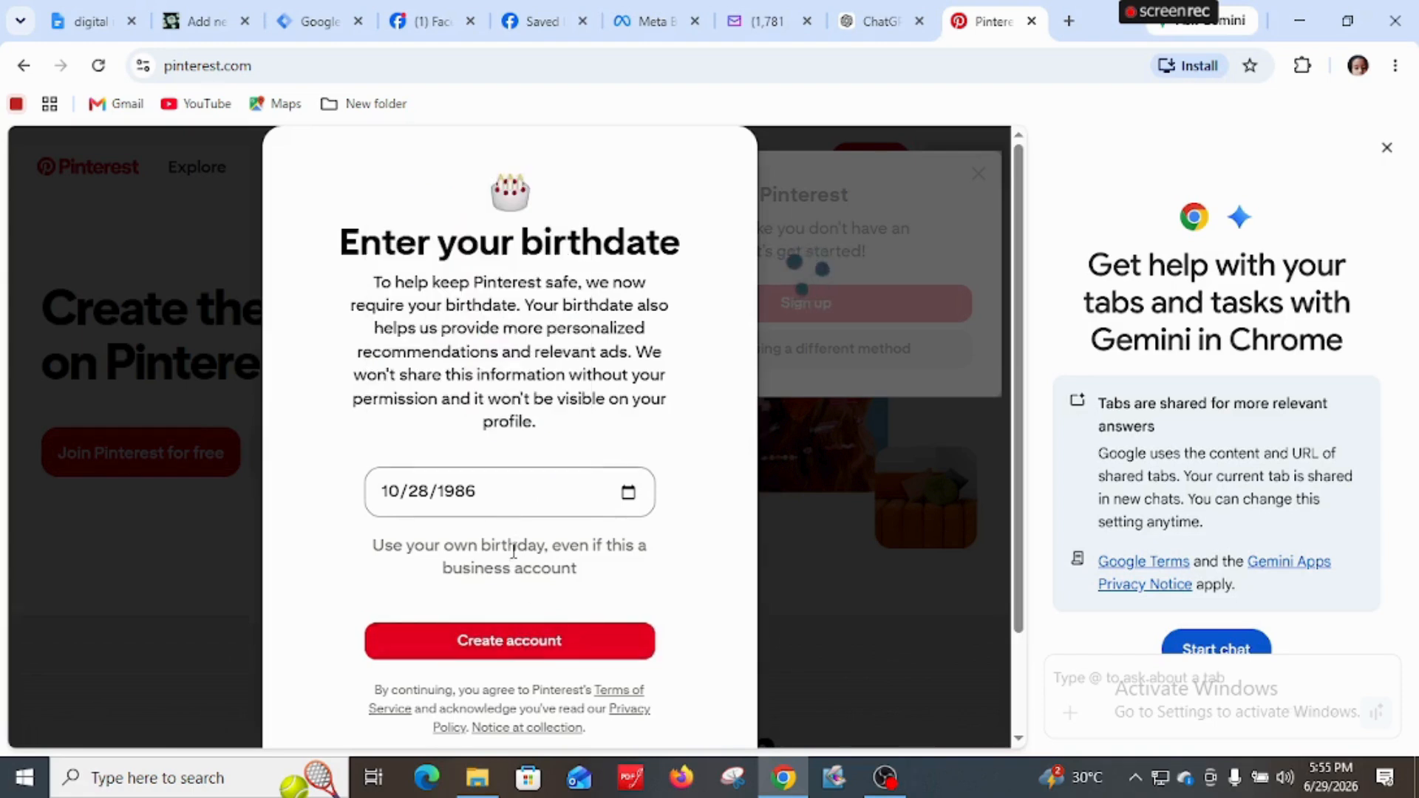
click(545, 641)
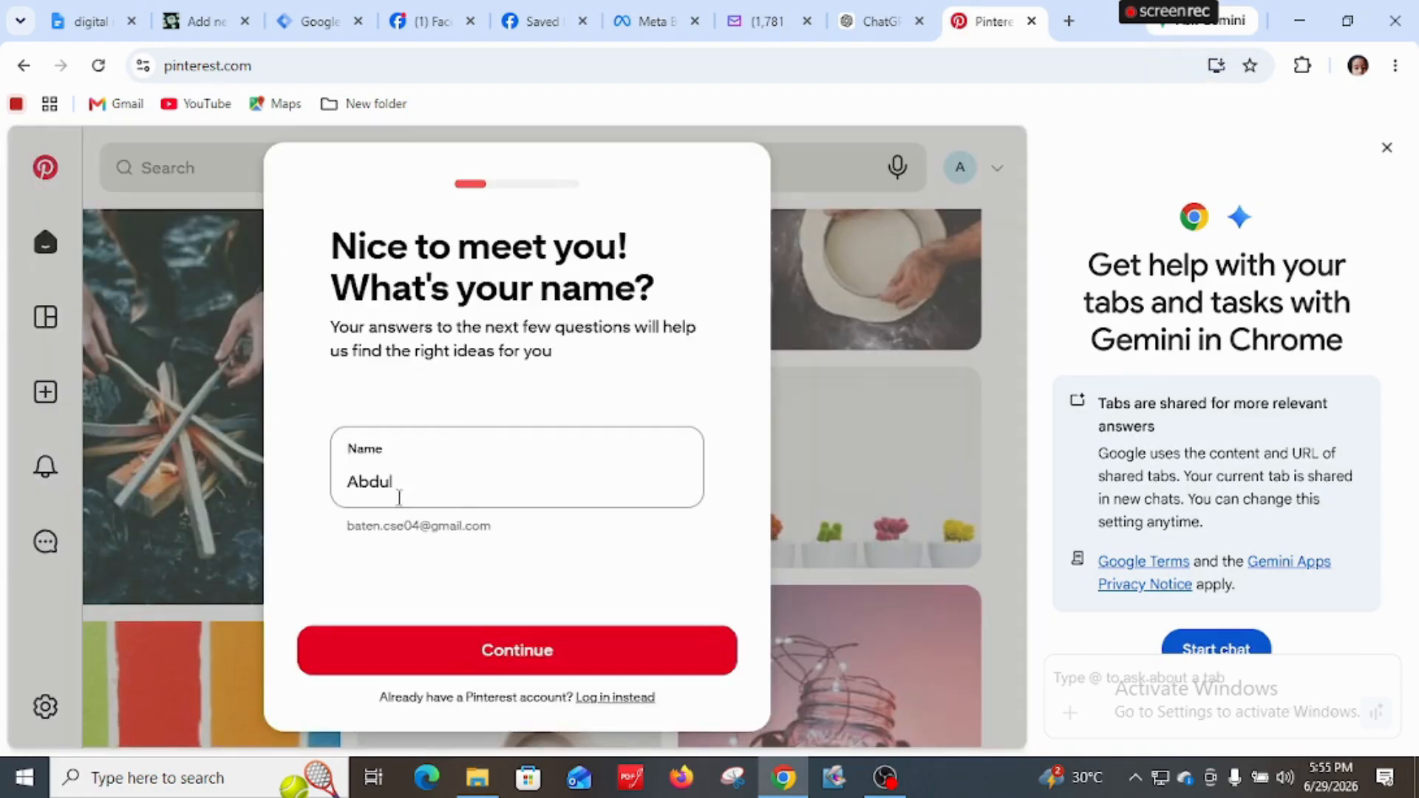
Complete the profile questions with the prefilled name, Male, Bangladesh and English (US)
click(508, 655)
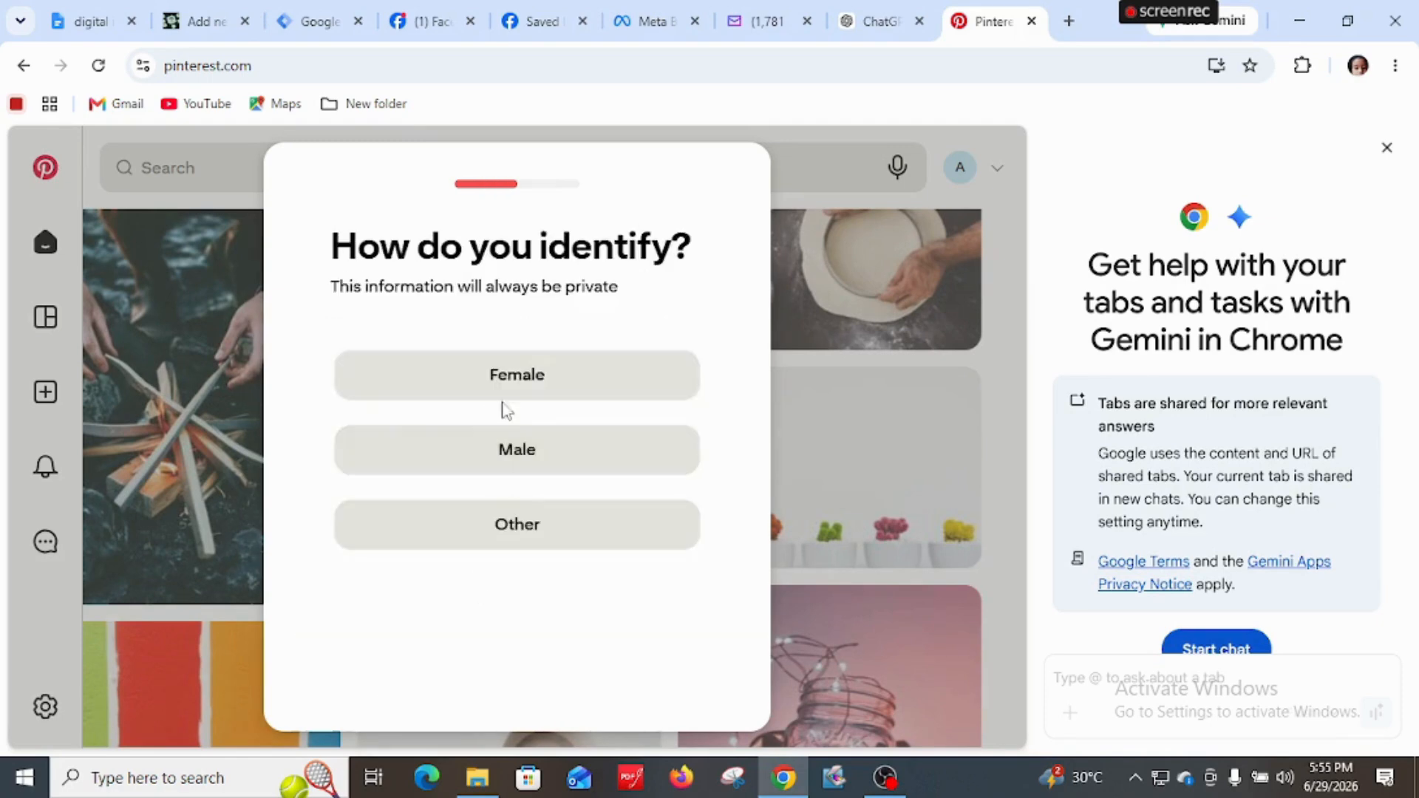
click(526, 465)
click(323, 207)
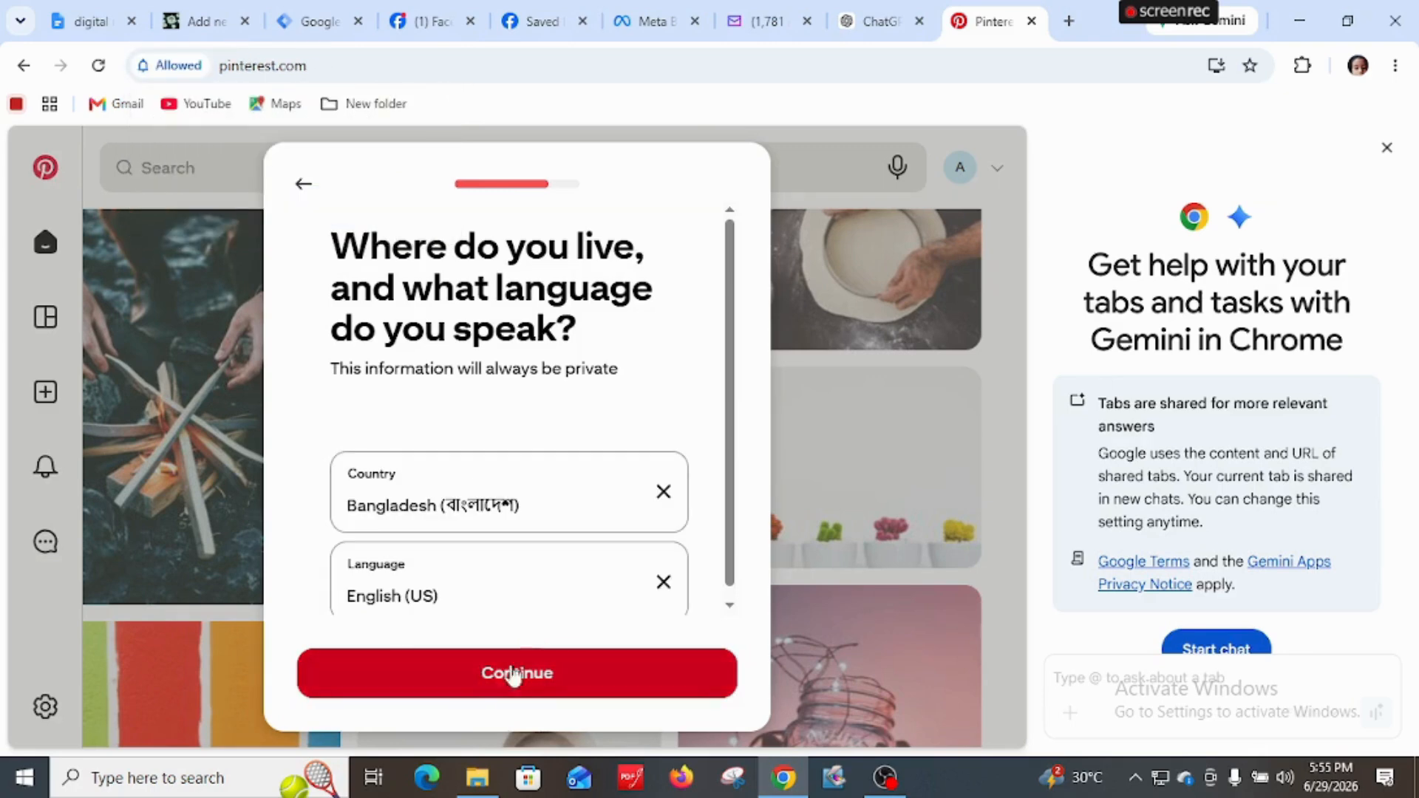
click(505, 674)
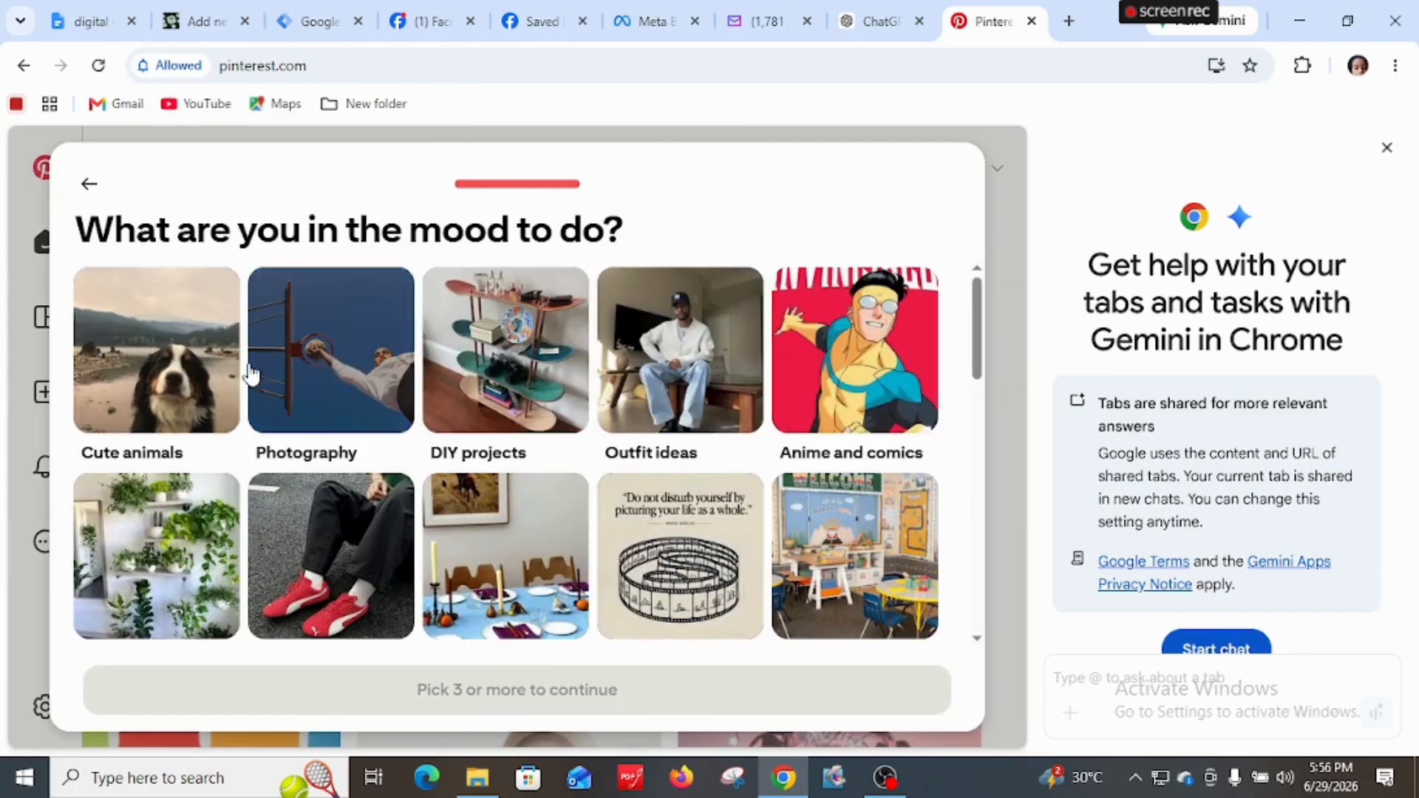
Pick the houseplants, classroom and Cooking interests plus one more topic, and continue to the home feed
click(208, 589)
click(824, 570)
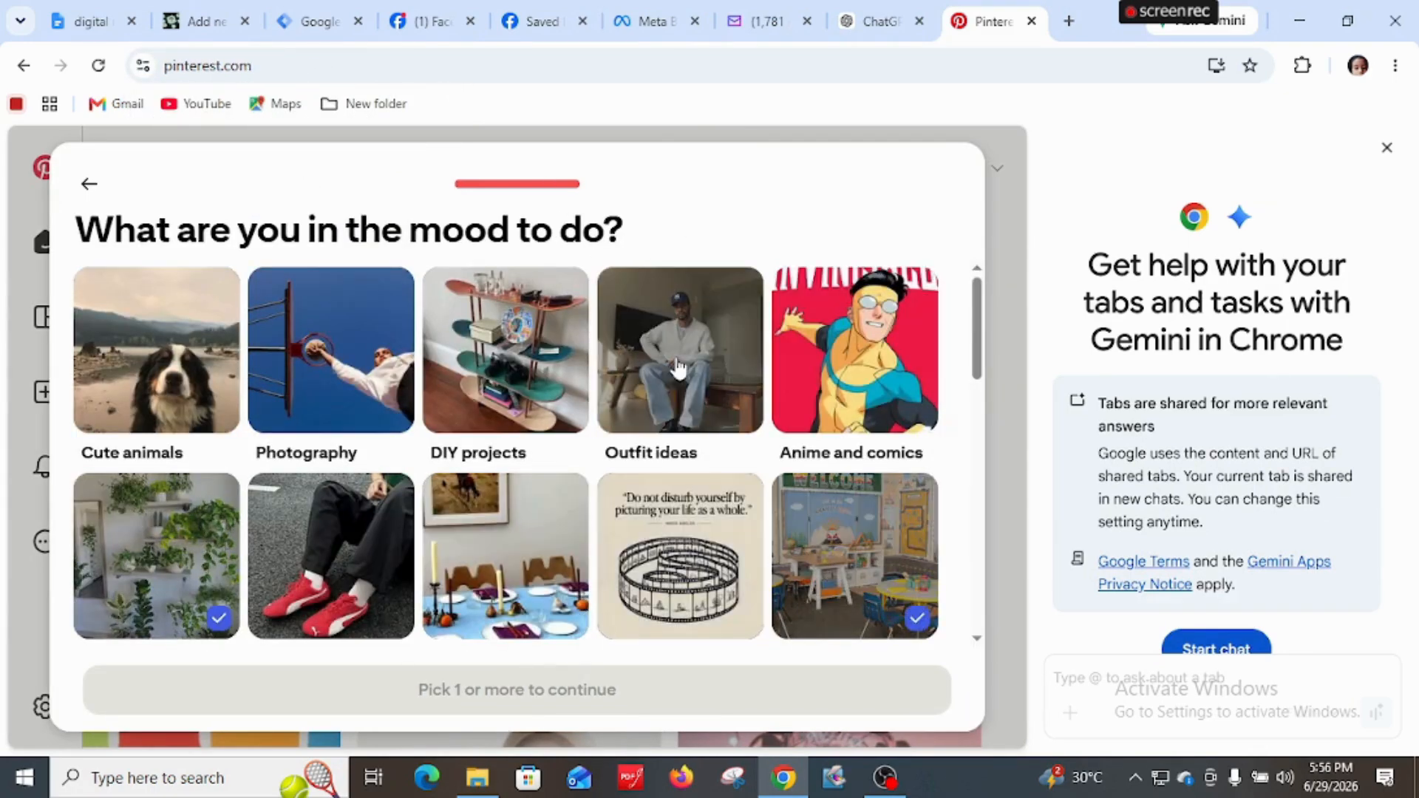
scroll(654, 427, down, 3)
scroll(653, 427, down, 3)
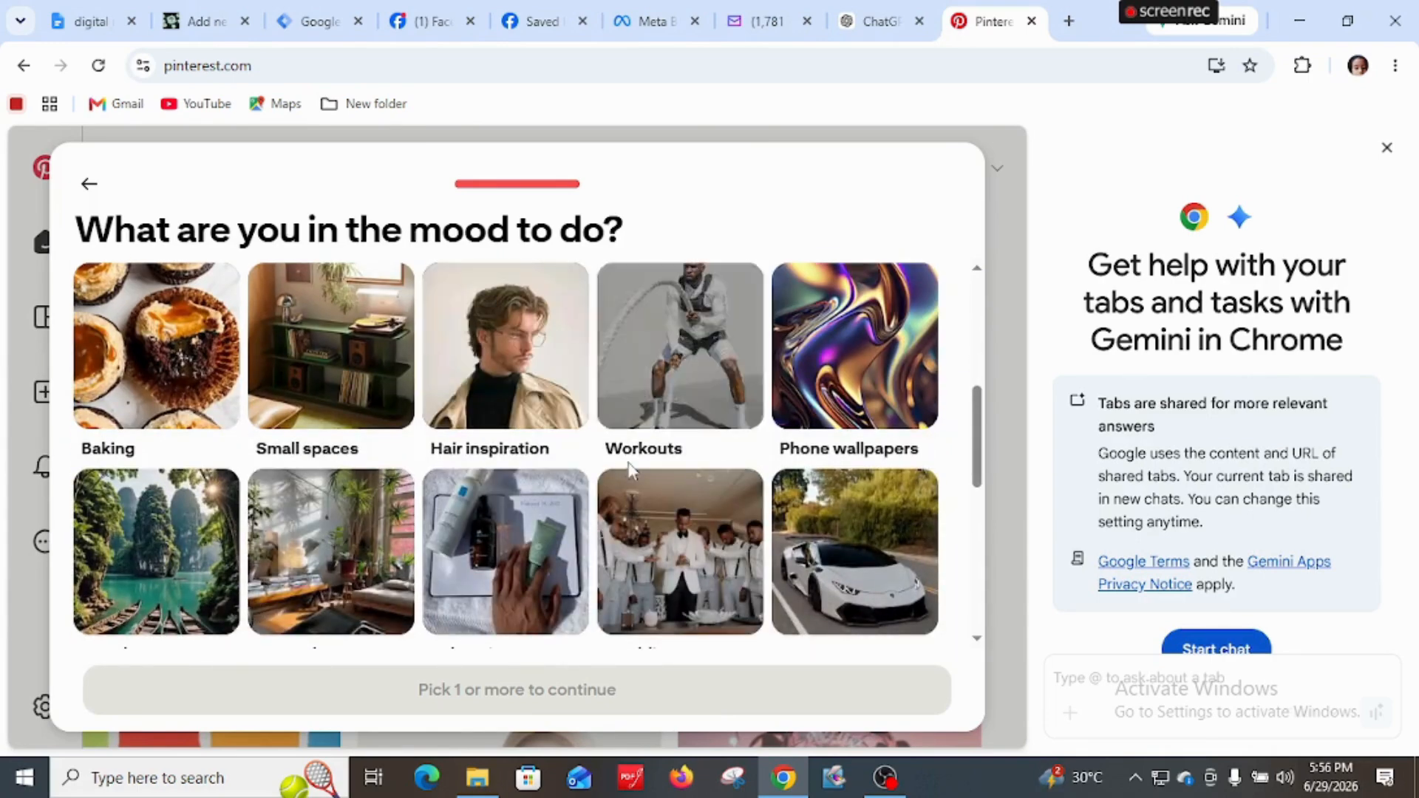
scroll(612, 462, down, 2)
scroll(612, 462, down, 2)
click(699, 539)
scroll(700, 539, down, 3)
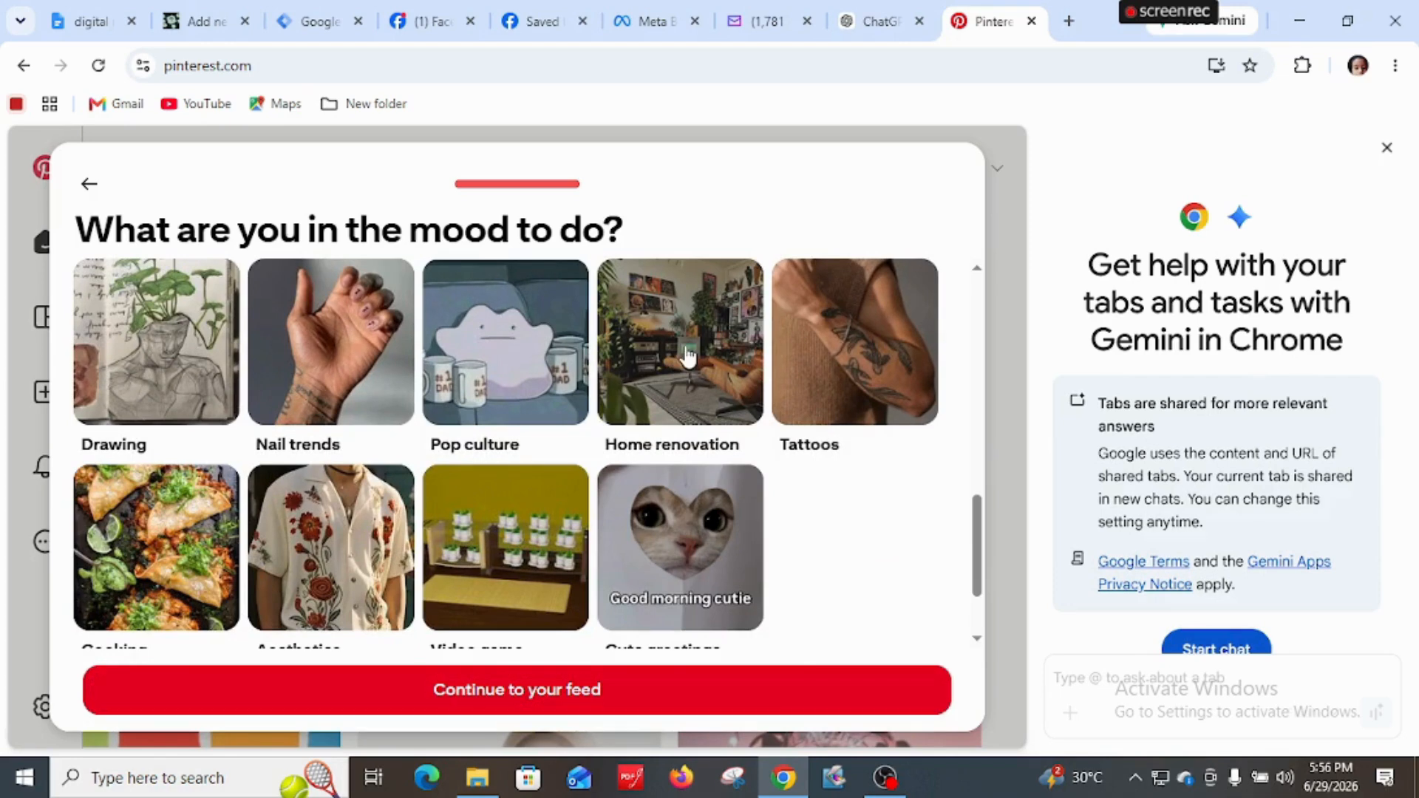
click(222, 580)
click(729, 708)
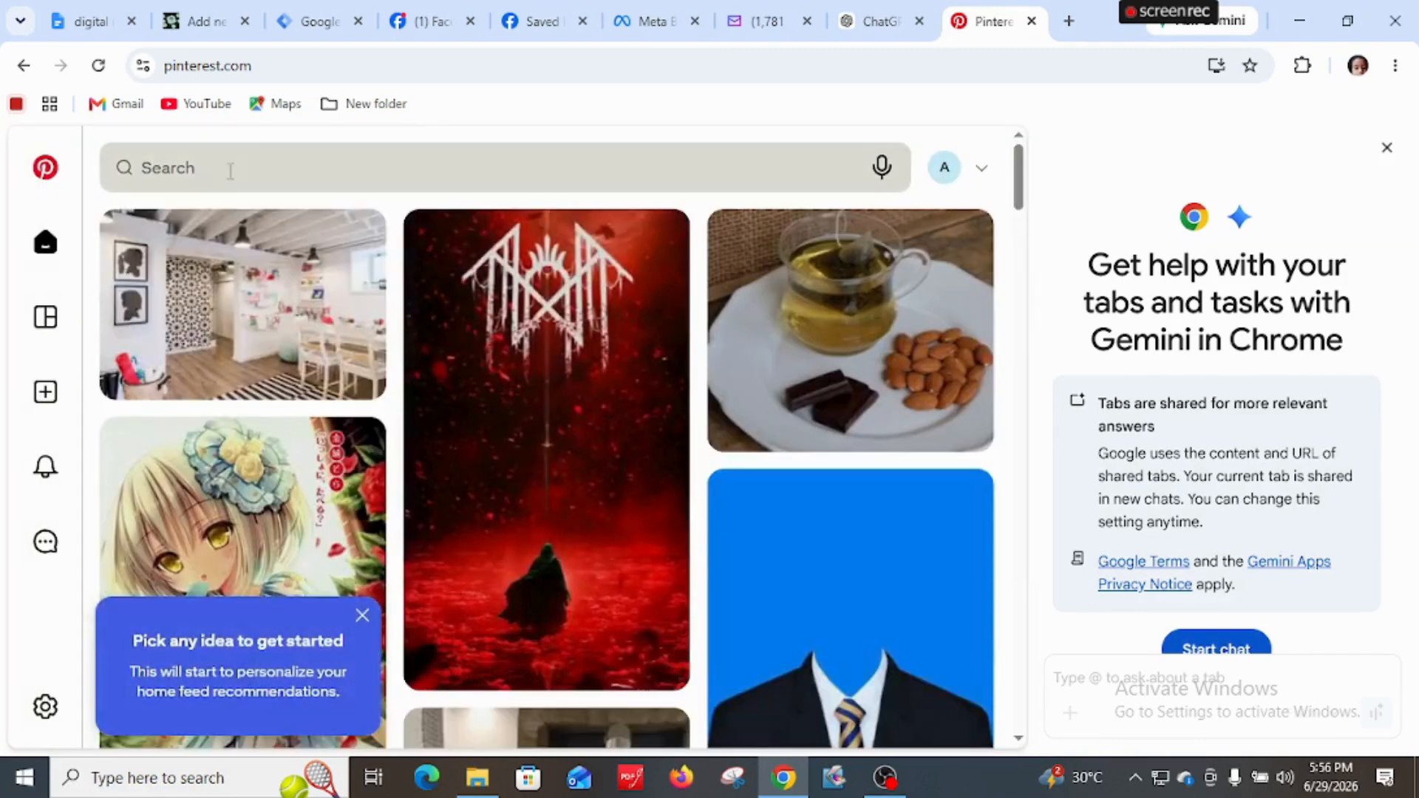
Search Pinterest for "Faceosh"
click(230, 169)
text(Fa)
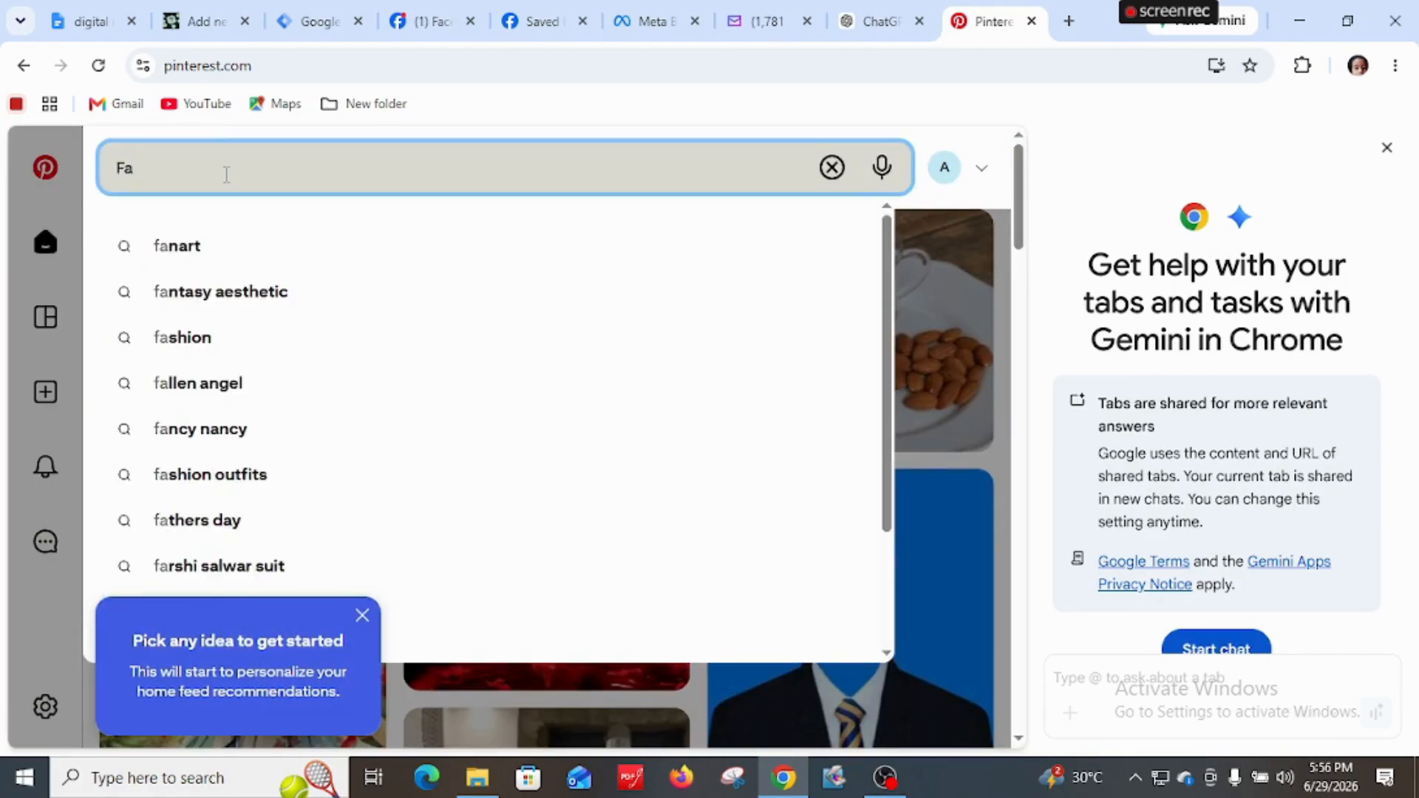
text(ce)
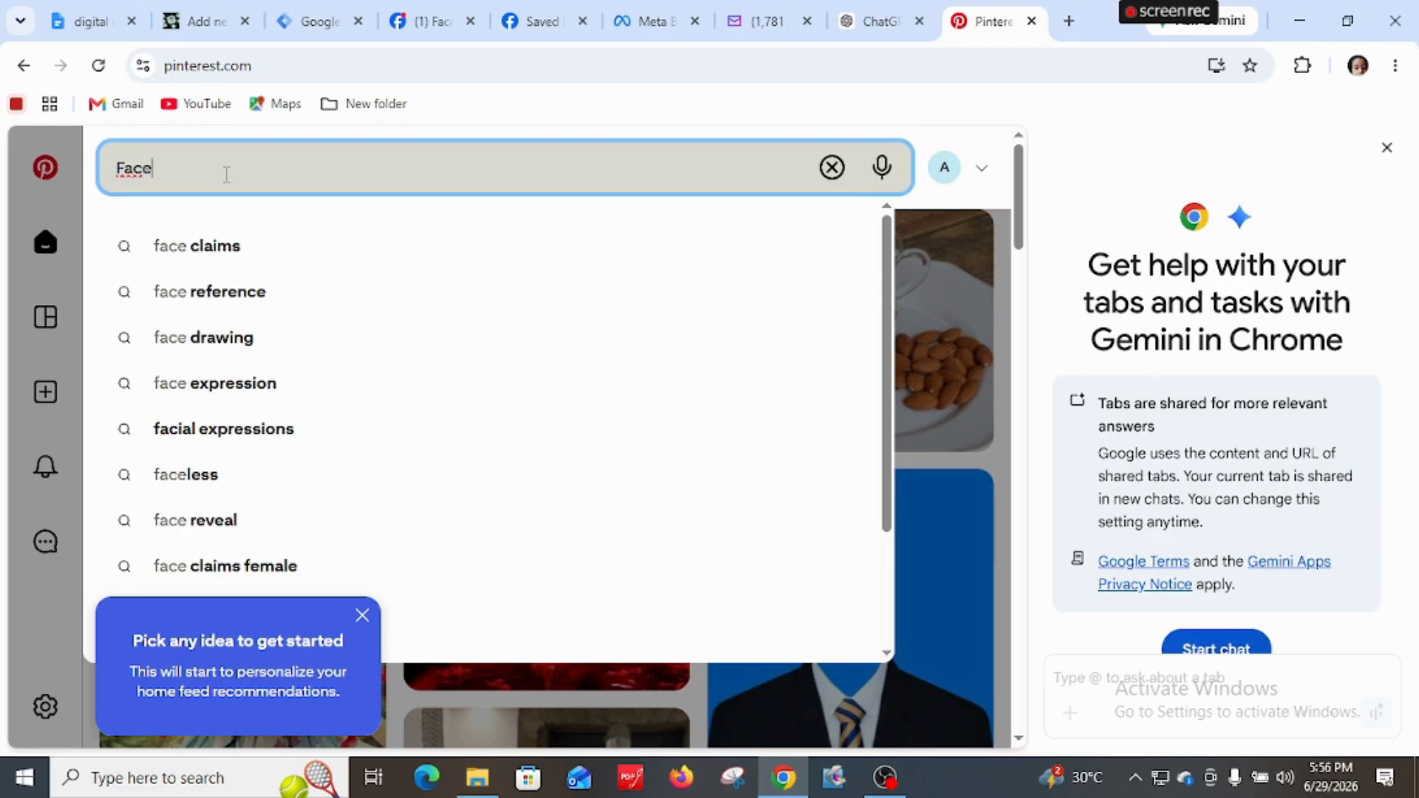
text(o)
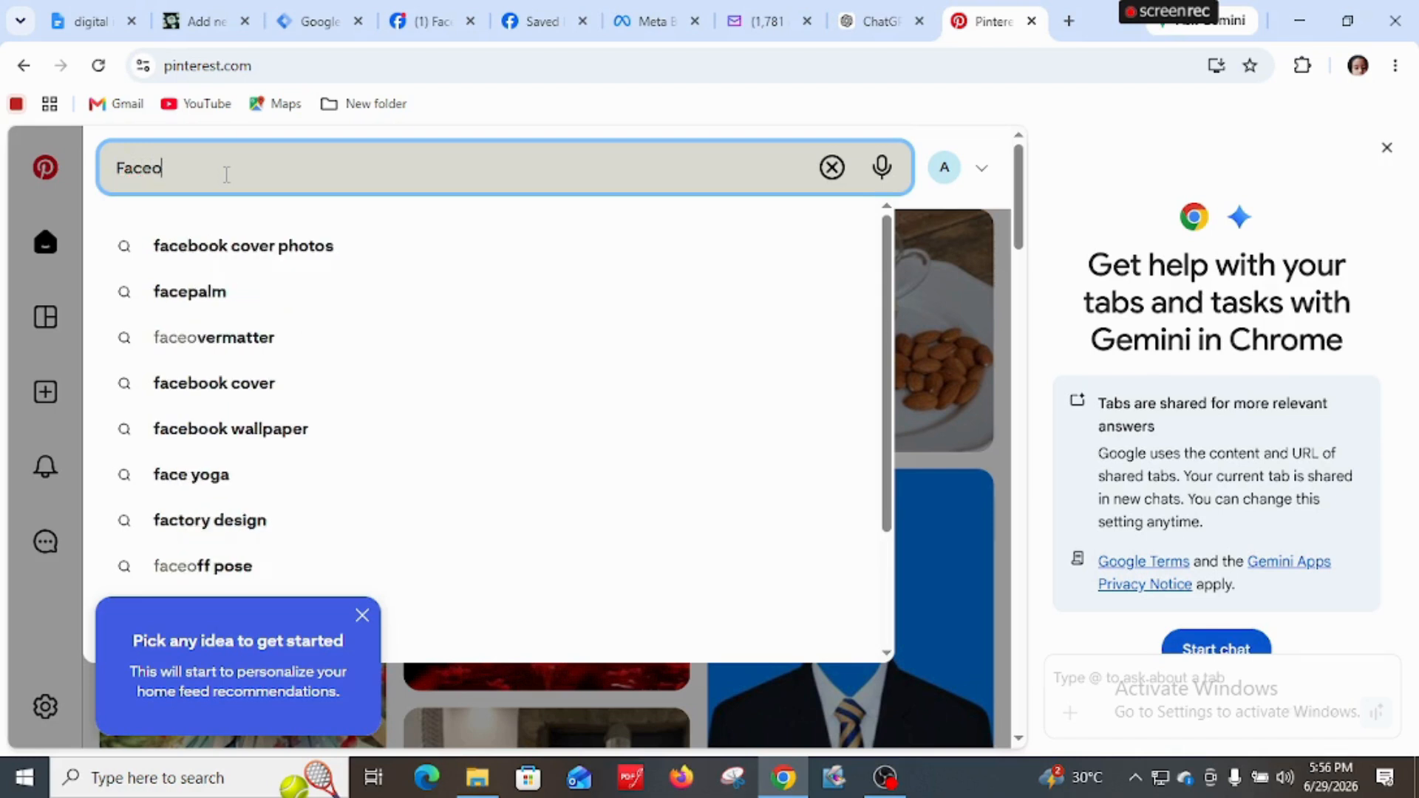
text(sh)
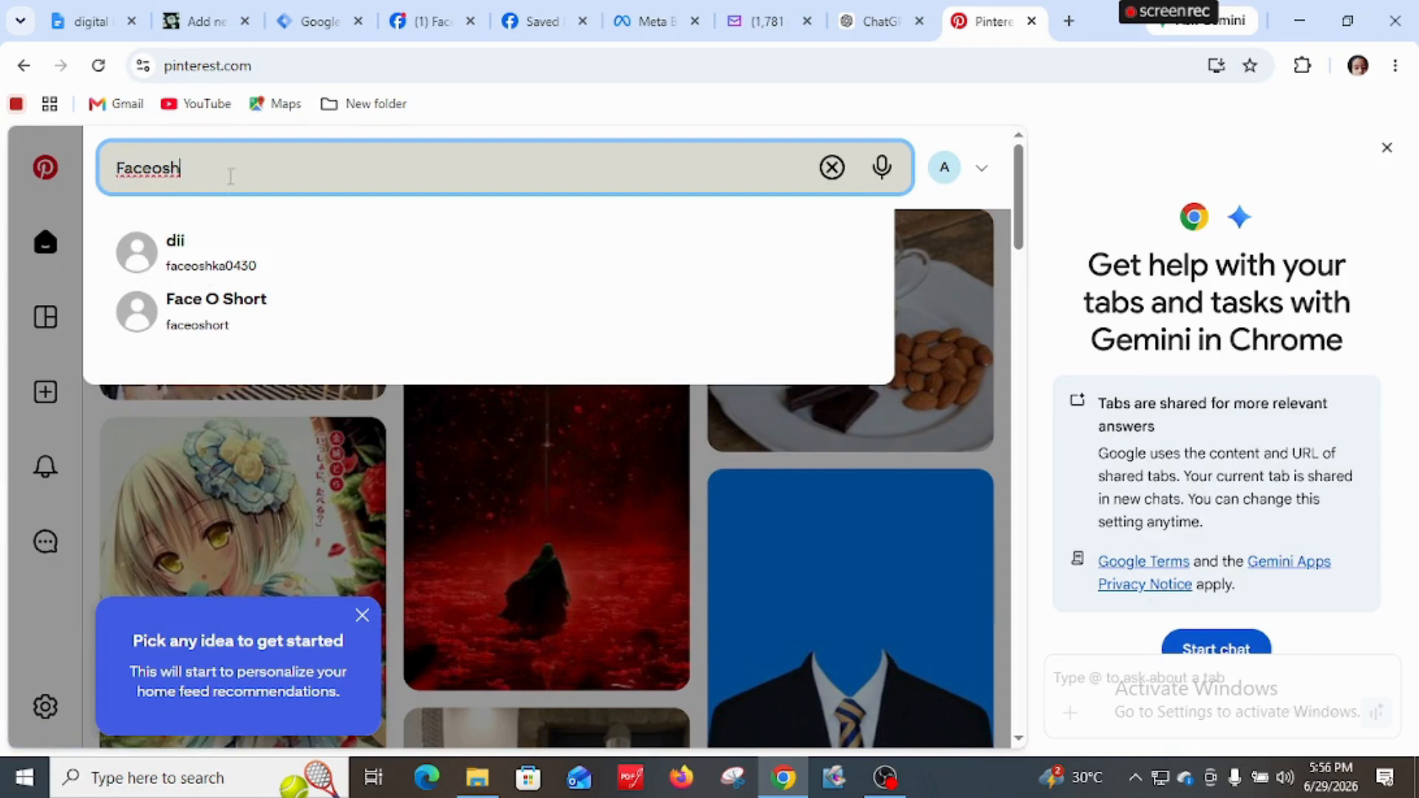
key(Return)
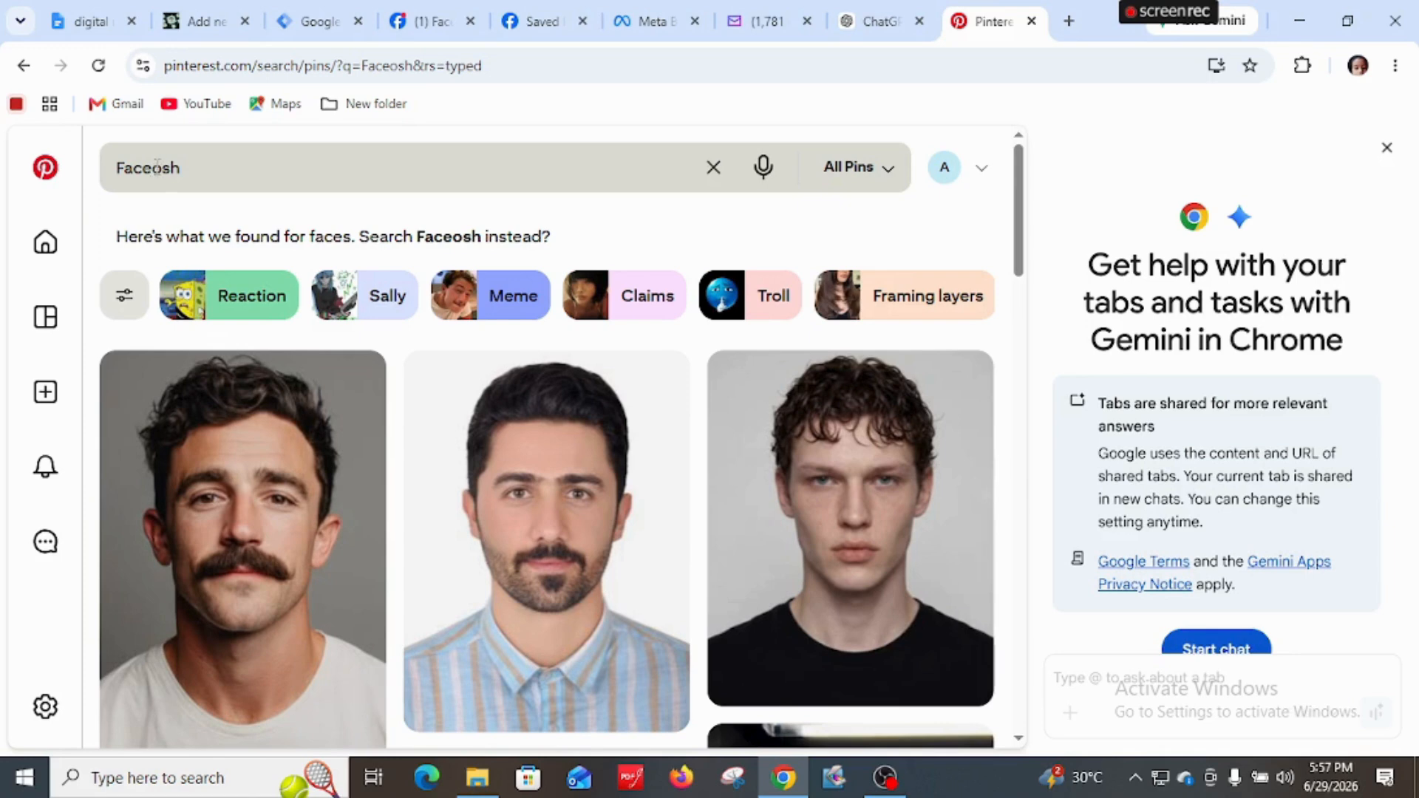
Correct the search term to "Facewash" and run the Pinterest search again
click(162, 167)
drag(152, 168, 160, 168)
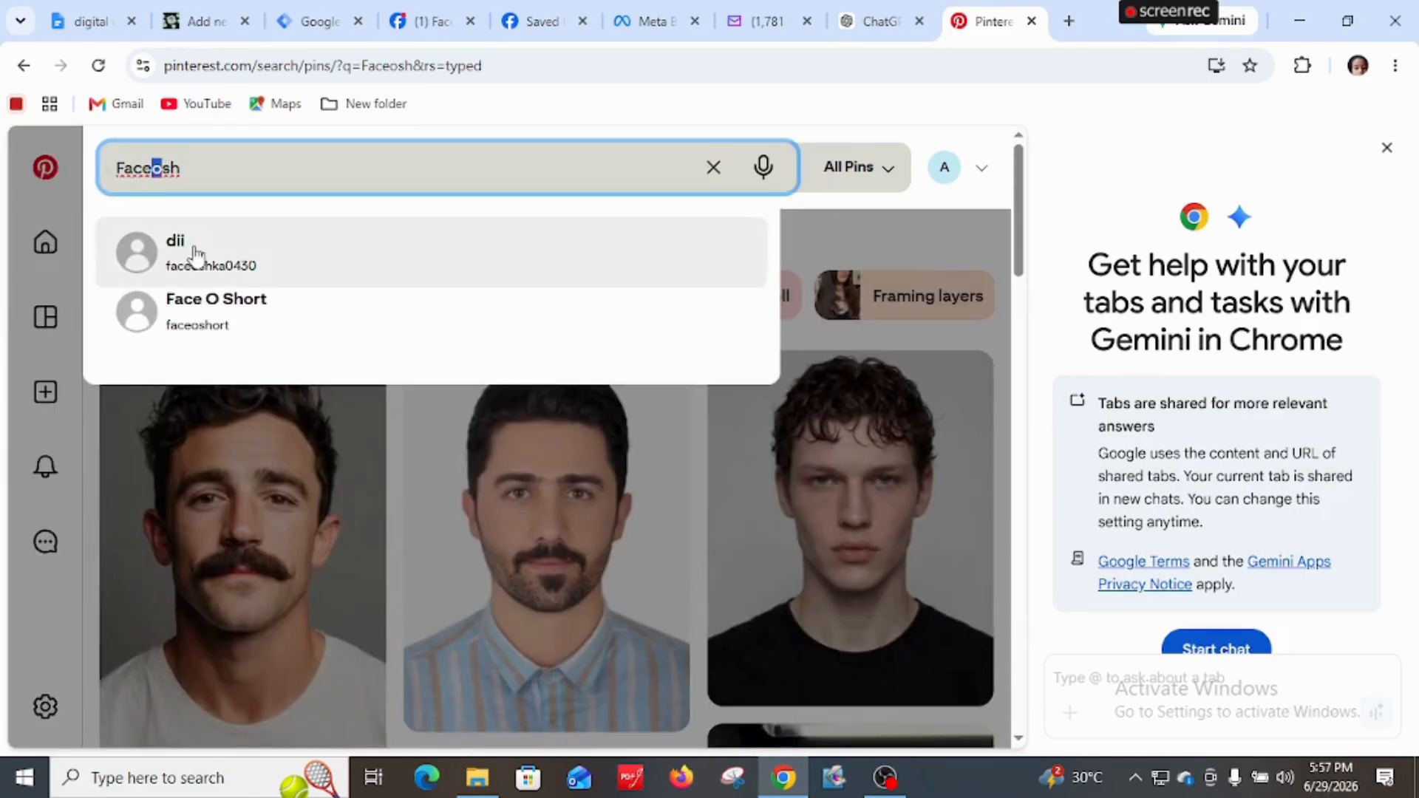
text(w)
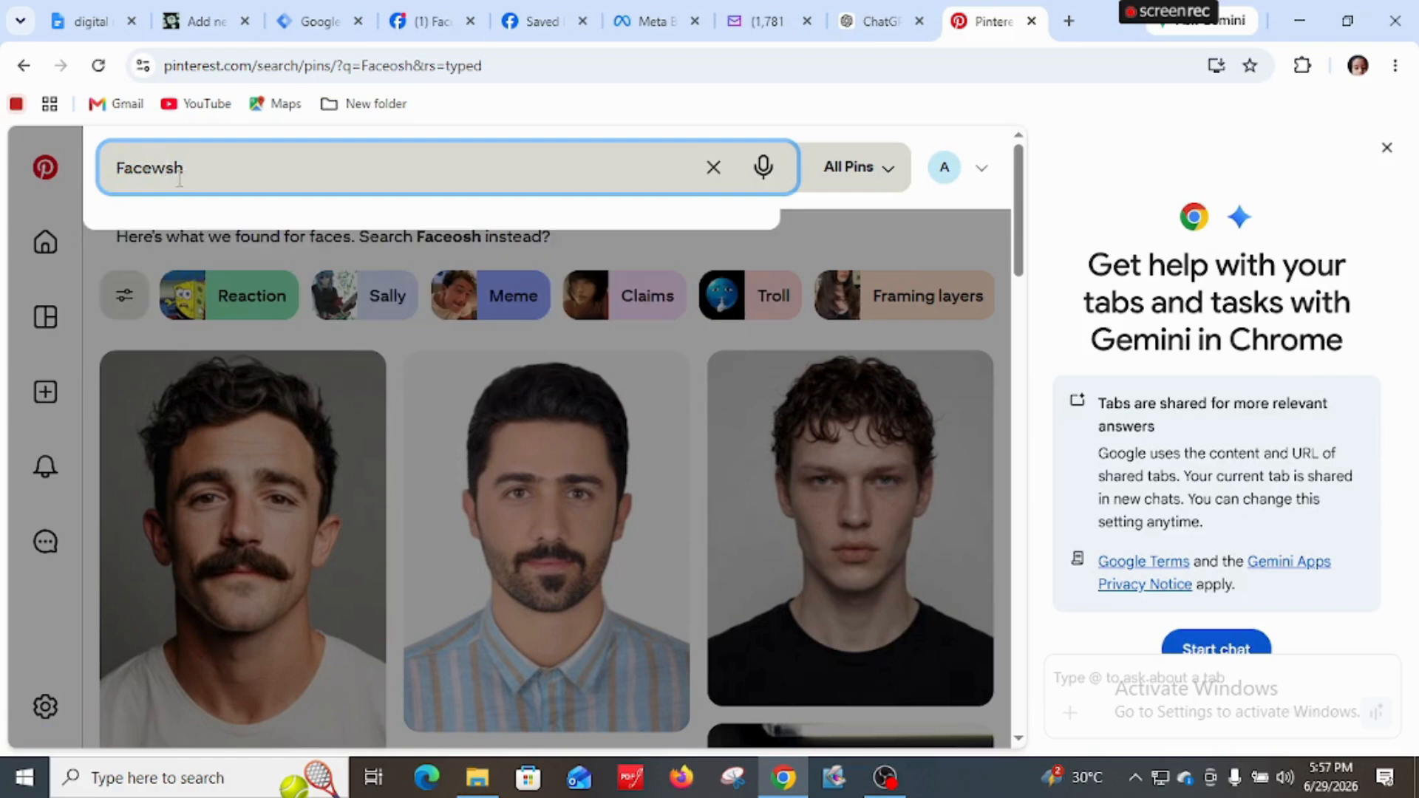
text(a)
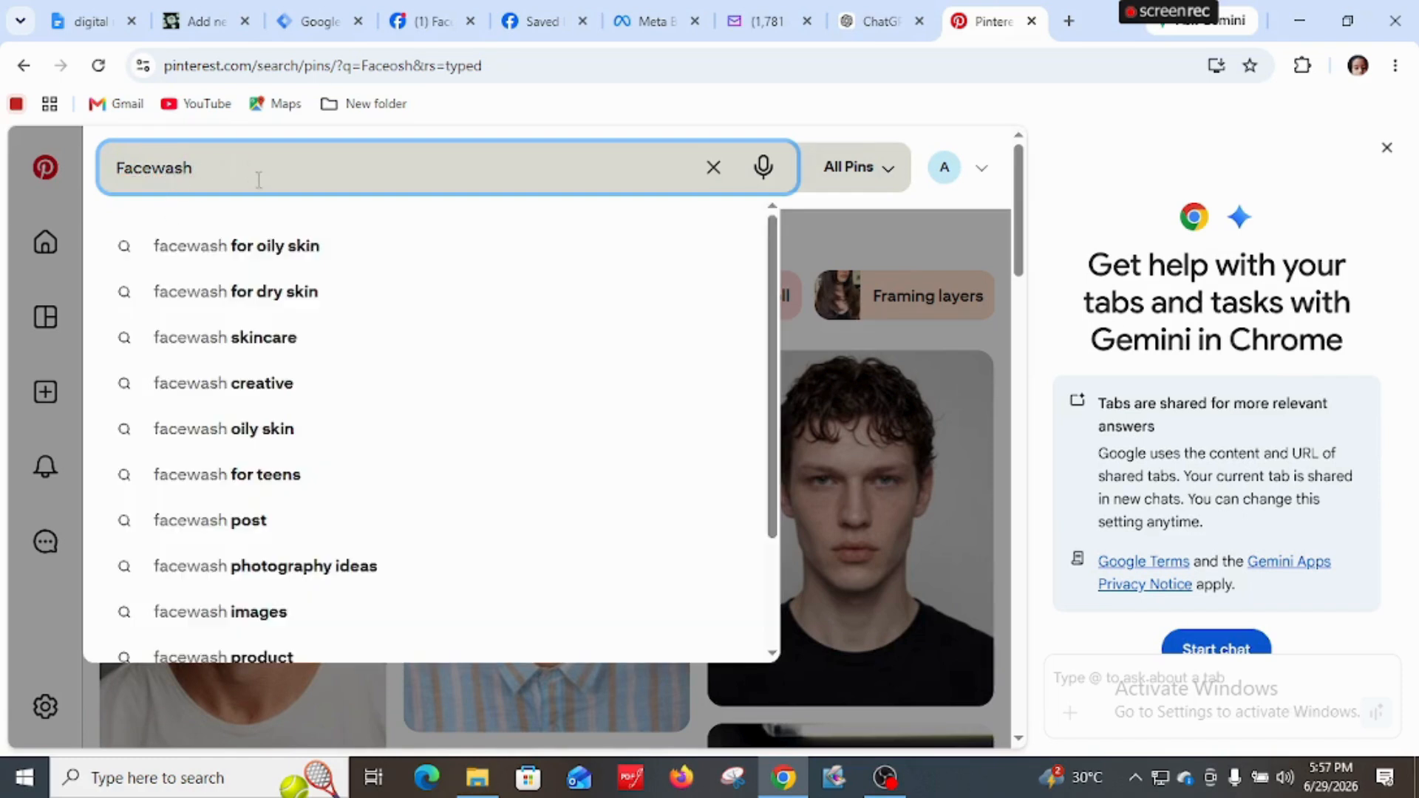
key(Return)
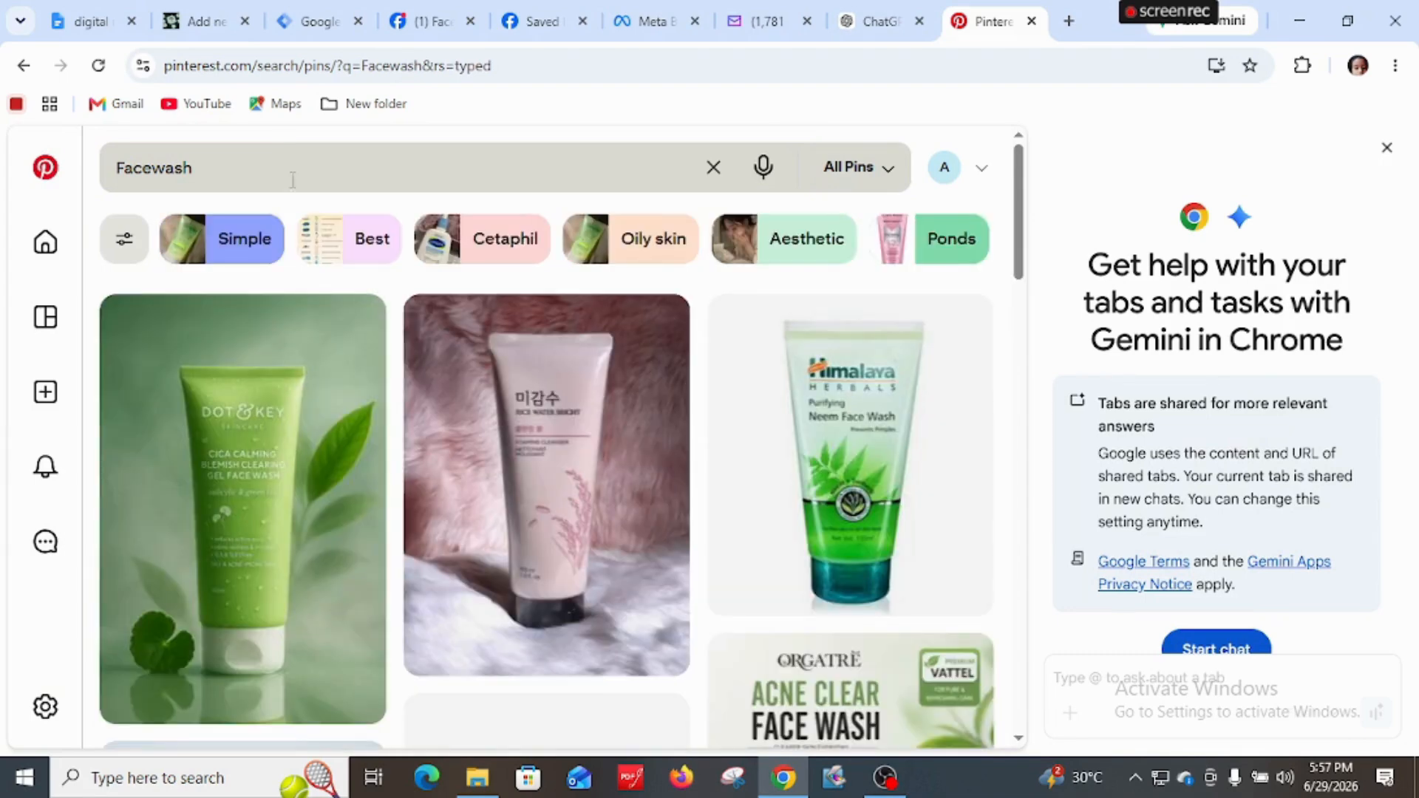
Open the green Dot & Key CICA Face Wash pin from the search results and download its image
scroll(547, 481, down, 1)
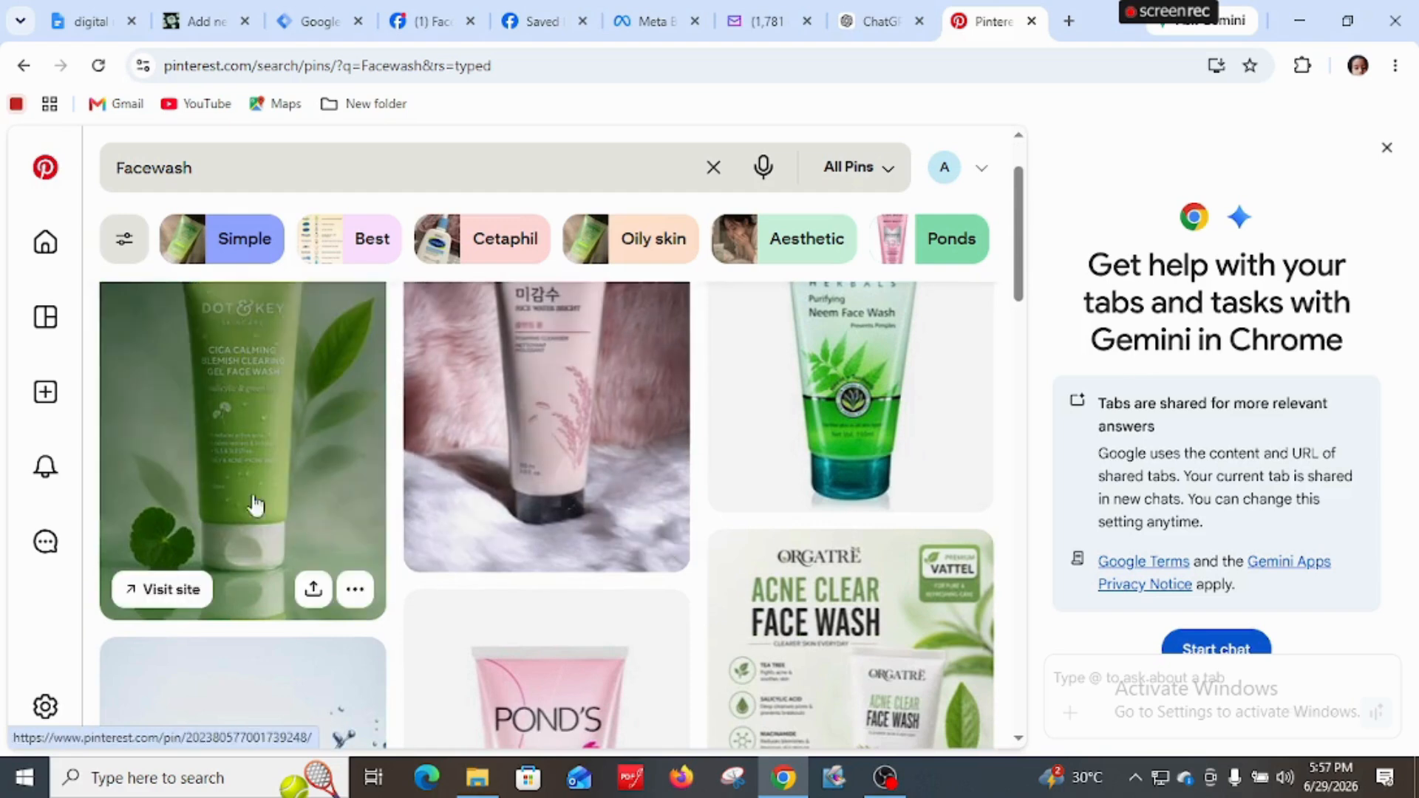
click(258, 507)
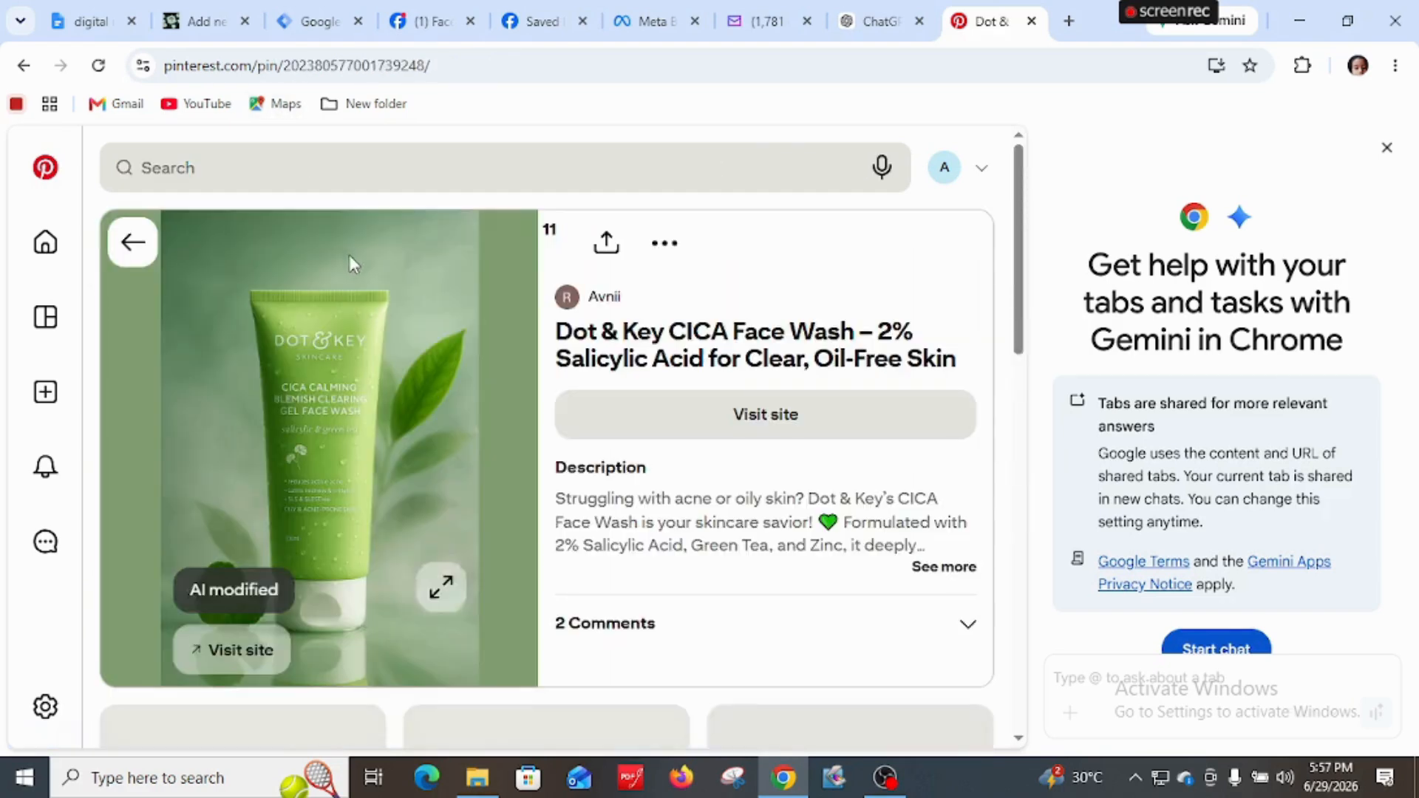
click(748, 251)
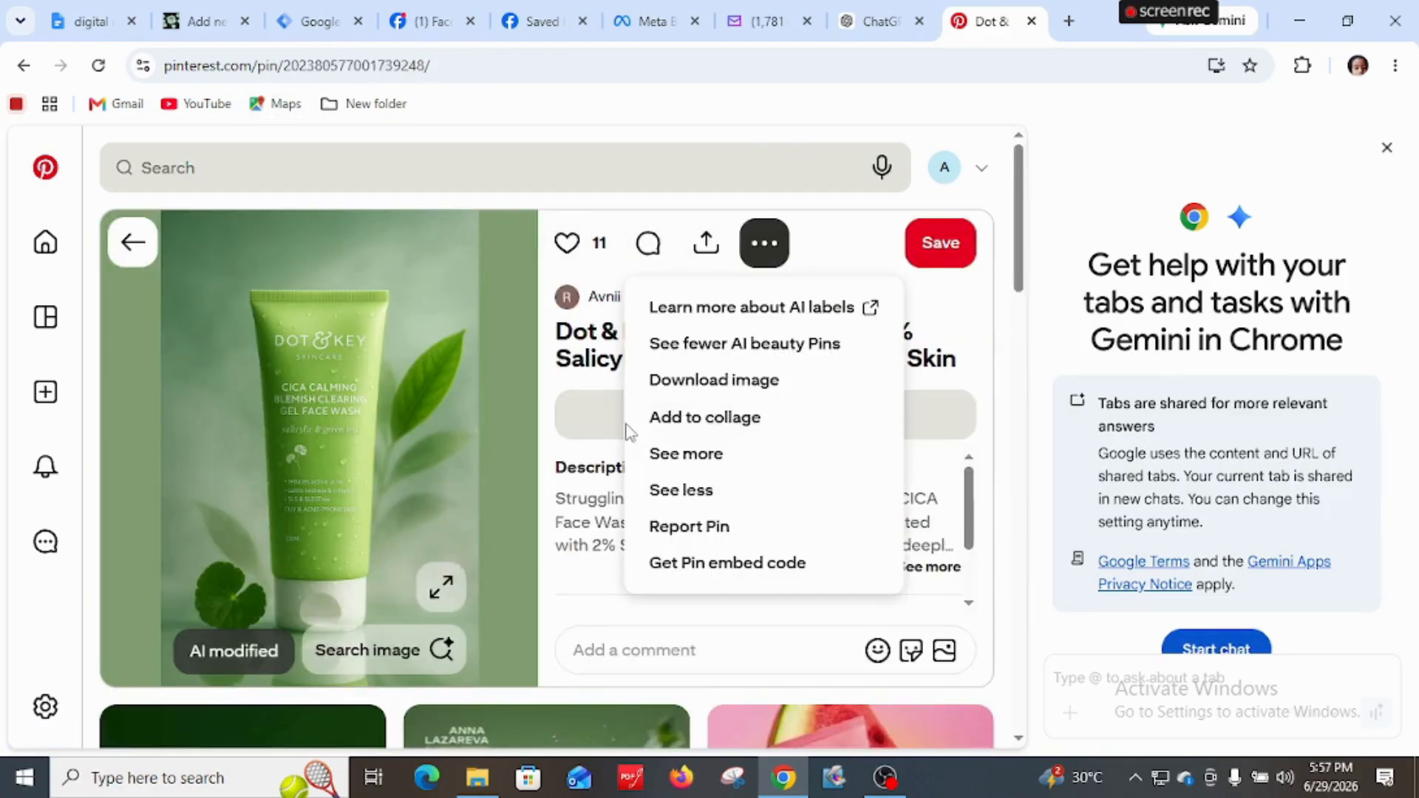
click(721, 395)
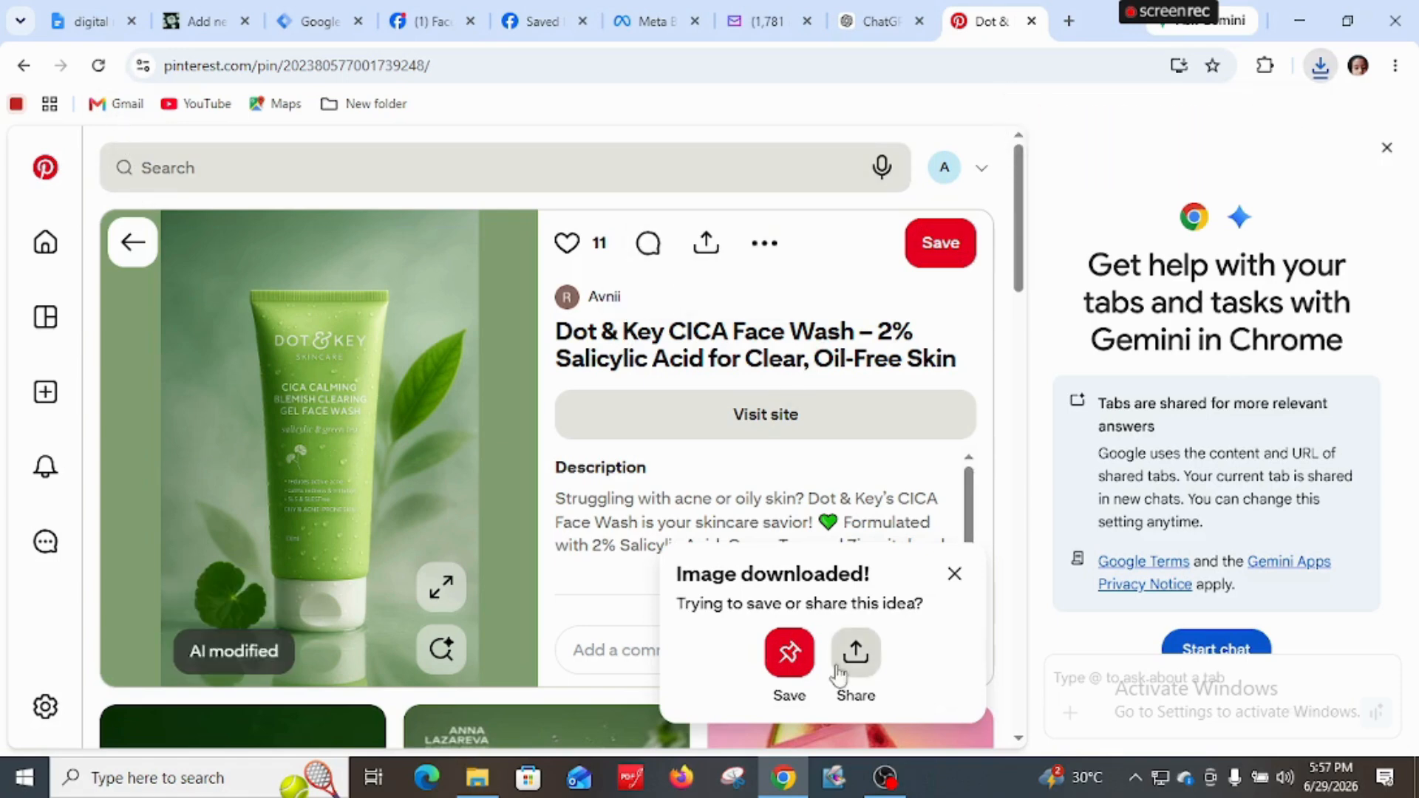
Download a second copy of the Dot & Key CICA Face Wash pin's image
scroll(745, 460, down, 2)
scroll(745, 459, down, 3)
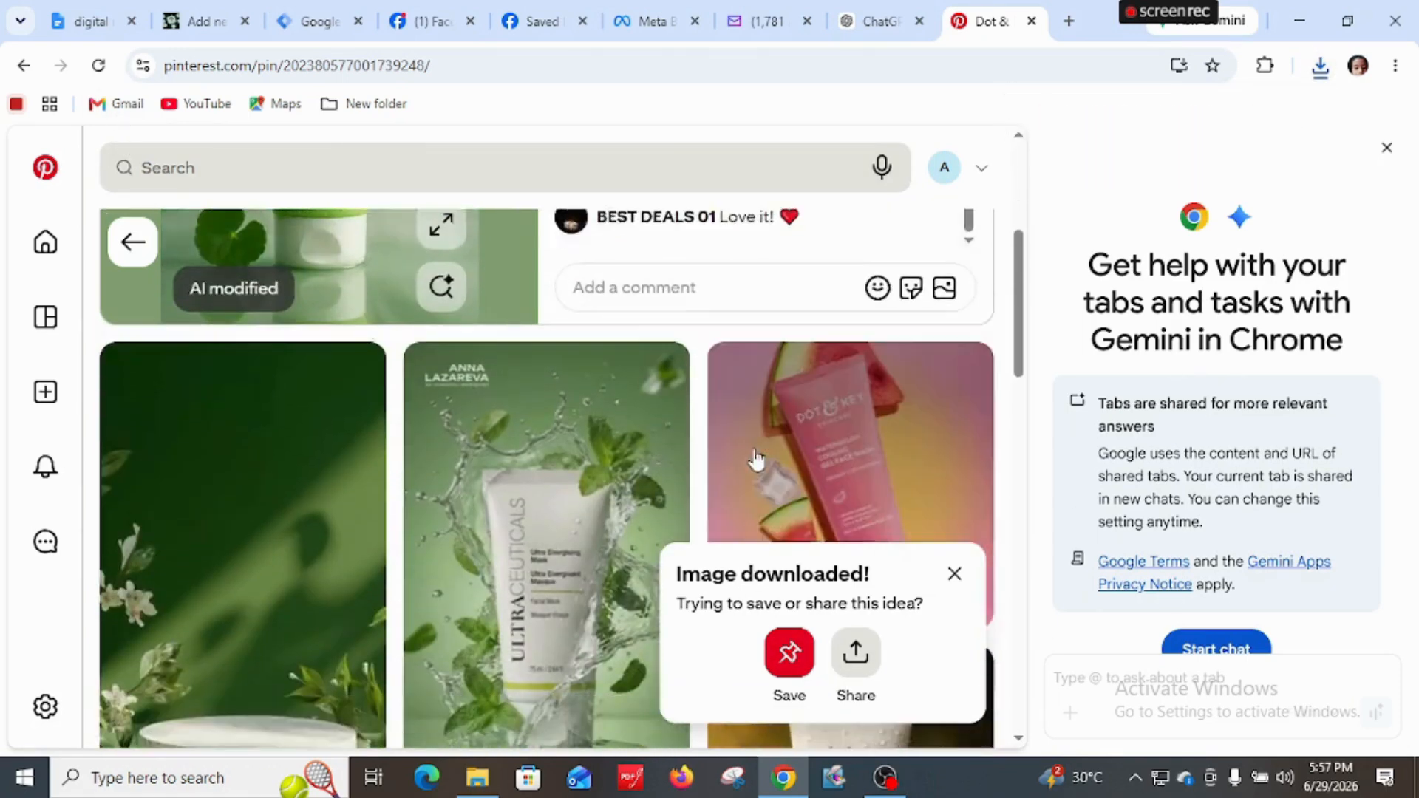
scroll(754, 459, up, 4)
scroll(675, 278, down, 4)
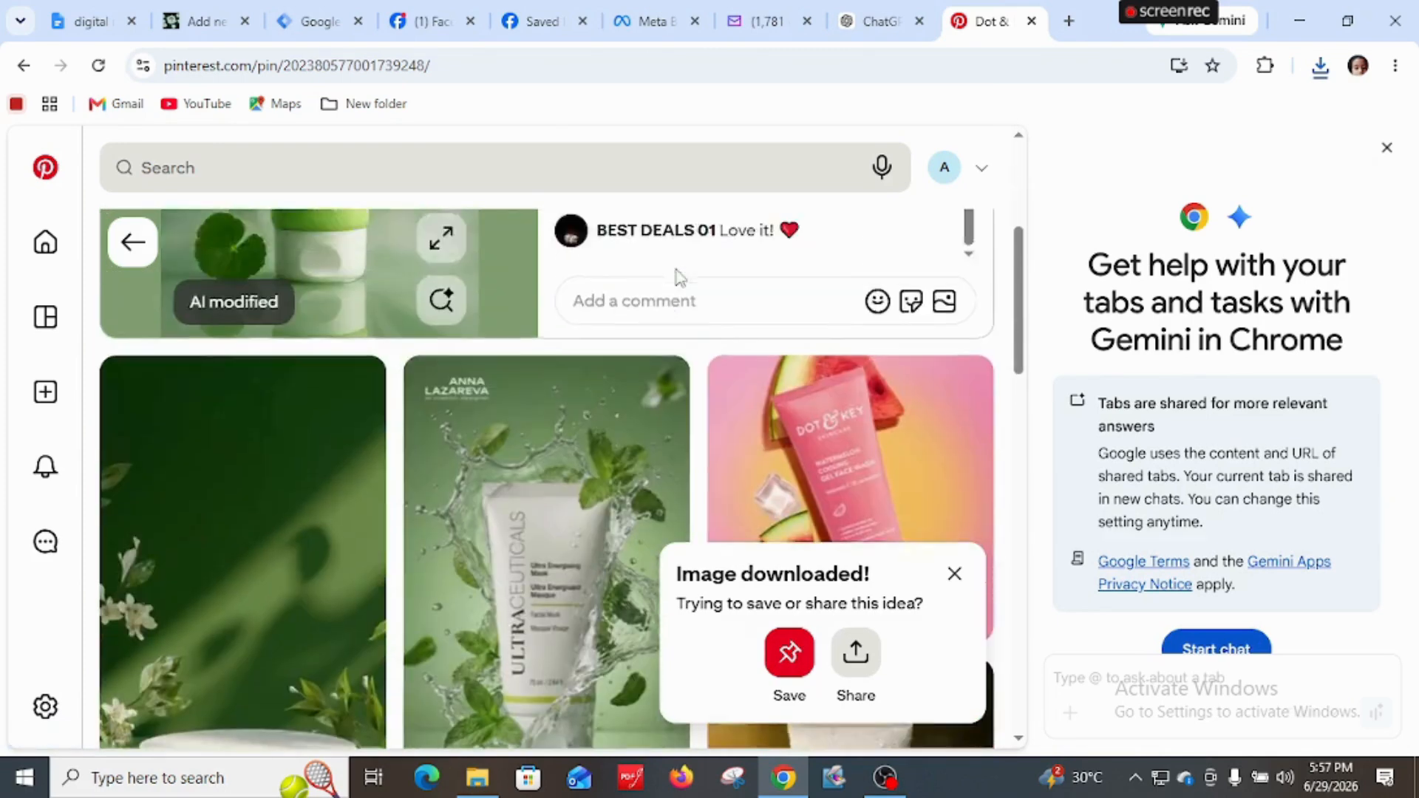
scroll(675, 279, up, 5)
click(765, 245)
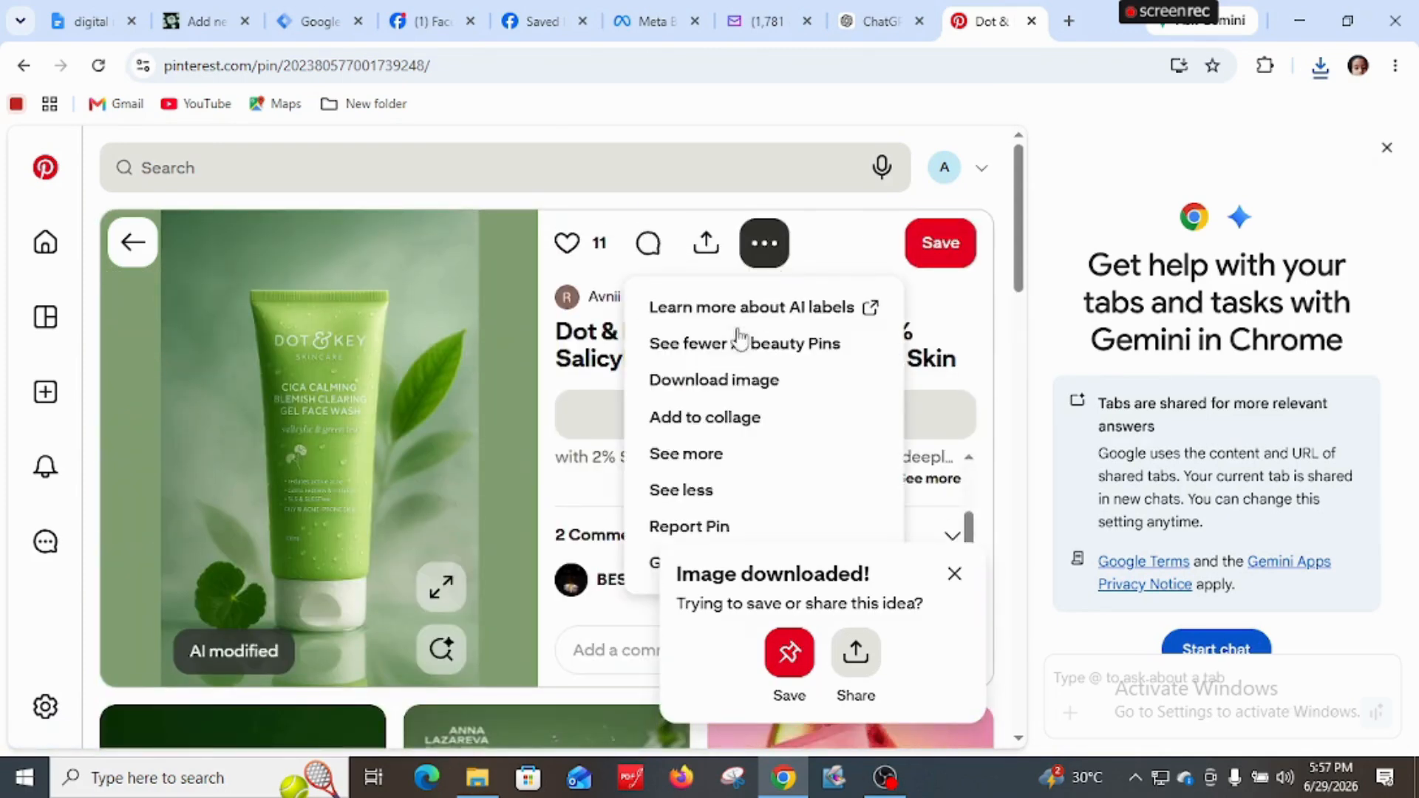
click(731, 383)
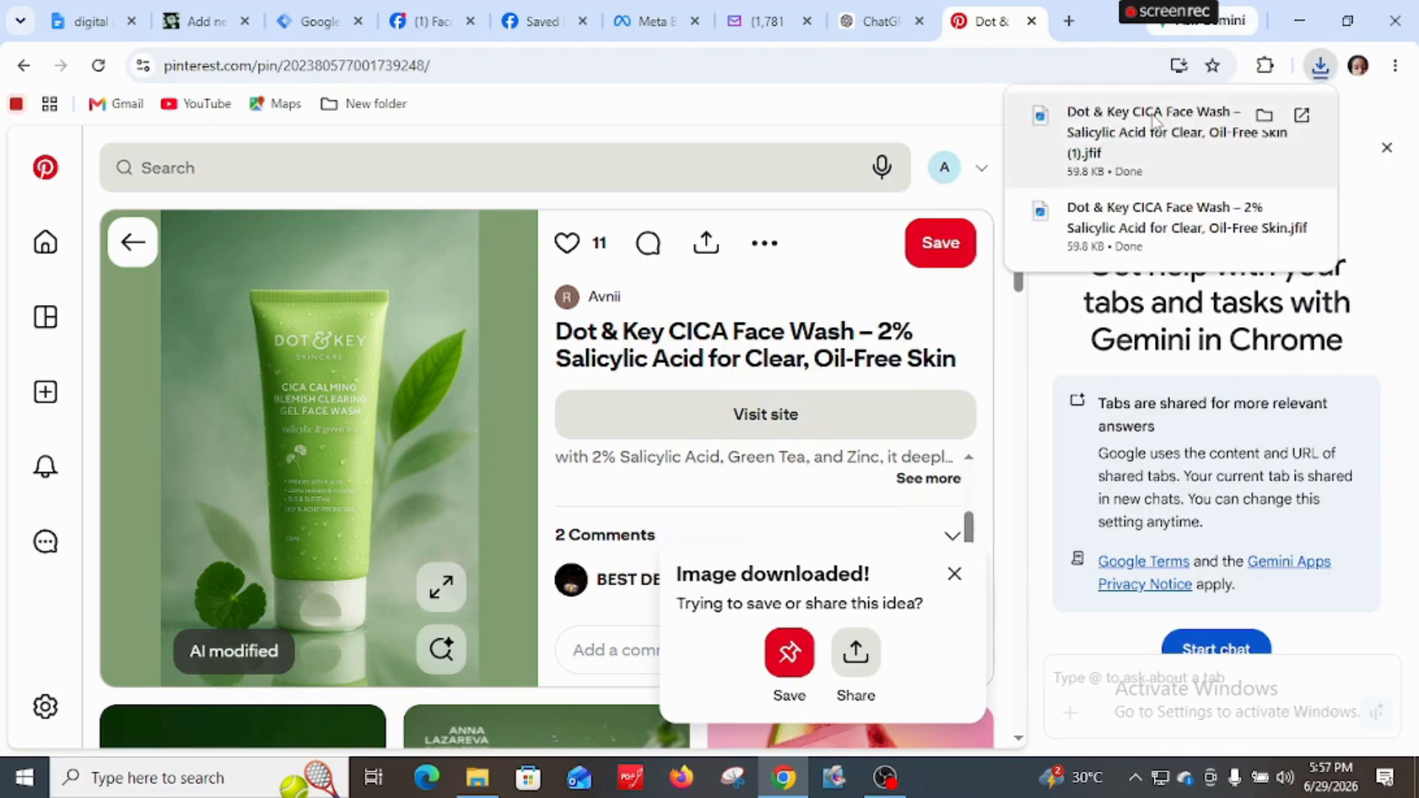
View the newly downloaded face wash image, minimise the image viewer and return to the browser
click(1235, 117)
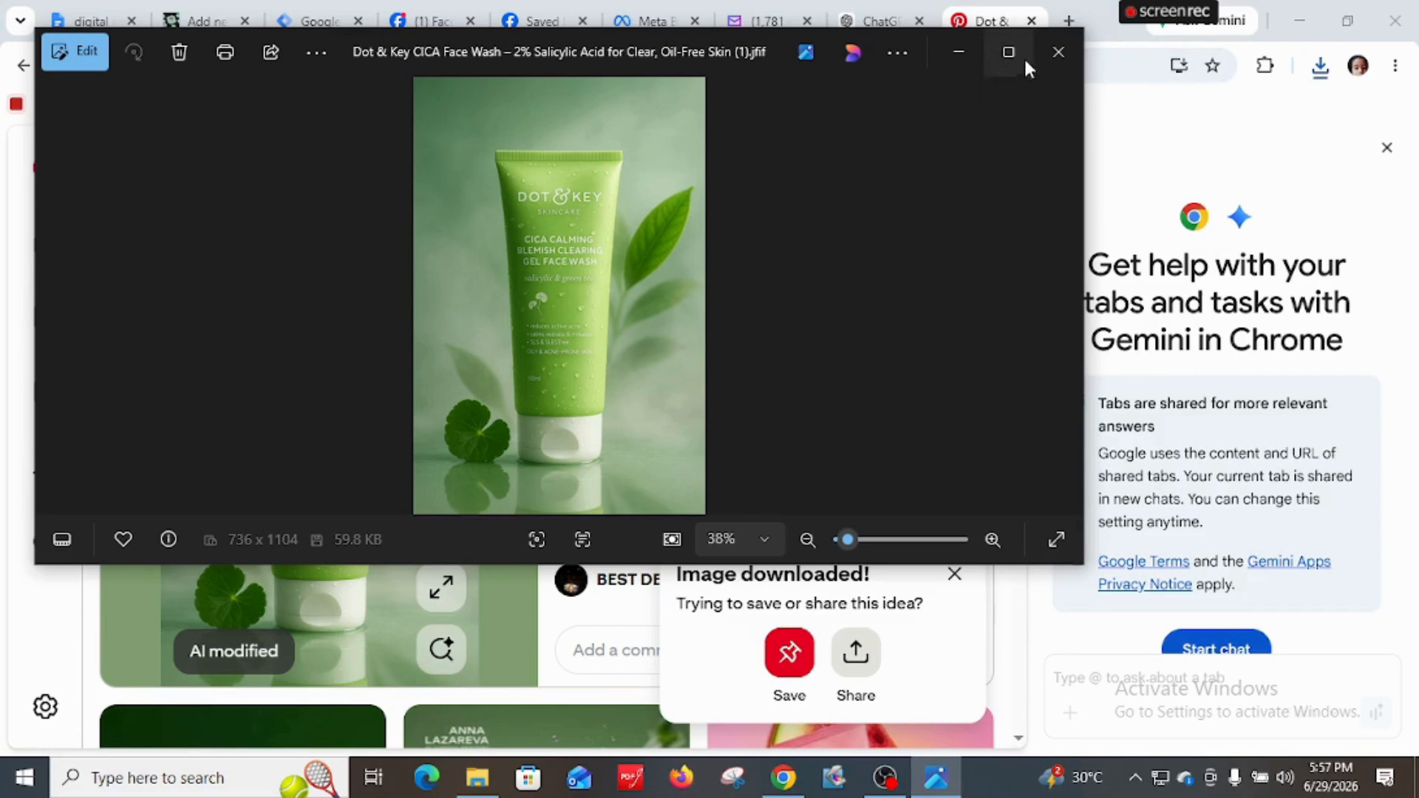
click(1299, 10)
click(948, 53)
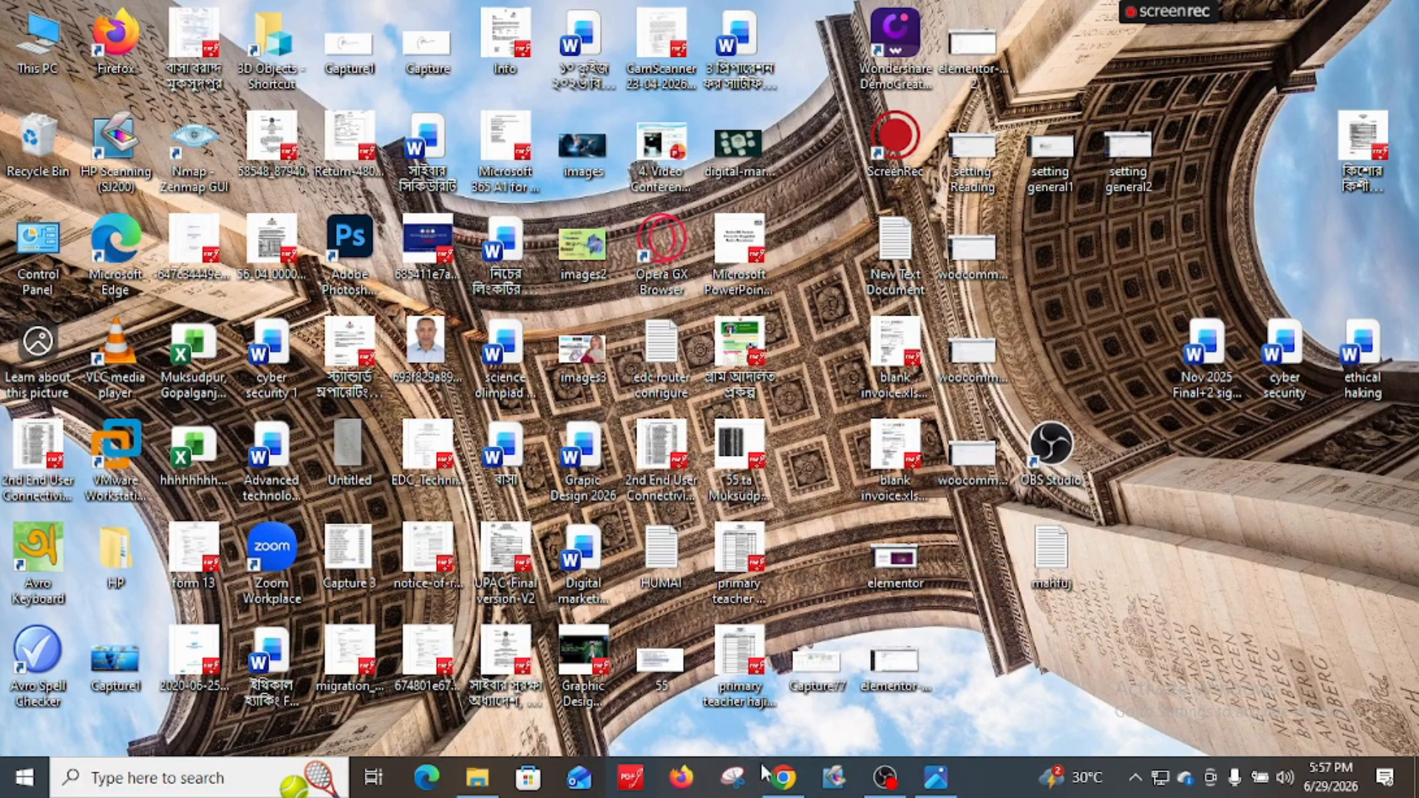
click(783, 778)
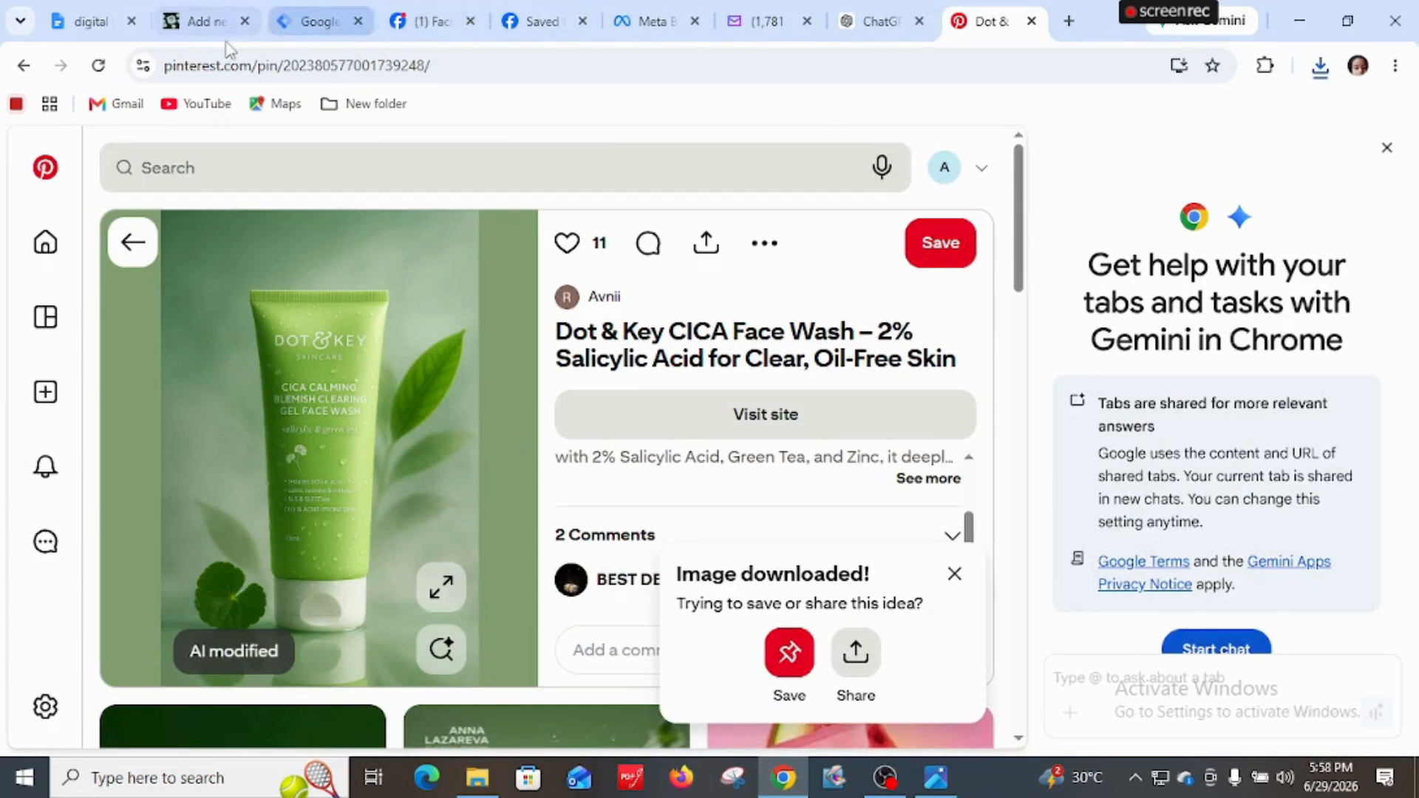
Switch to the ChatGPT conversation and attach the first Dot & Key face wash photo from the Downloads folder
click(198, 24)
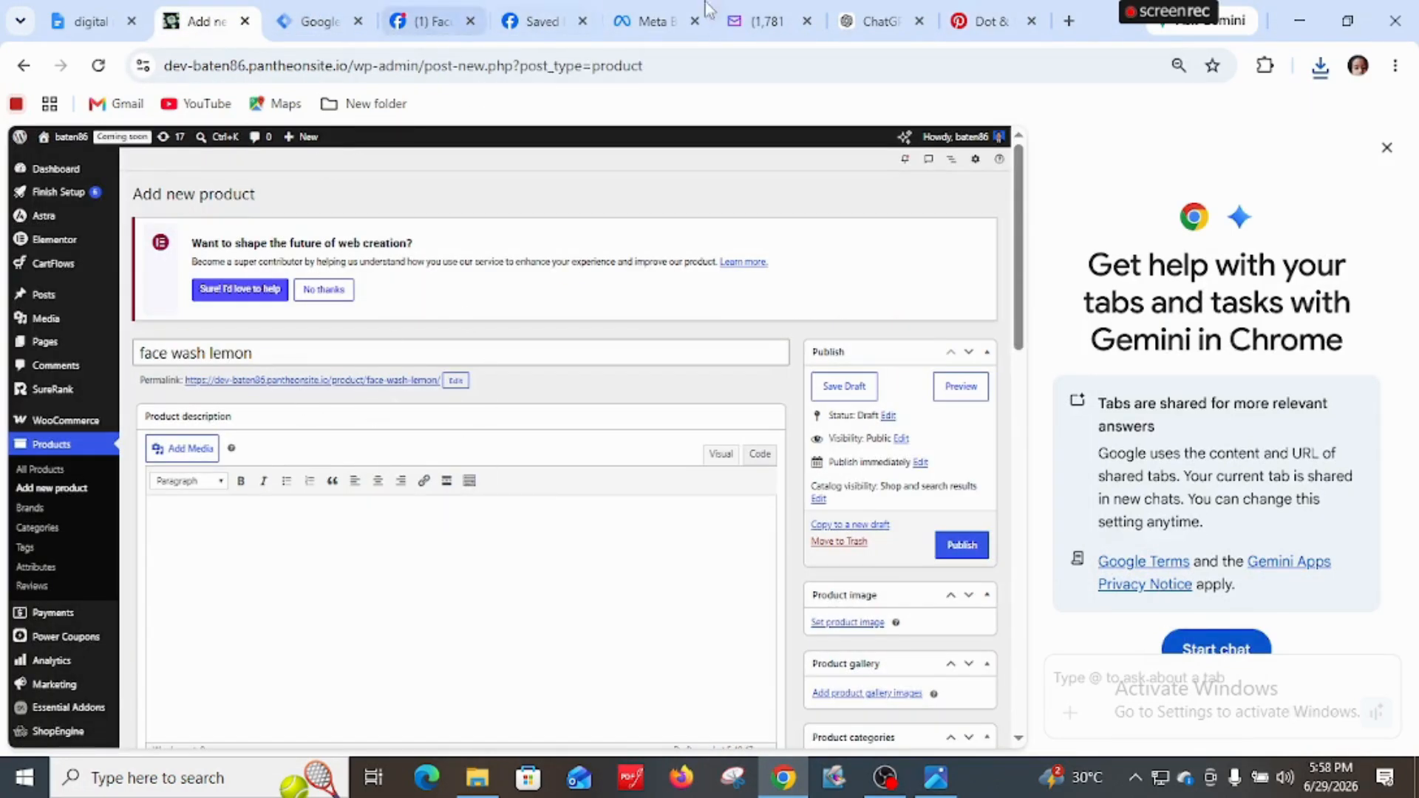
click(874, 21)
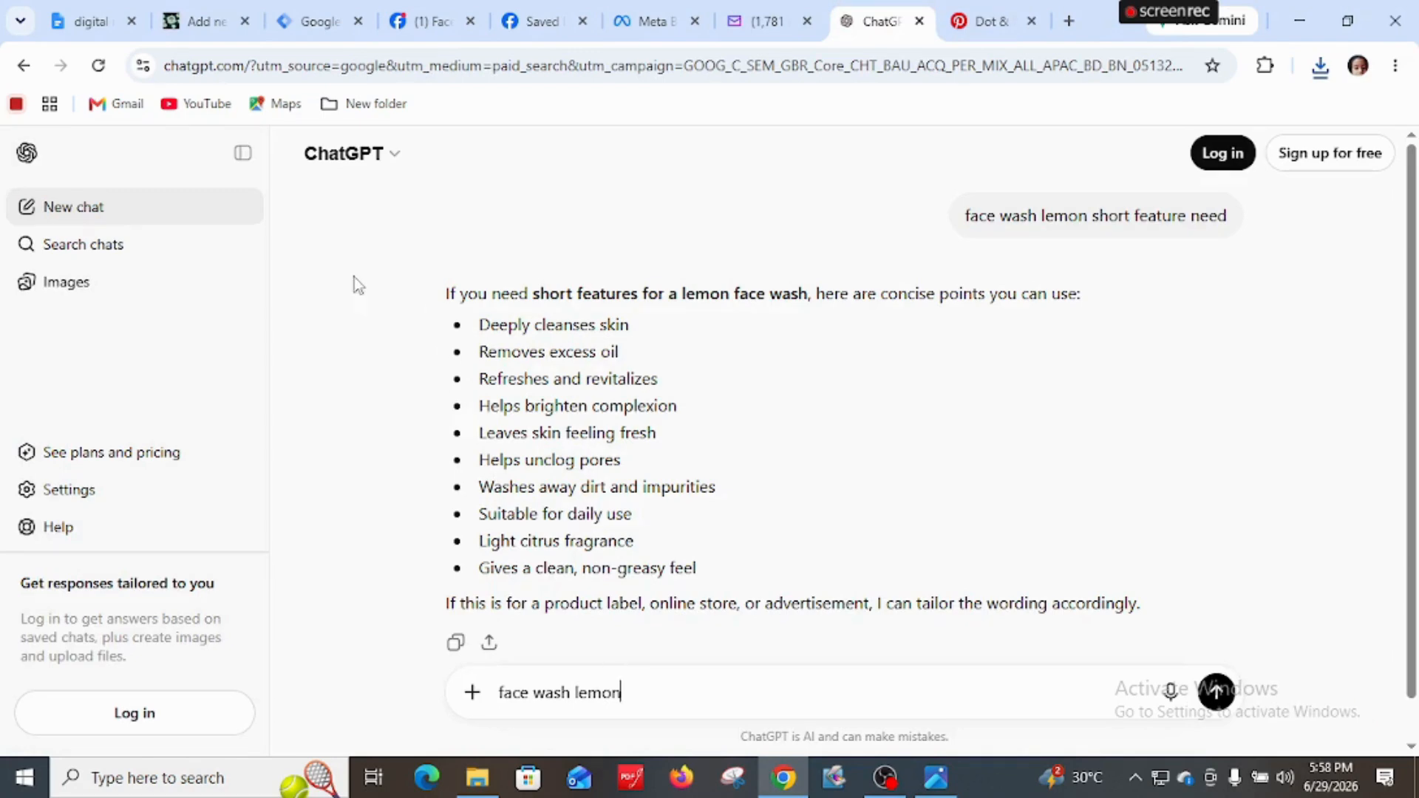
click(472, 695)
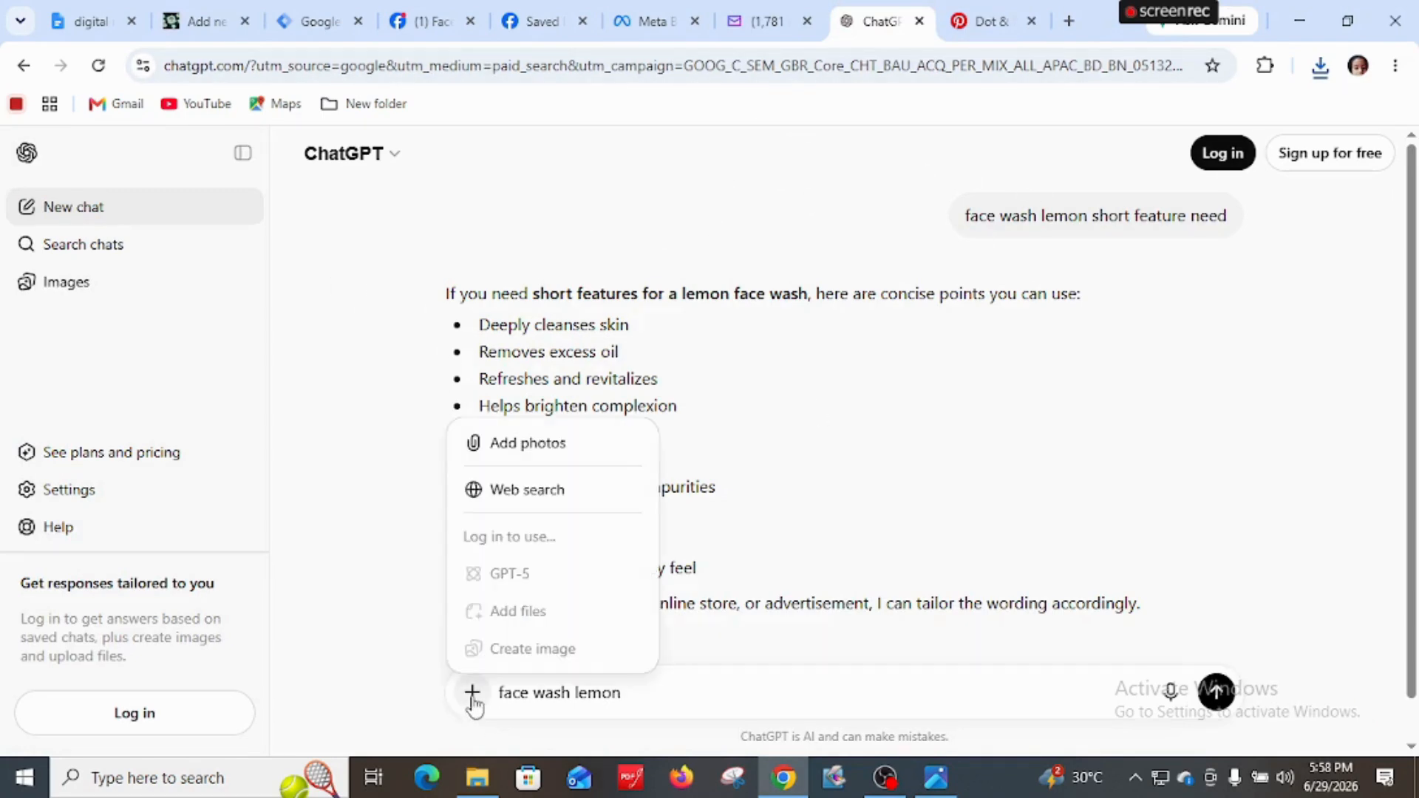
click(489, 446)
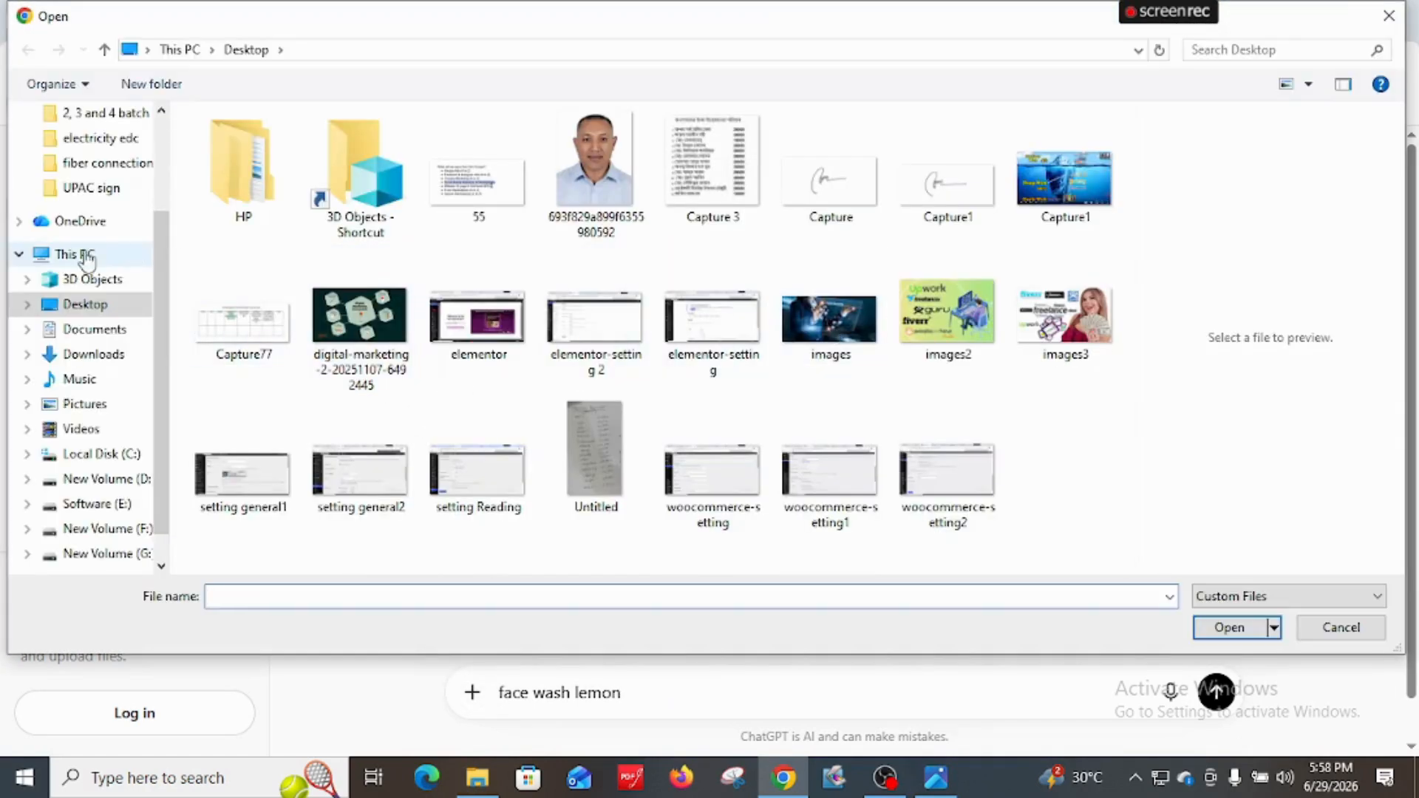
click(109, 360)
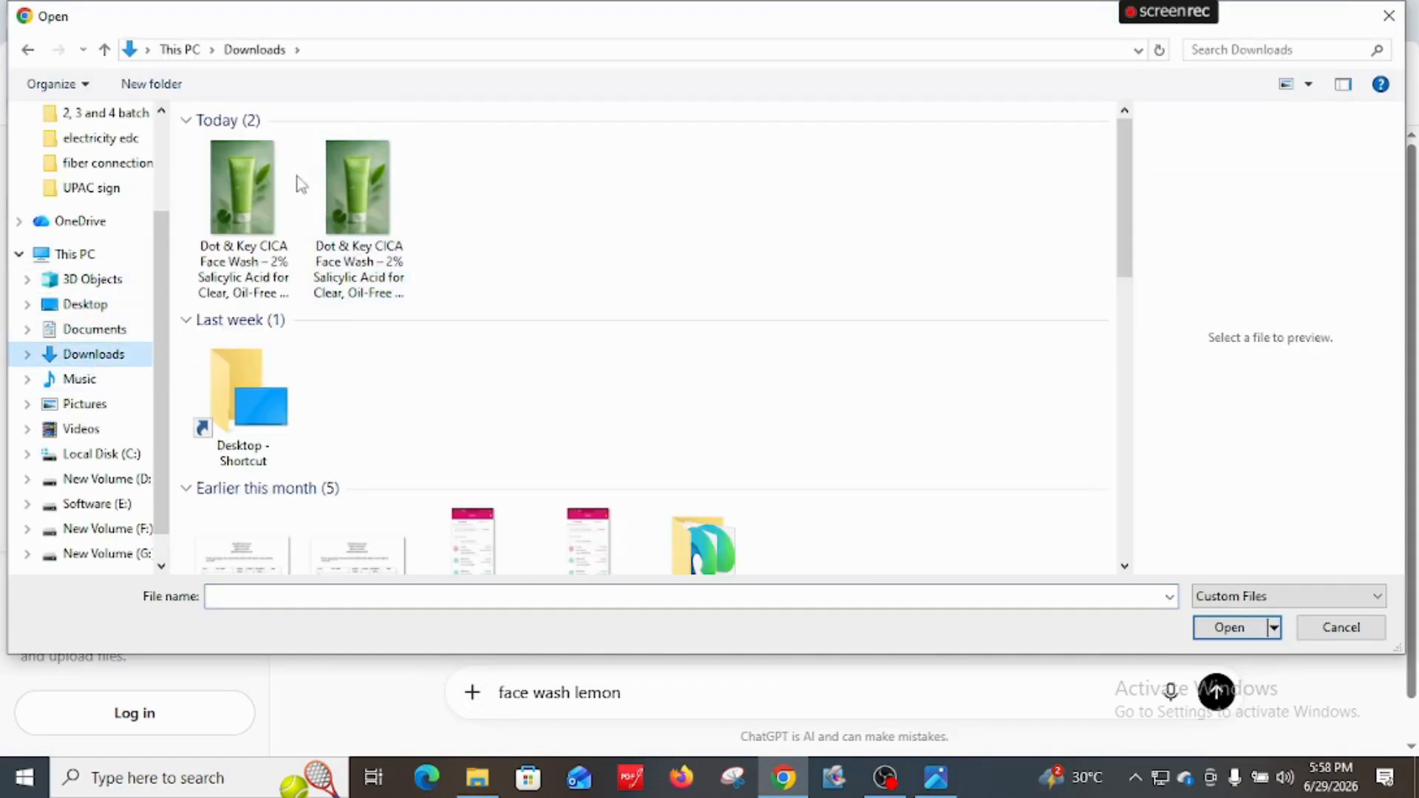
click(279, 226)
click(1221, 635)
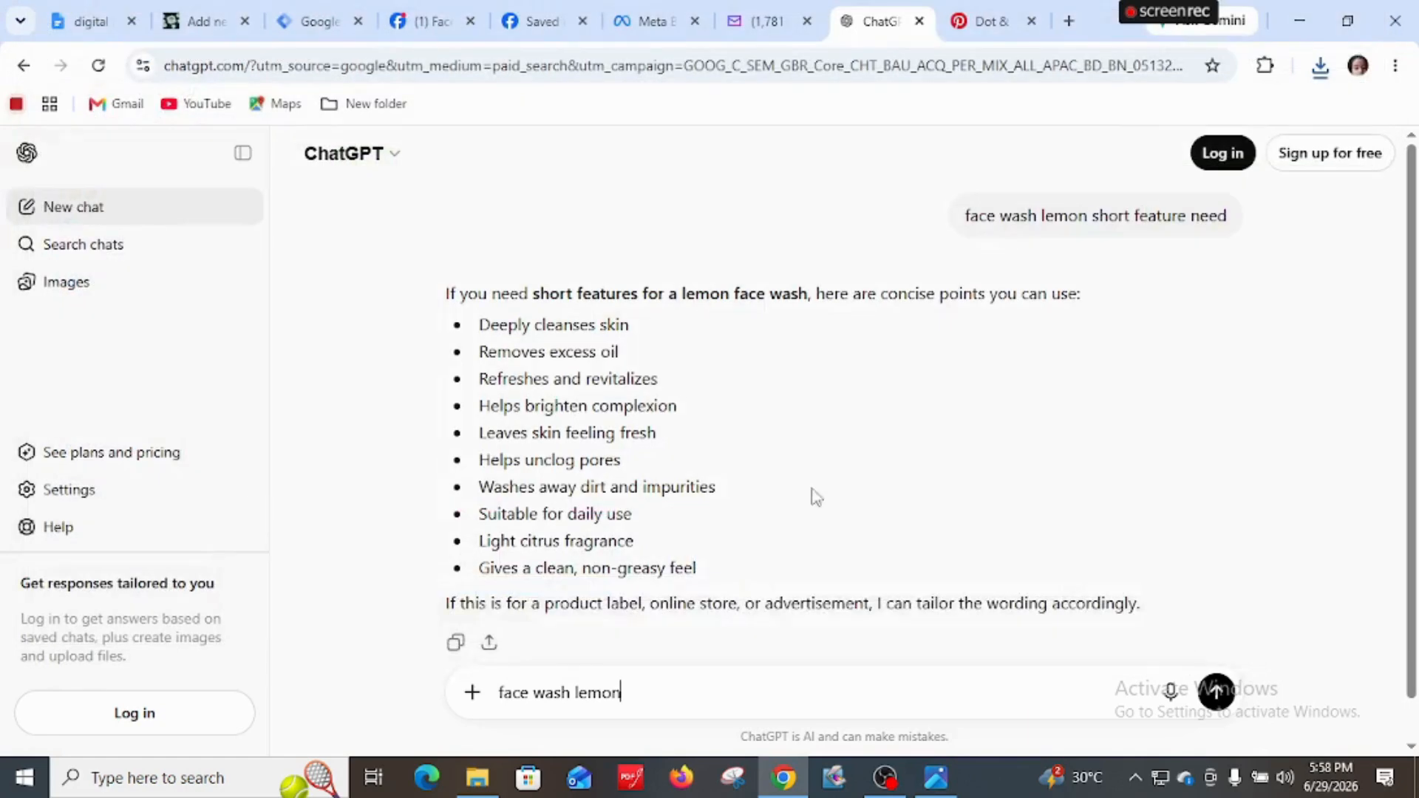
Replace the draft prompt with "ami amar poduct webside upload korbo amake kisu likhe din" and send it with the attached photo
key(ctrl+a)
text(ami)
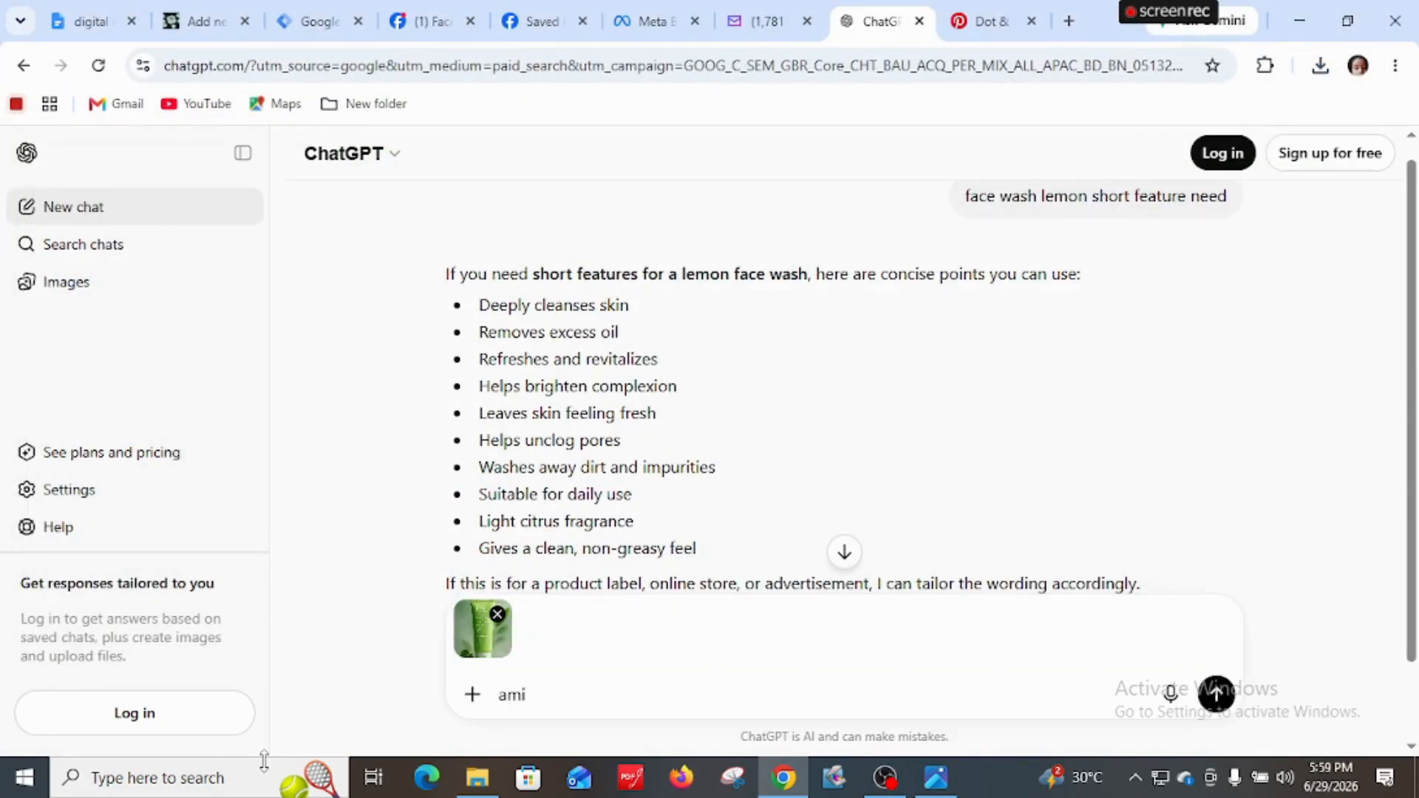
text( amar p)
text(oduc)
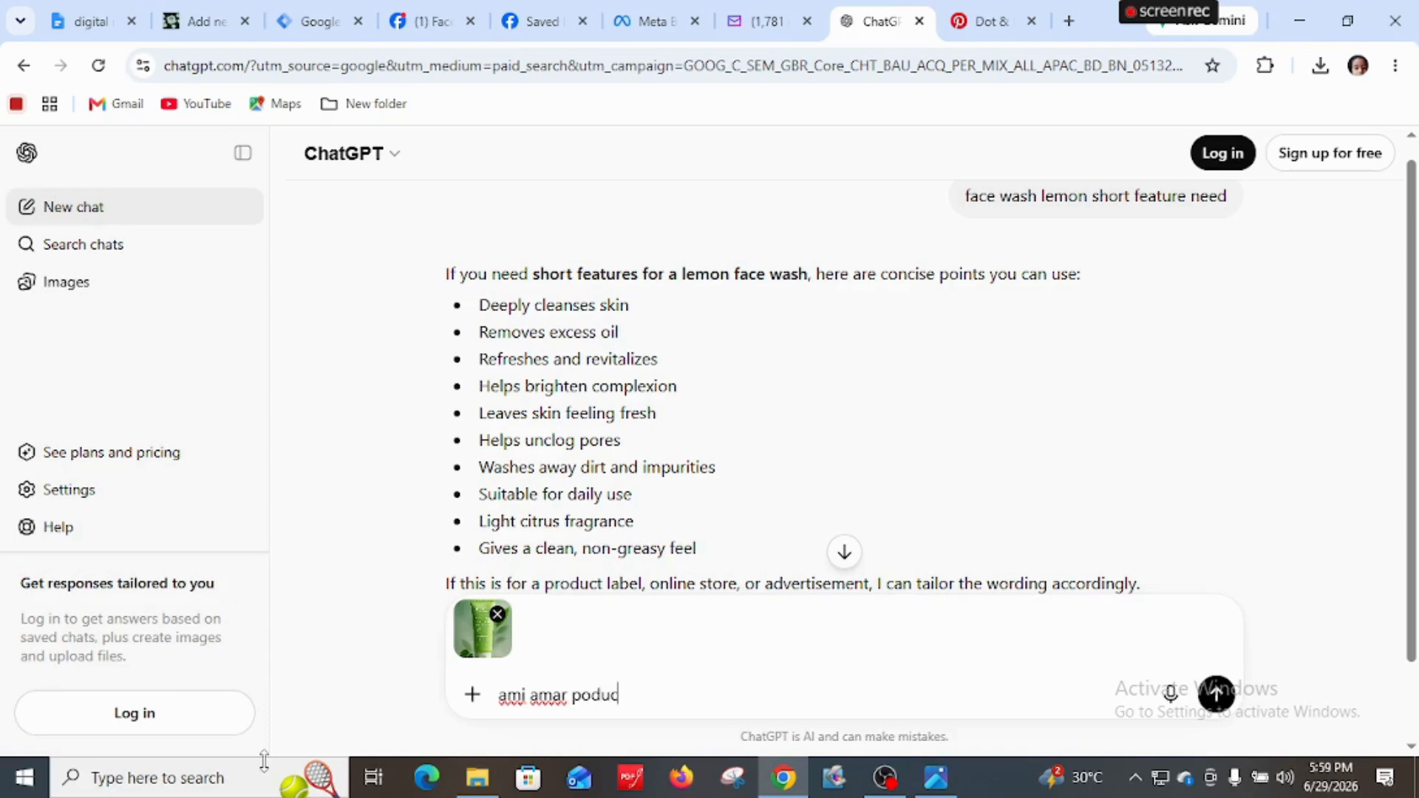
text(t)
text(websi)
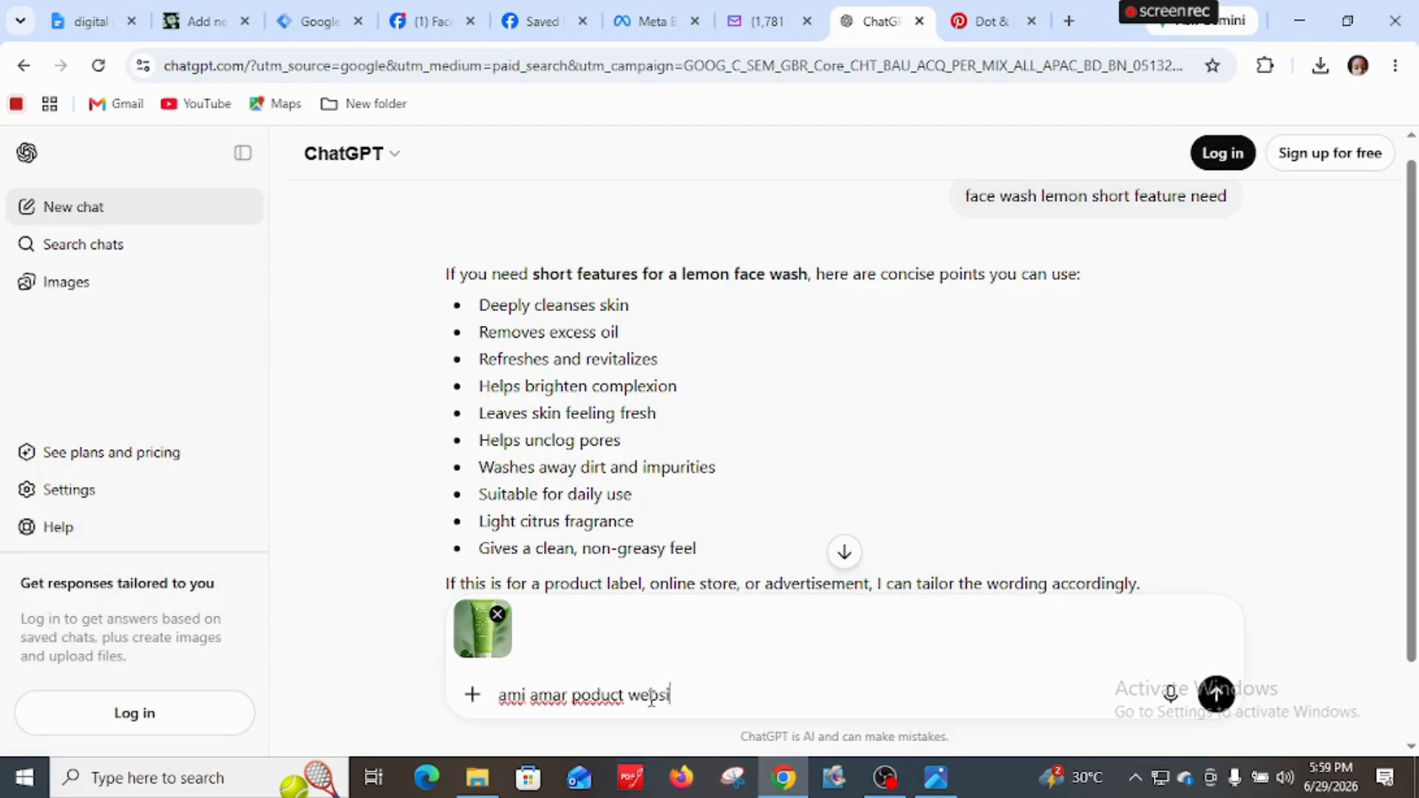
text(s)
key(BackSpace)
text(de)
text(upload ko)
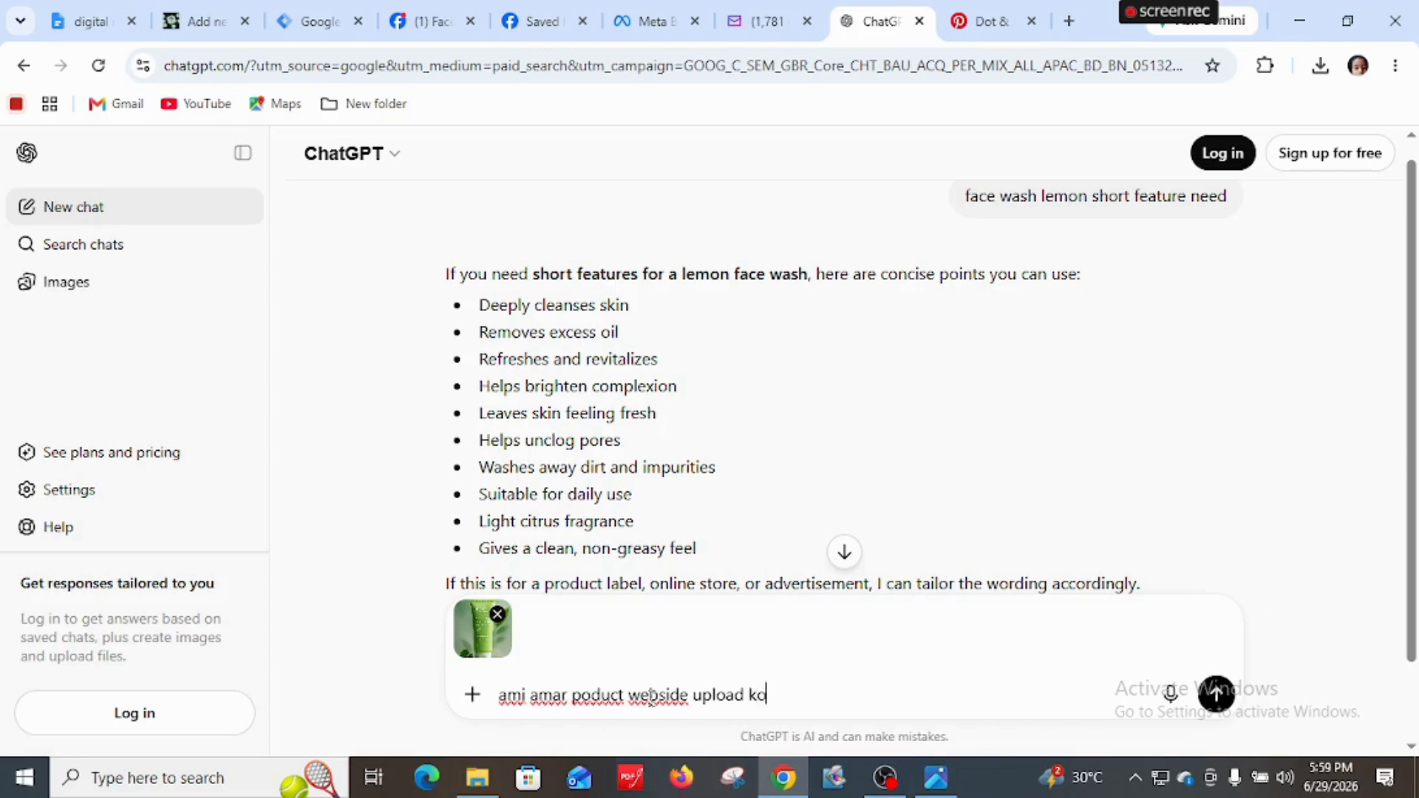
text(rbo amak)
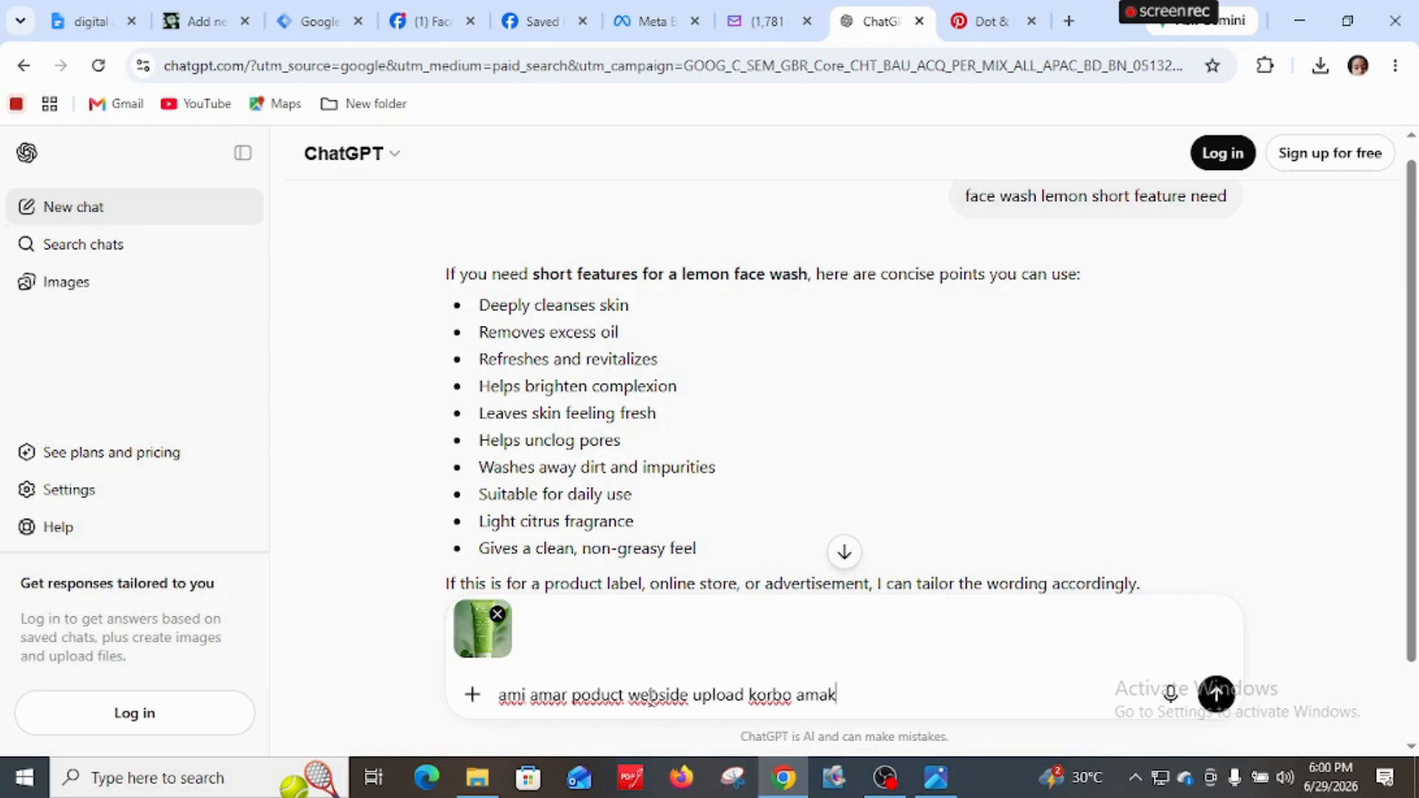
text(e kisu likh)
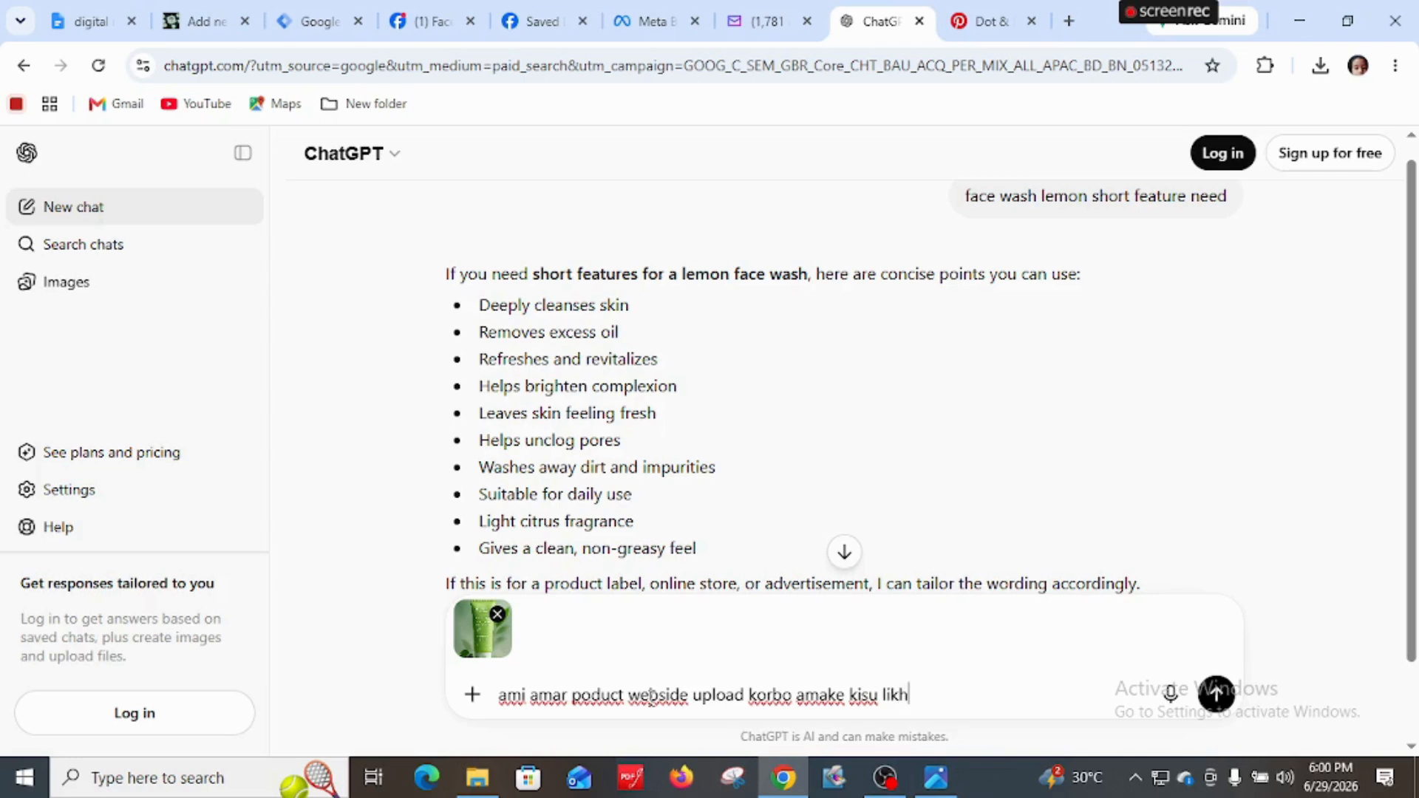
text(e d)
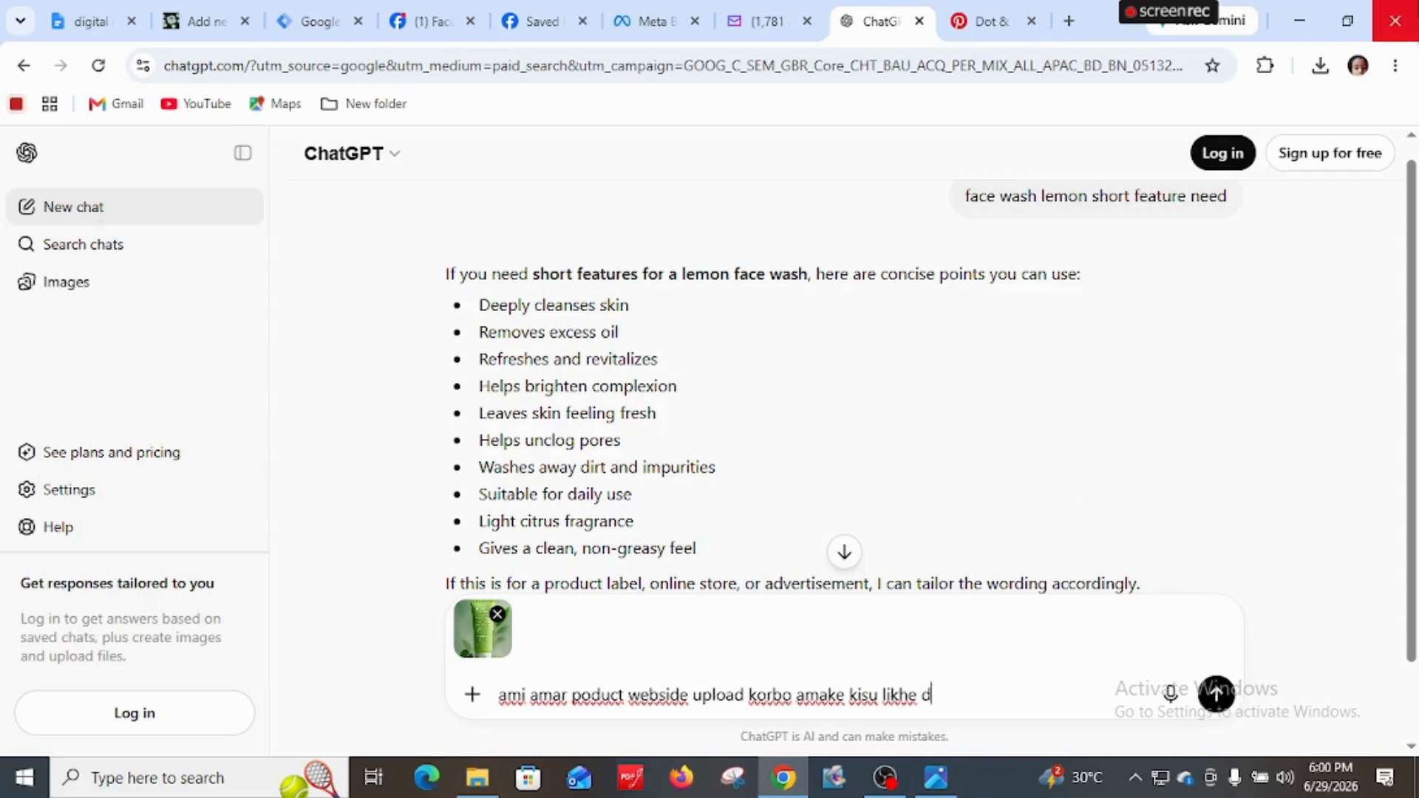
text(in)
key(Return)
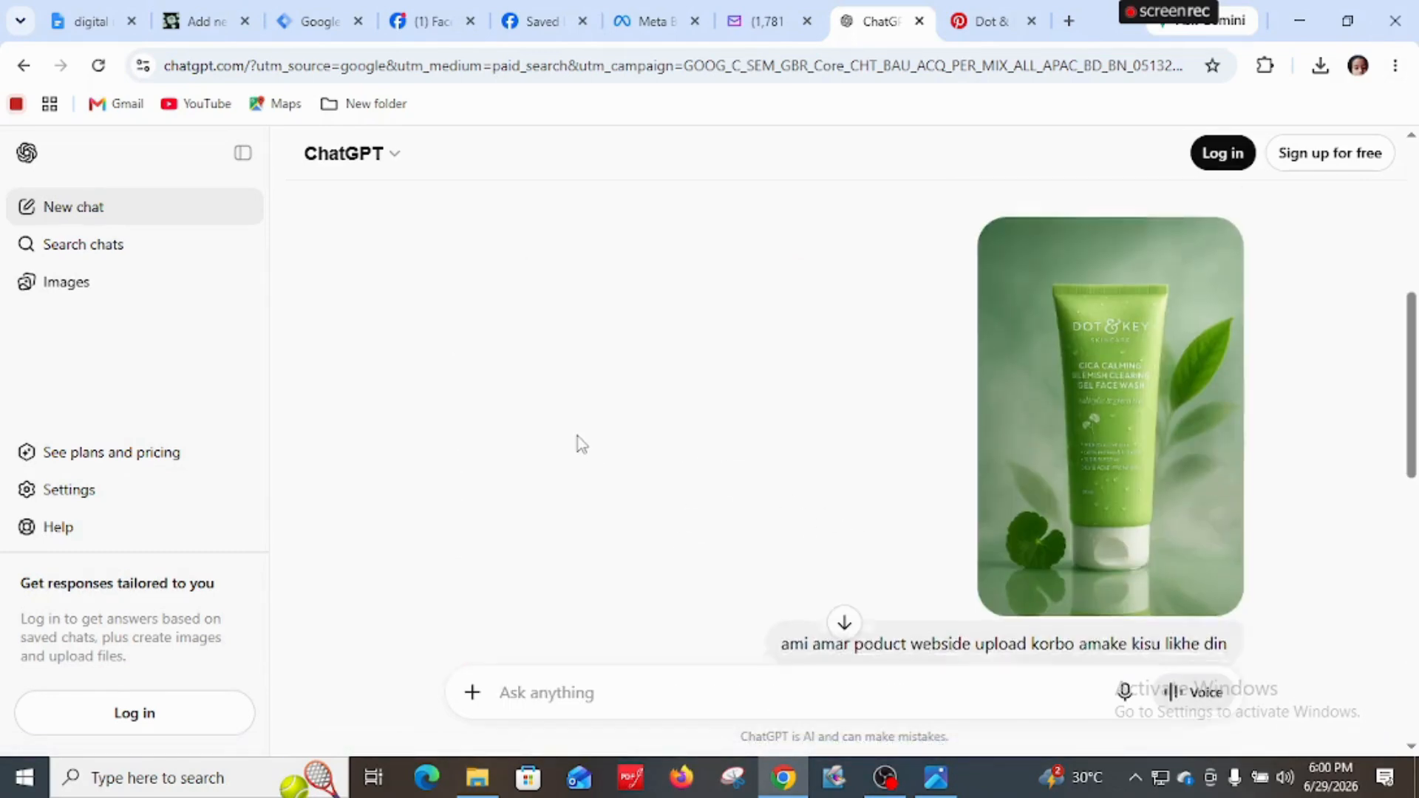
Review ChatGPT's reply and copy the bold Bengali tagline and paragraph under the Cica Calming Blemish Clearing Gel Face Wash heading
scroll(568, 470, down, 2)
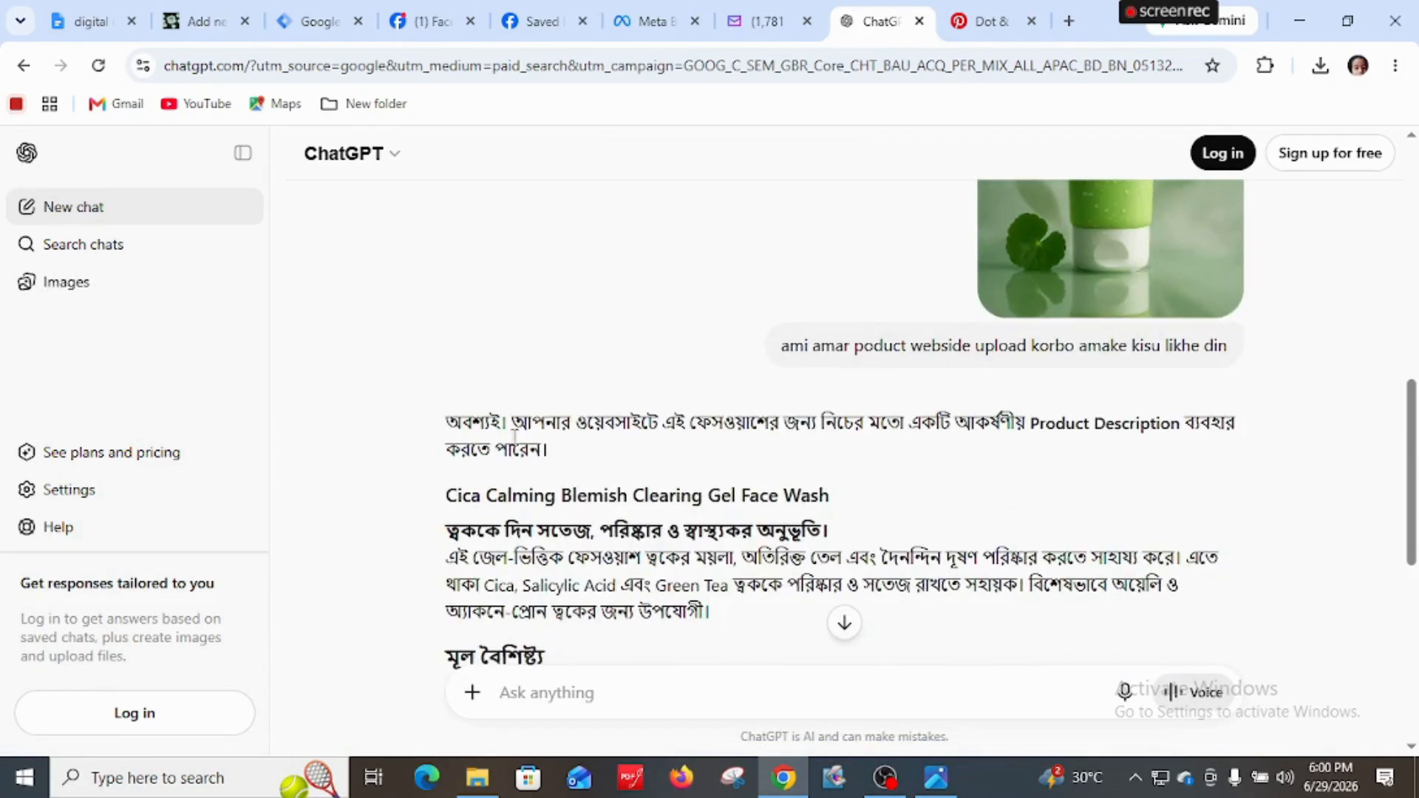
scroll(515, 438, down, 1)
scroll(348, 480, down, 5)
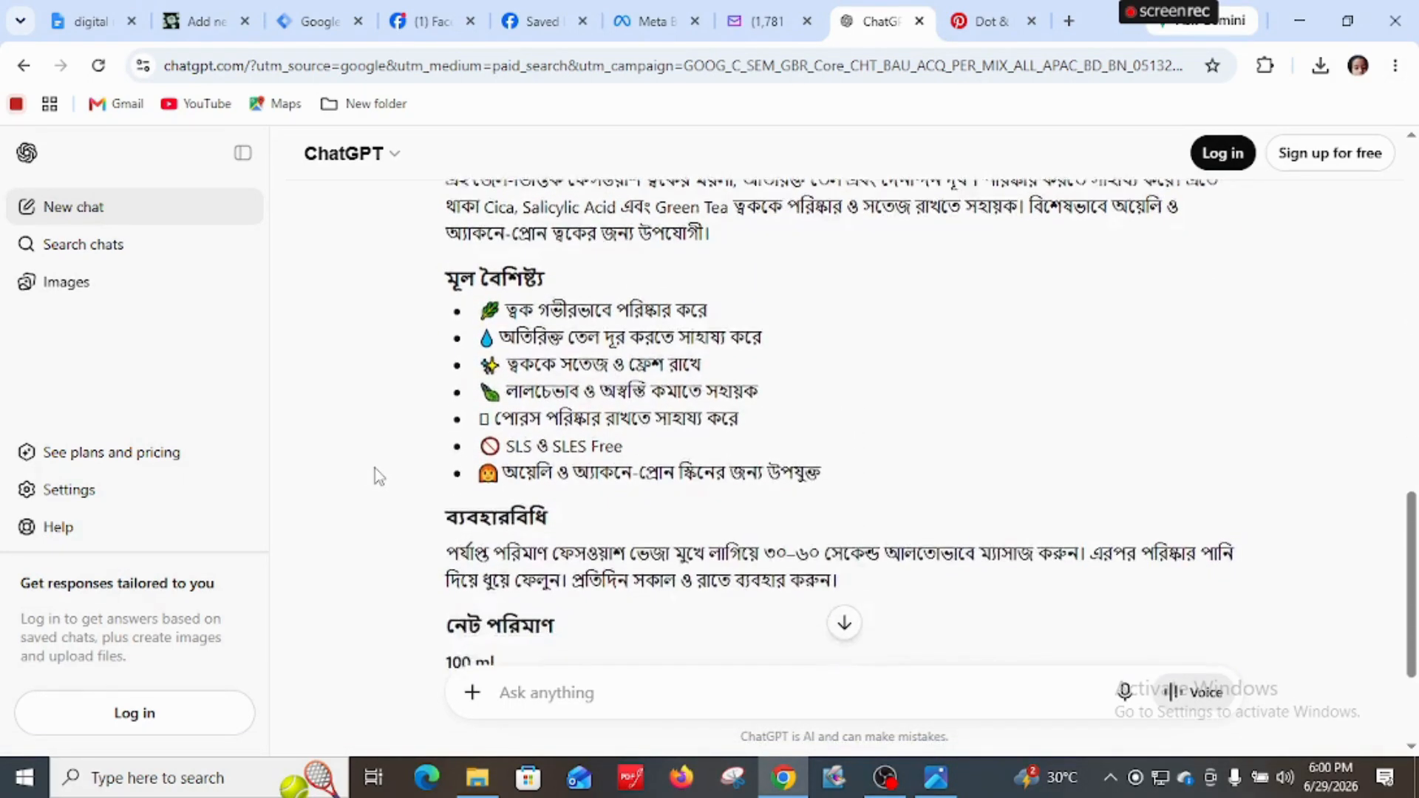
scroll(373, 476, up, 3)
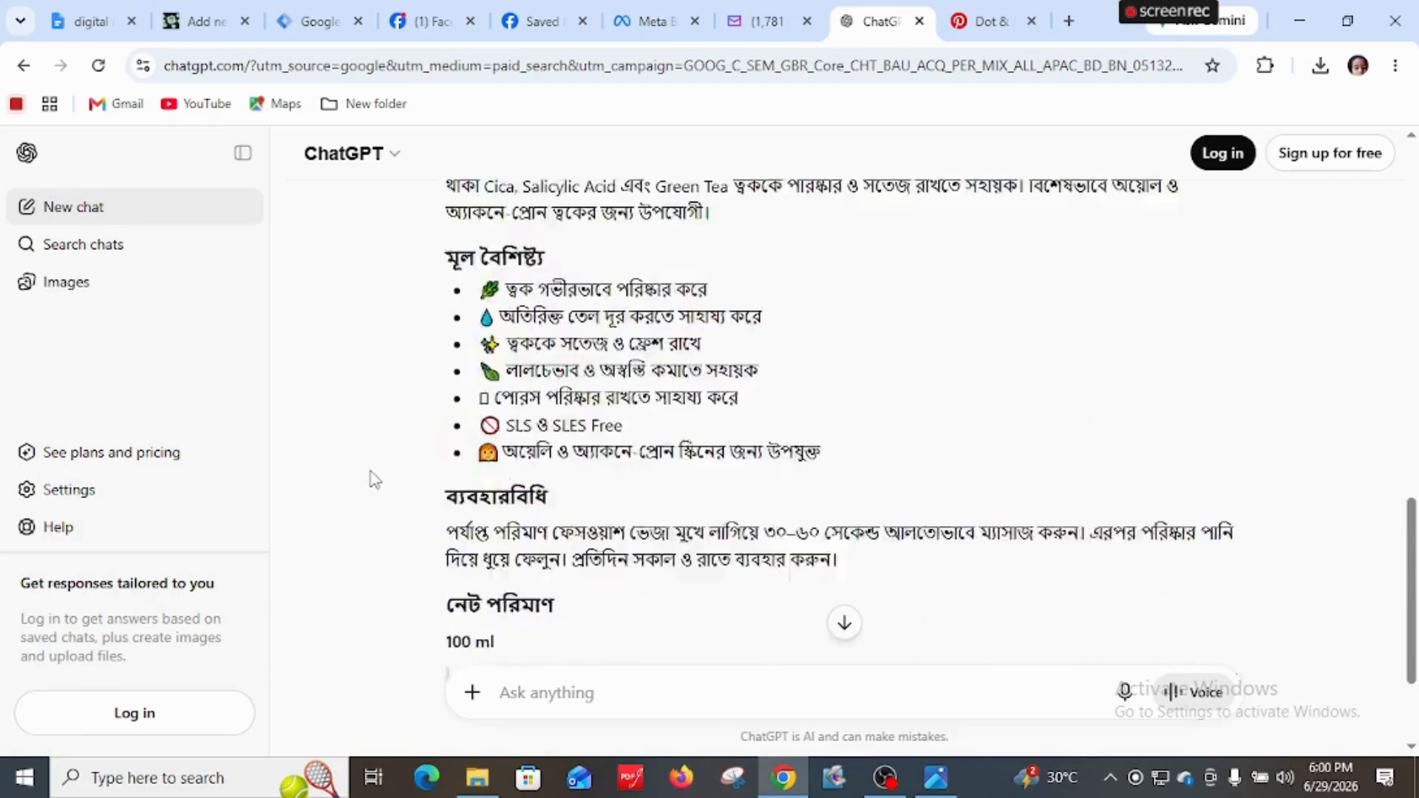
scroll(458, 462, up, 2)
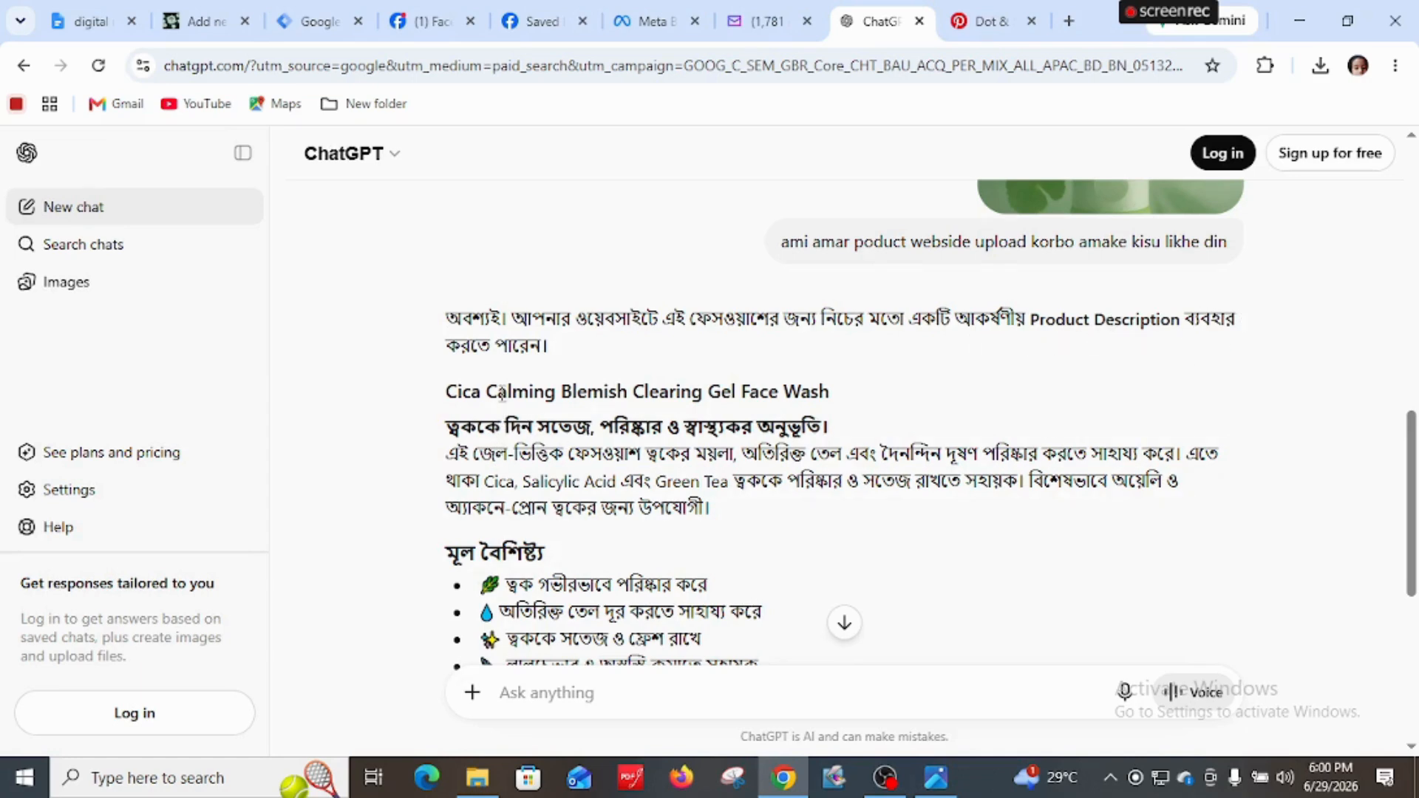
scroll(502, 392, down, 1)
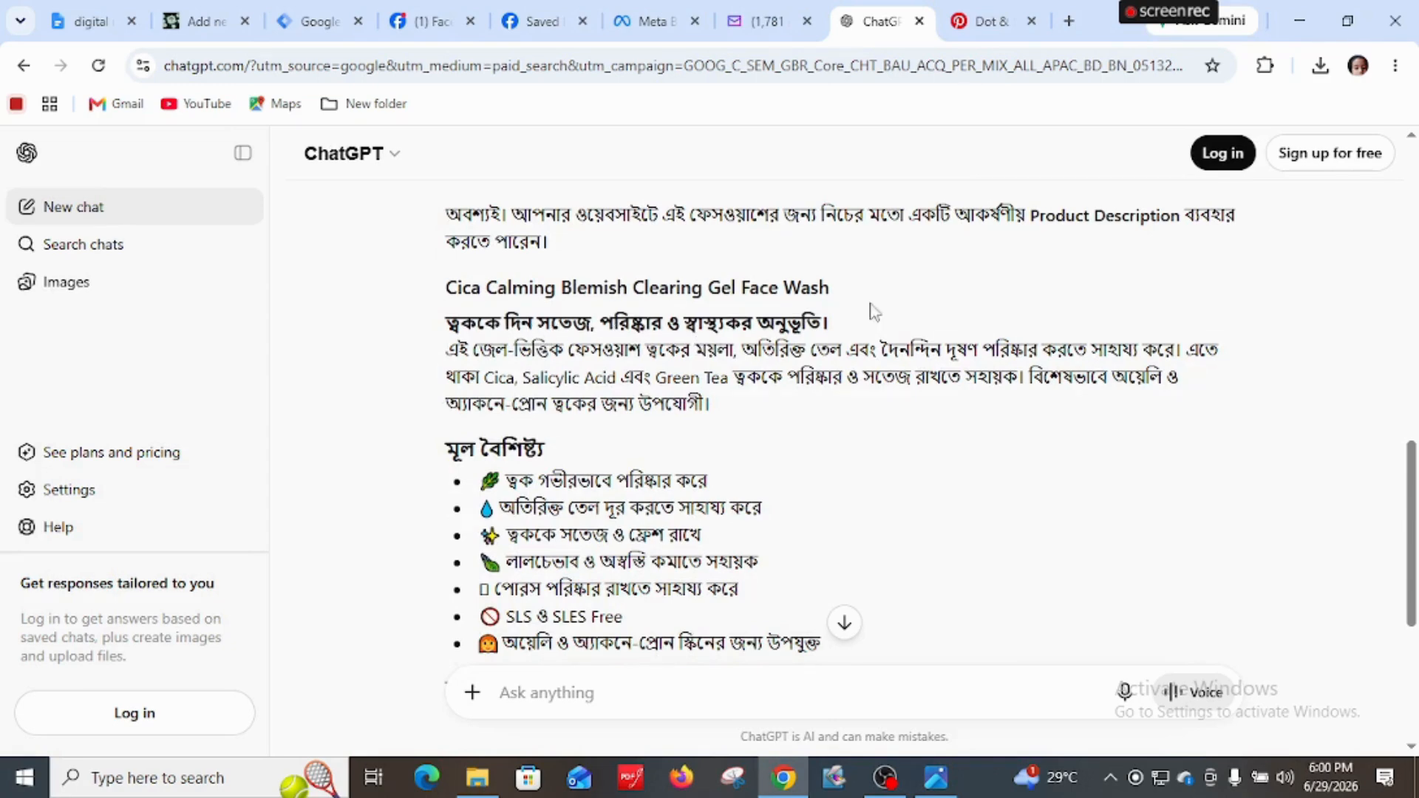
drag(443, 320, 874, 429)
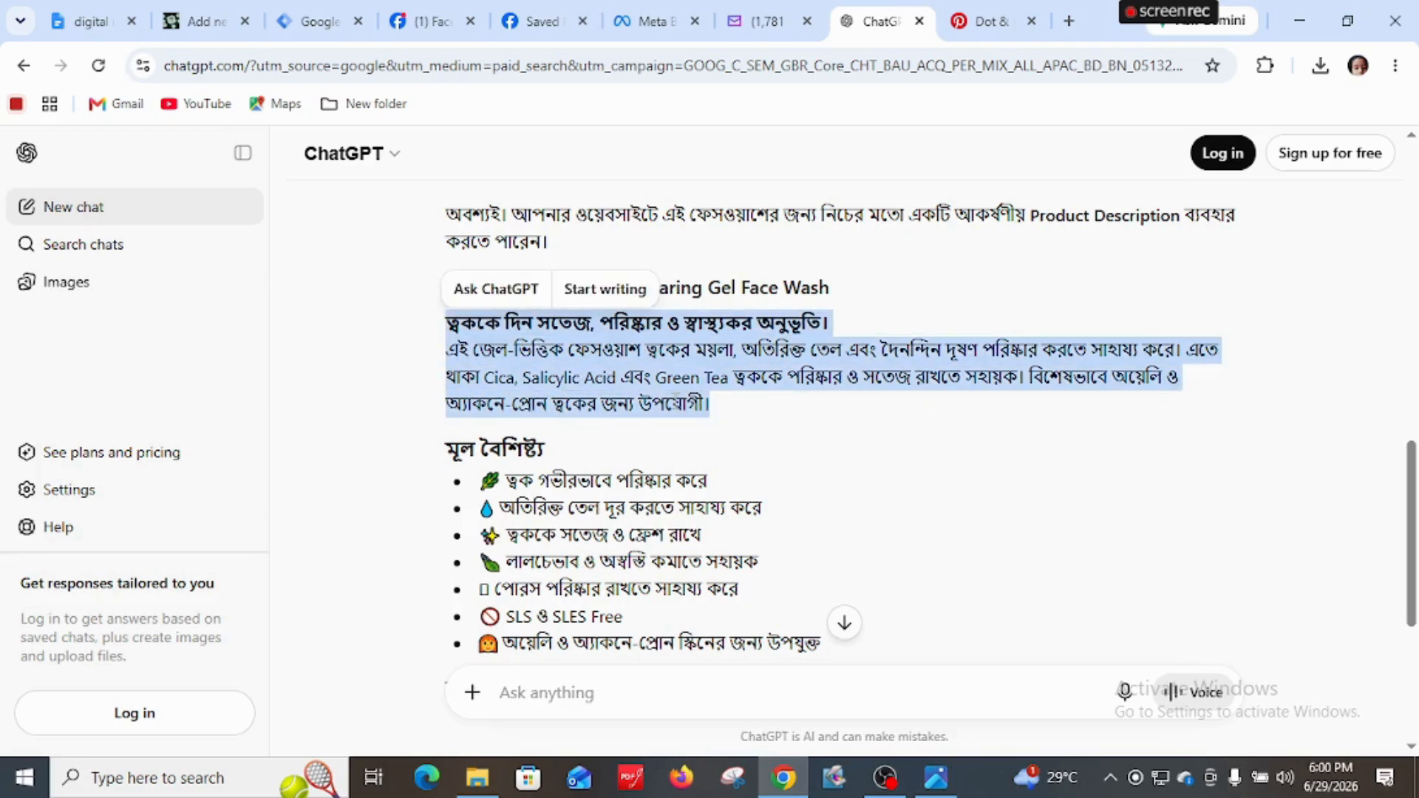
right_click(662, 381)
click(728, 413)
click(650, 462)
scroll(635, 443, down, 4)
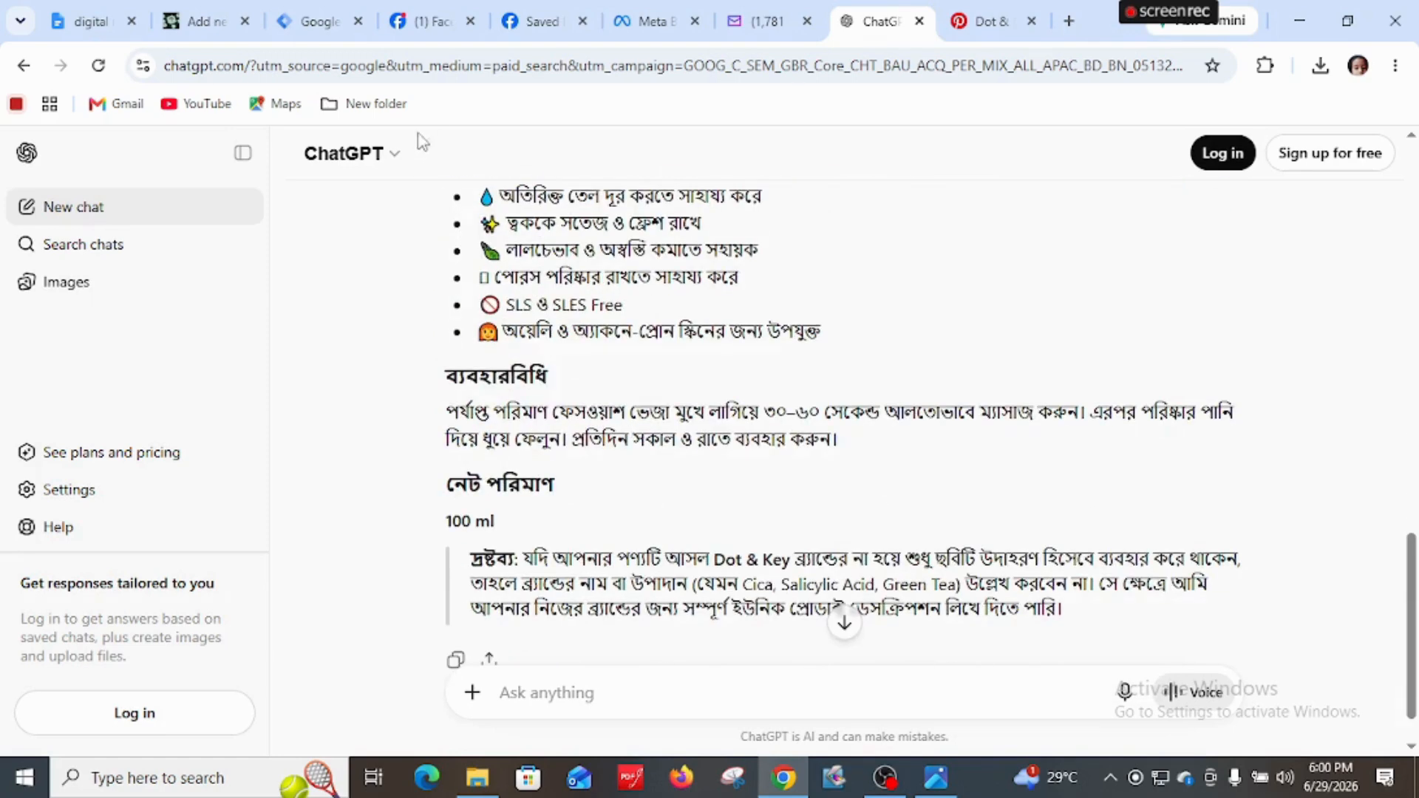
Return to the new WooCommerce product and paste the copied Bengali text into the empty product description
click(200, 21)
click(387, 513)
scroll(297, 477, down, 3)
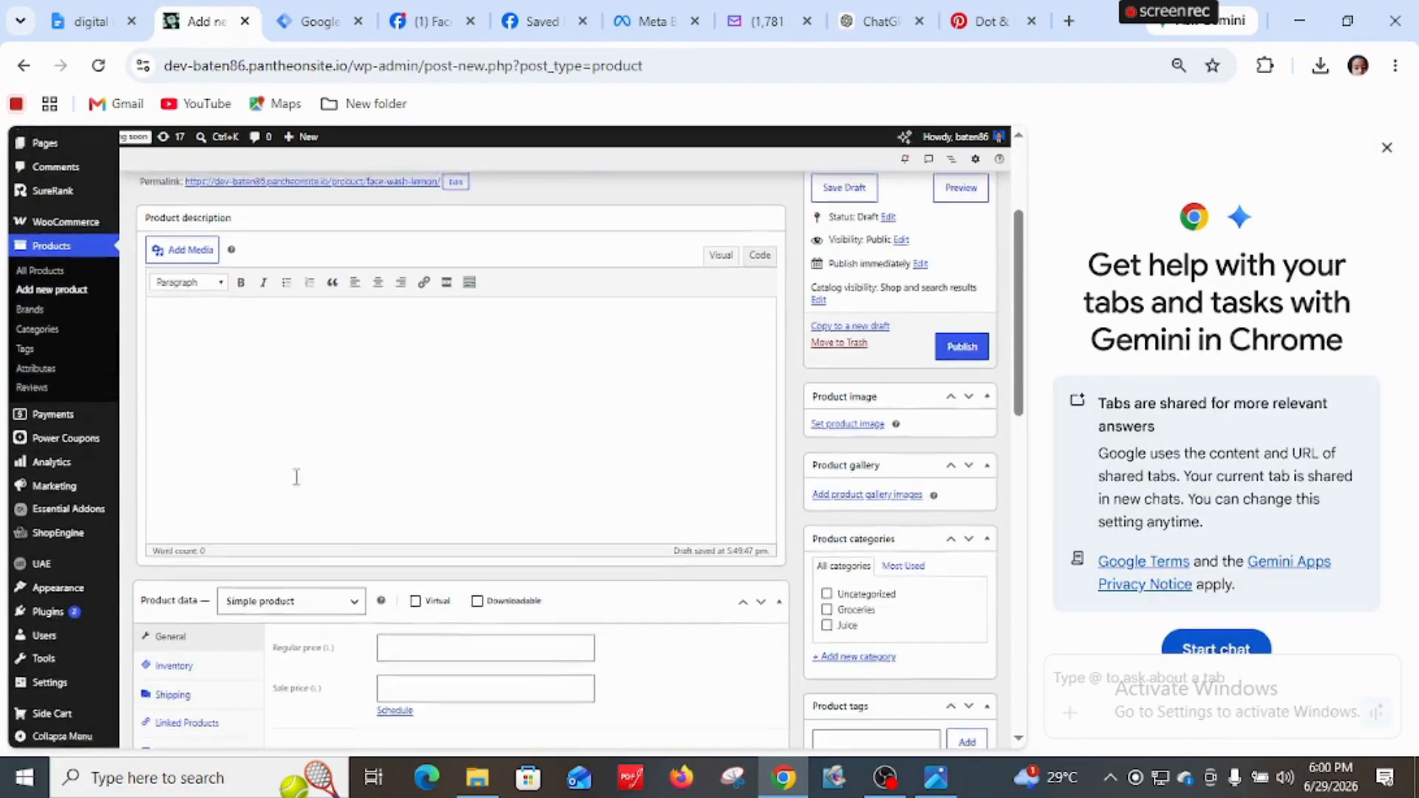
right_click(234, 364)
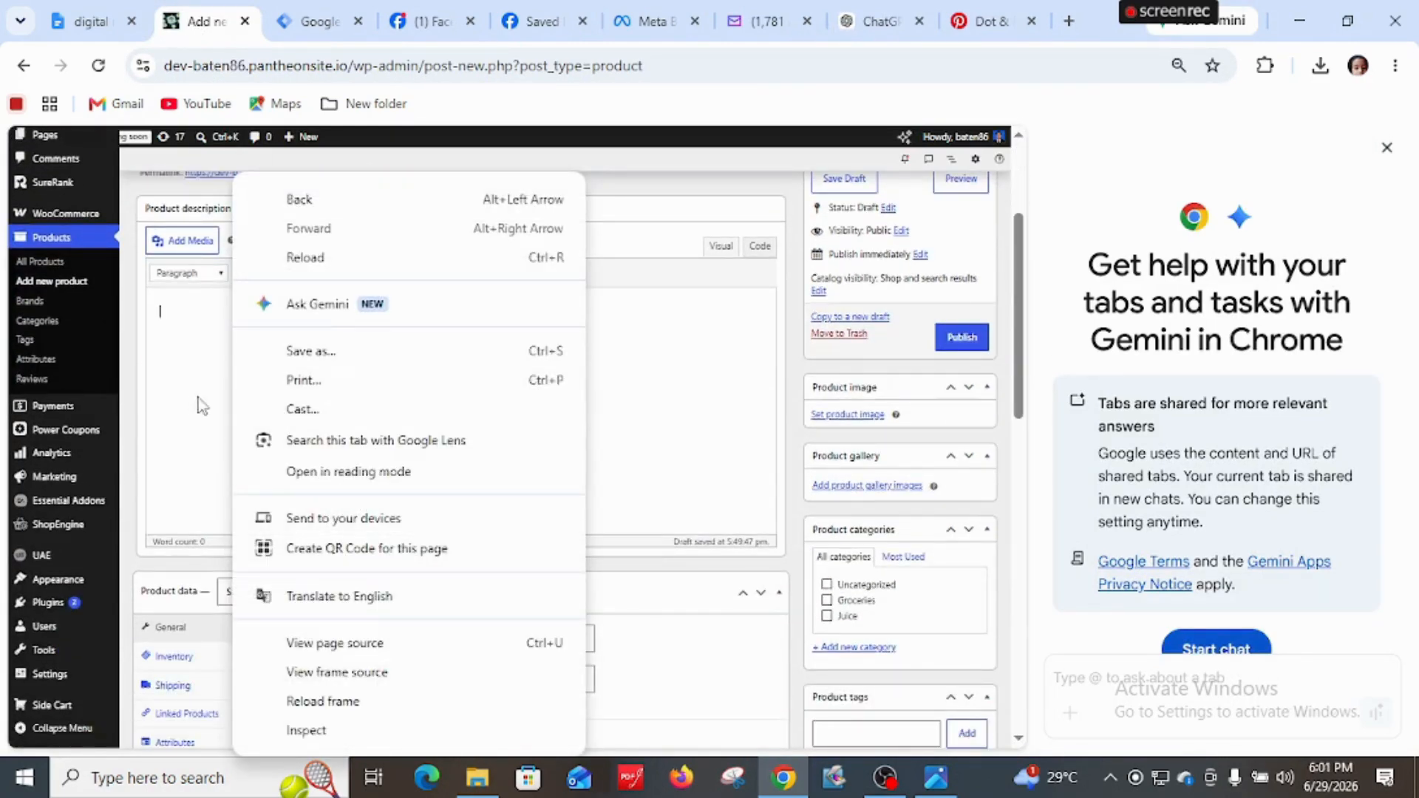
click(210, 416)
key(ctrl+v)
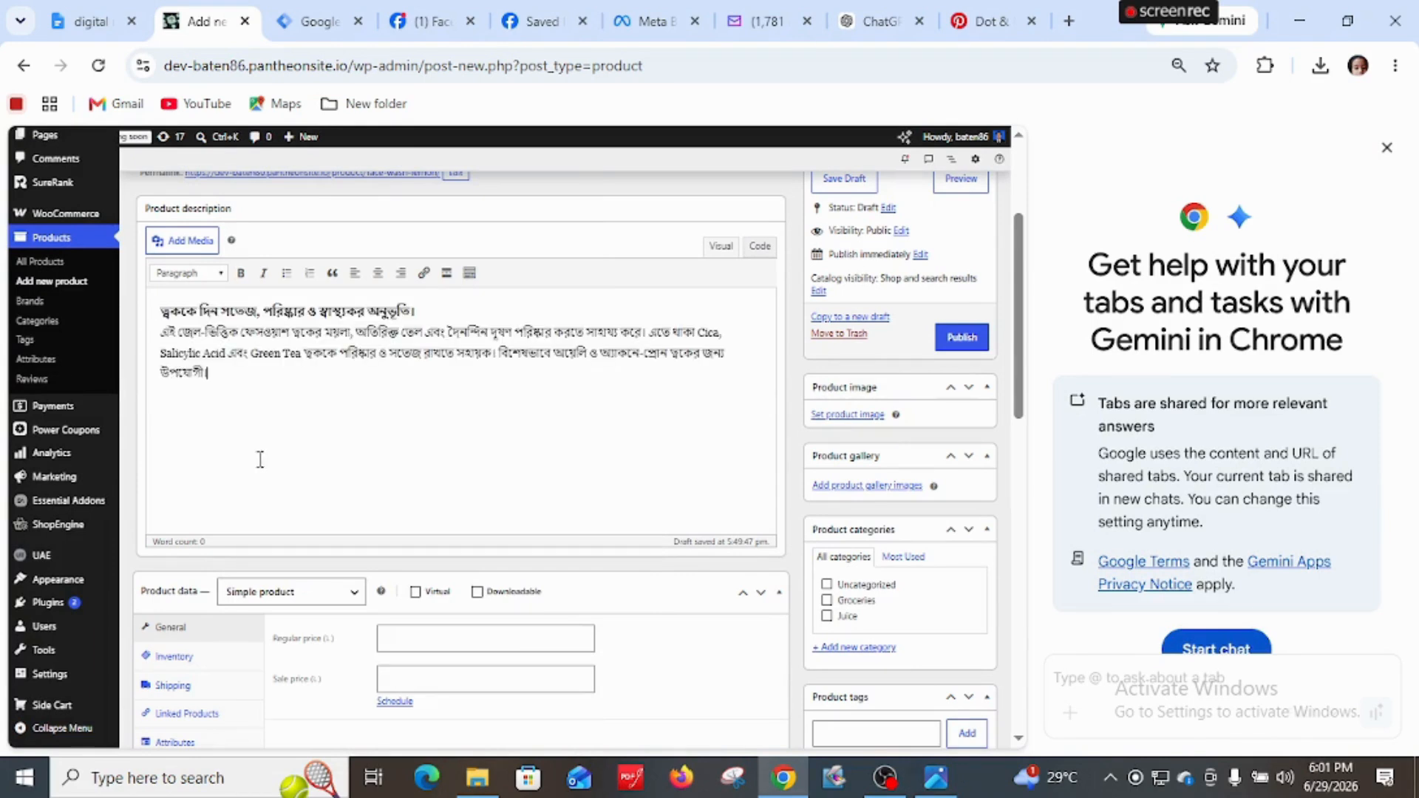
Set the product's regular price to 500 and its sale price to 450
scroll(266, 450, down, 2)
click(443, 534)
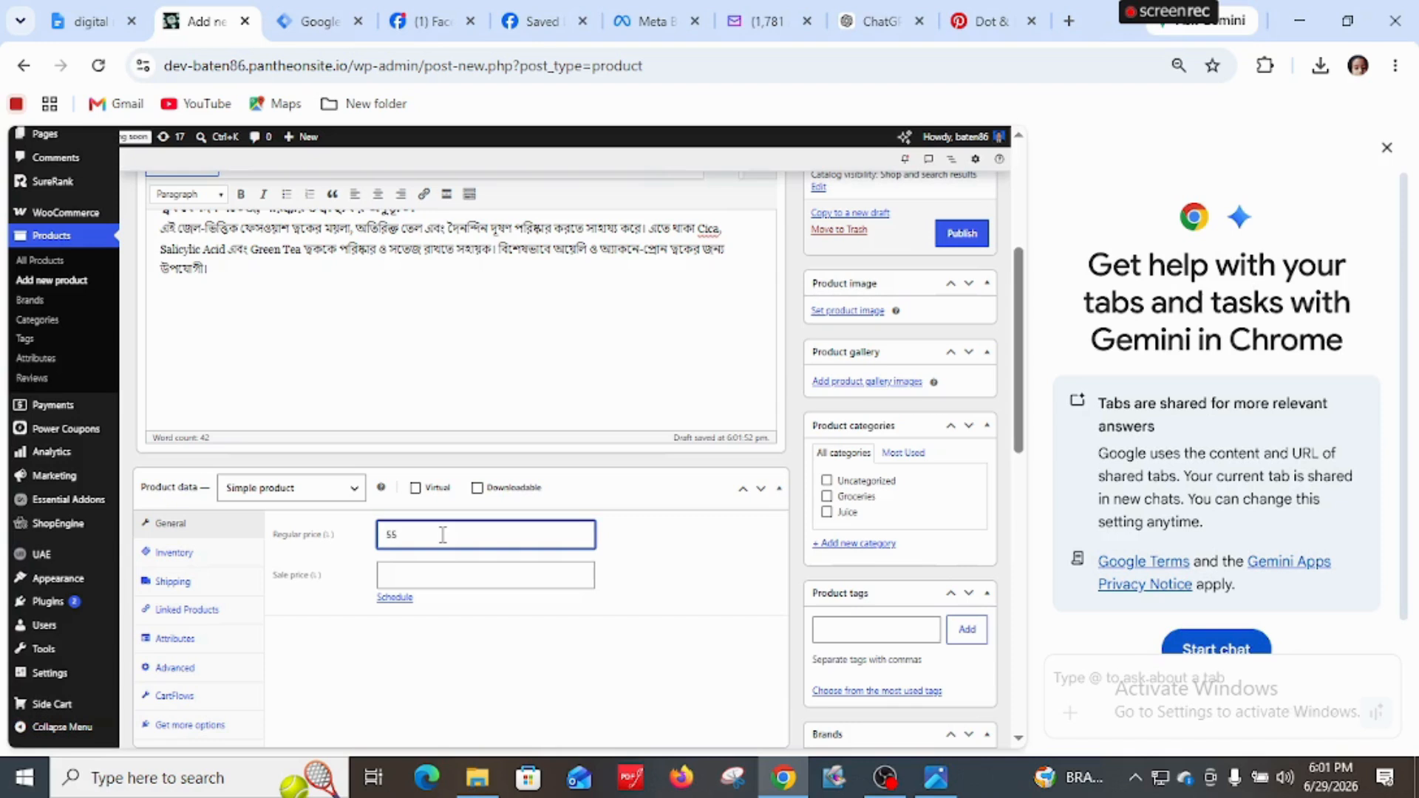
text(550)
click(404, 576)
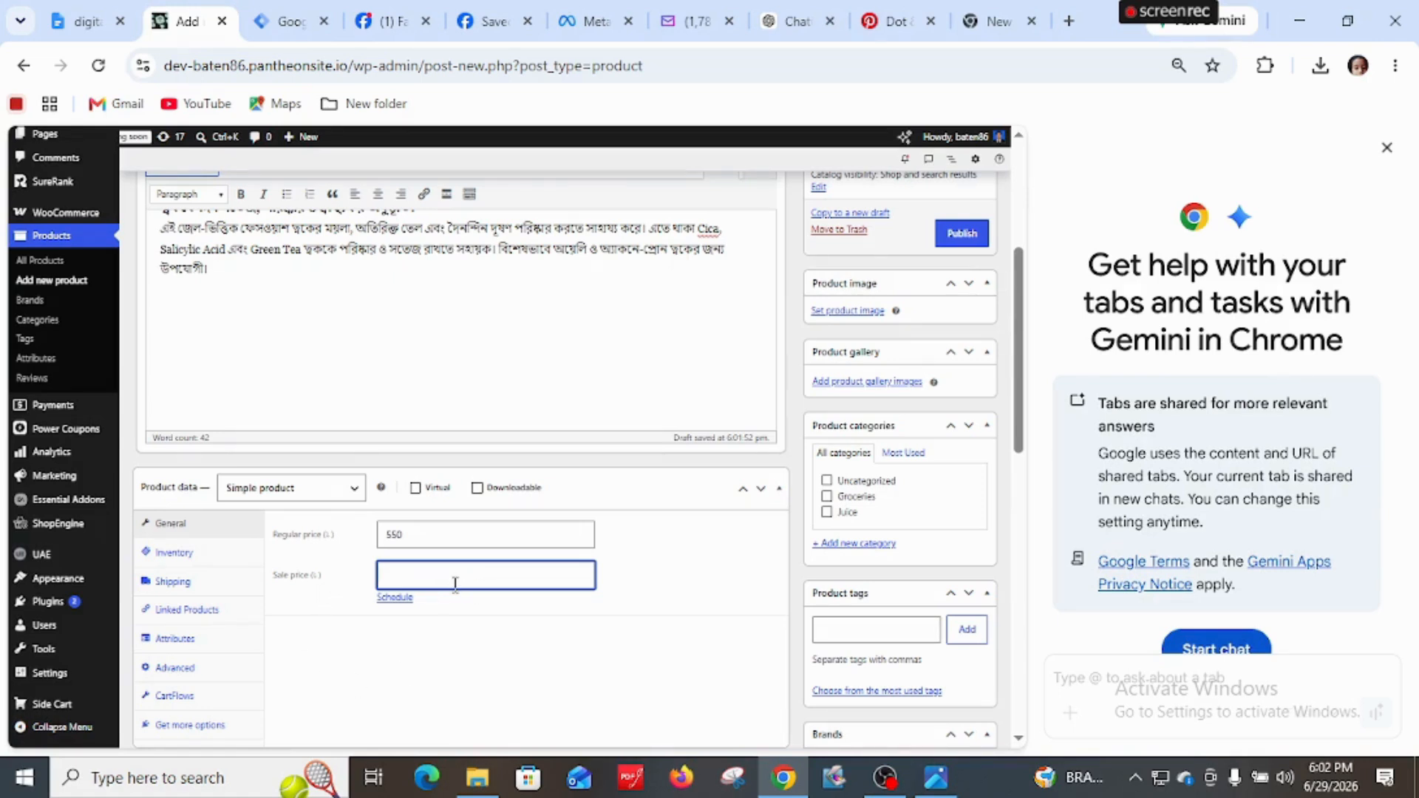
double_click(403, 536)
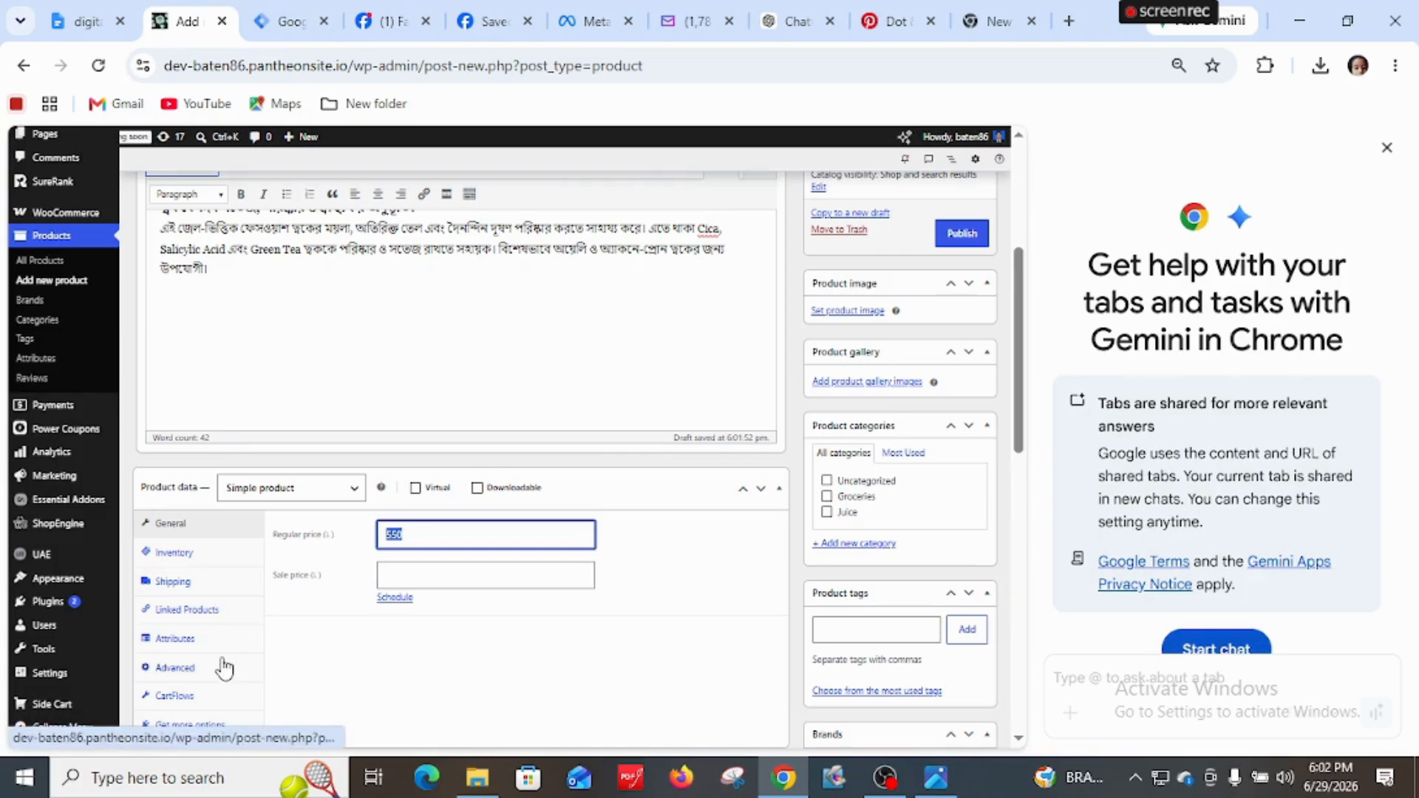
text(5)
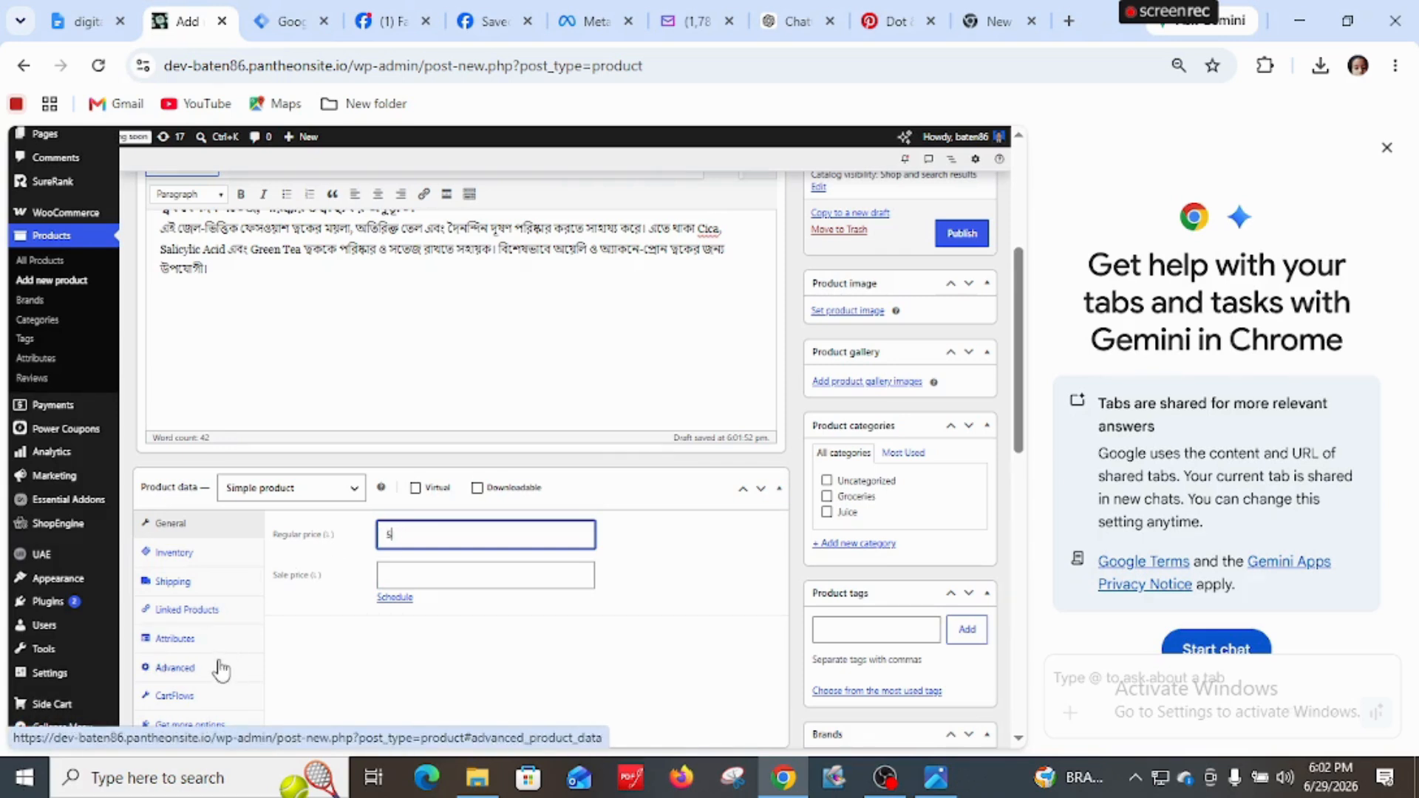
click(418, 573)
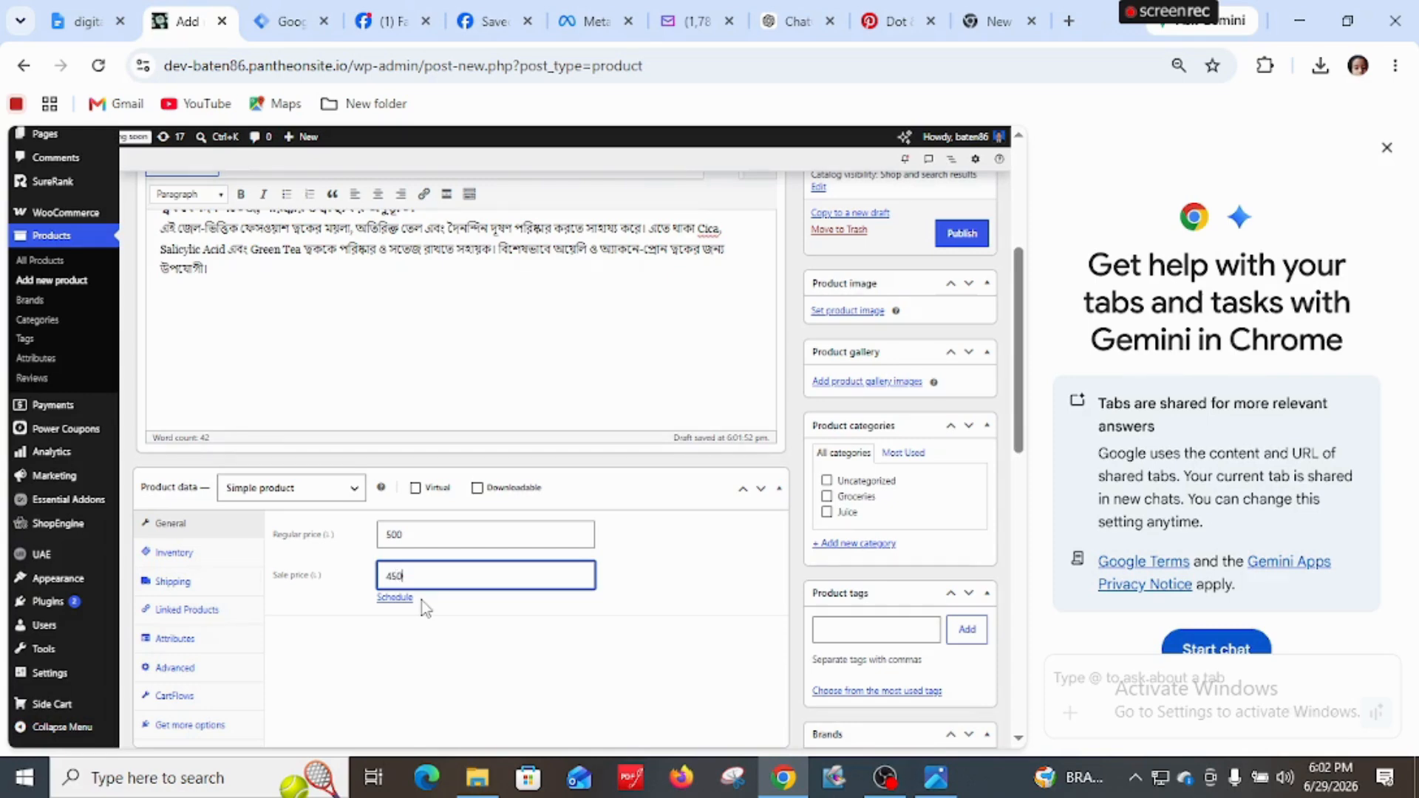
Review the product's title, description and prices, and inspect its shipping class and linked product settings
scroll(384, 584, down, 2)
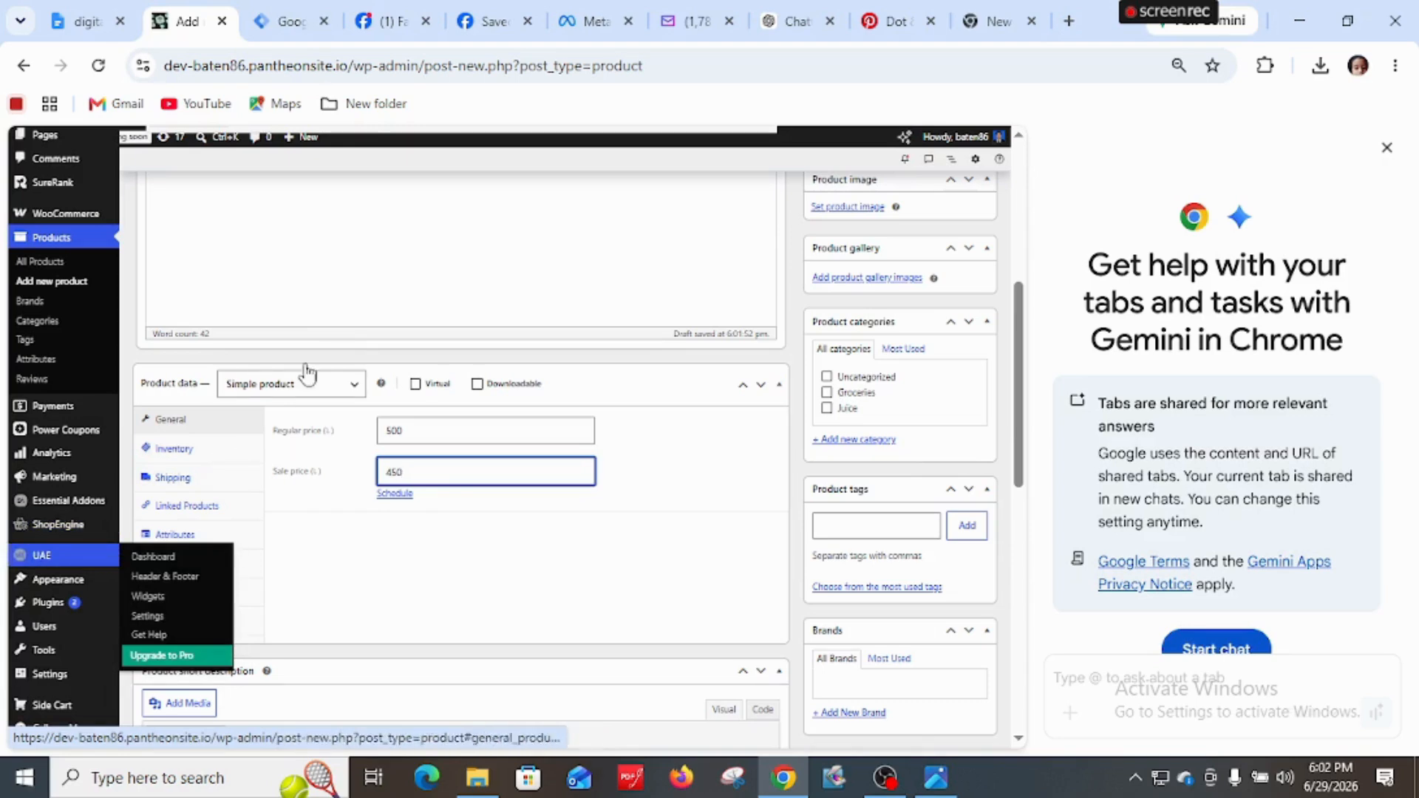
scroll(396, 415, up, 6)
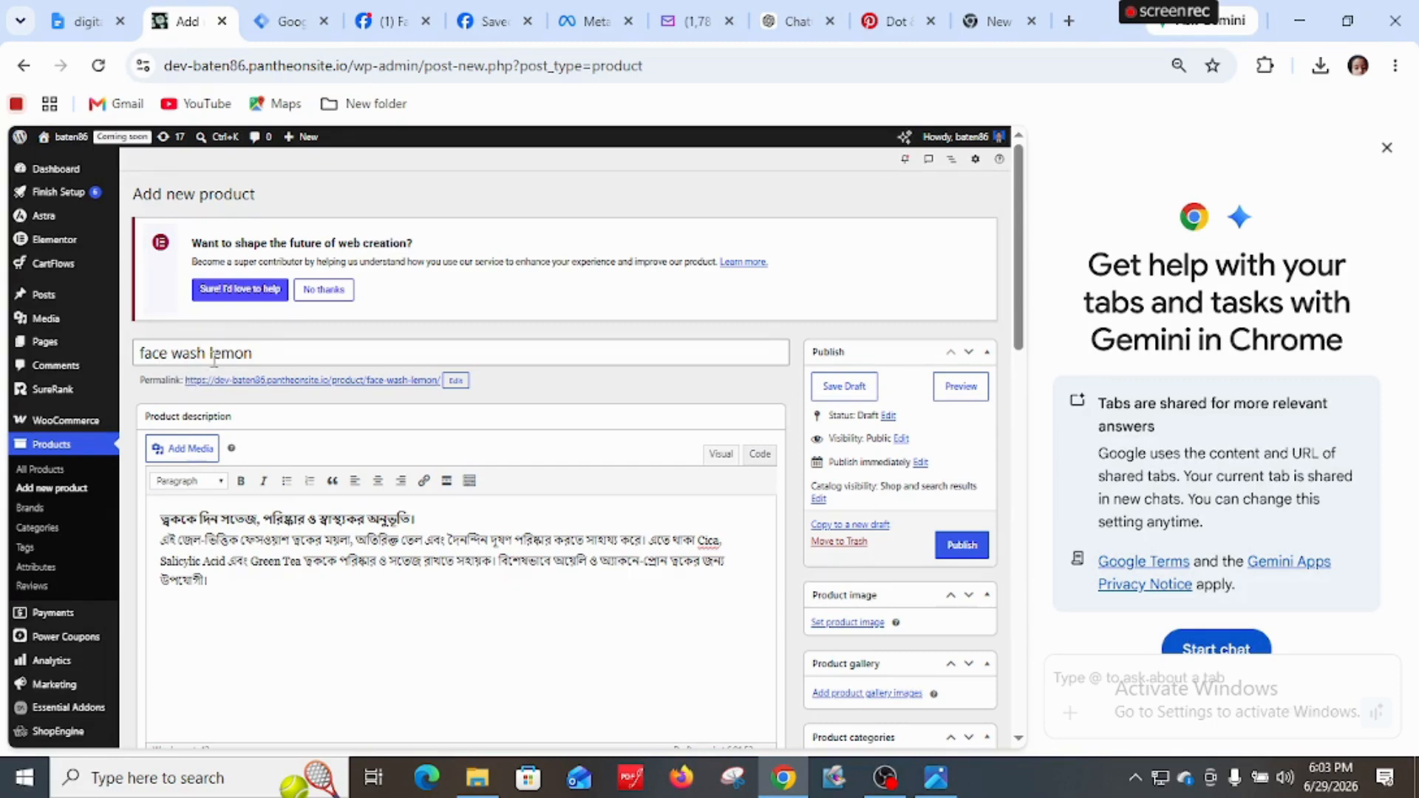
scroll(285, 468, down, 2)
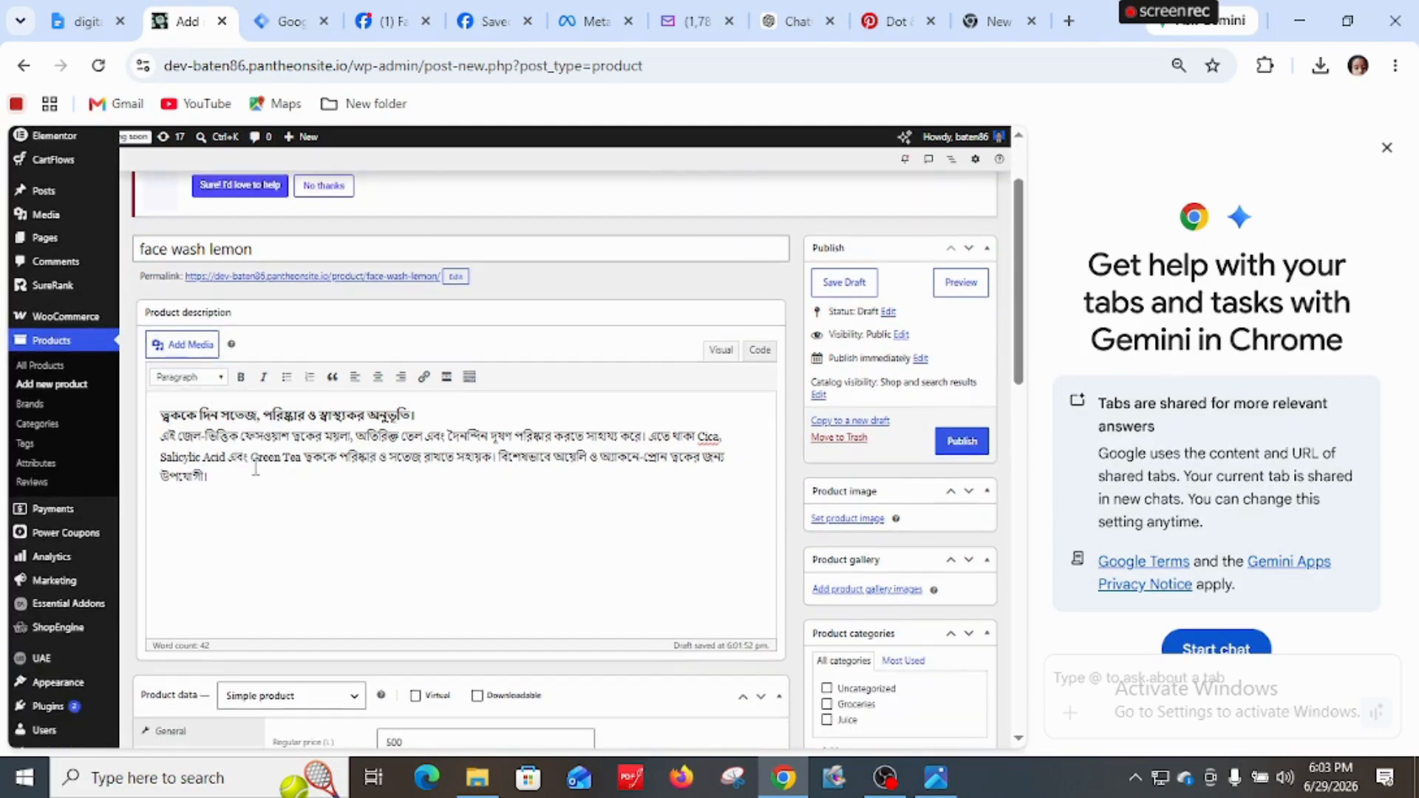
scroll(272, 464, down, 4)
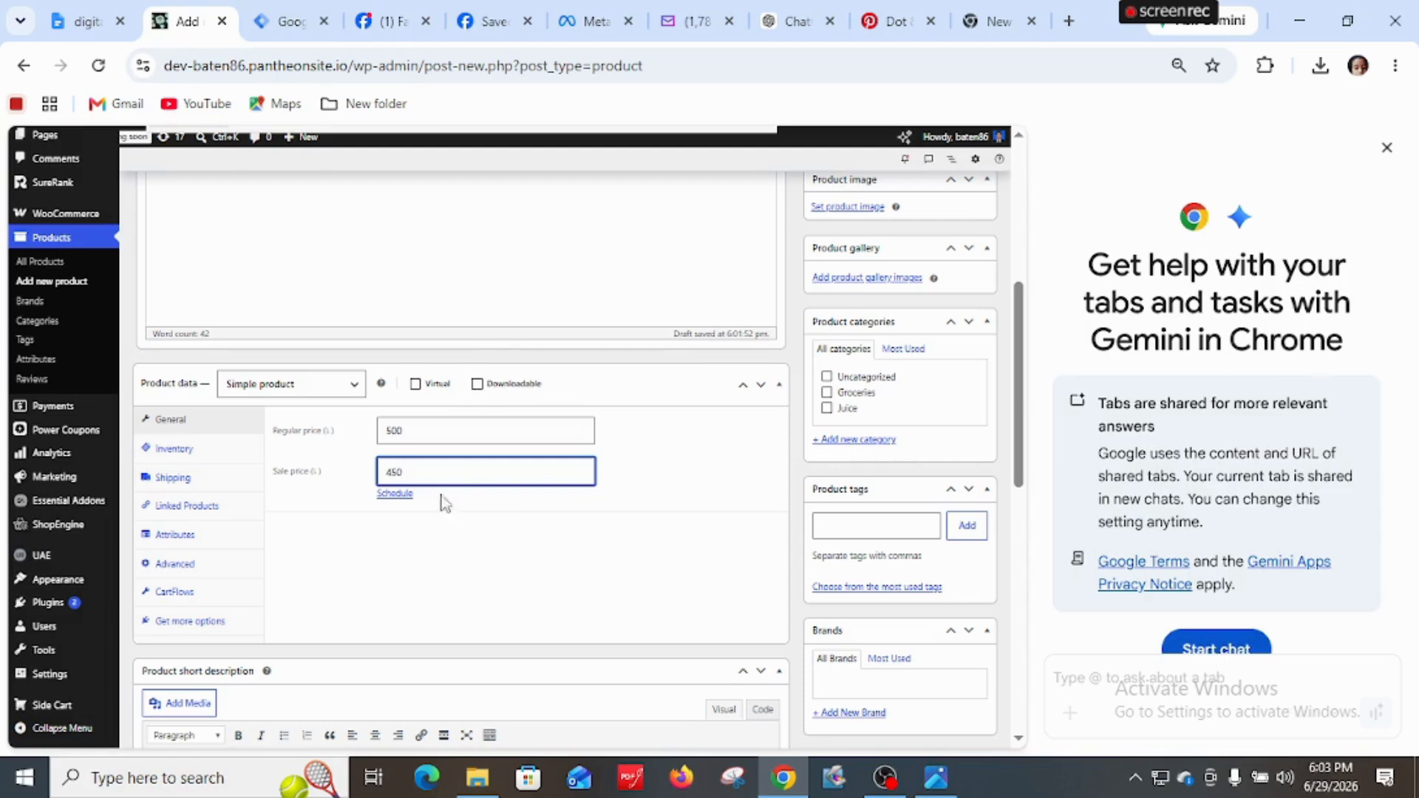
click(167, 482)
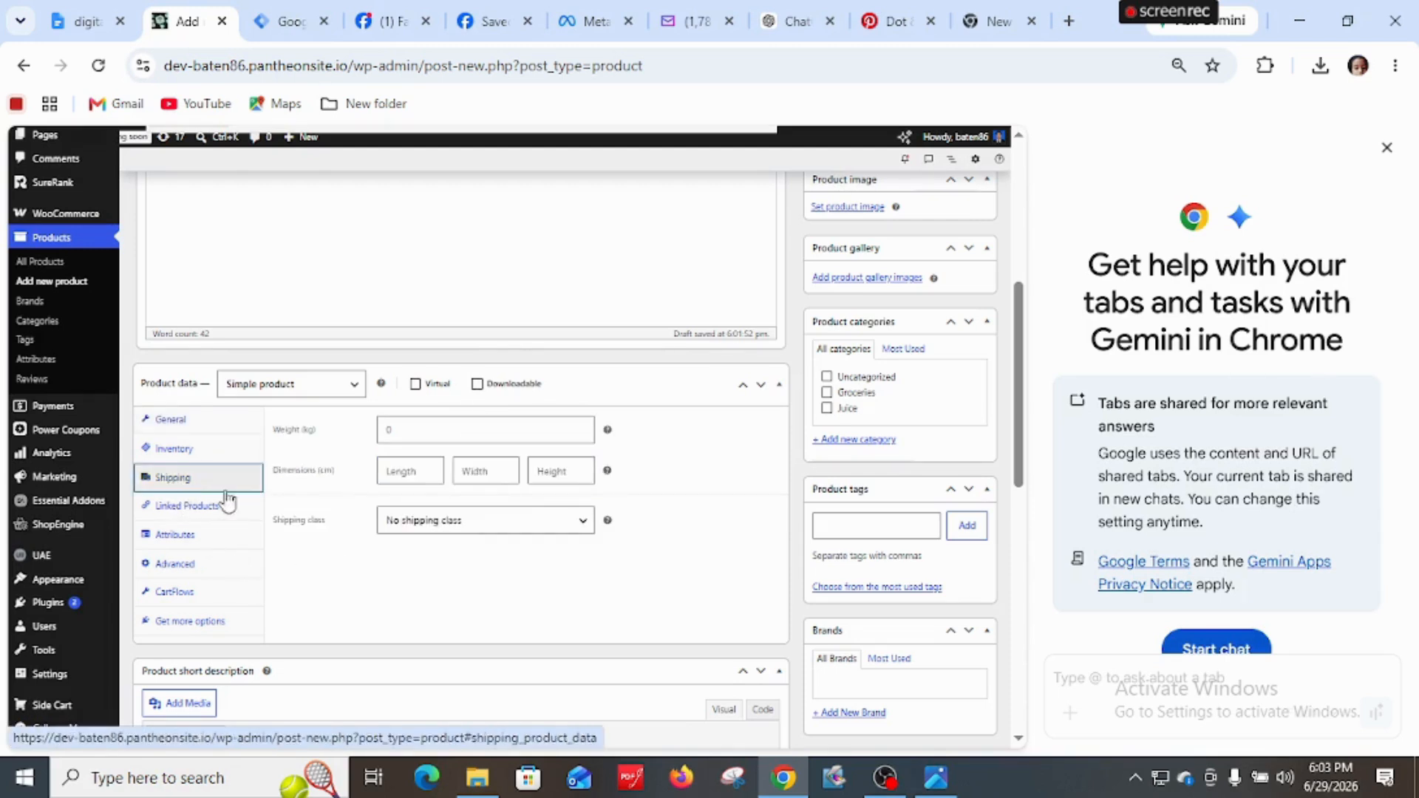
click(583, 525)
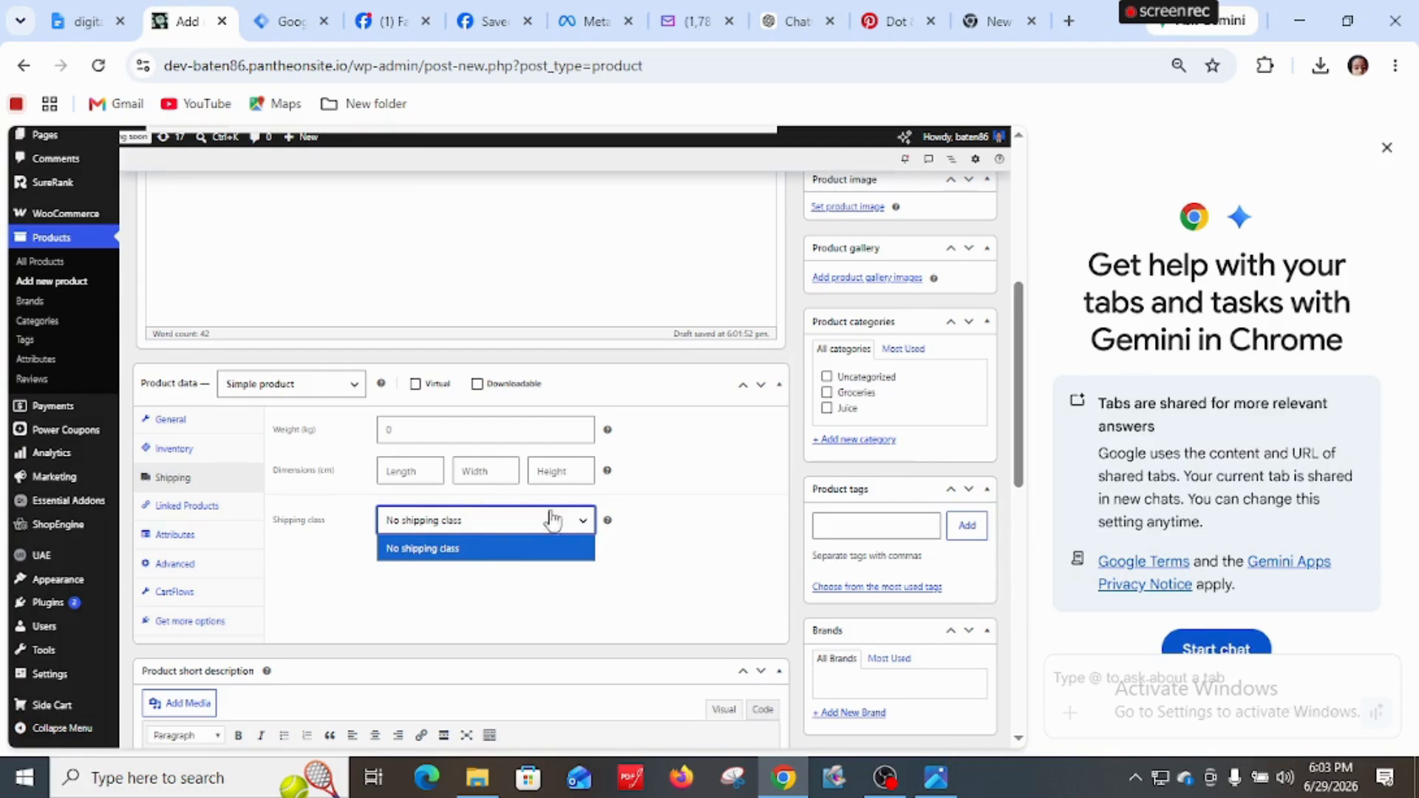
click(501, 623)
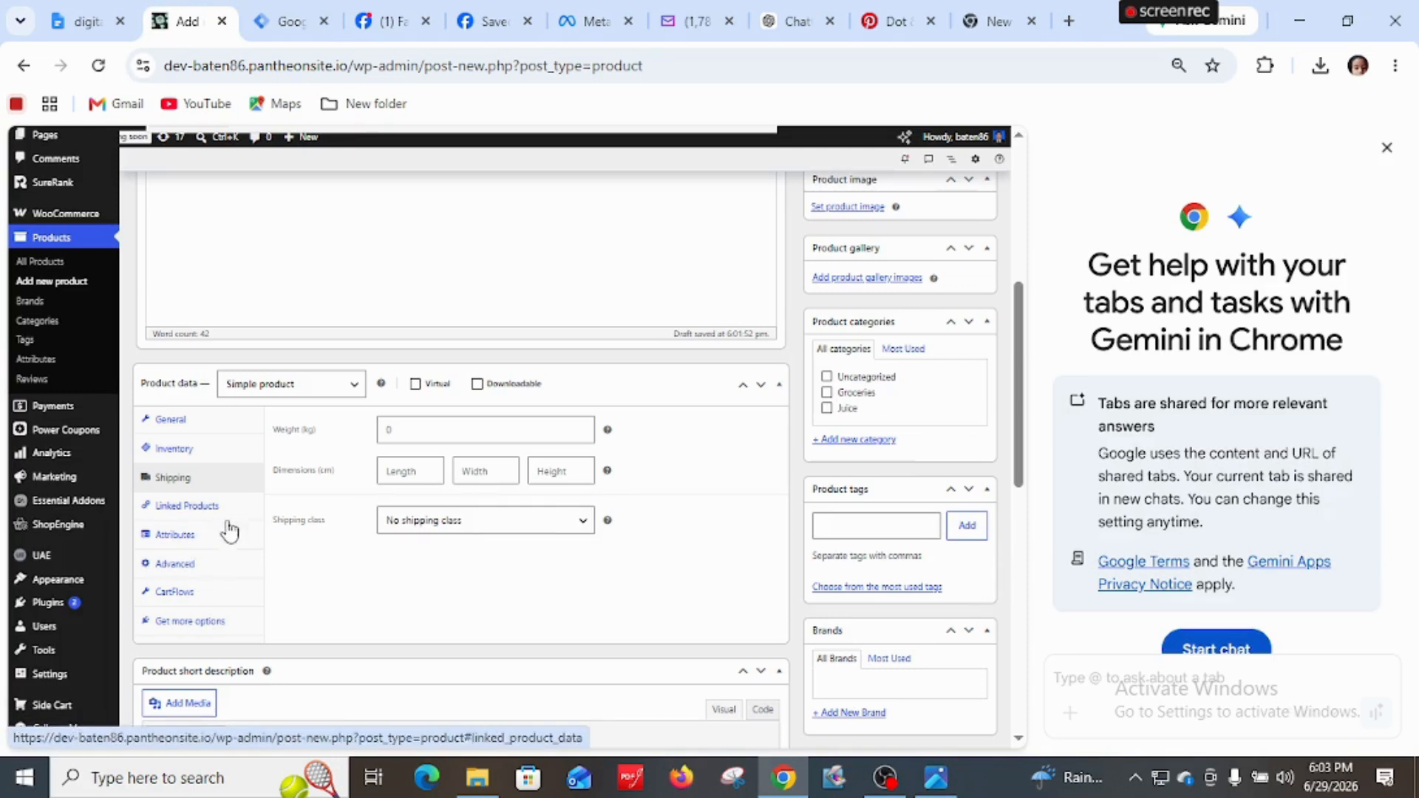
click(174, 510)
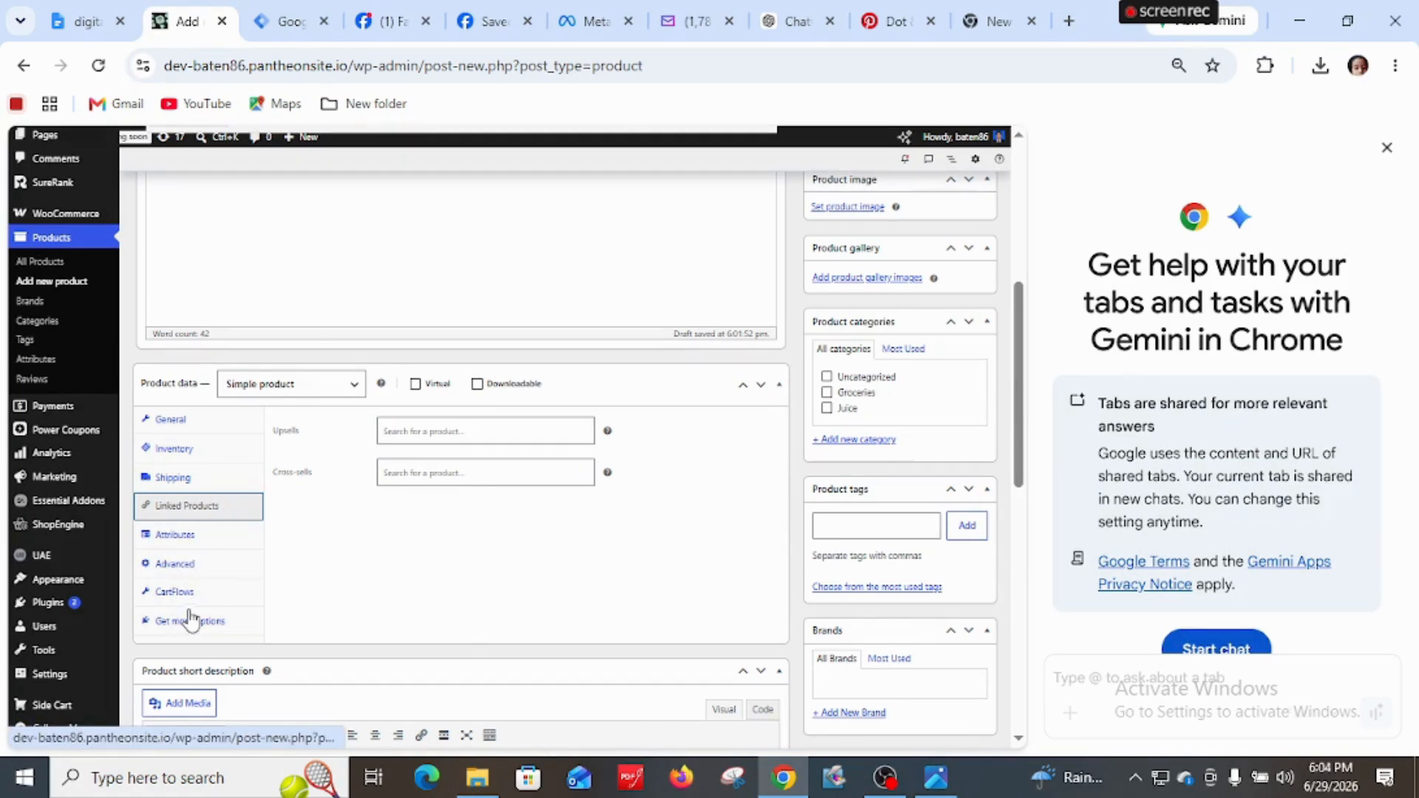
Switch to the ChatGPT conversation and copy the "মূল বৈশিষ্ট্য" heading with its whole bulleted feature list
scroll(186, 628, down, 4)
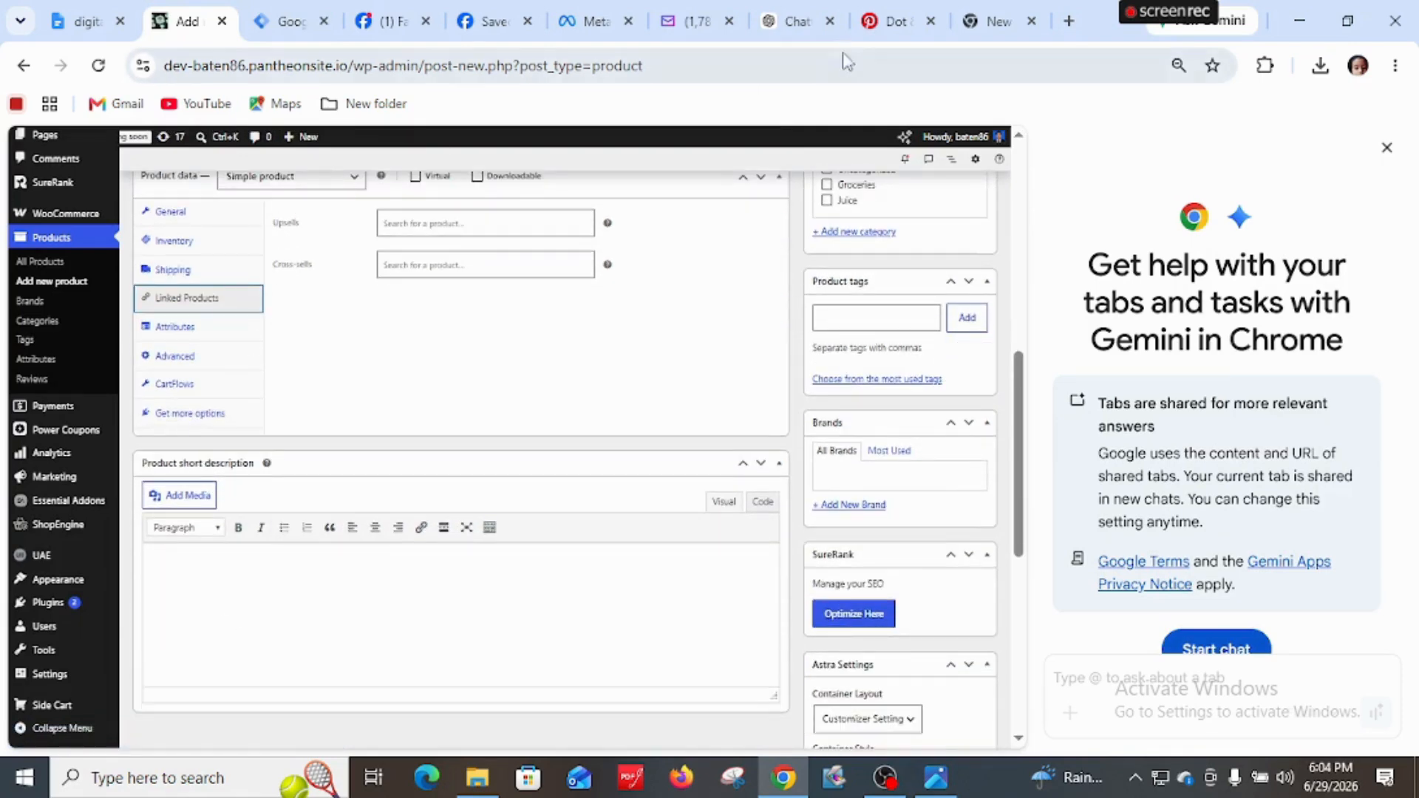
click(813, 21)
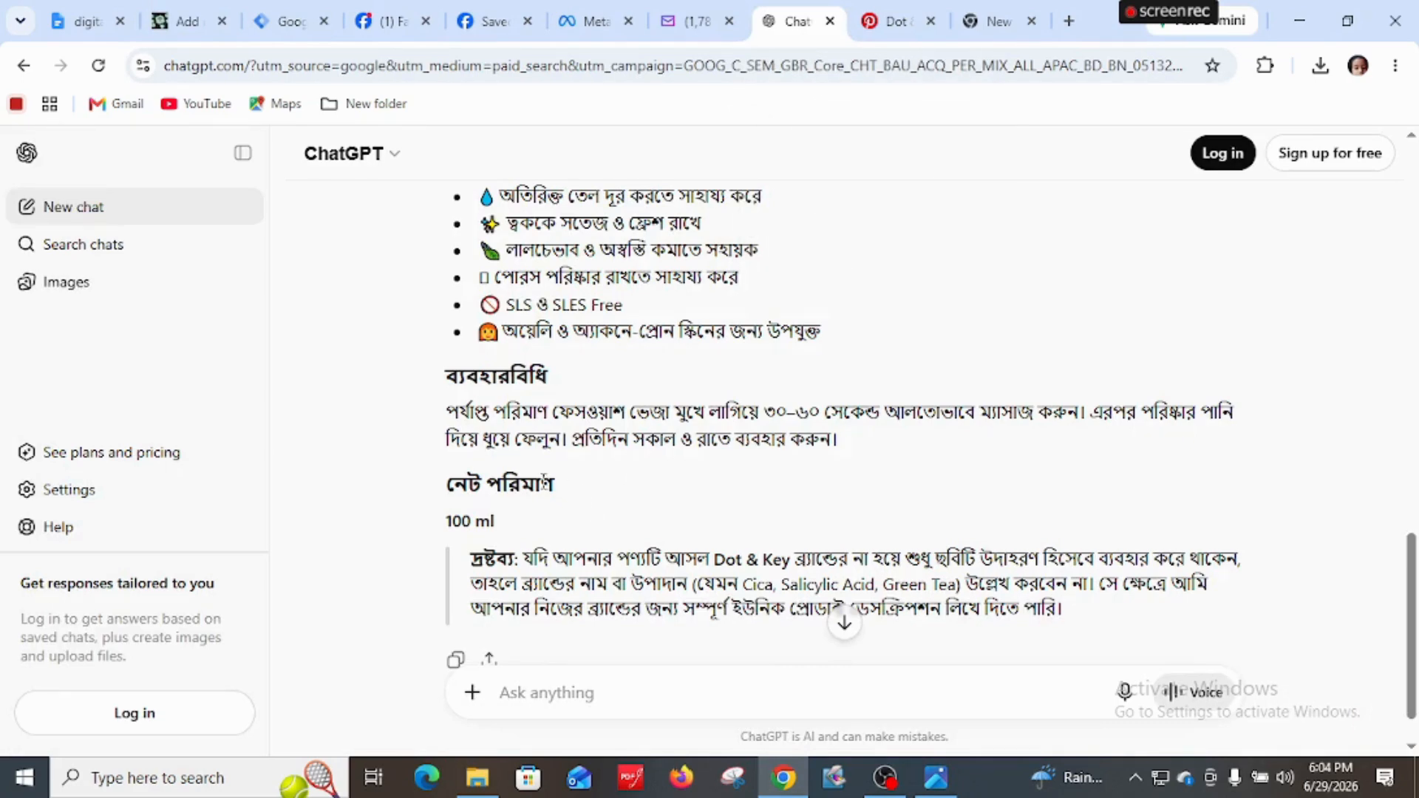
scroll(518, 414, down, 1)
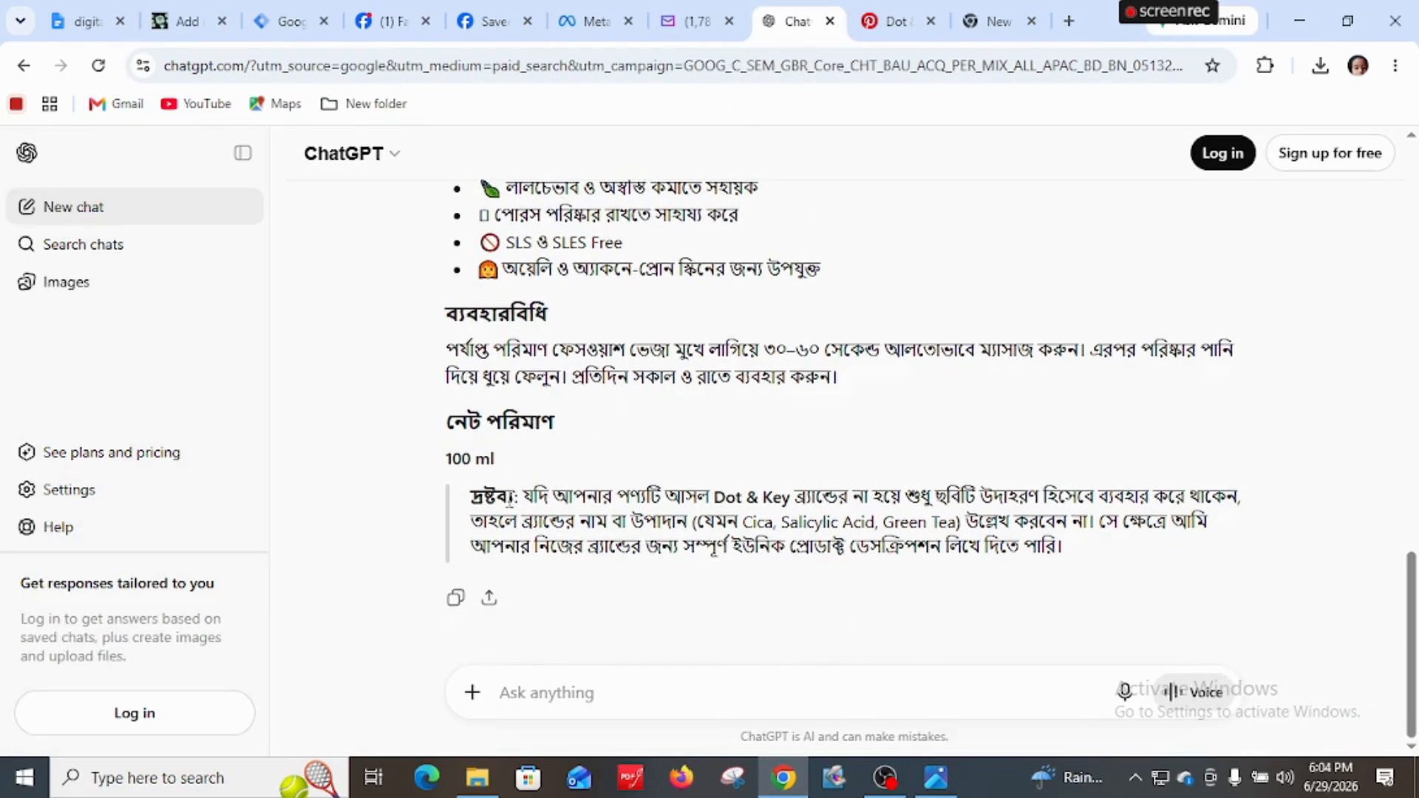
scroll(546, 463, up, 4)
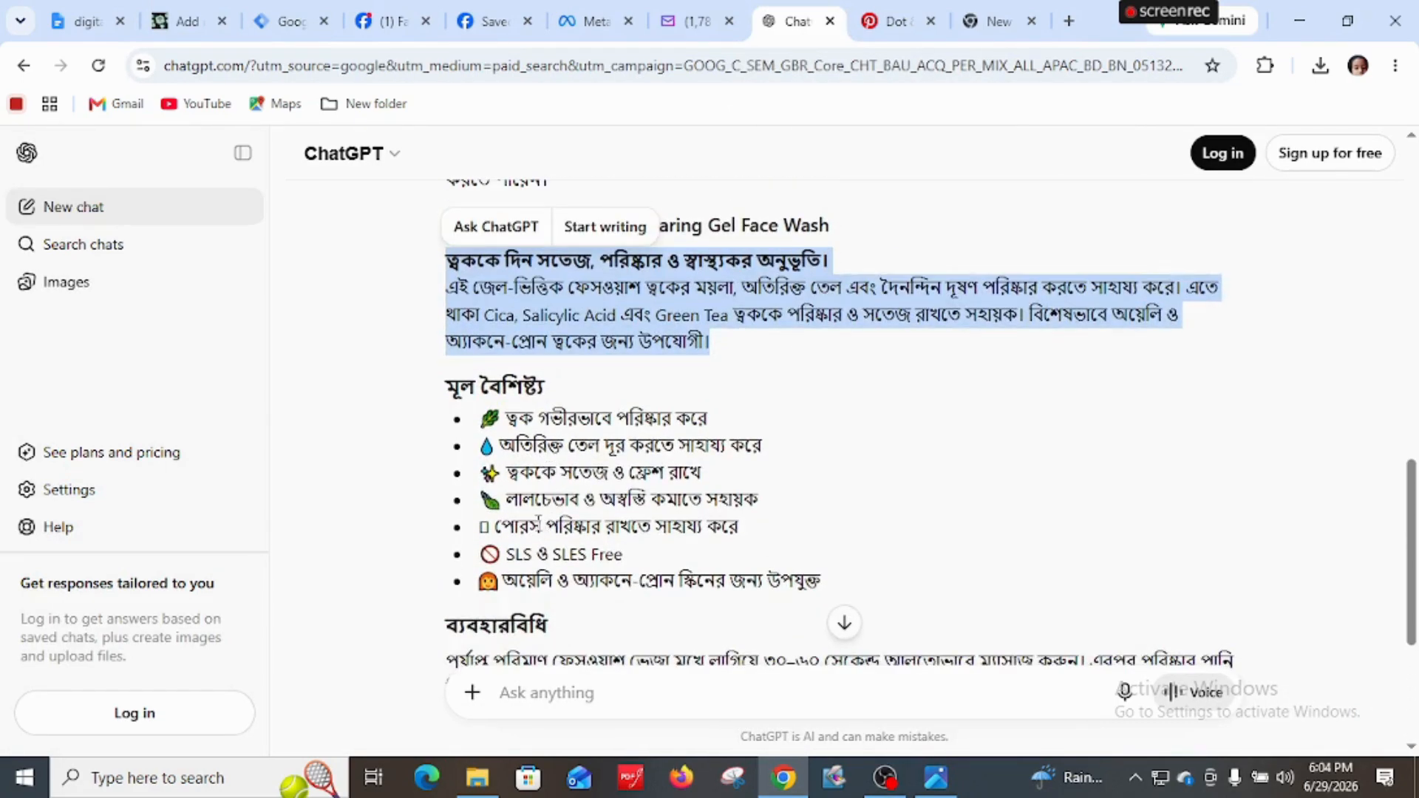
drag(427, 380, 823, 583)
right_click(586, 512)
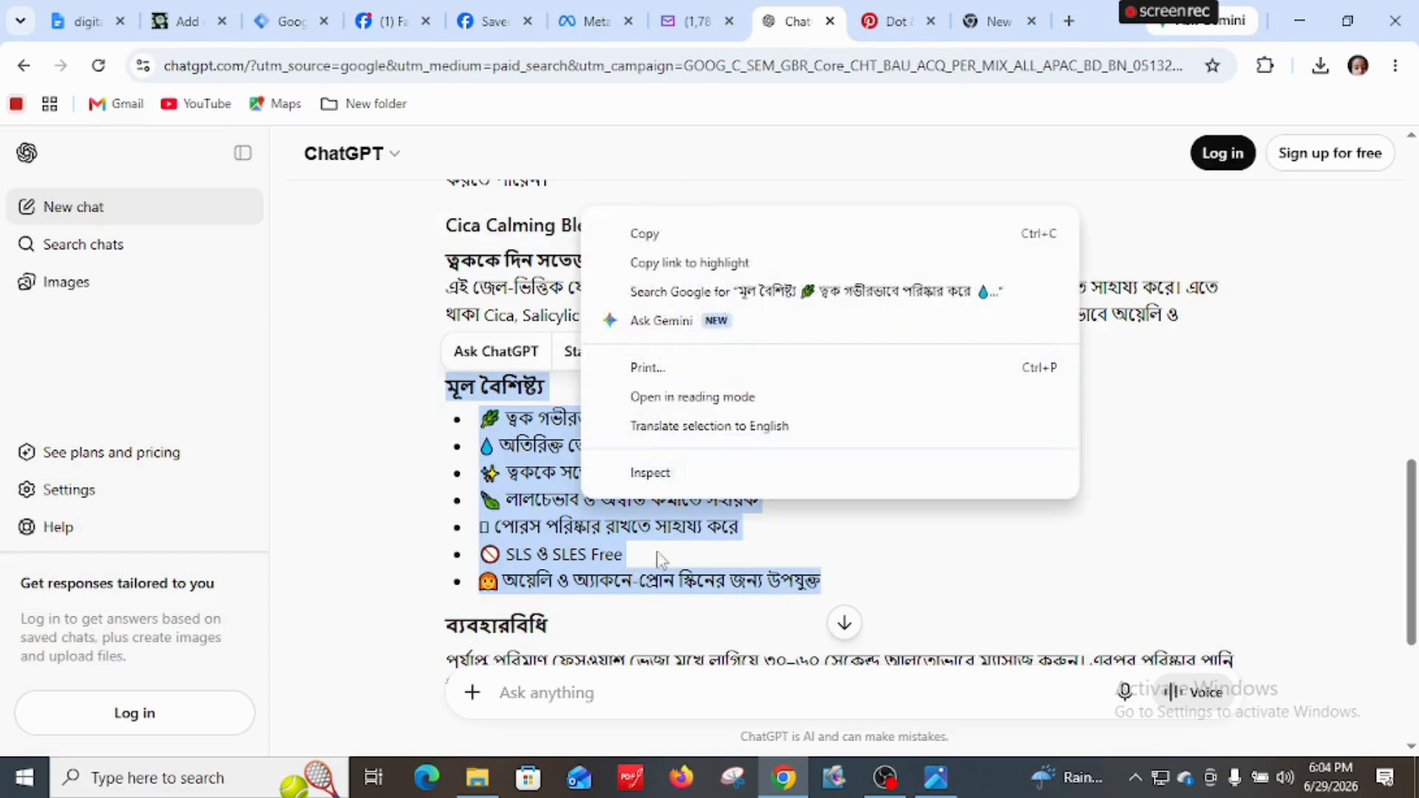
click(652, 234)
Return to the new WooCommerce product and paste the copied feature list into the empty product short description
click(183, 22)
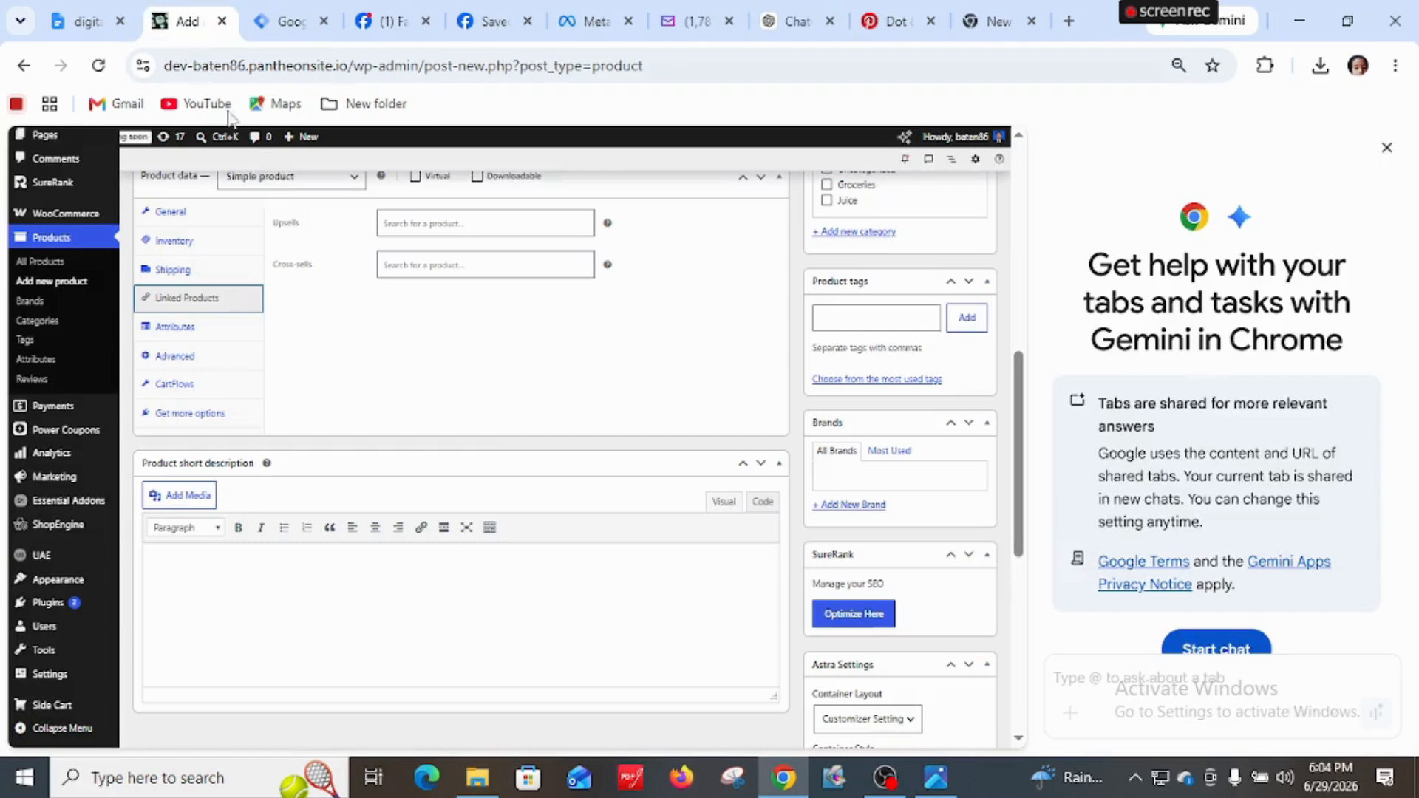
click(246, 623)
key(ctrl+v)
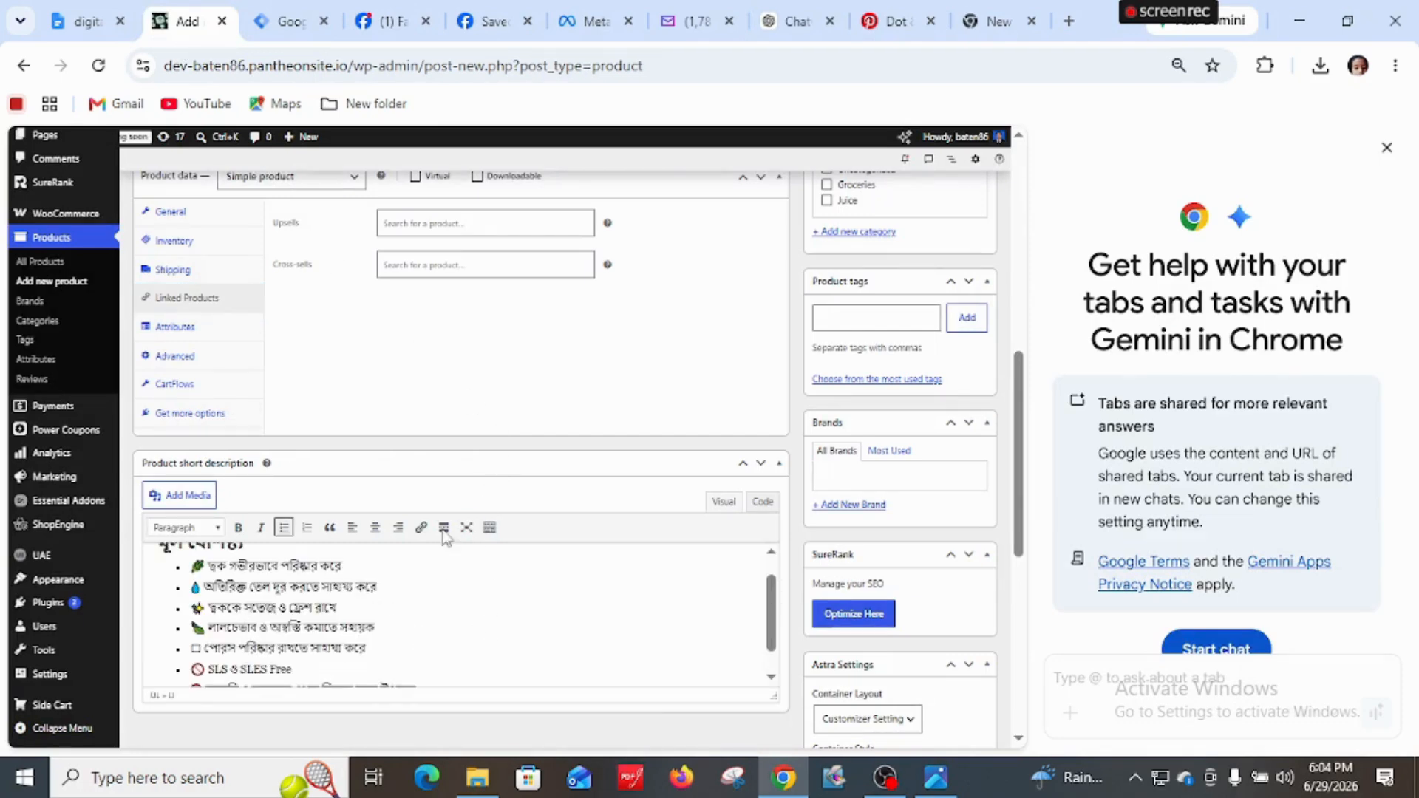
Try to upload "Dot & Key CICA Face Wash – 2% Salicylic Acid for Clear, Oil-Free Skin (1)" from Downloads to the product gallery
scroll(440, 529, down, 3)
scroll(480, 503, down, 2)
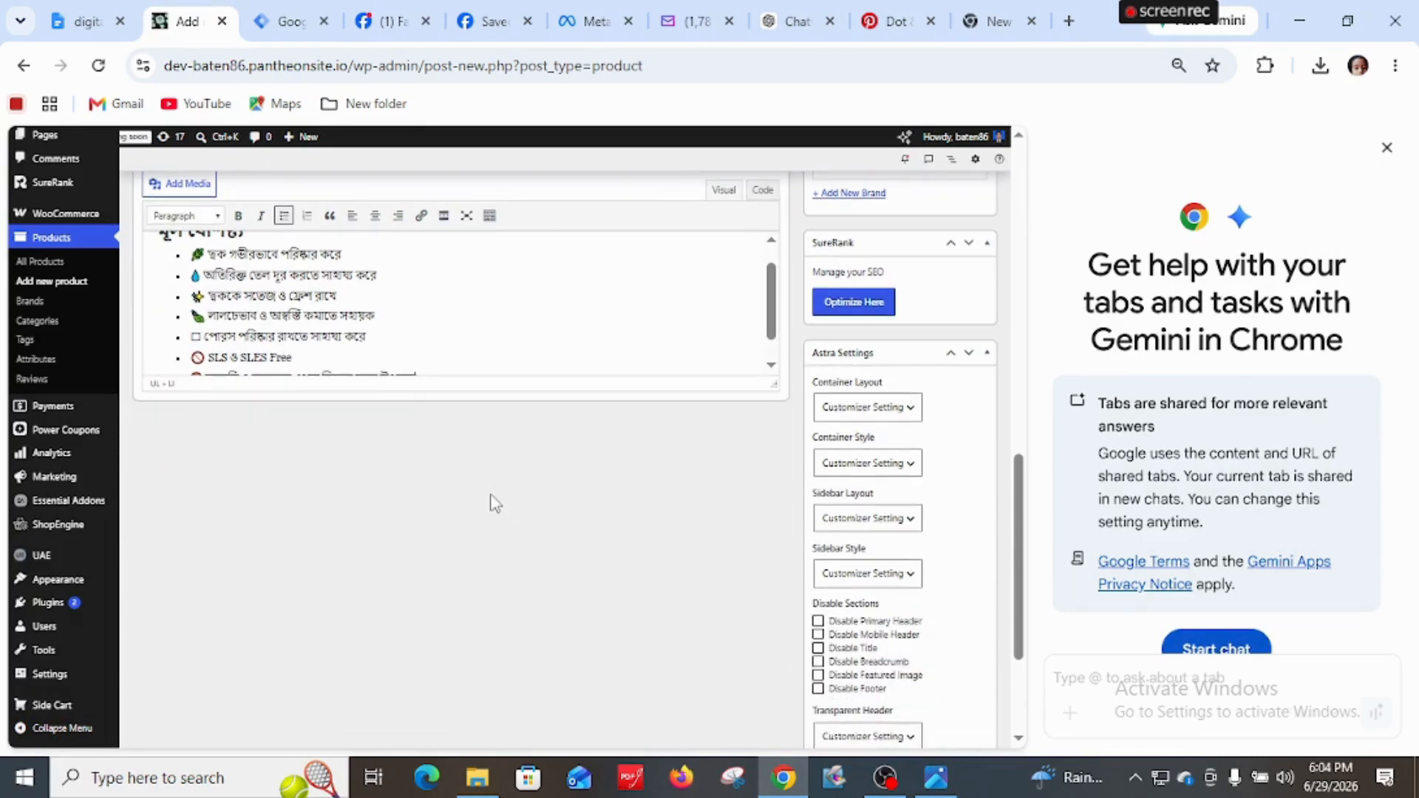
scroll(499, 499, down, 3)
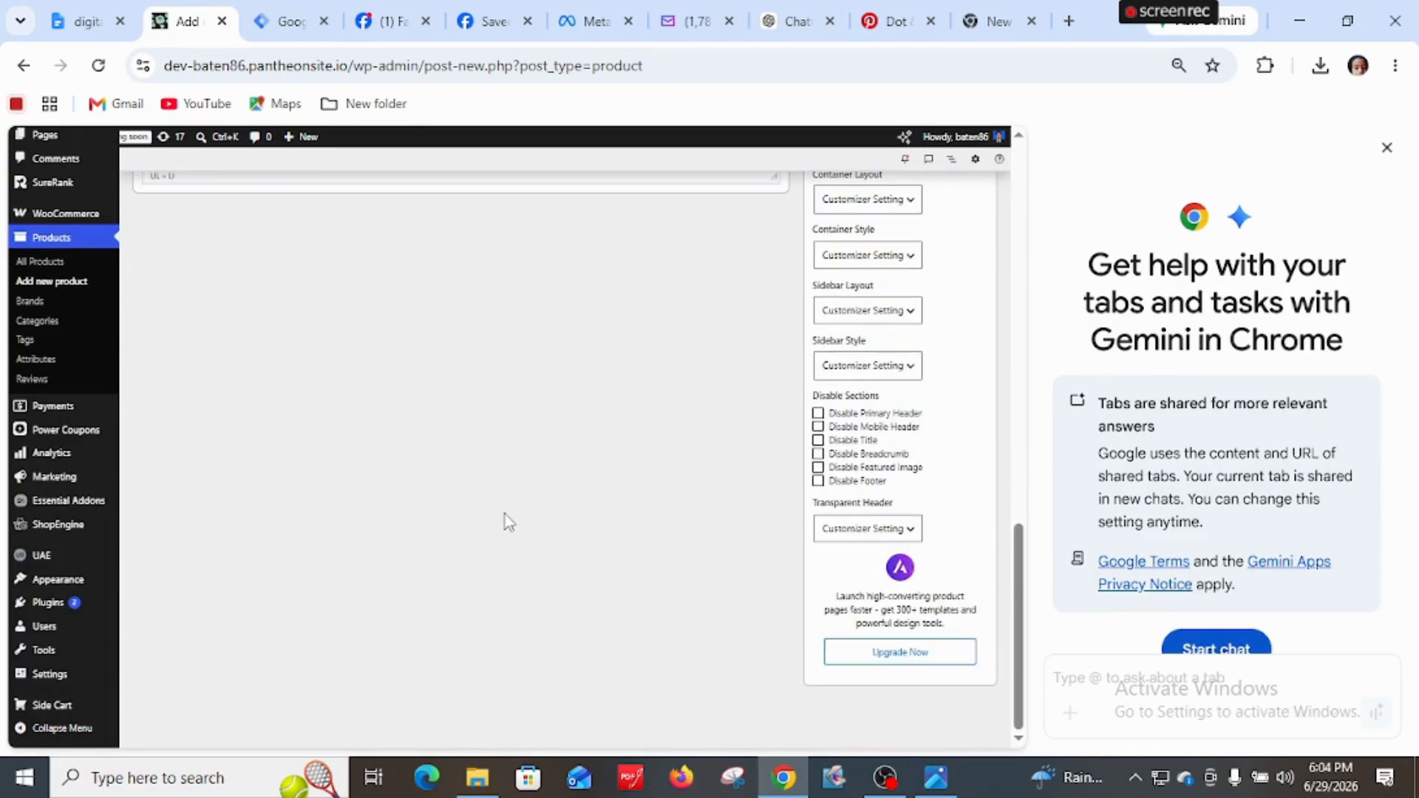
scroll(505, 513, up, 6)
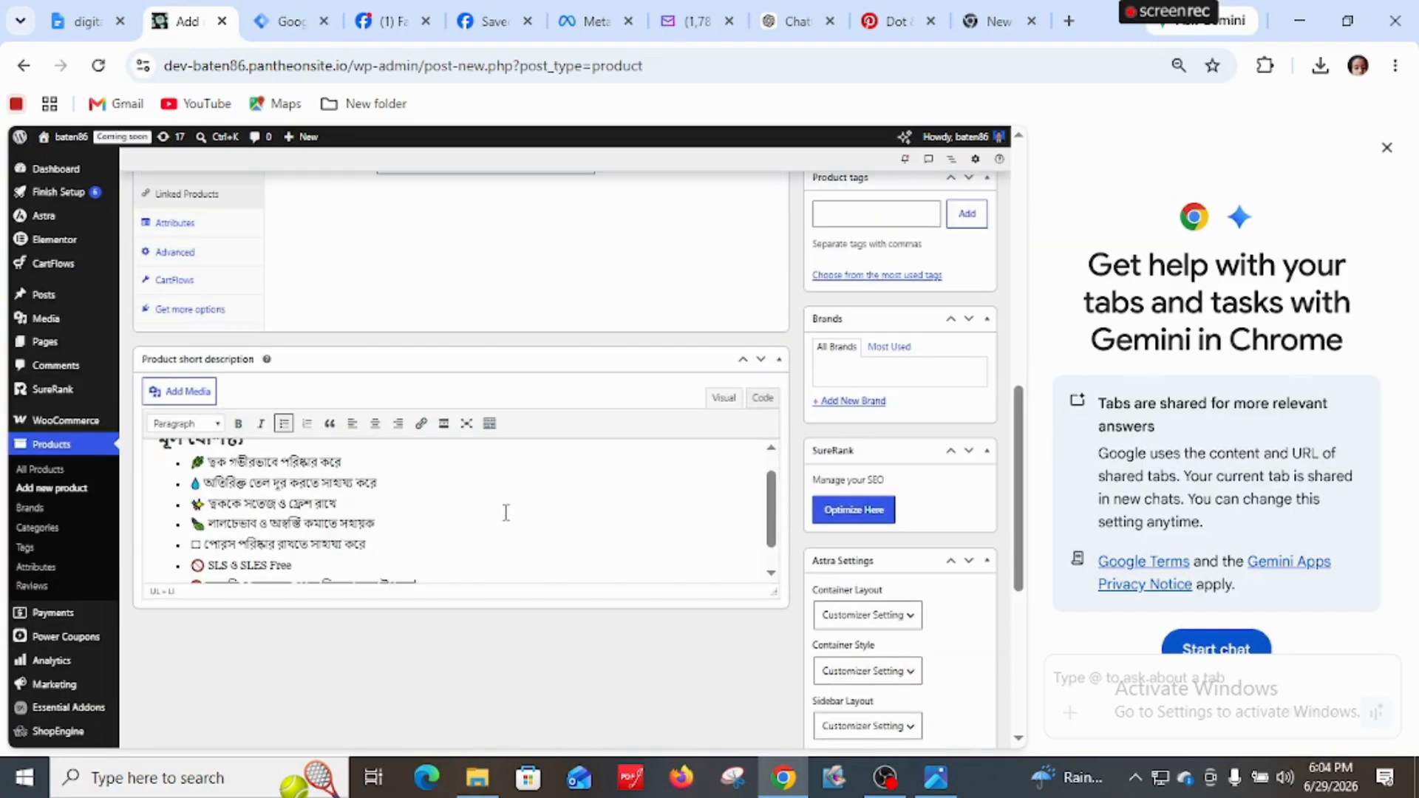
scroll(385, 257, up, 10)
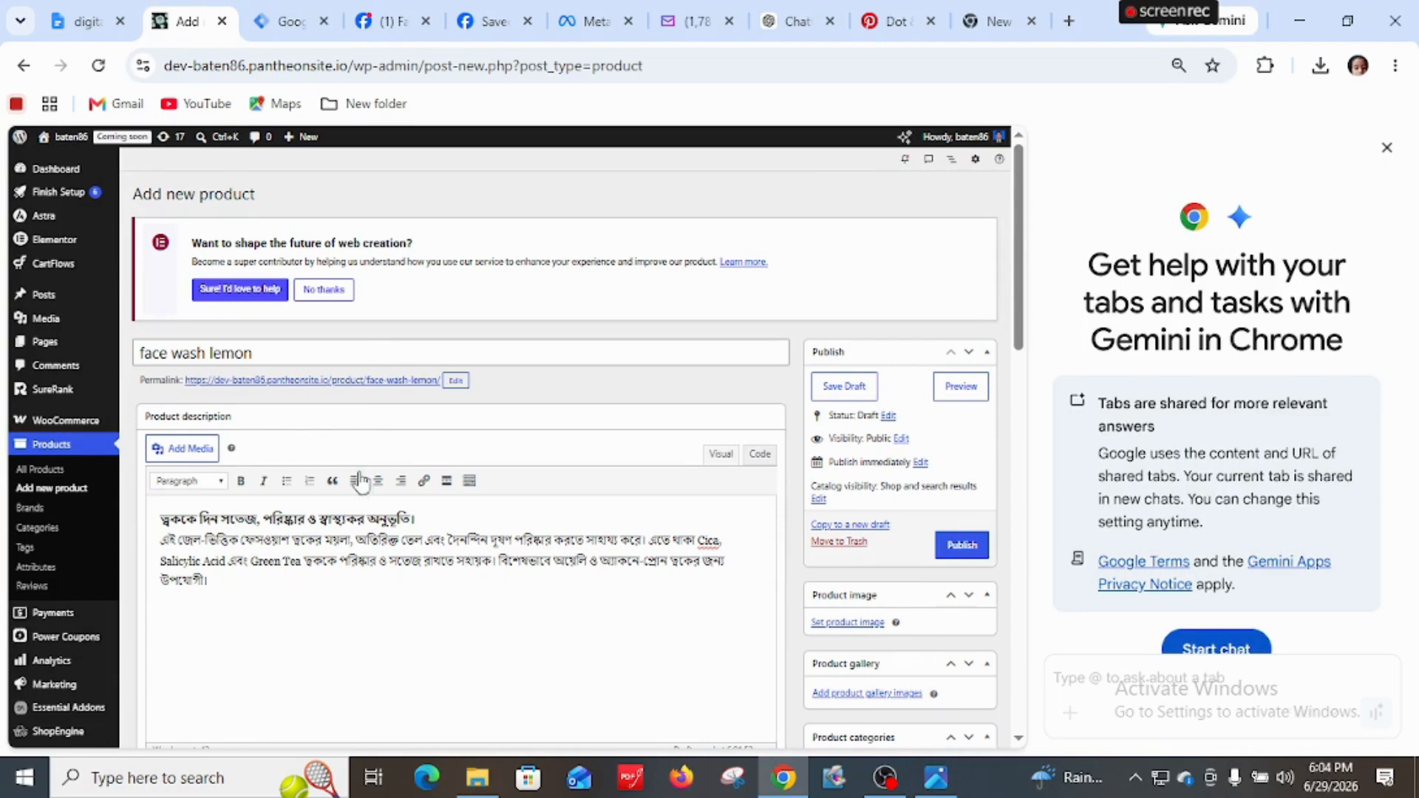
scroll(783, 562, down, 2)
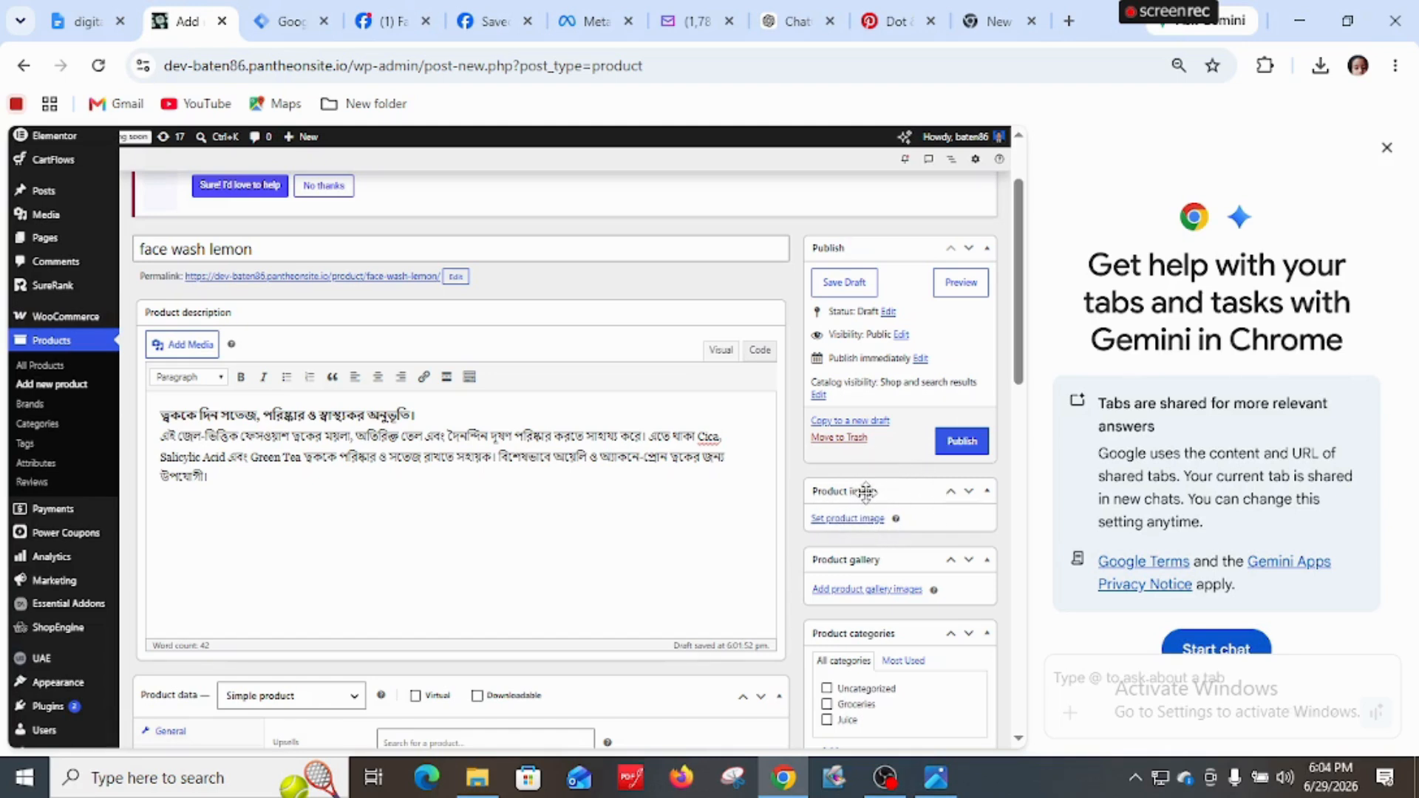
click(872, 591)
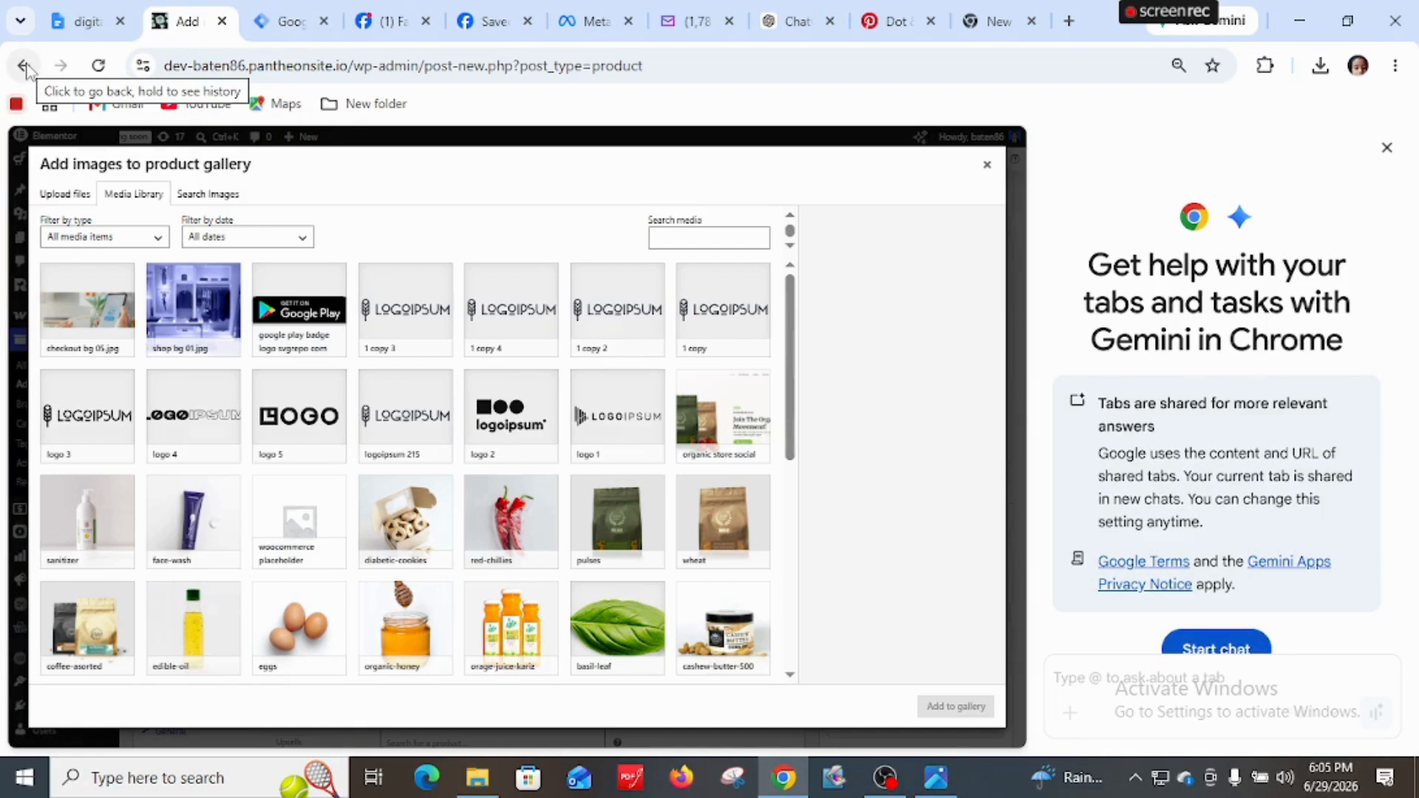
click(63, 196)
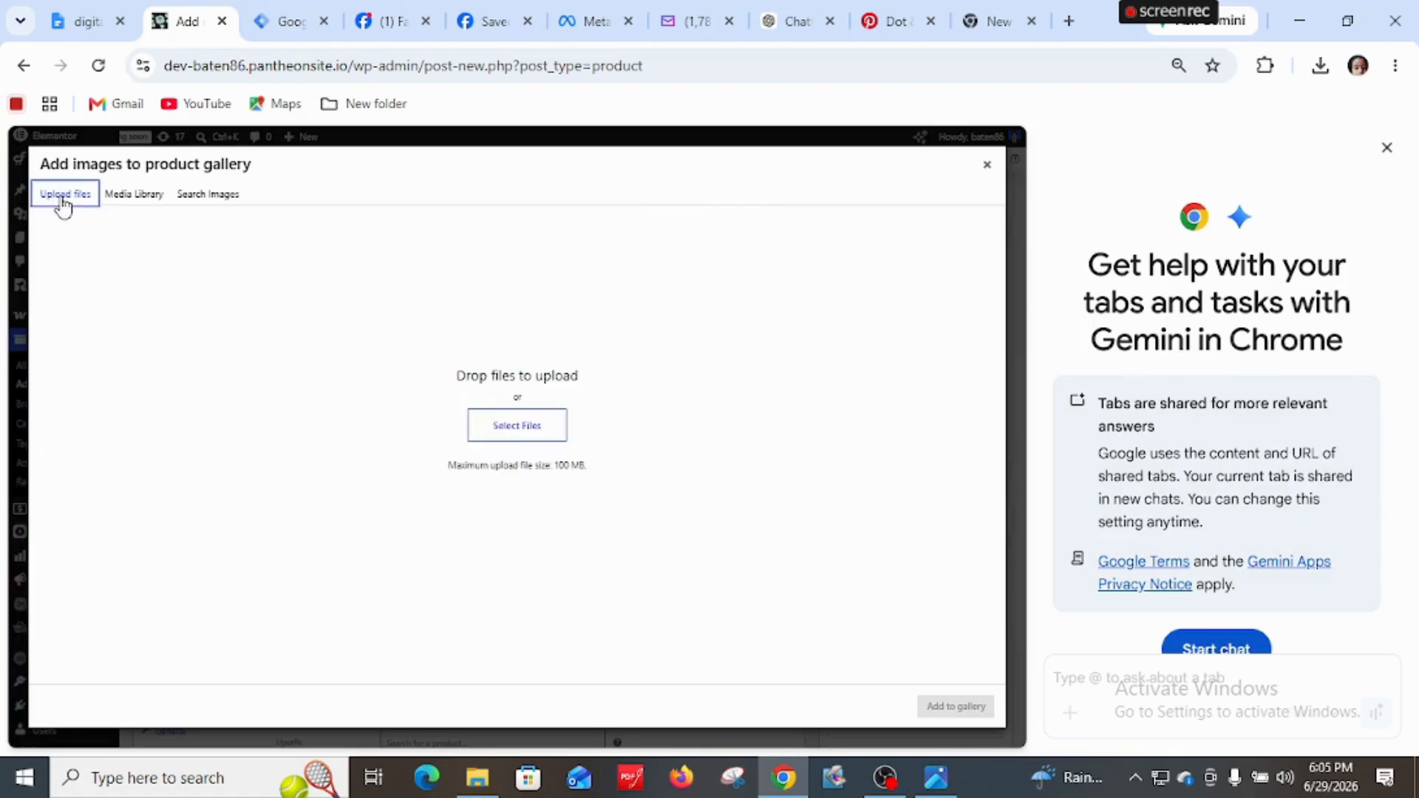
click(519, 435)
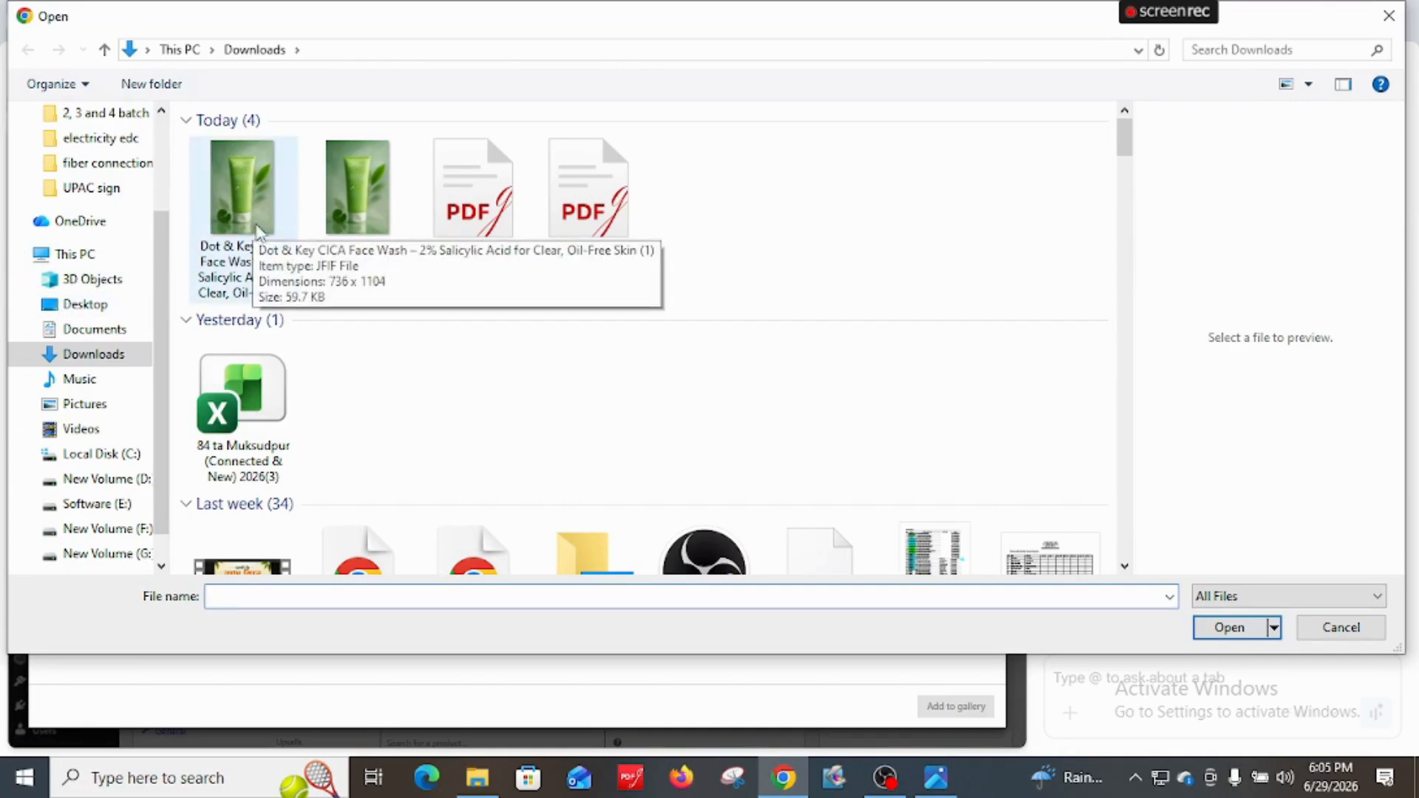
click(252, 219)
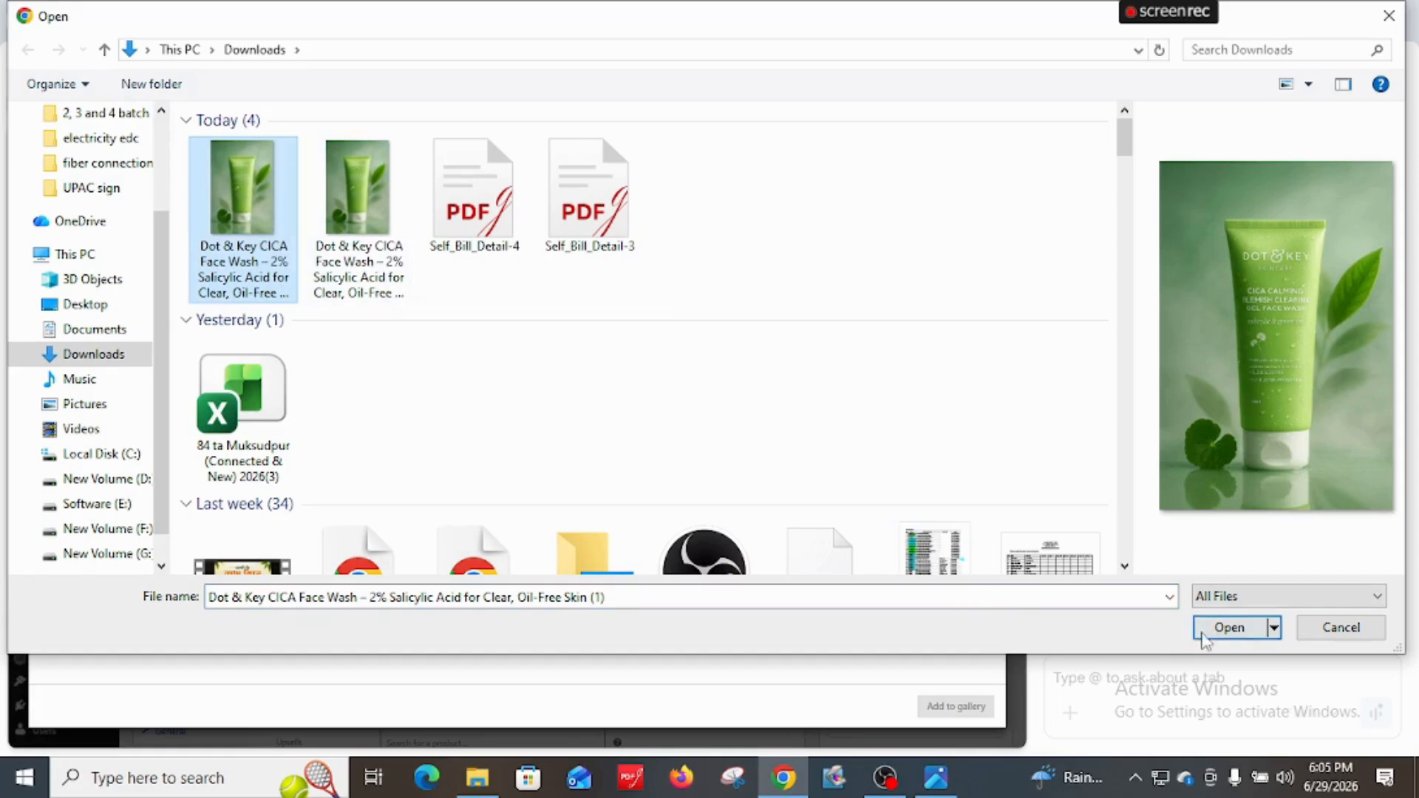
click(1230, 628)
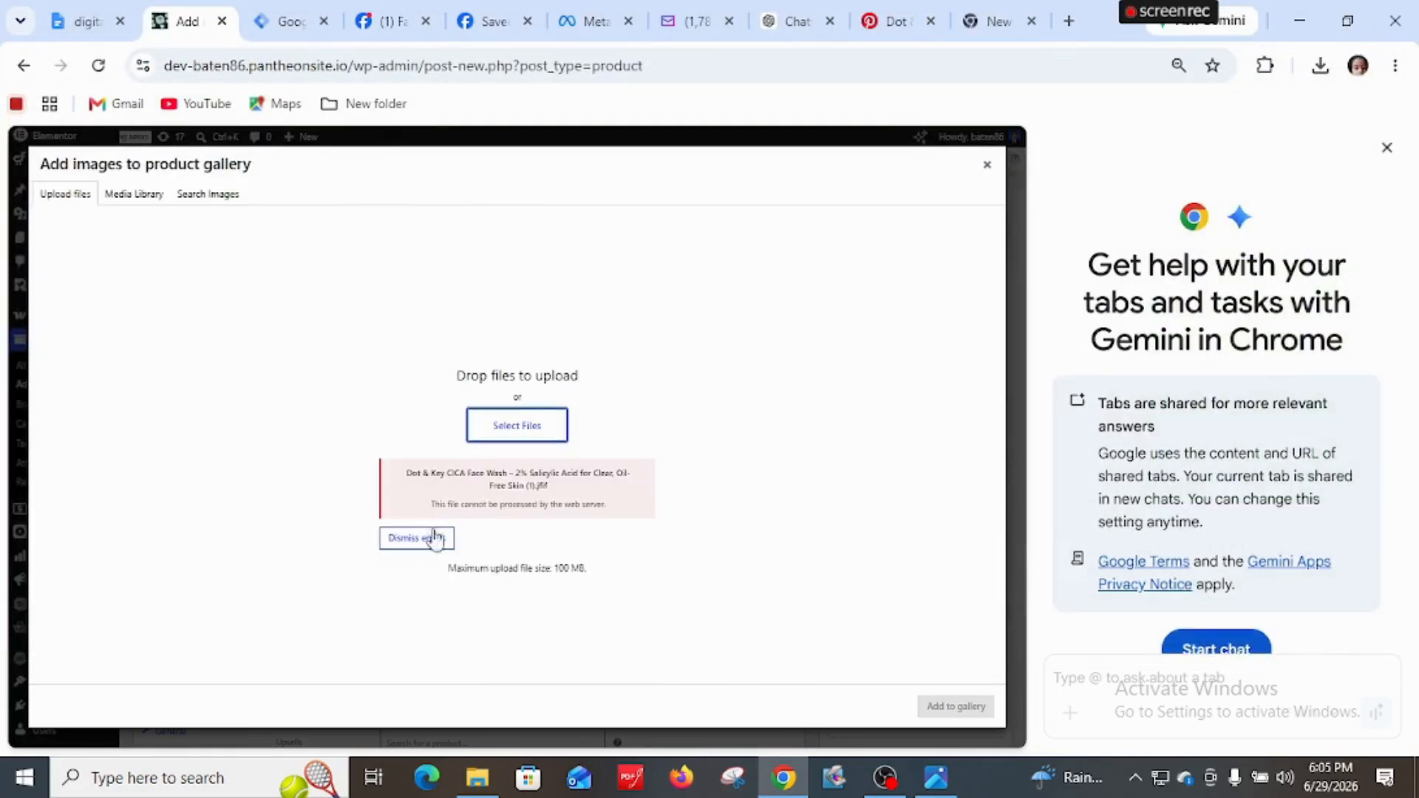
Minimize the browser, find the first Dot & Key face wash photo in the Downloads folder and open it for editing in Photos
click(1299, 20)
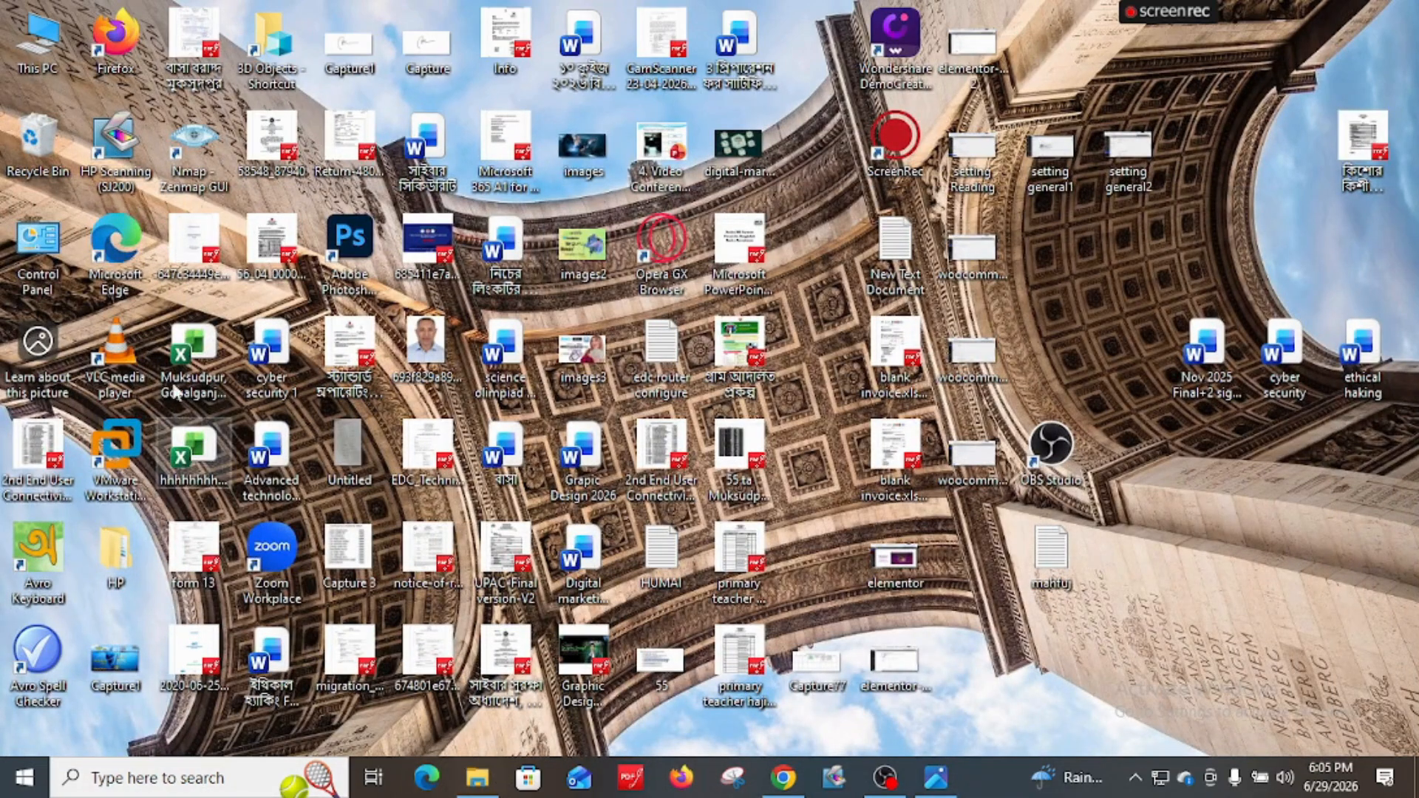
double_click(38, 74)
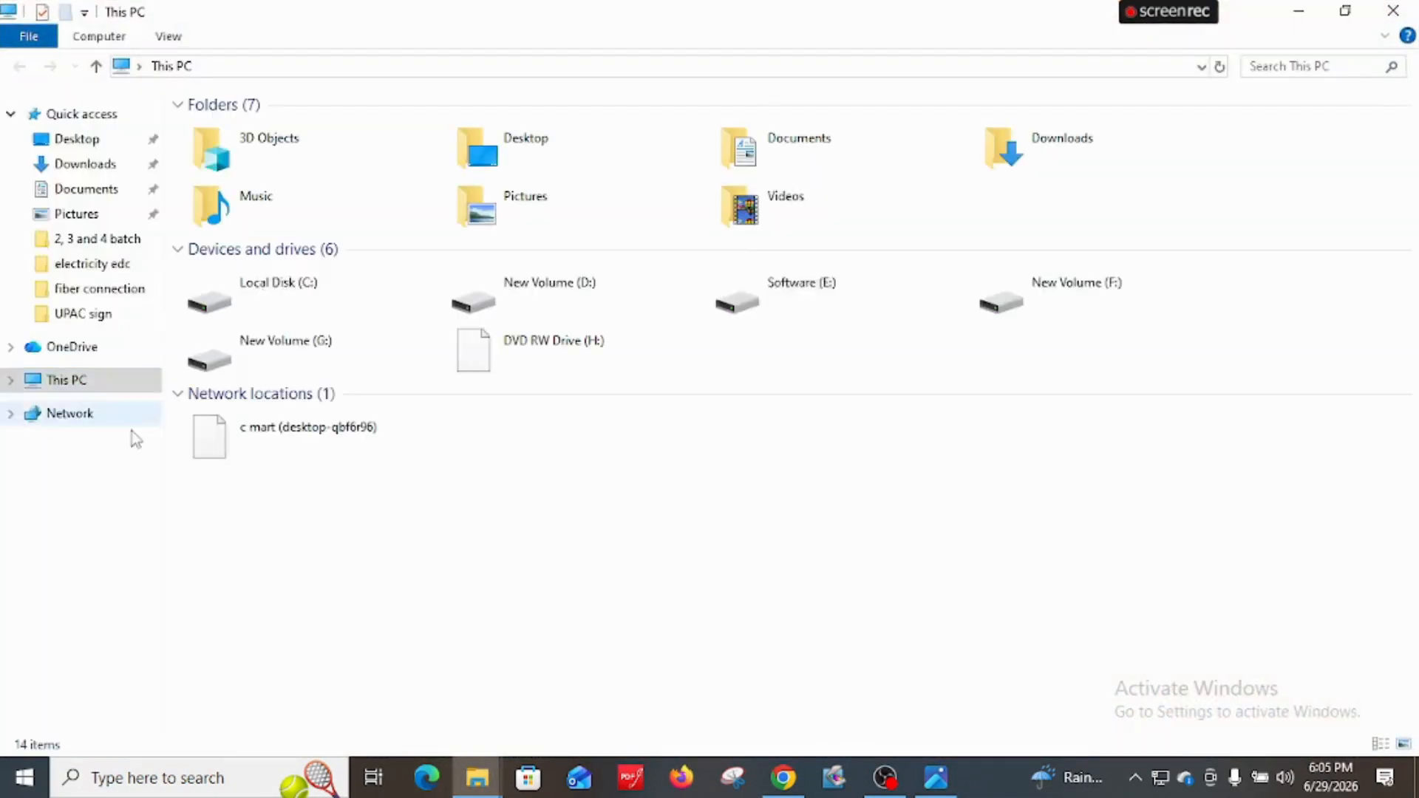
click(72, 482)
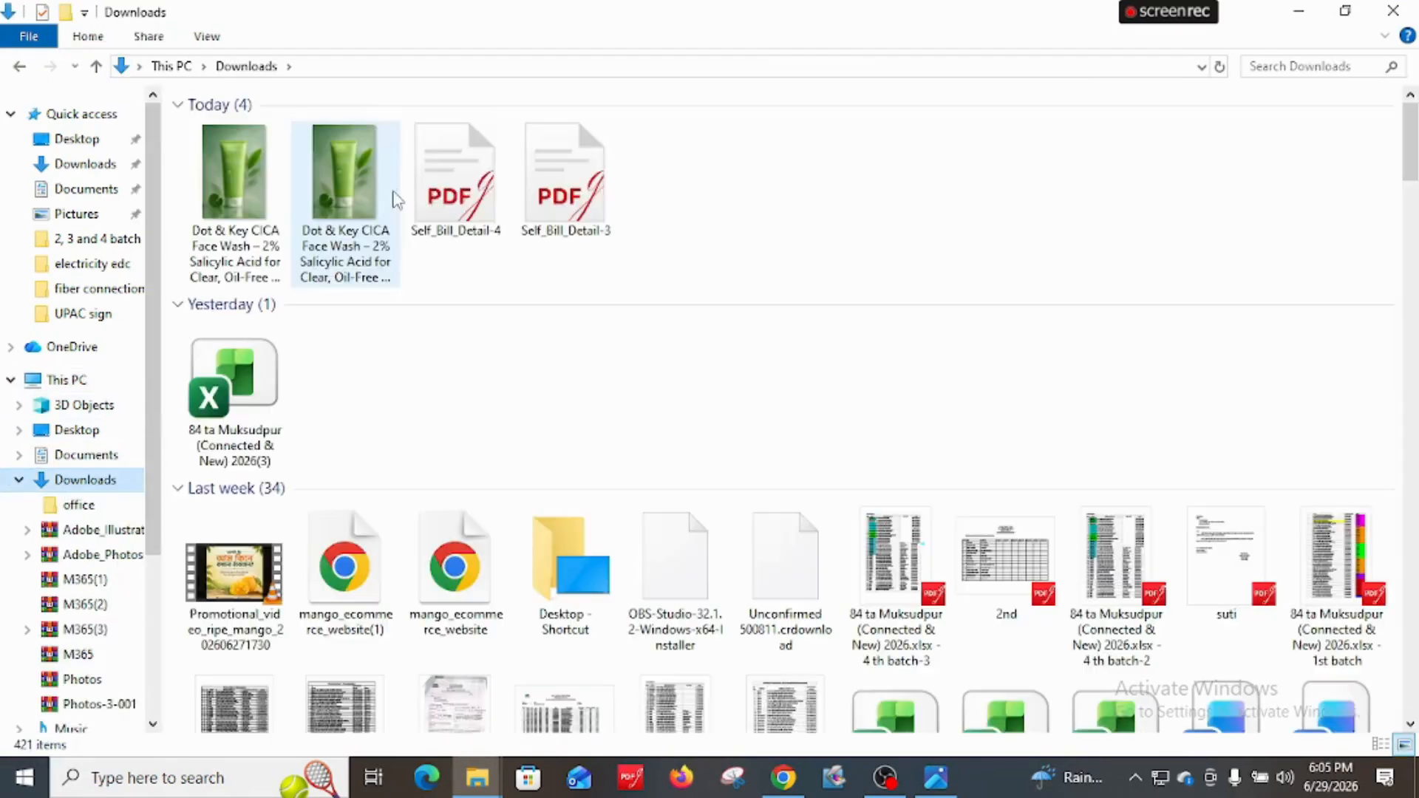
double_click(266, 206)
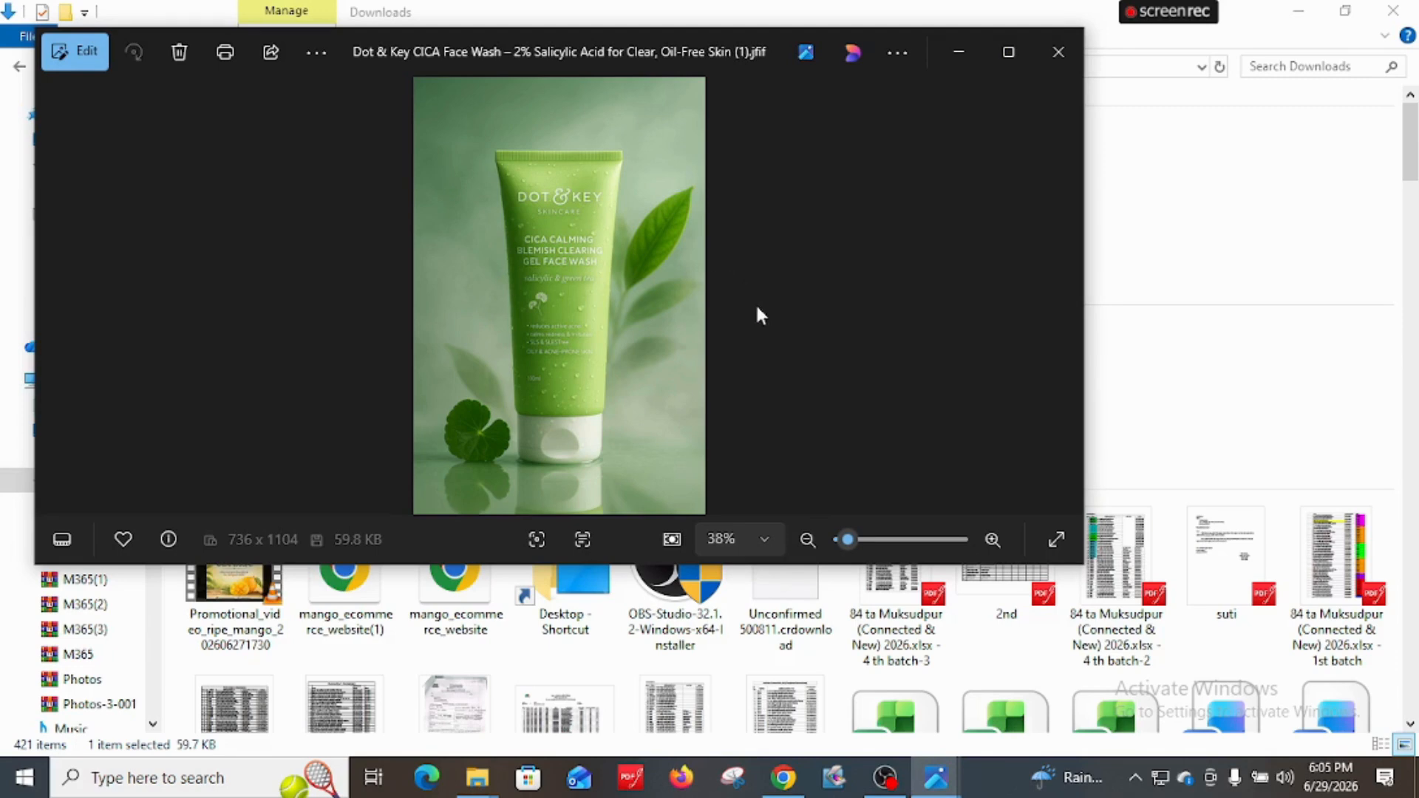
click(86, 53)
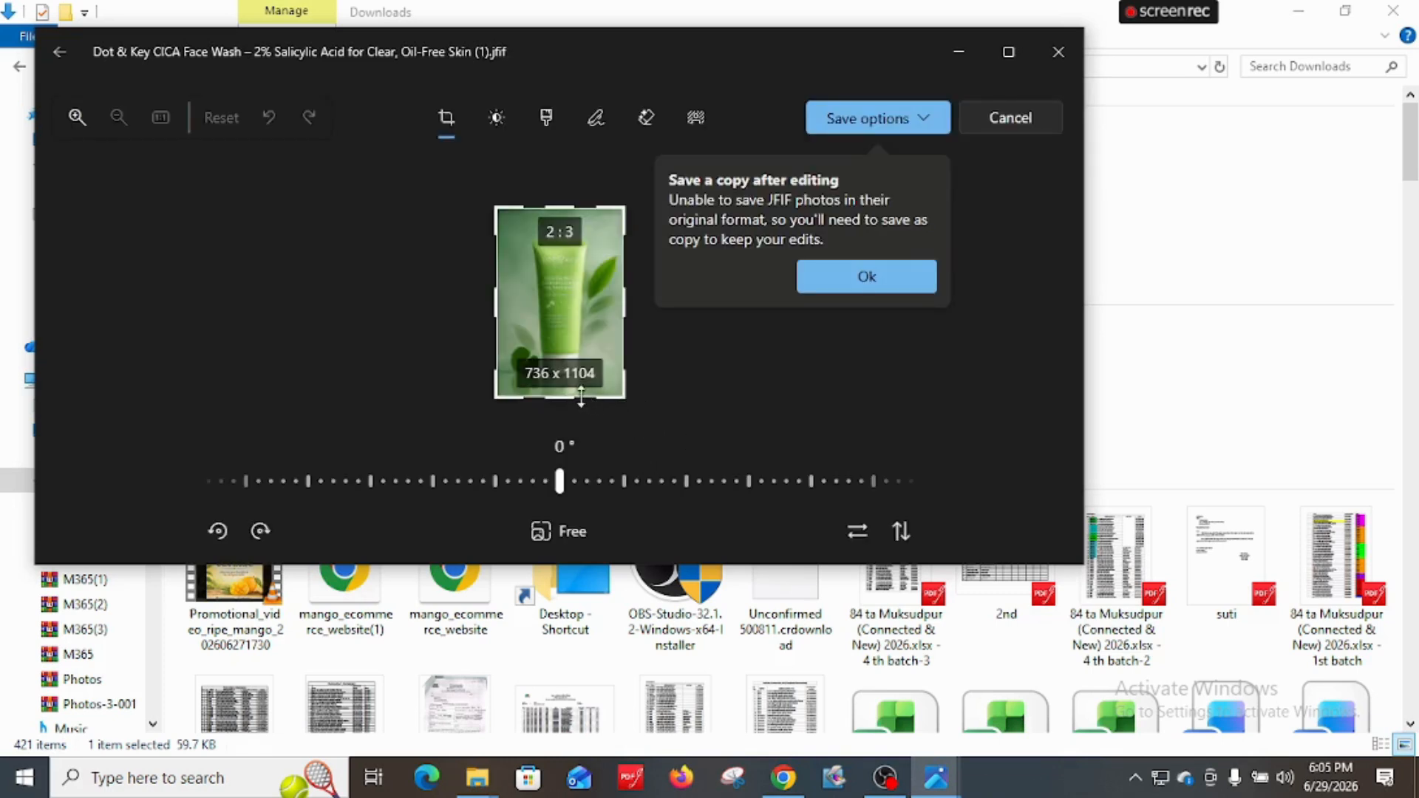
Crop the upper edge of the face wash photo to 736 x 945 and save it as the JPG copy "Dot" on the Desktop
drag(568, 209, 565, 232)
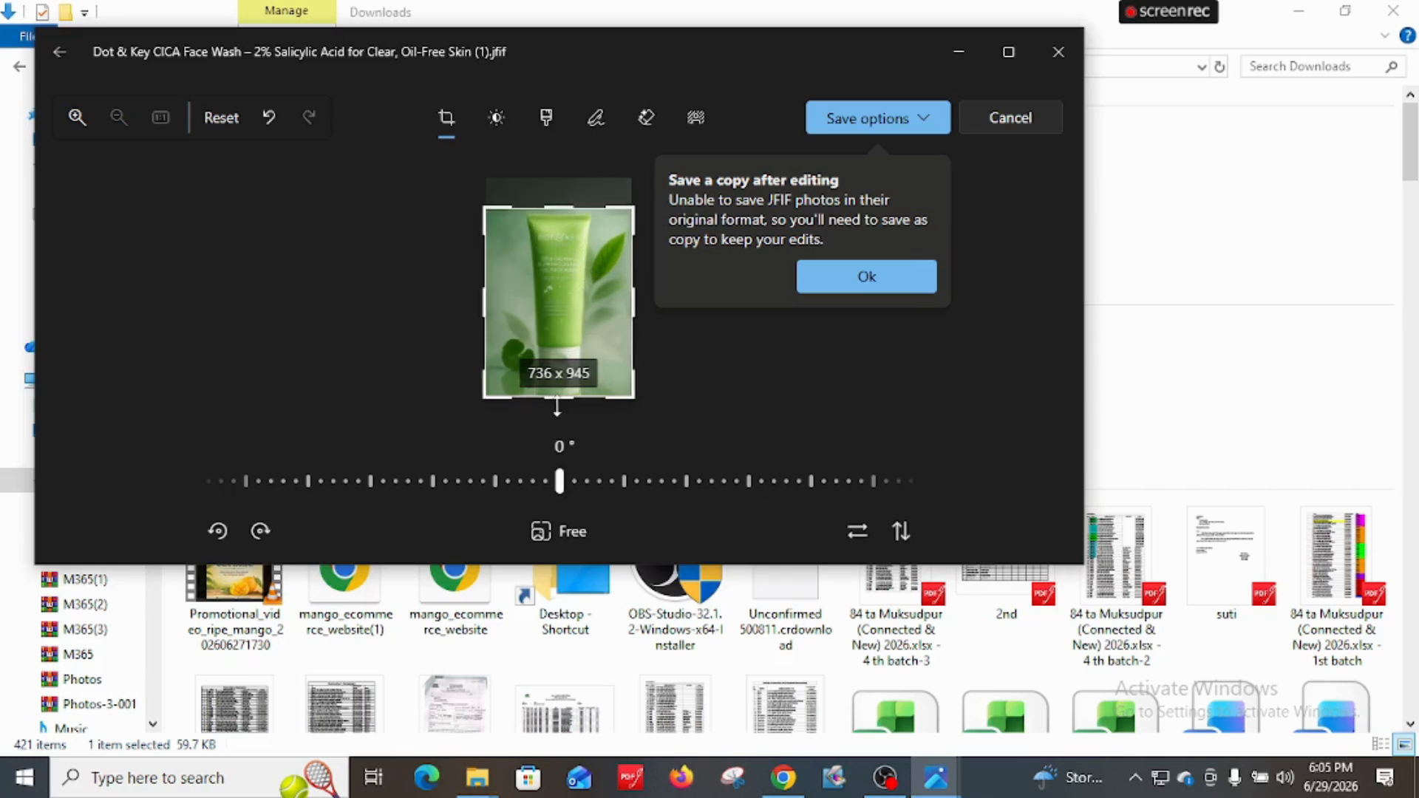
click(913, 124)
click(838, 169)
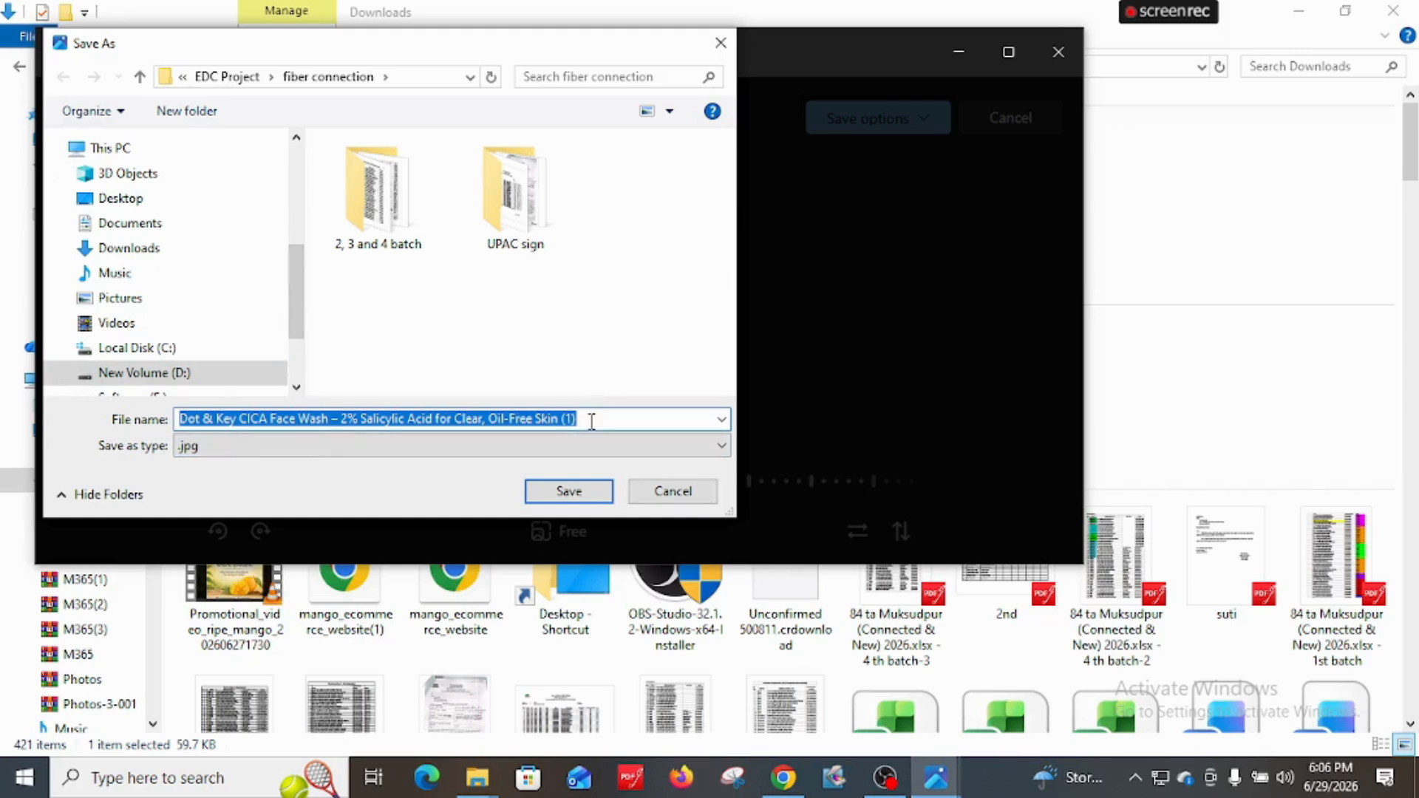
drag(596, 416, 208, 423)
key(BackSpace)
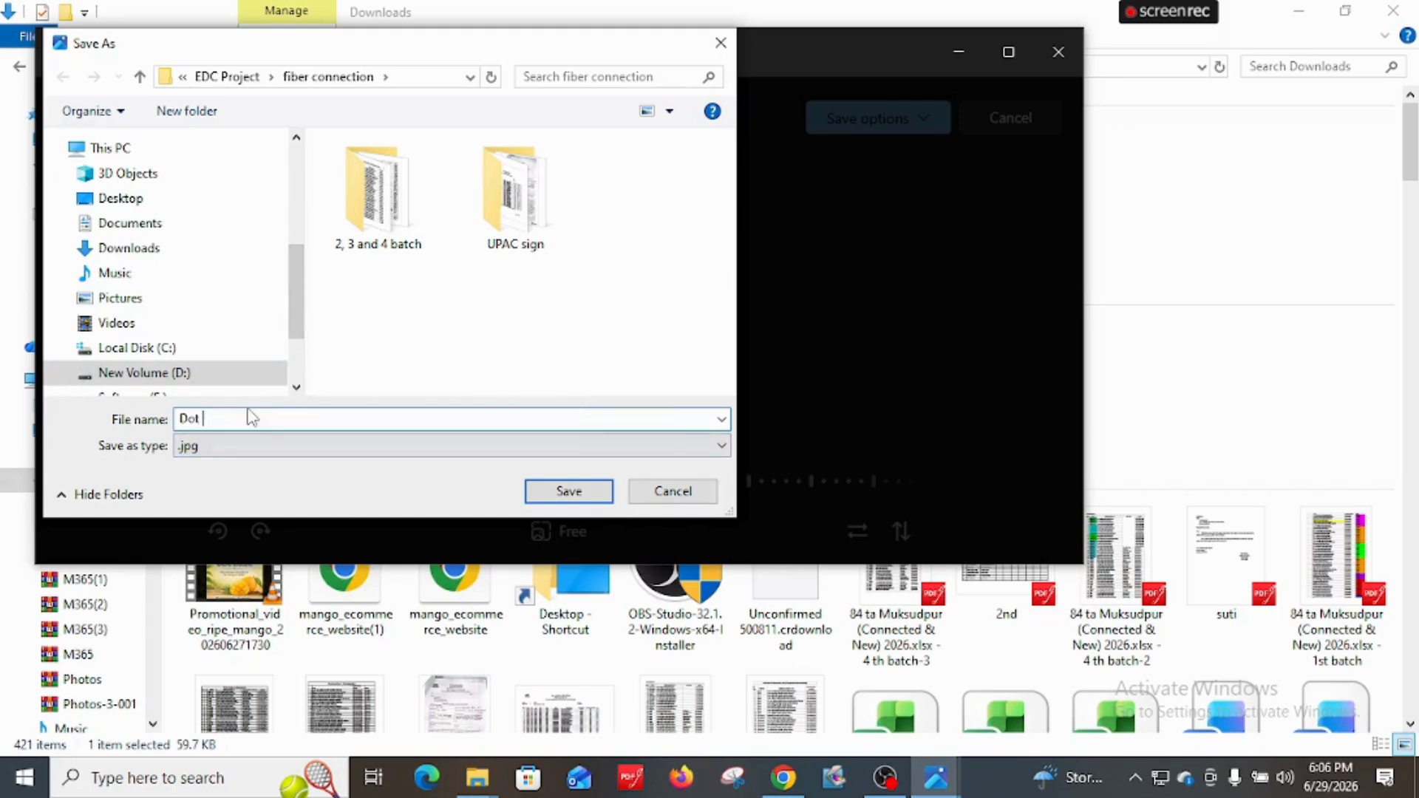
click(122, 199)
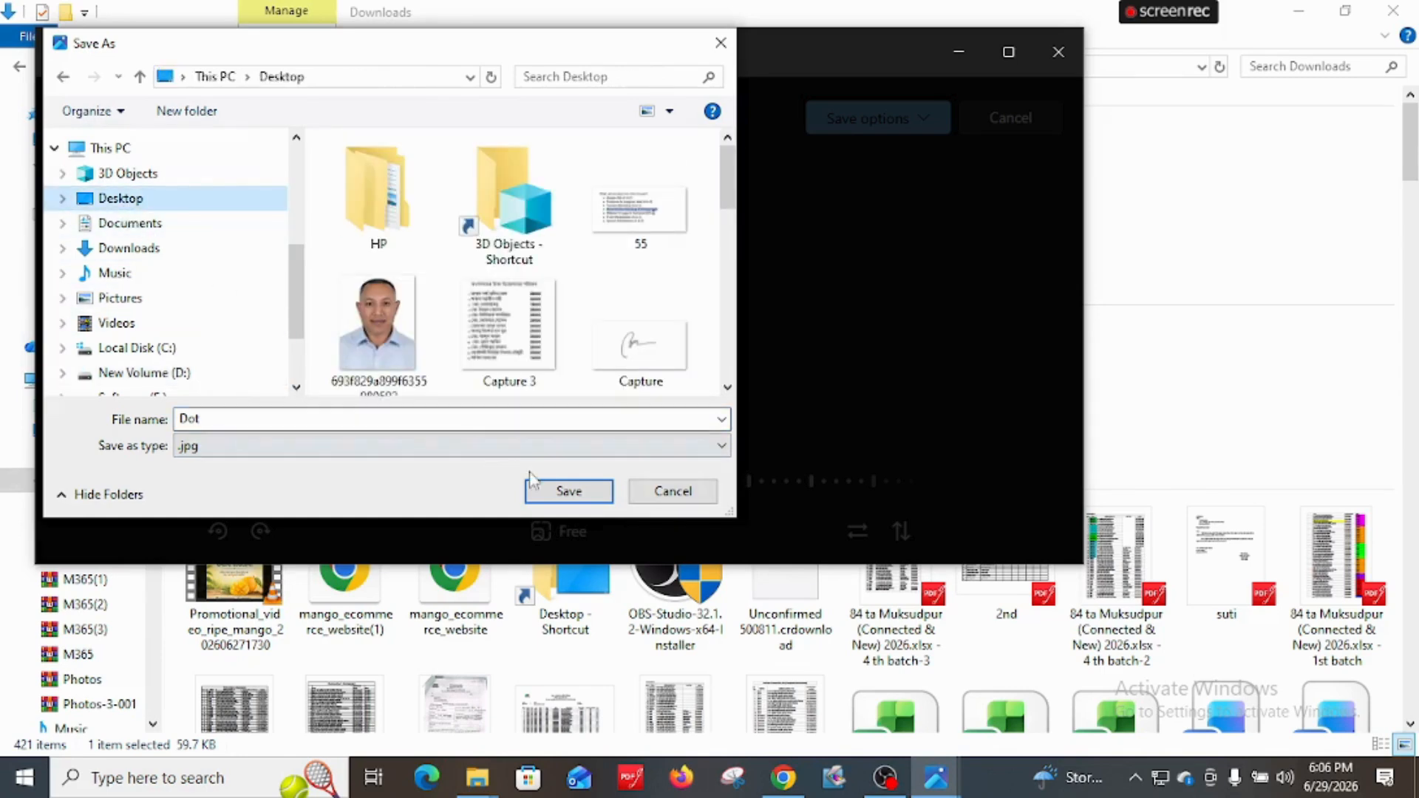
click(563, 492)
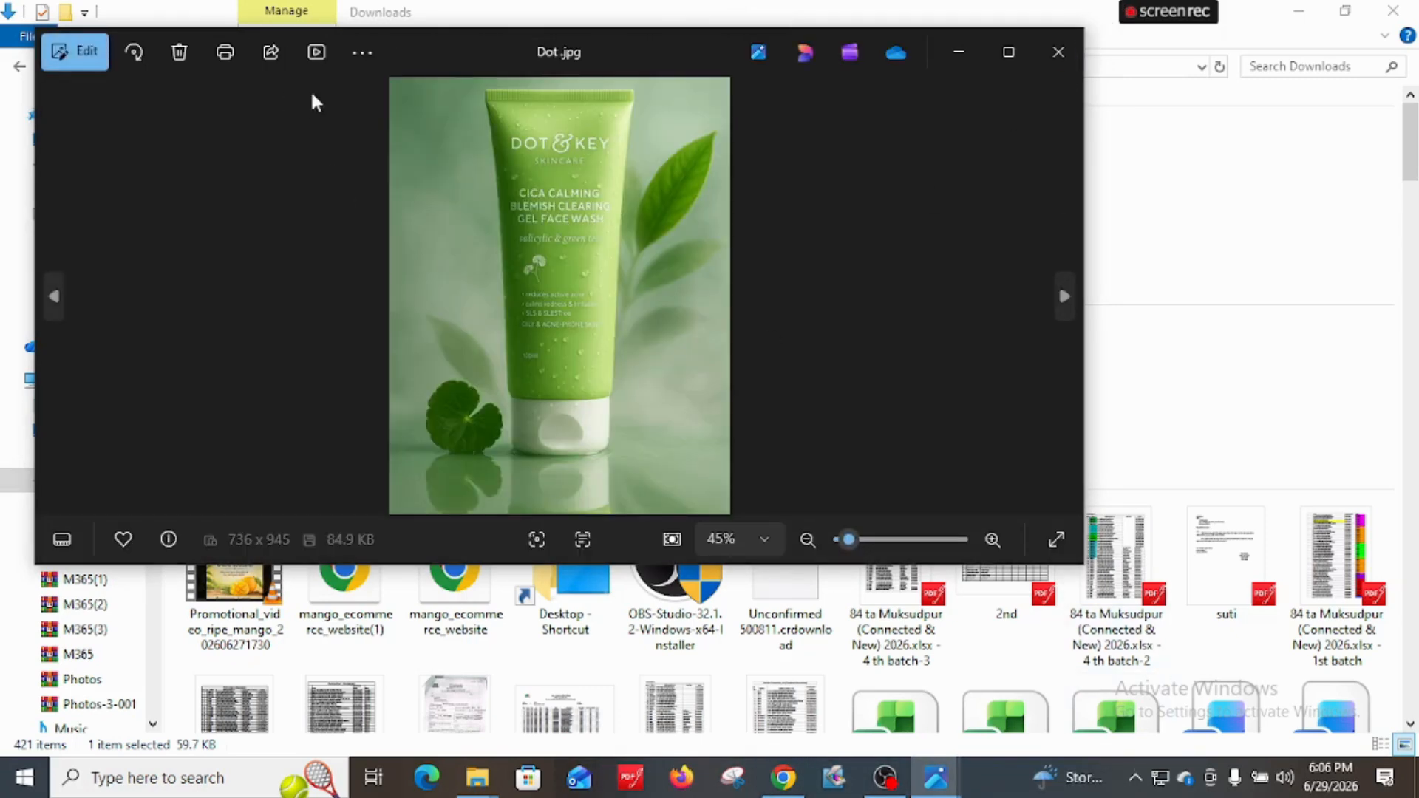
Return to the product gallery dialog in Chrome, dismiss the upload error and upload the "Dot" image from the Desktop
click(783, 778)
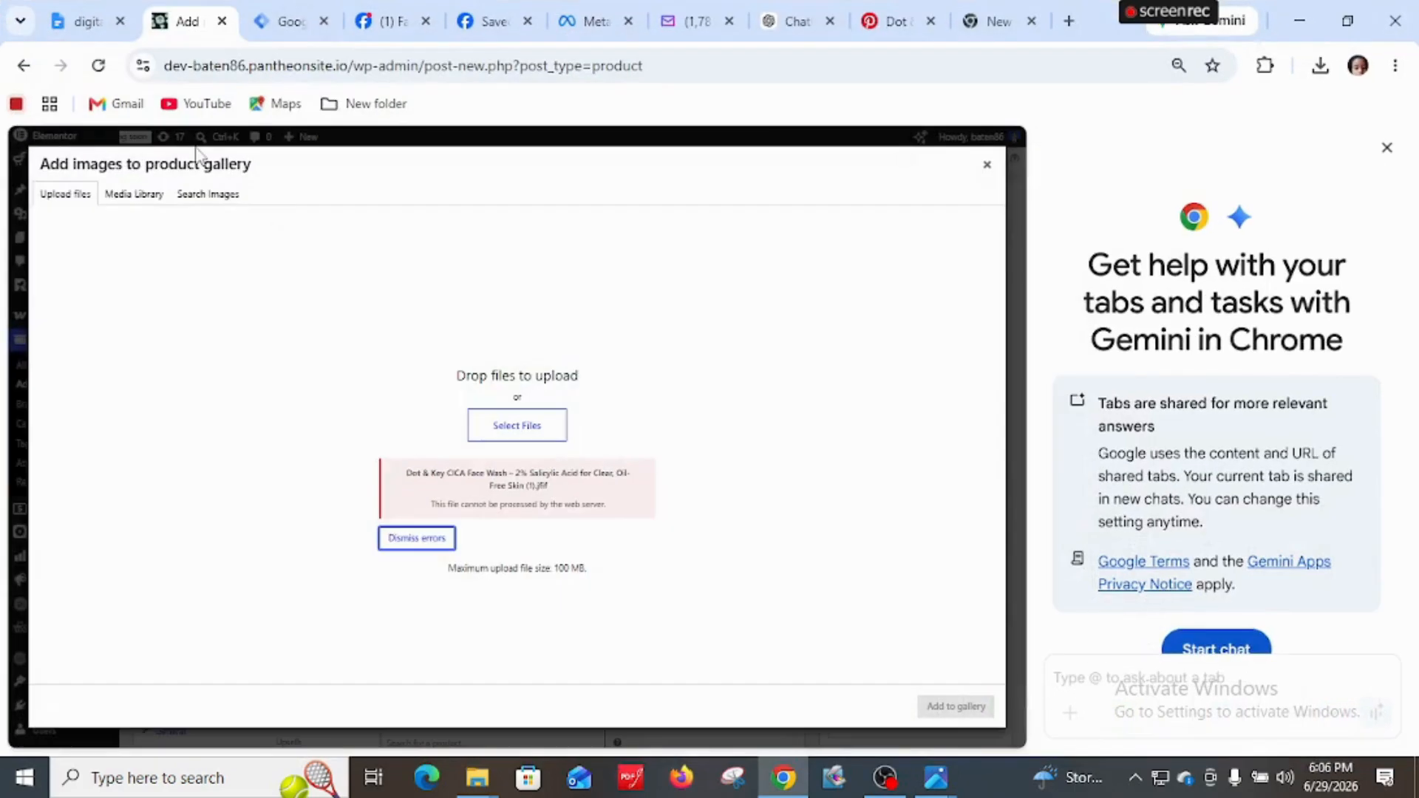
click(418, 538)
click(499, 432)
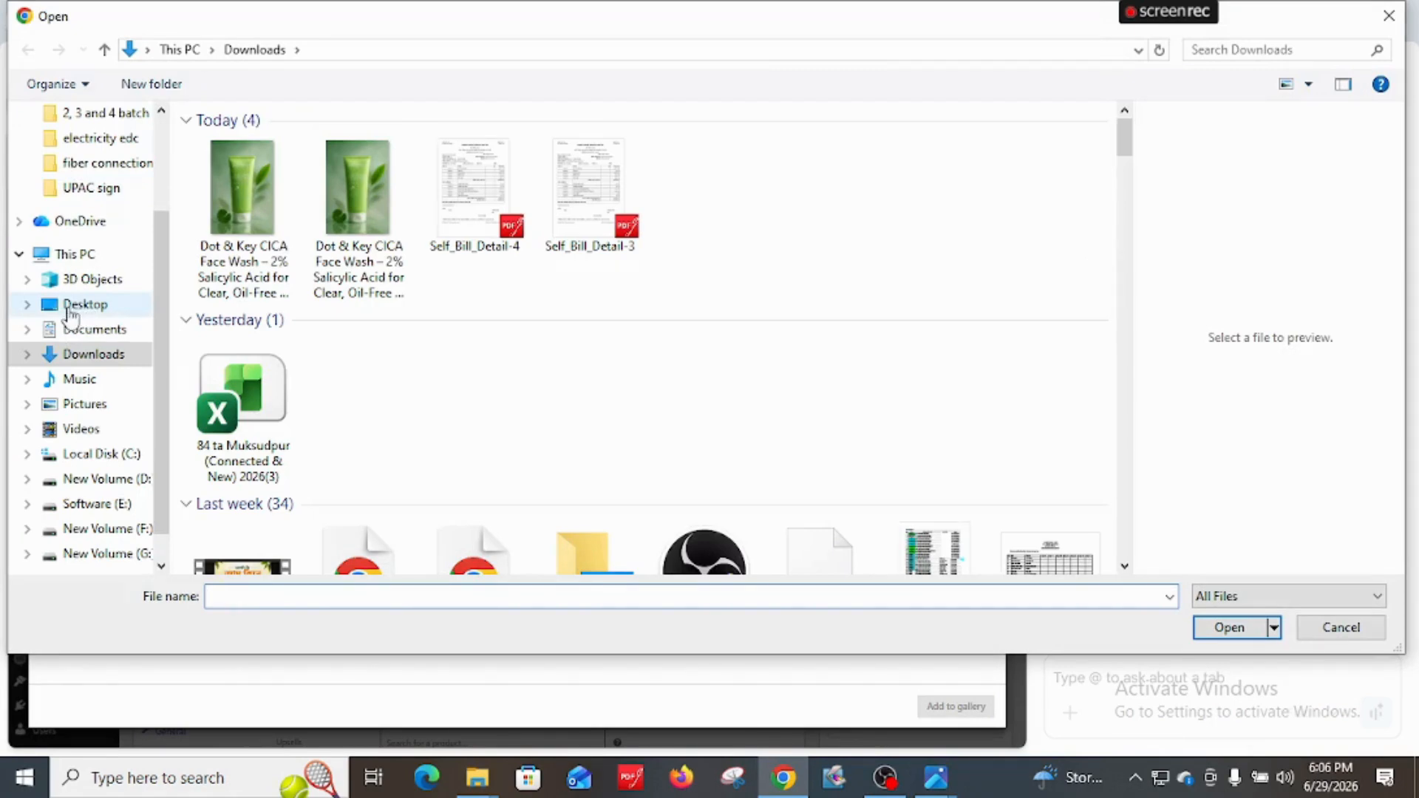
click(82, 314)
scroll(824, 339, down, 8)
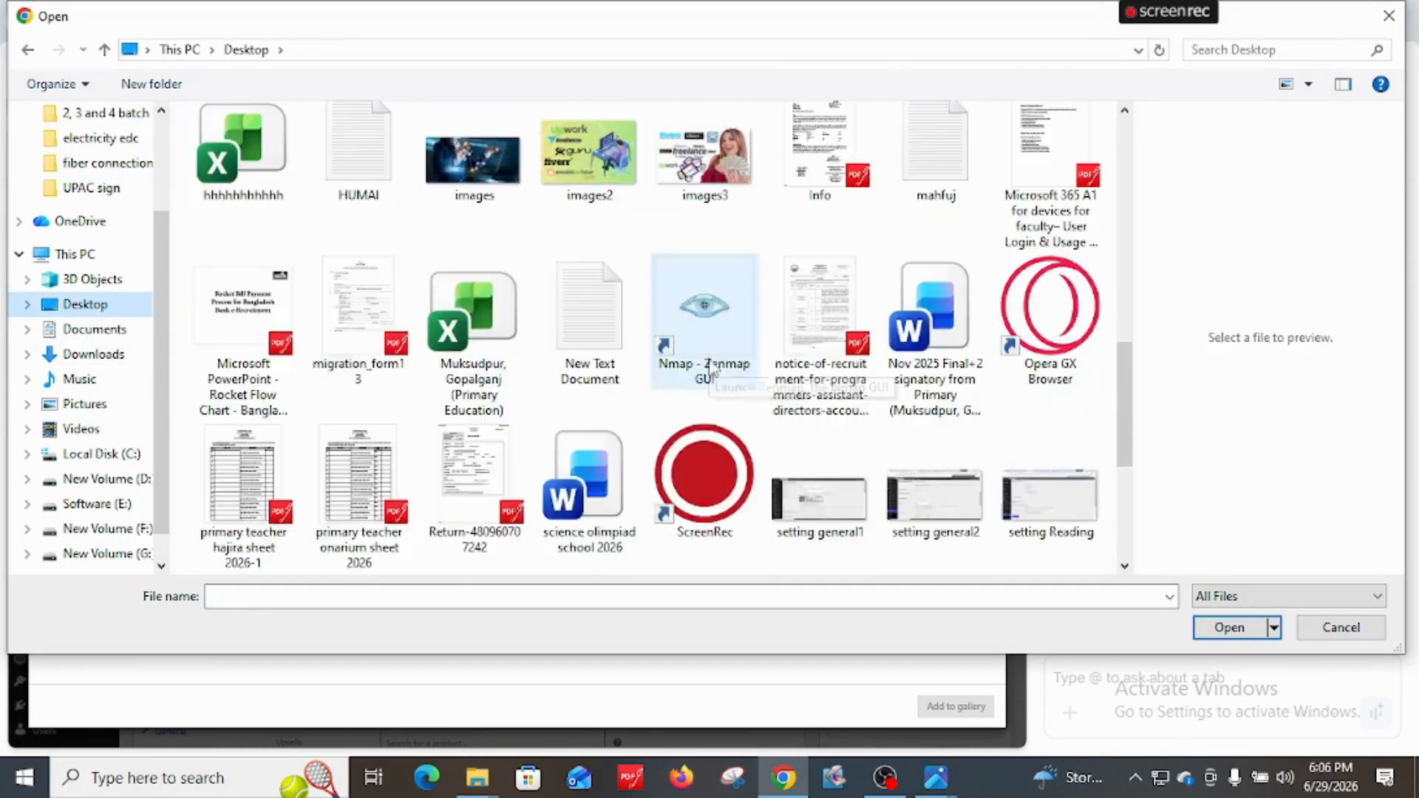
scroll(825, 339, up, 3)
click(934, 155)
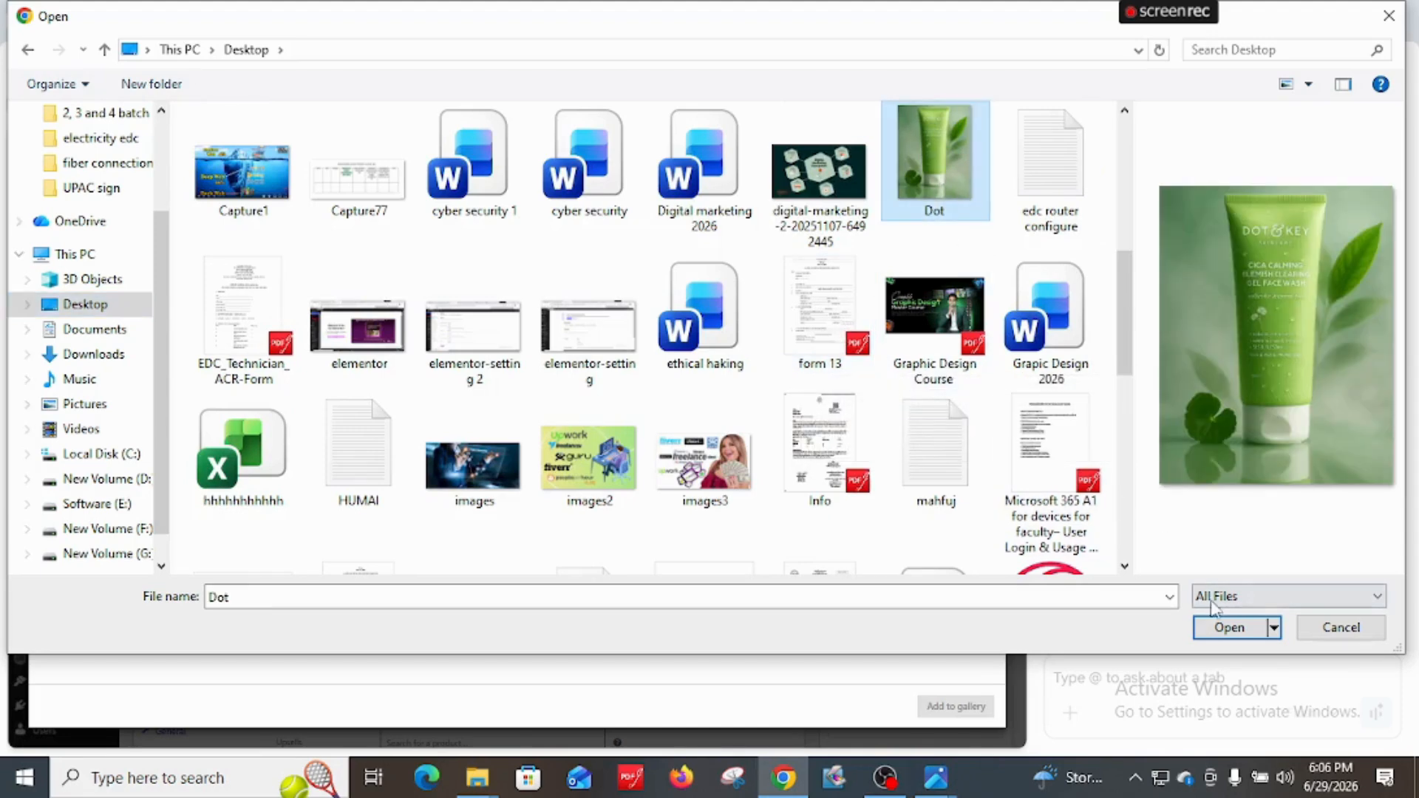
click(1229, 628)
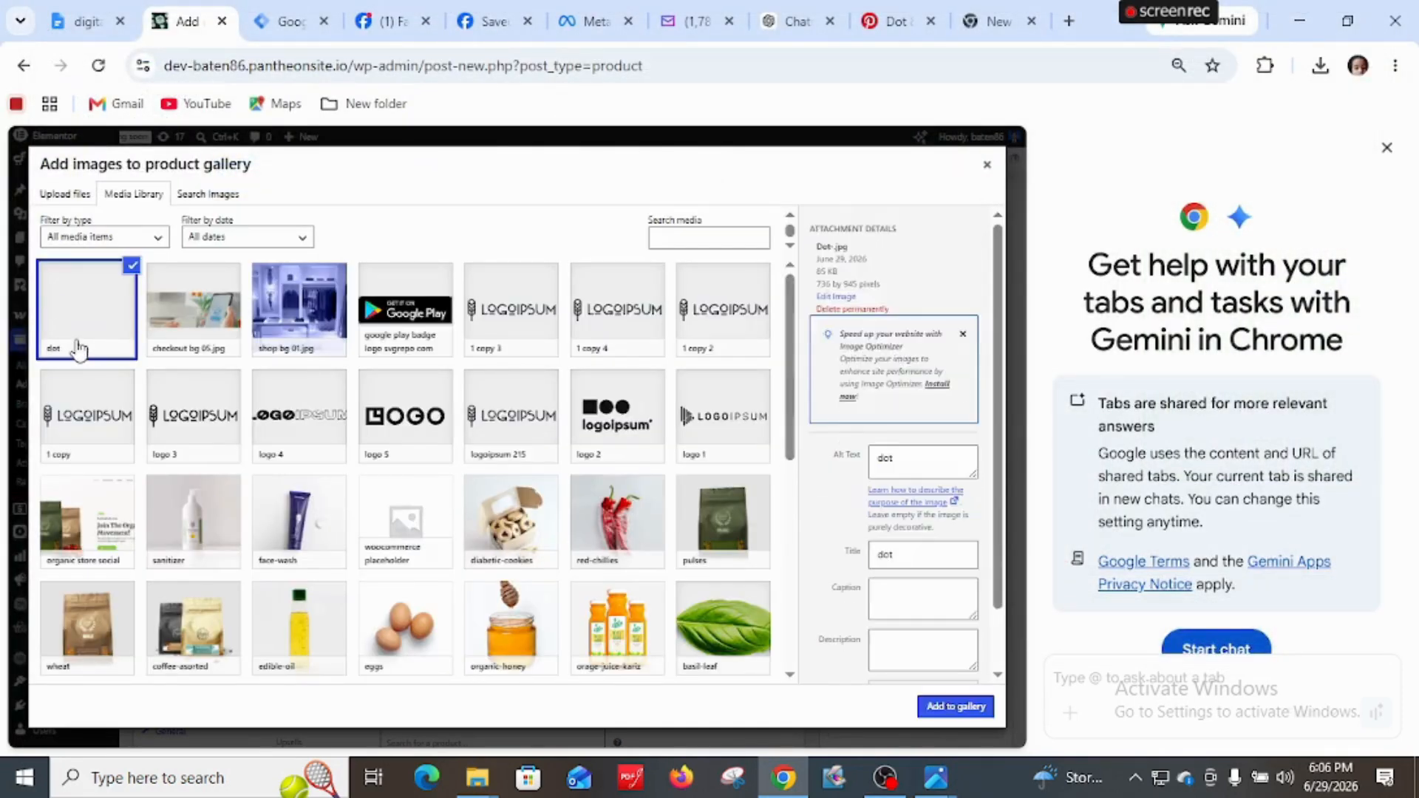
Select the uploaded "dot" image in the media library and add it to the product gallery
click(74, 346)
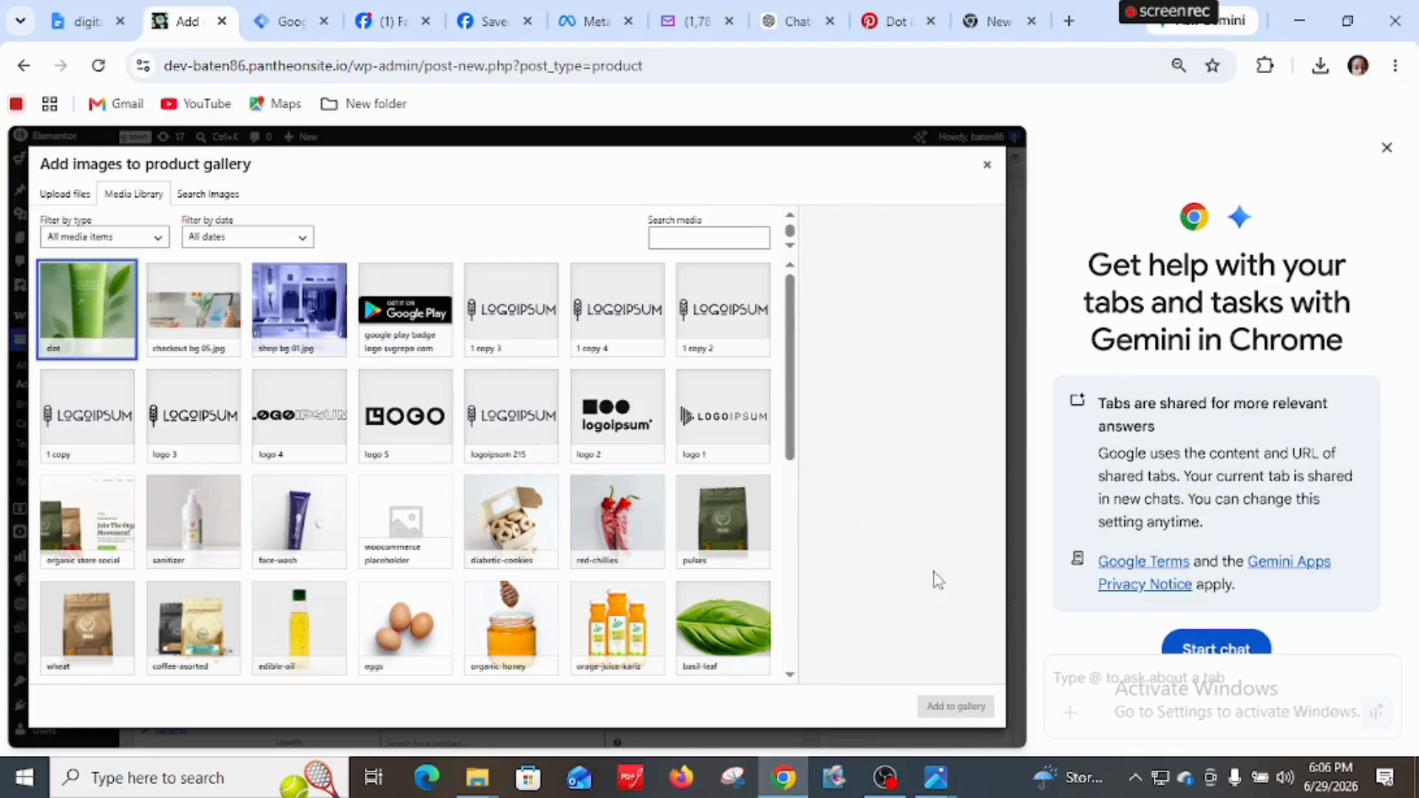
scroll(518, 379, down, 2)
scroll(566, 384, up, 2)
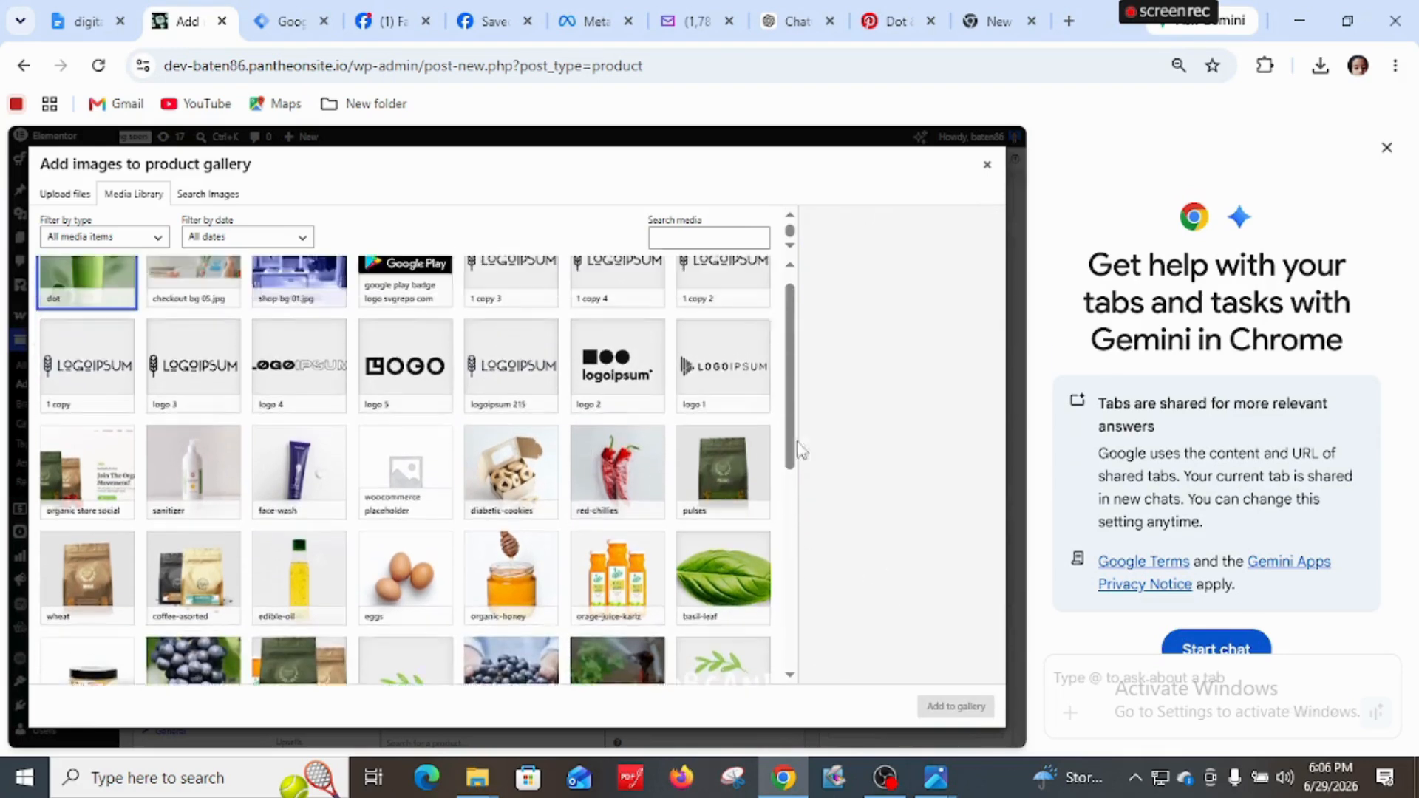
click(82, 307)
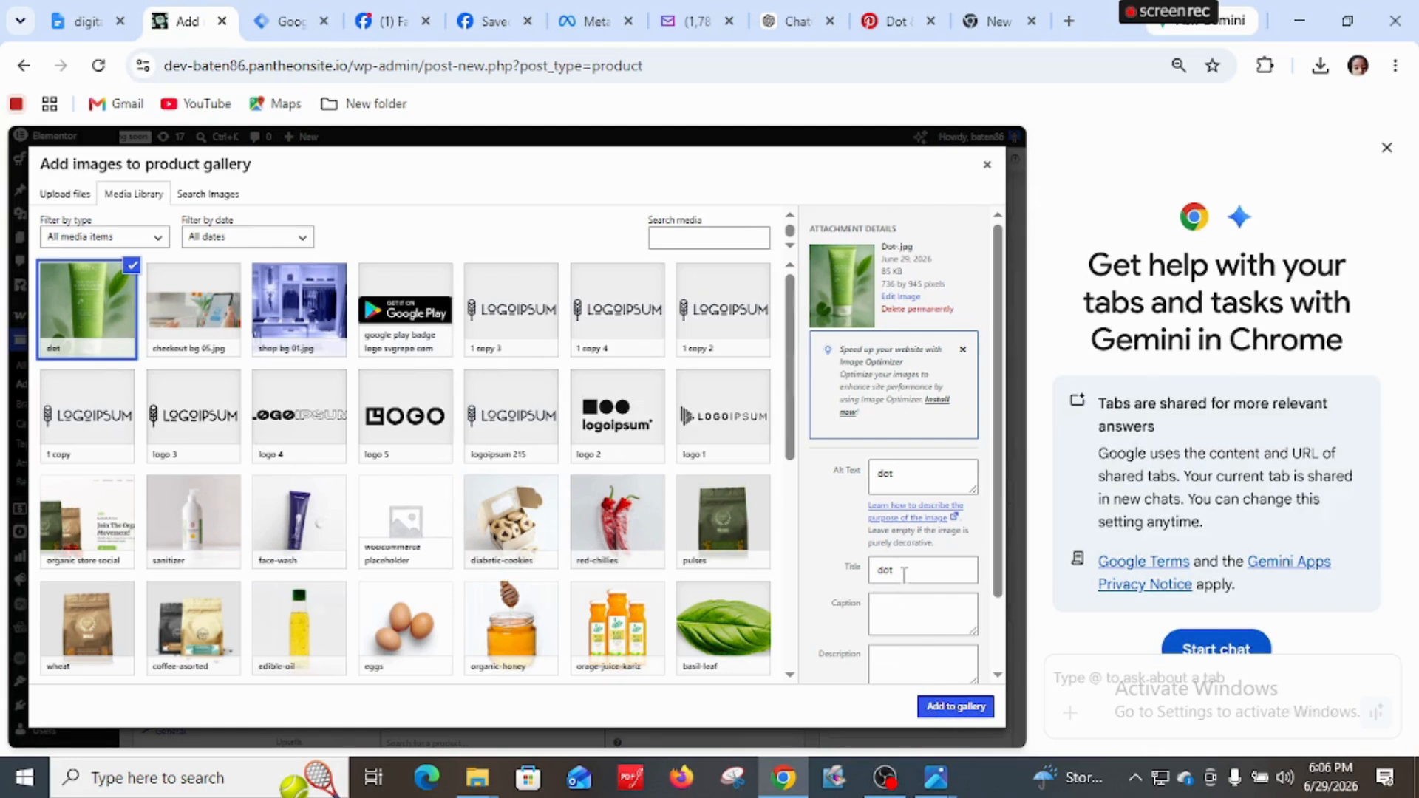
scroll(917, 620, down, 2)
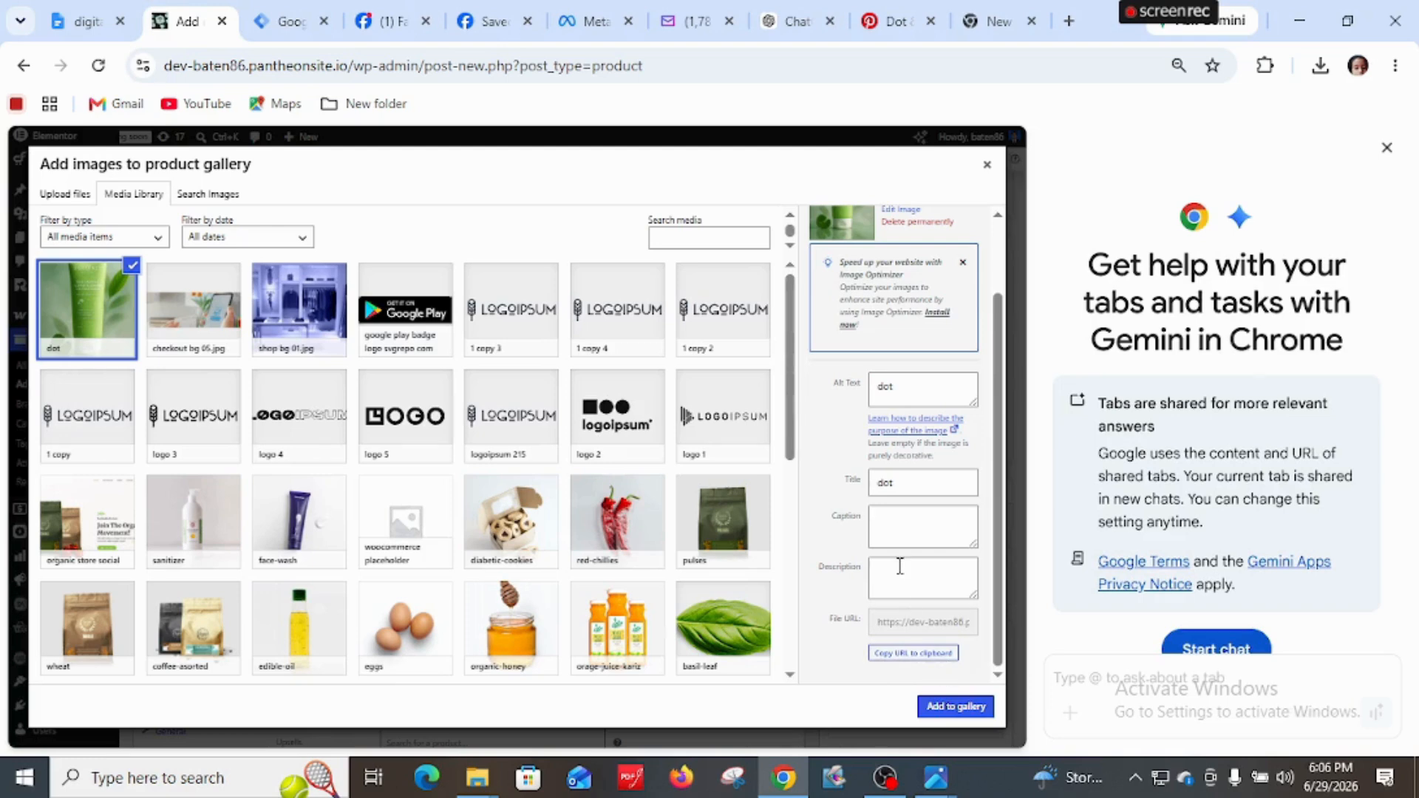
click(956, 706)
Review the filled-in sections of the "face wash lemon" product and publish it
scroll(488, 488, down, 3)
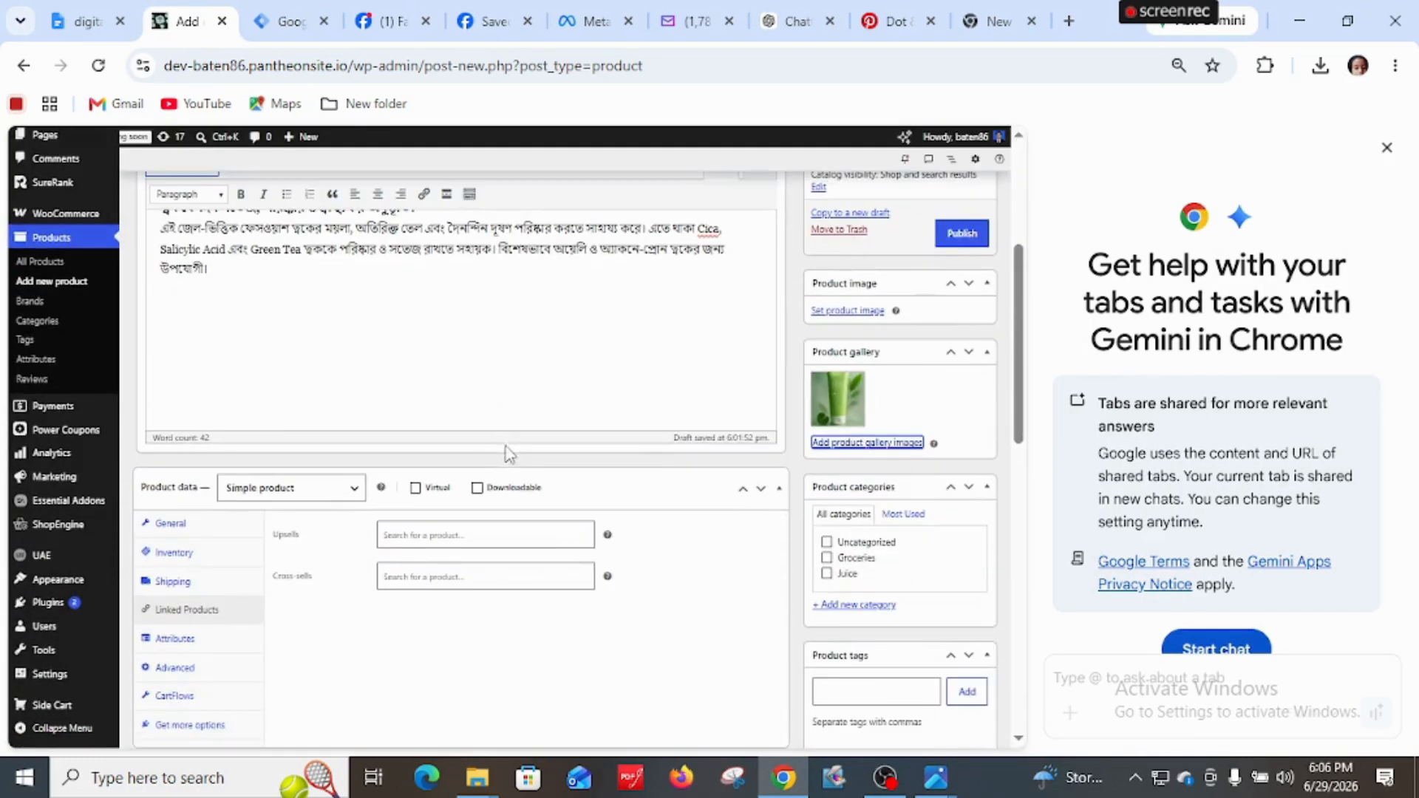
scroll(547, 354, down, 3)
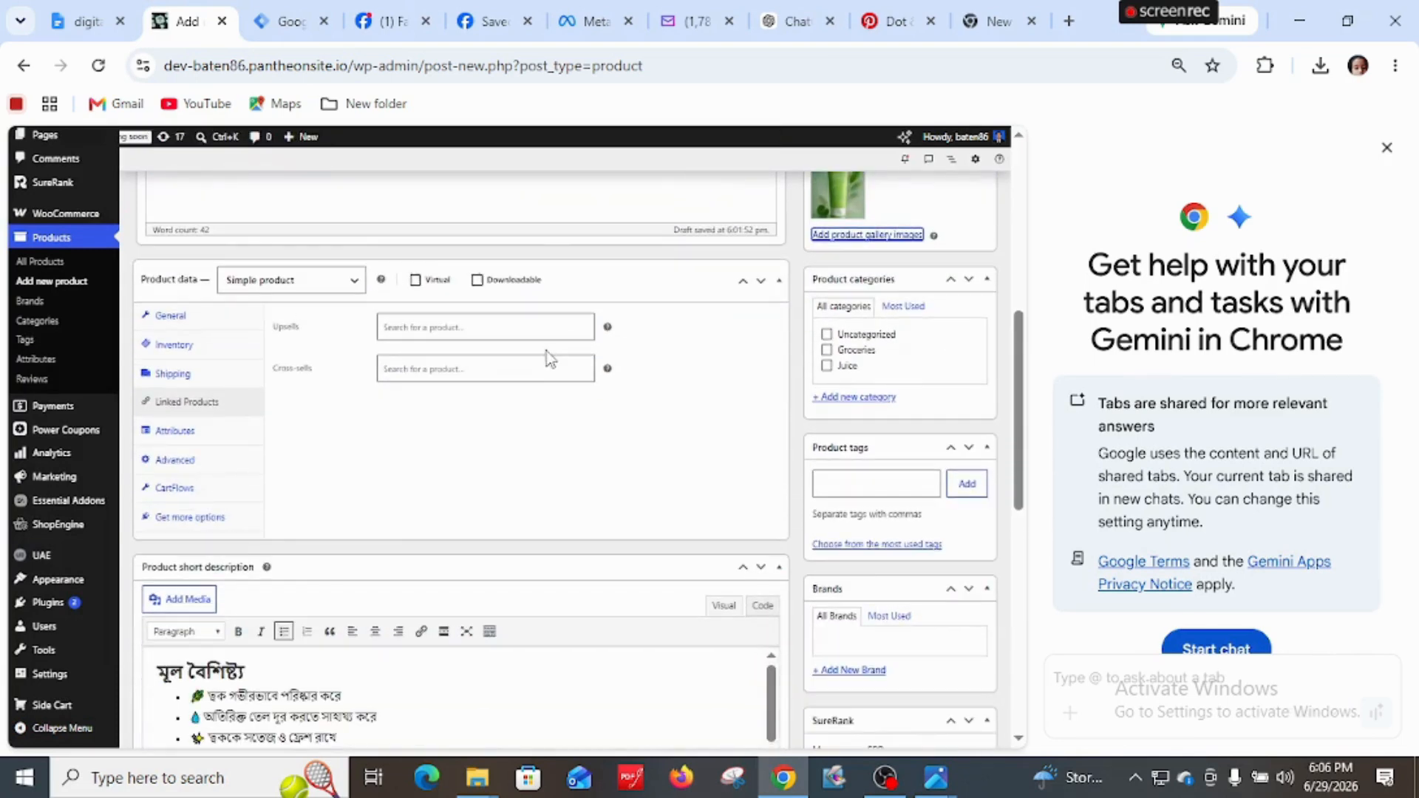
scroll(780, 463, down, 2)
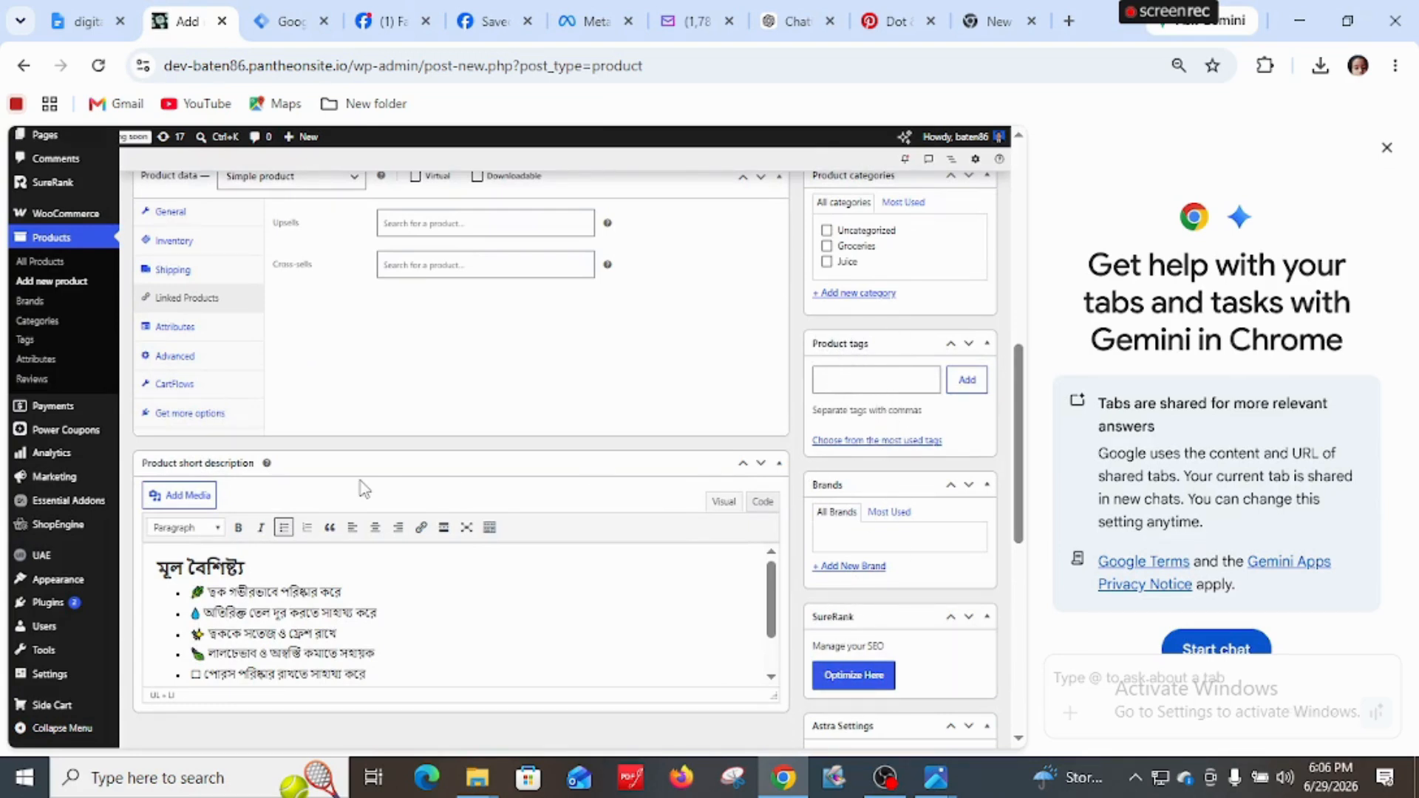
scroll(839, 458, down, 4)
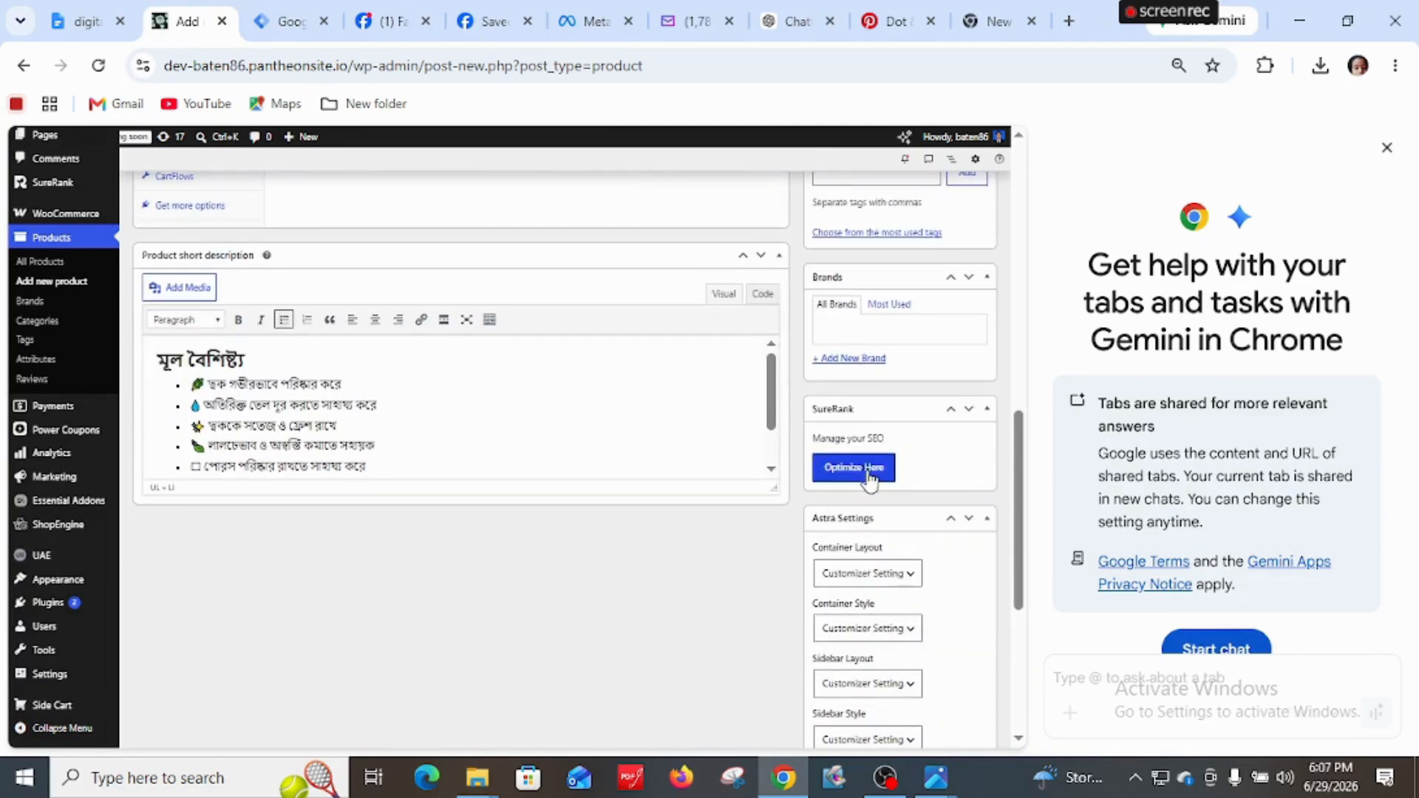
scroll(871, 479, down, 4)
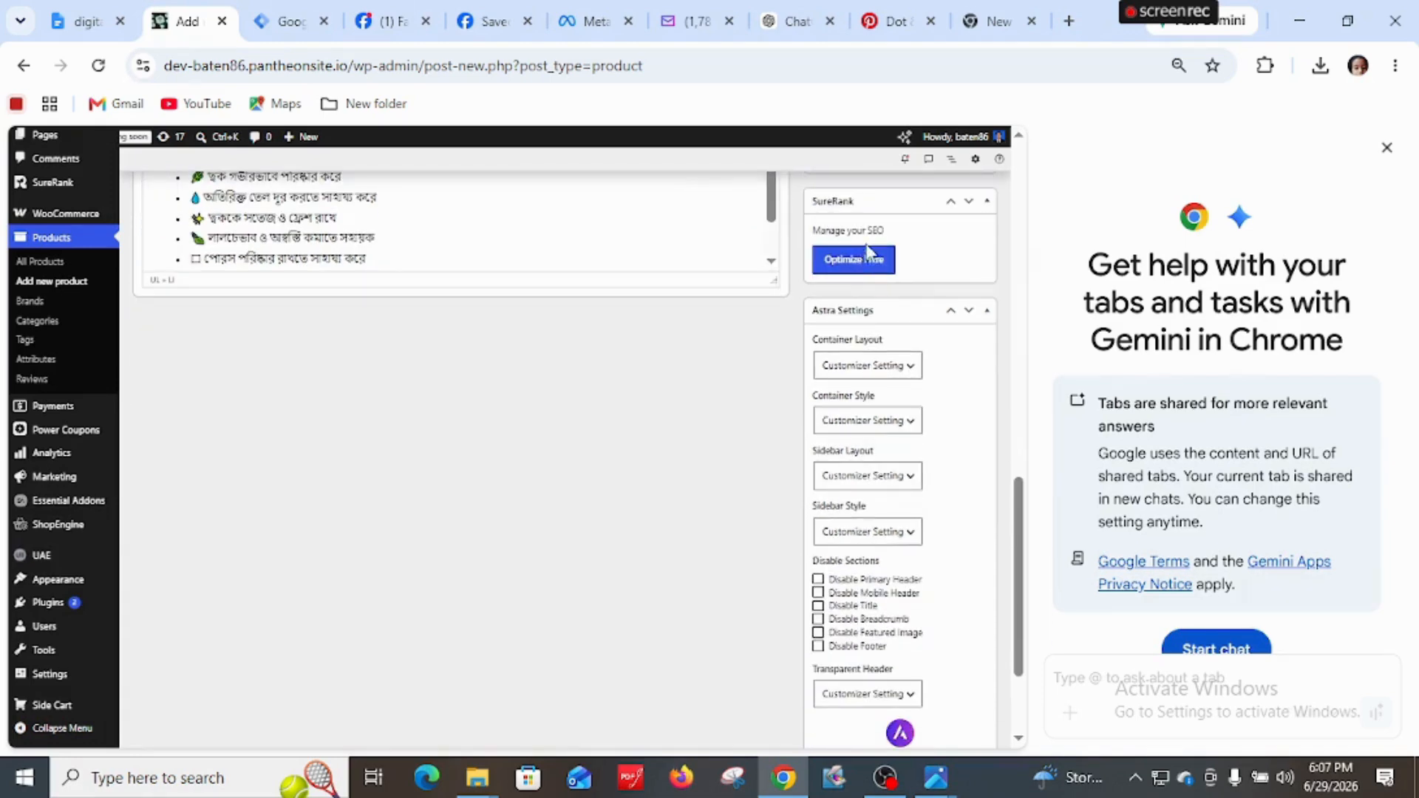
scroll(854, 332, down, 3)
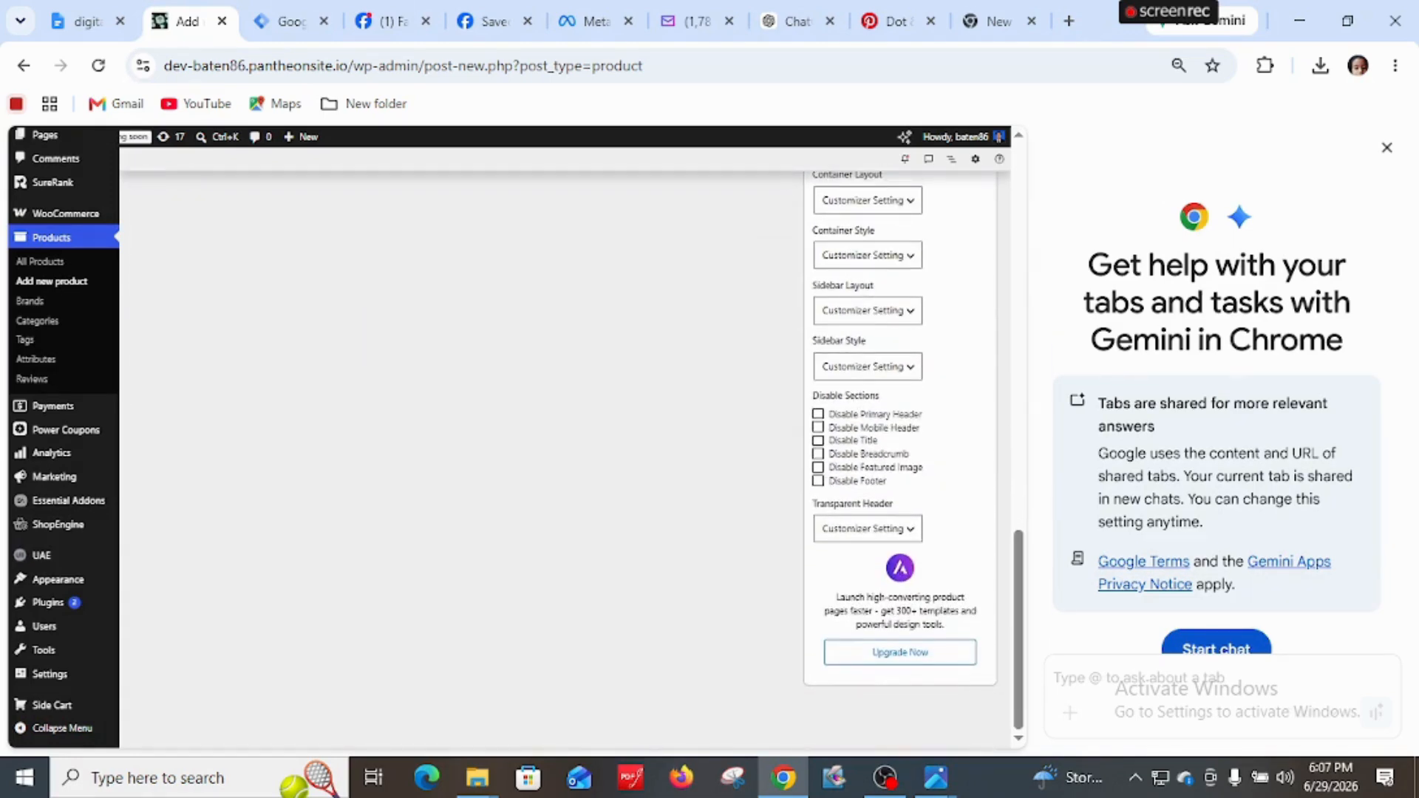
scroll(643, 406, up, 10)
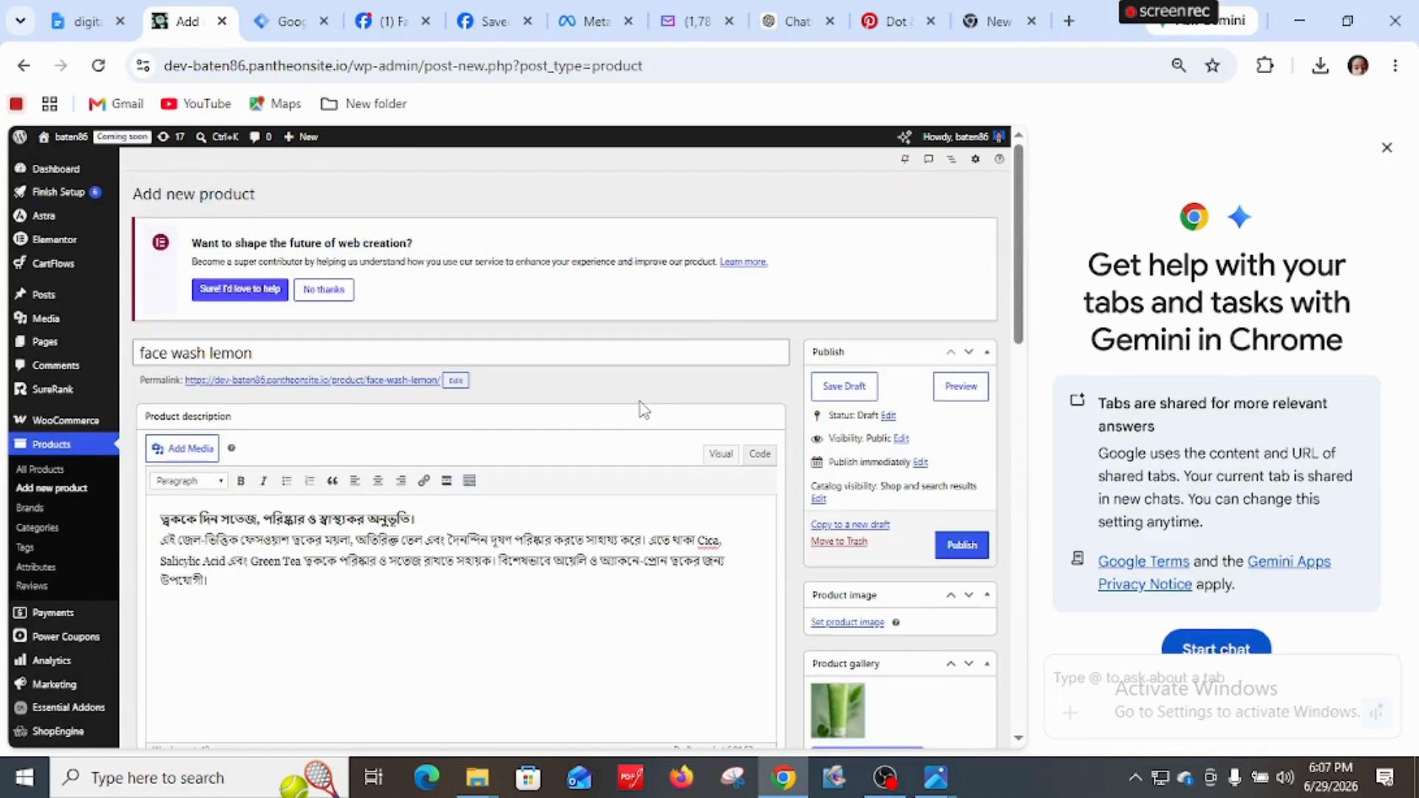
click(963, 547)
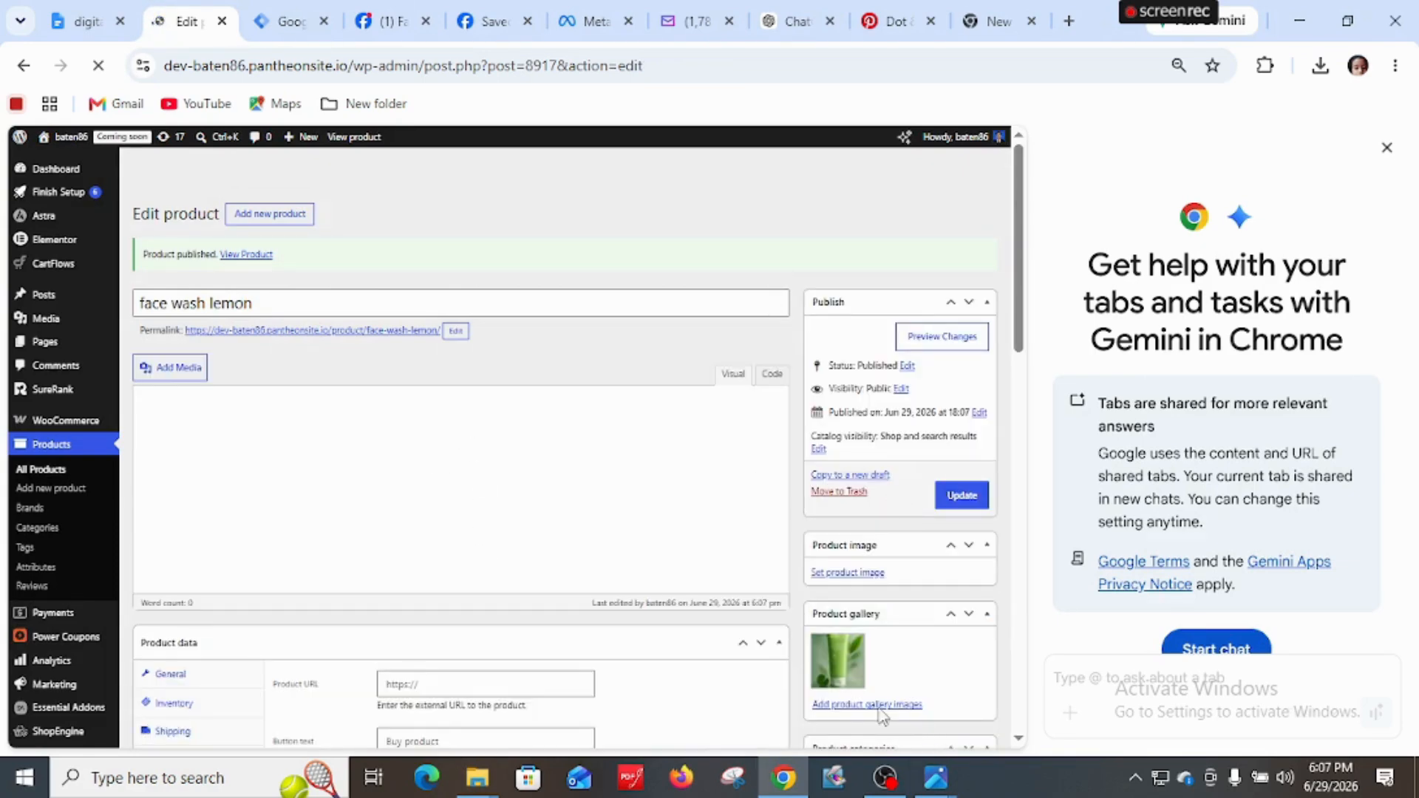
Preview the published face wash product in the store and examine its image, prices, category and description
scroll(659, 541, down, 3)
scroll(599, 465, up, 3)
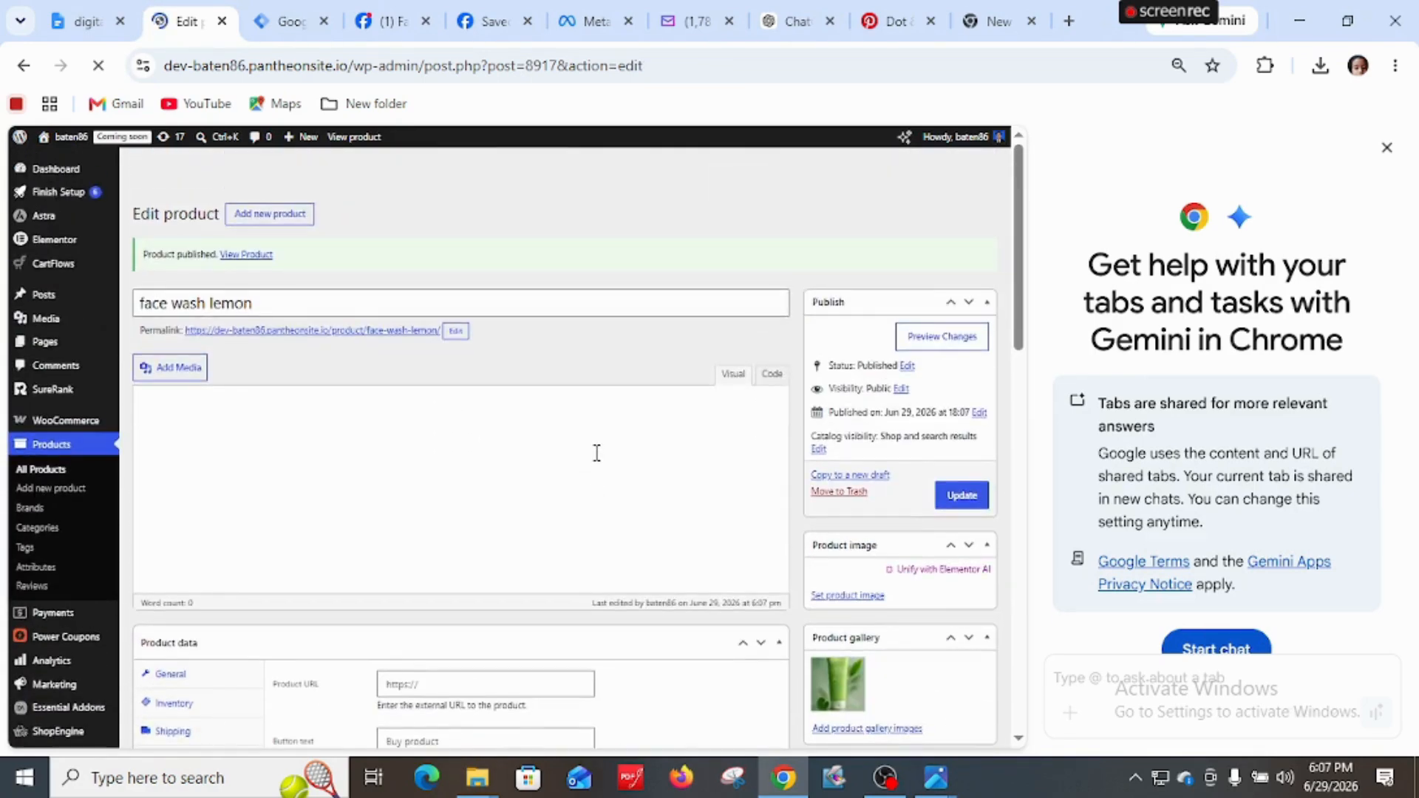
click(963, 336)
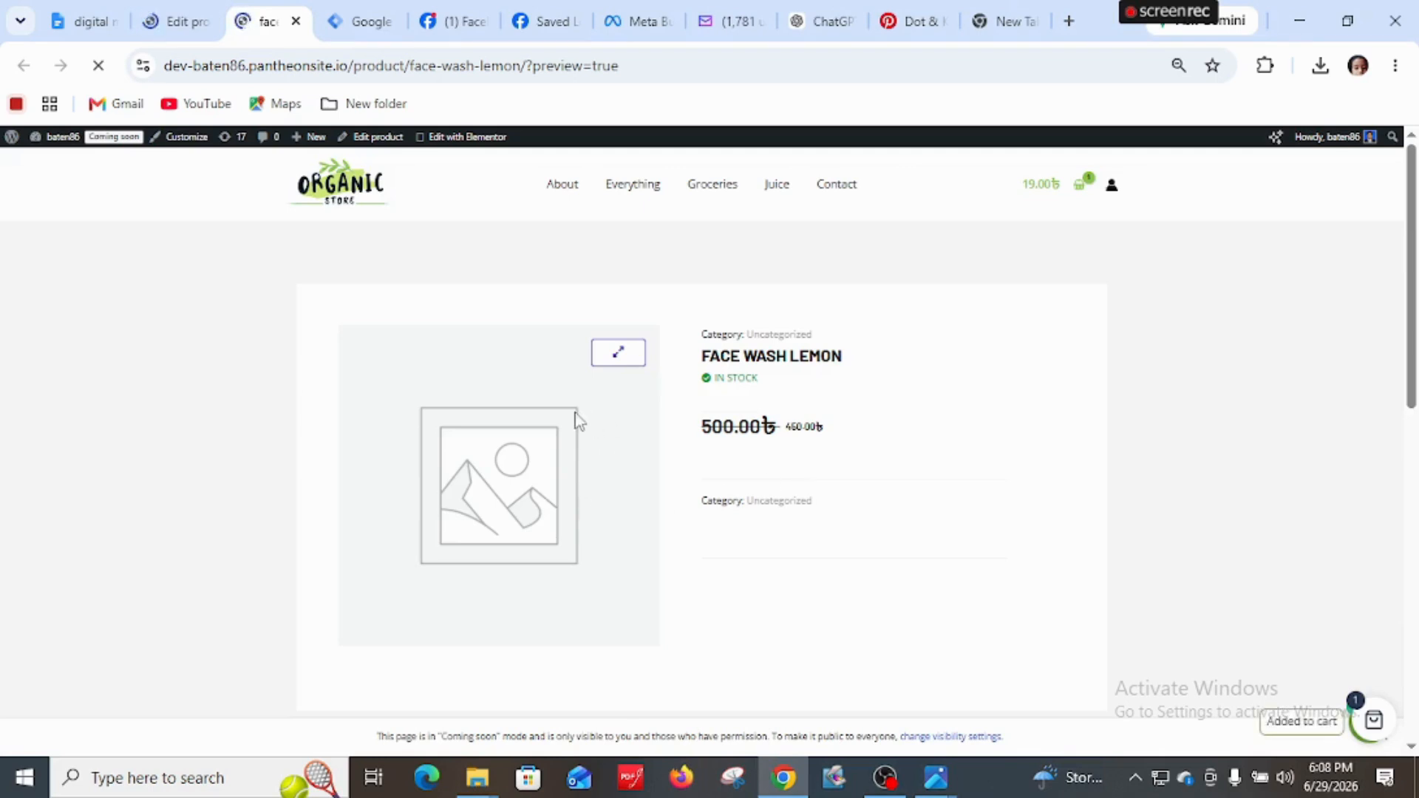
scroll(574, 415, down, 1)
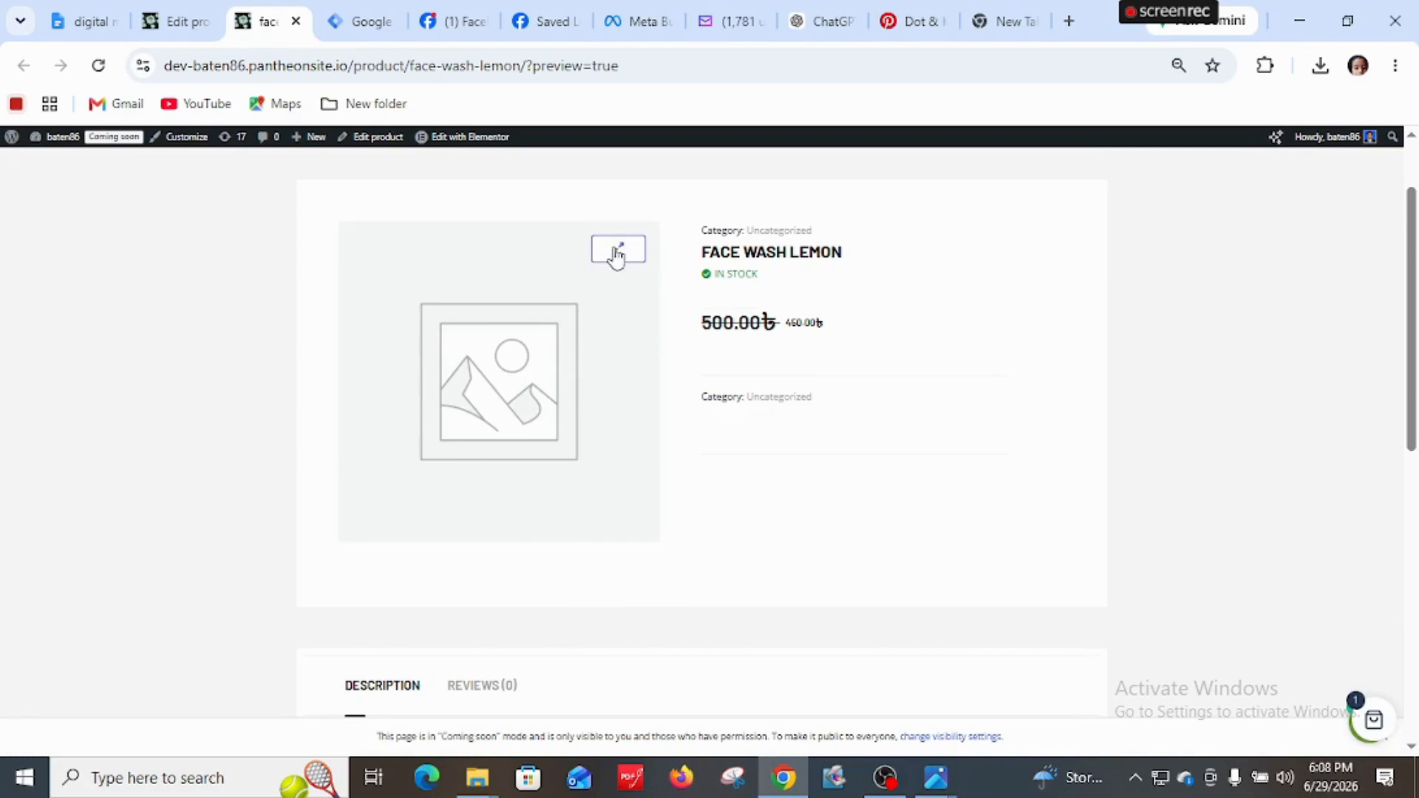
scroll(518, 428, down, 3)
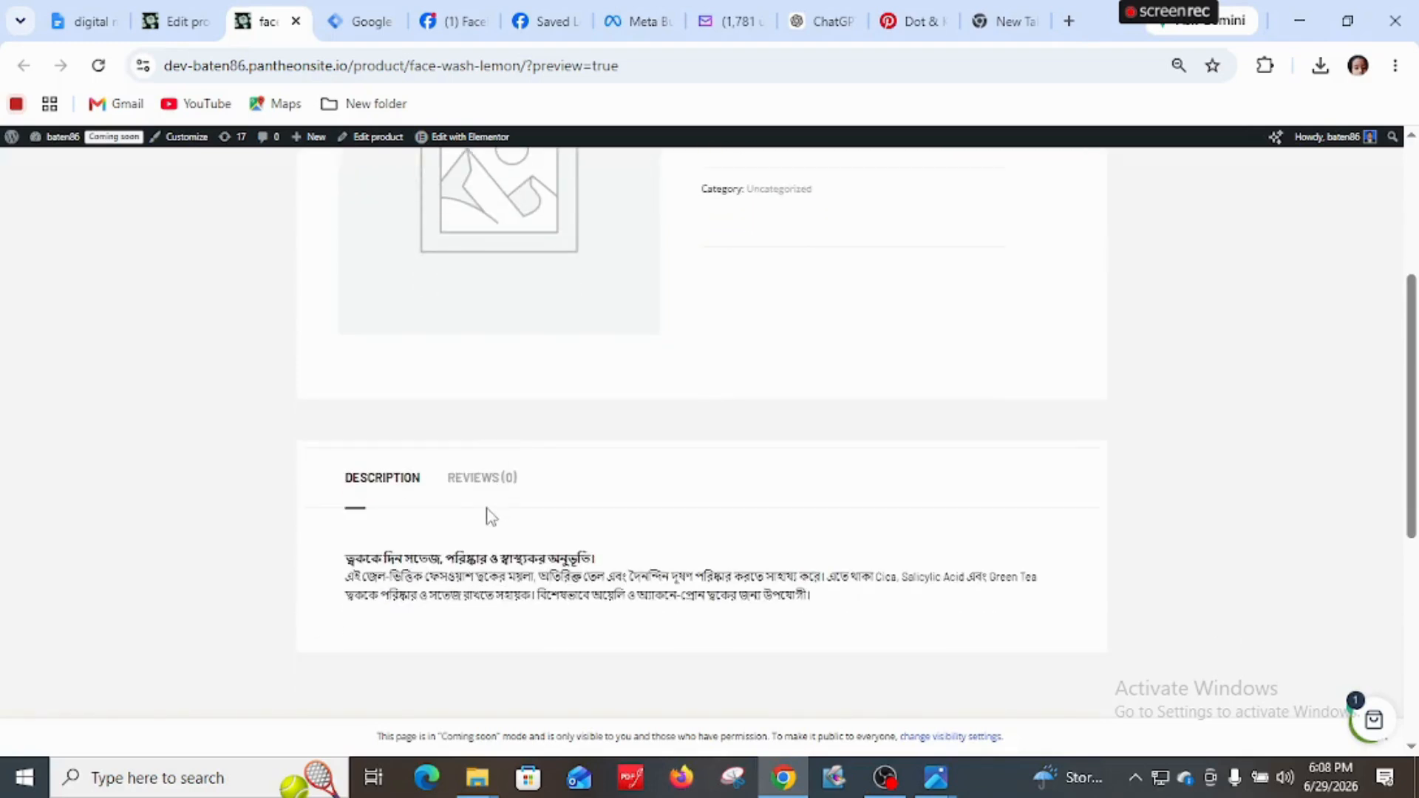
scroll(523, 482, down, 2)
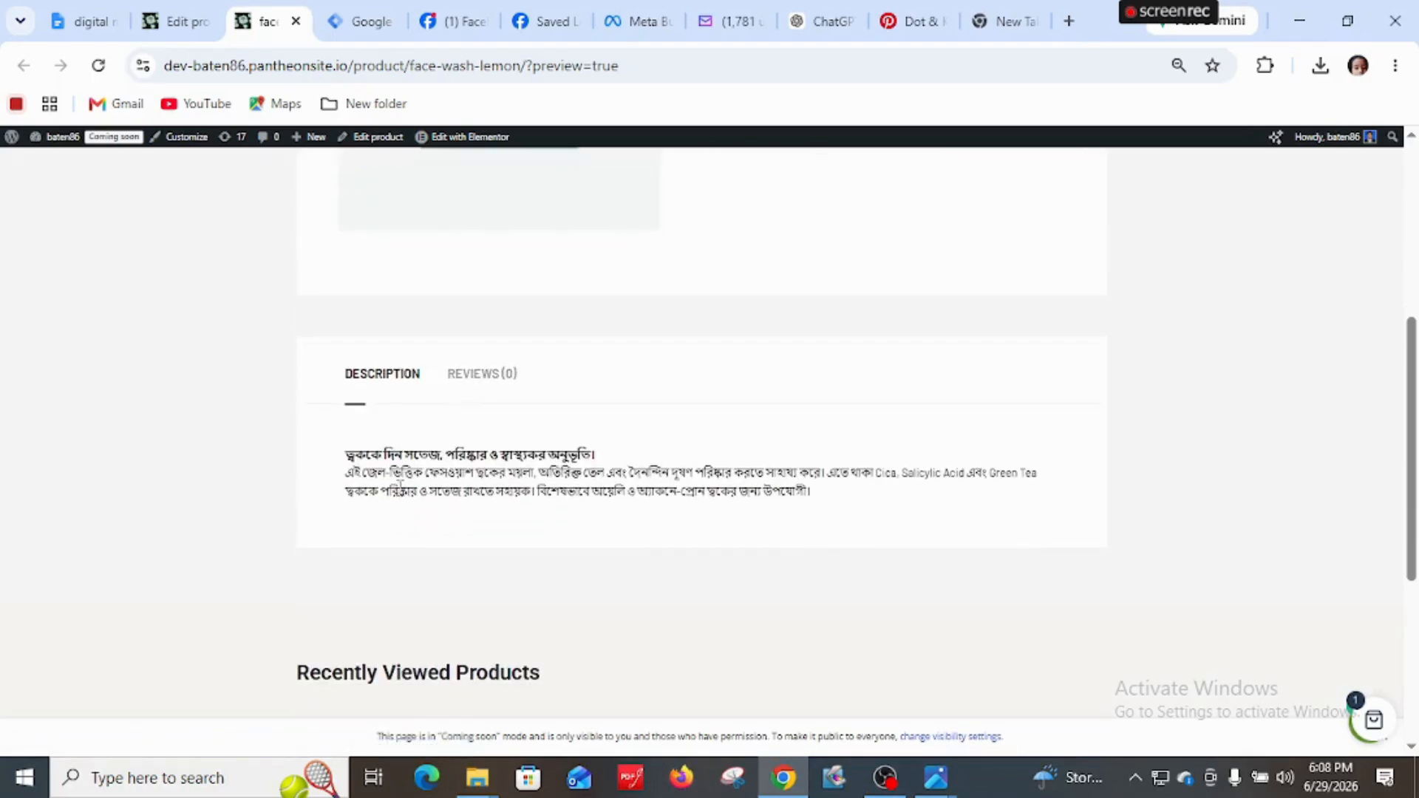
scroll(536, 473, down, 4)
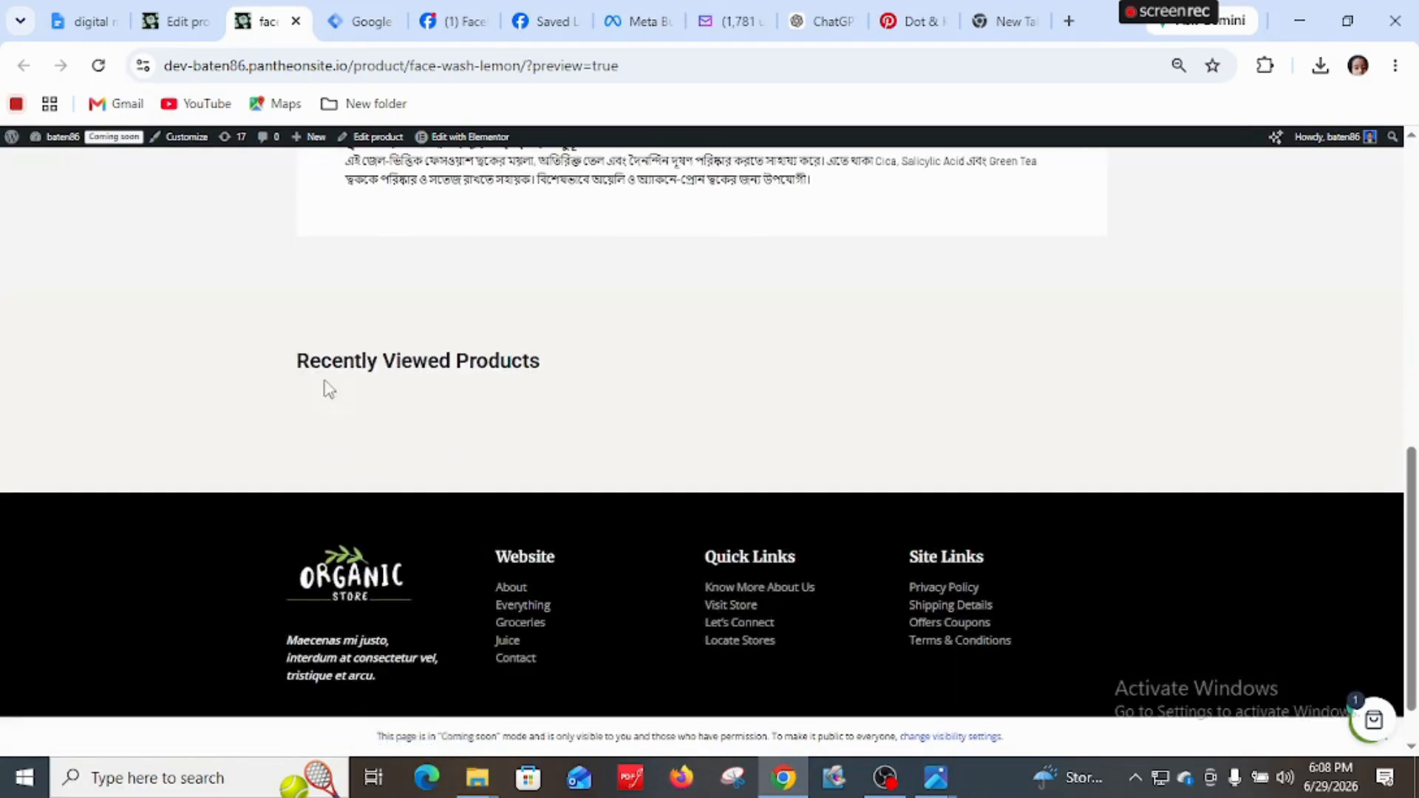
scroll(386, 396, up, 1)
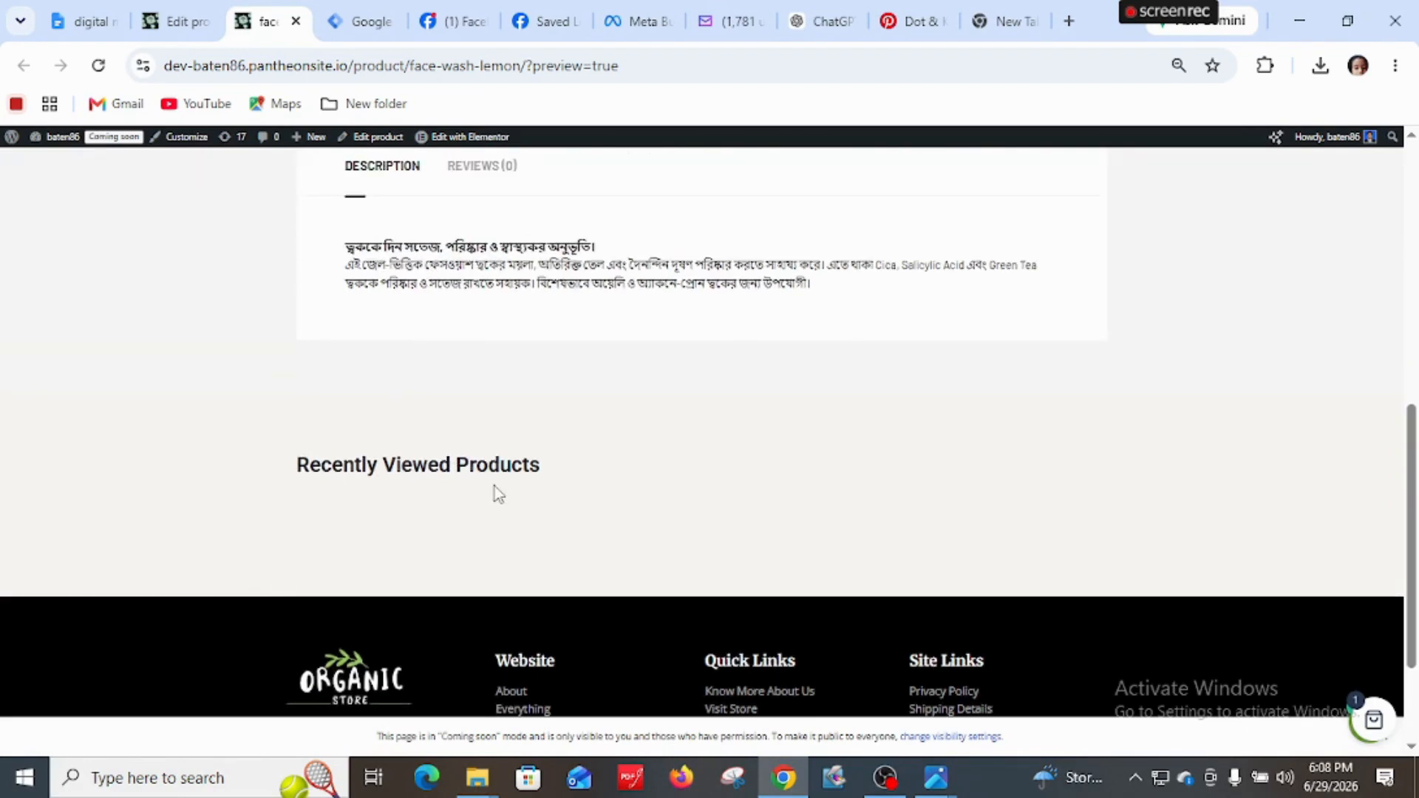
scroll(492, 477, up, 1)
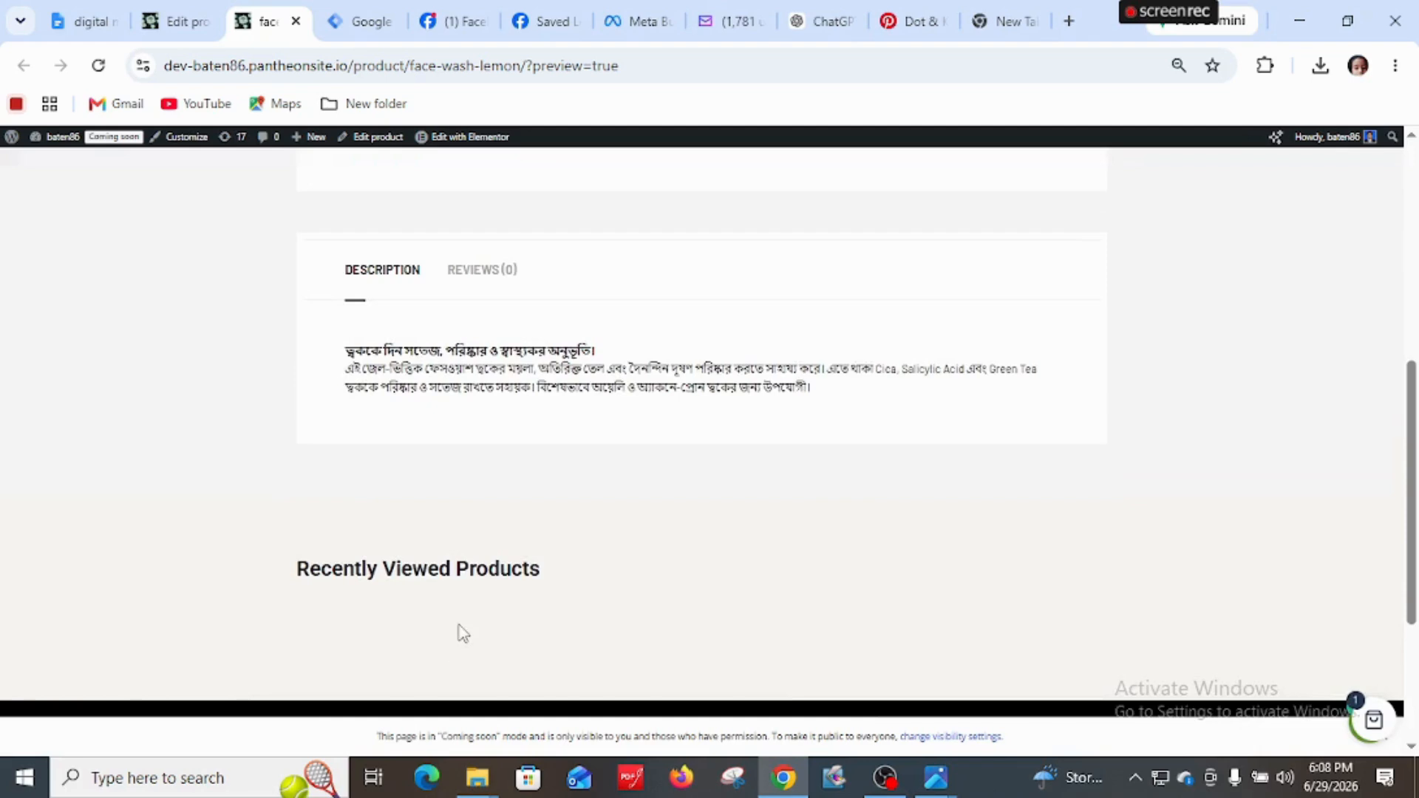
scroll(463, 633, up, 2)
scroll(476, 612, up, 3)
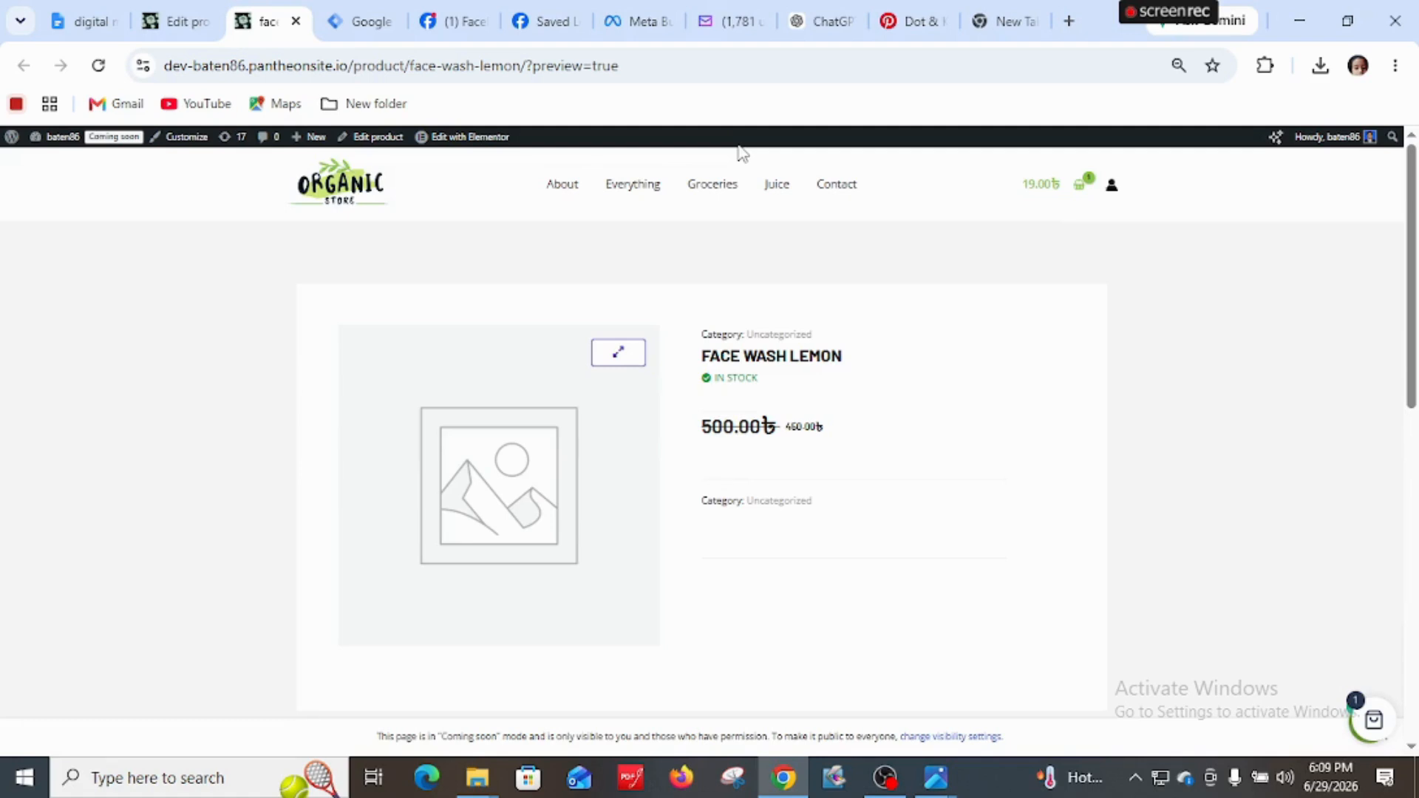
Go back to the product editing page and open the site's list of installed plugins
key(ctrl+shift+Tab)
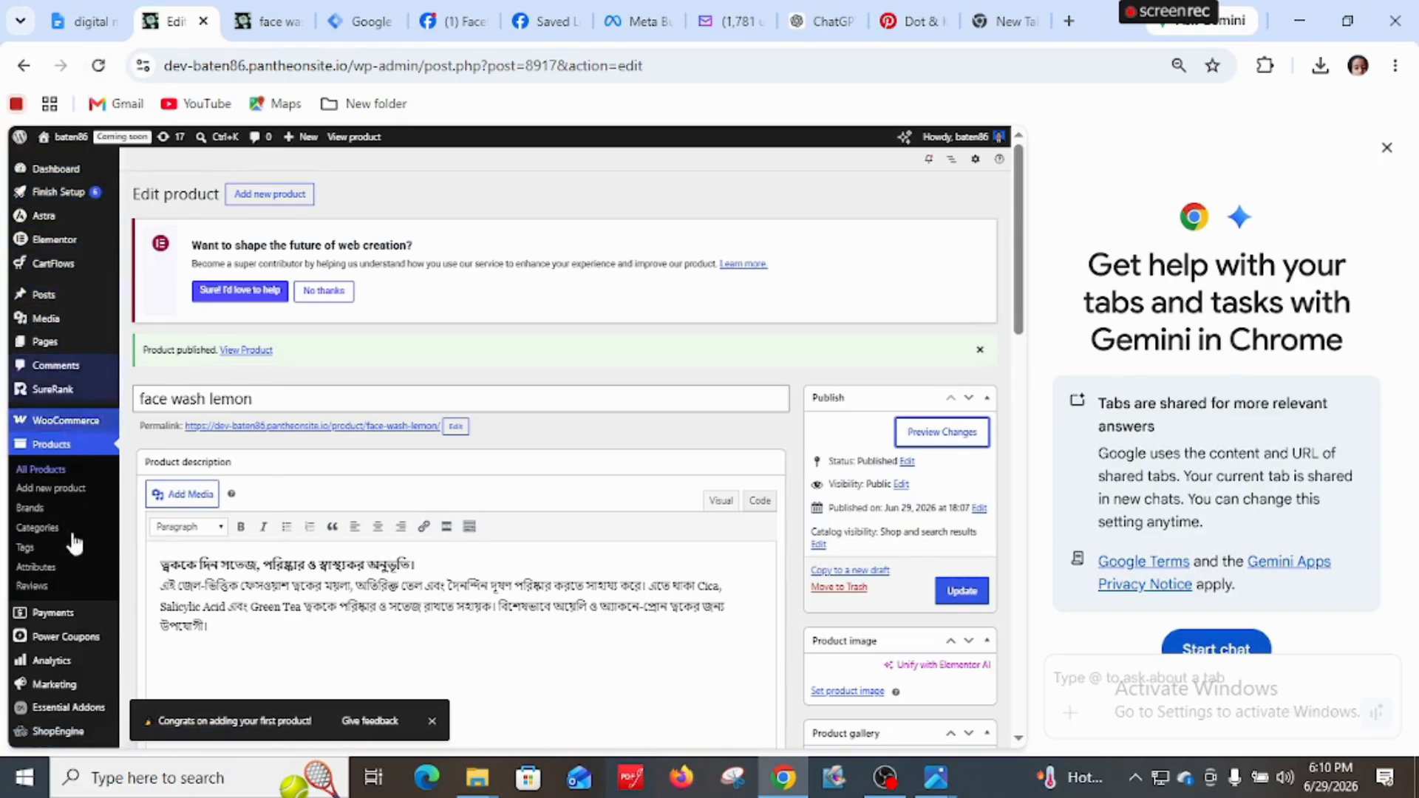
scroll(66, 651, down, 5)
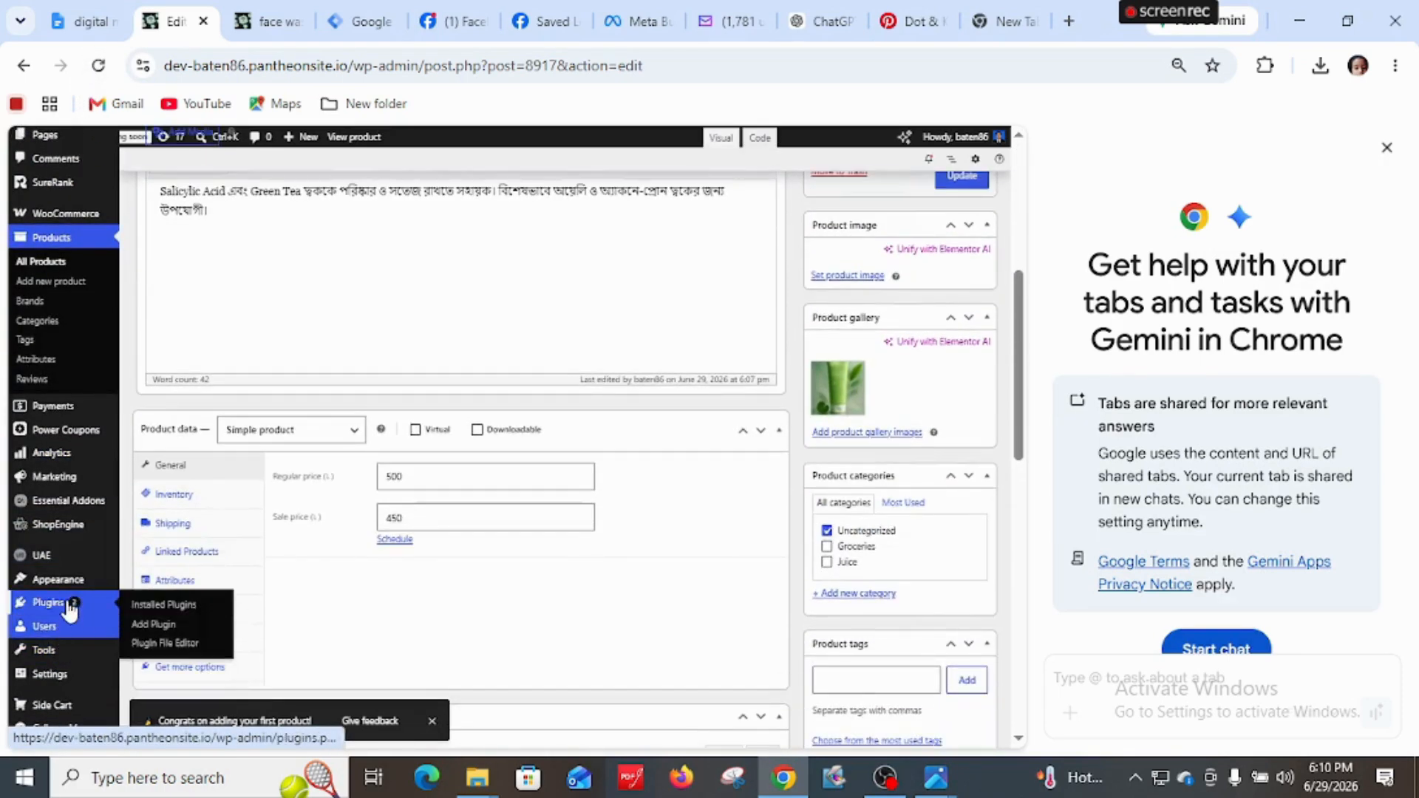
click(69, 611)
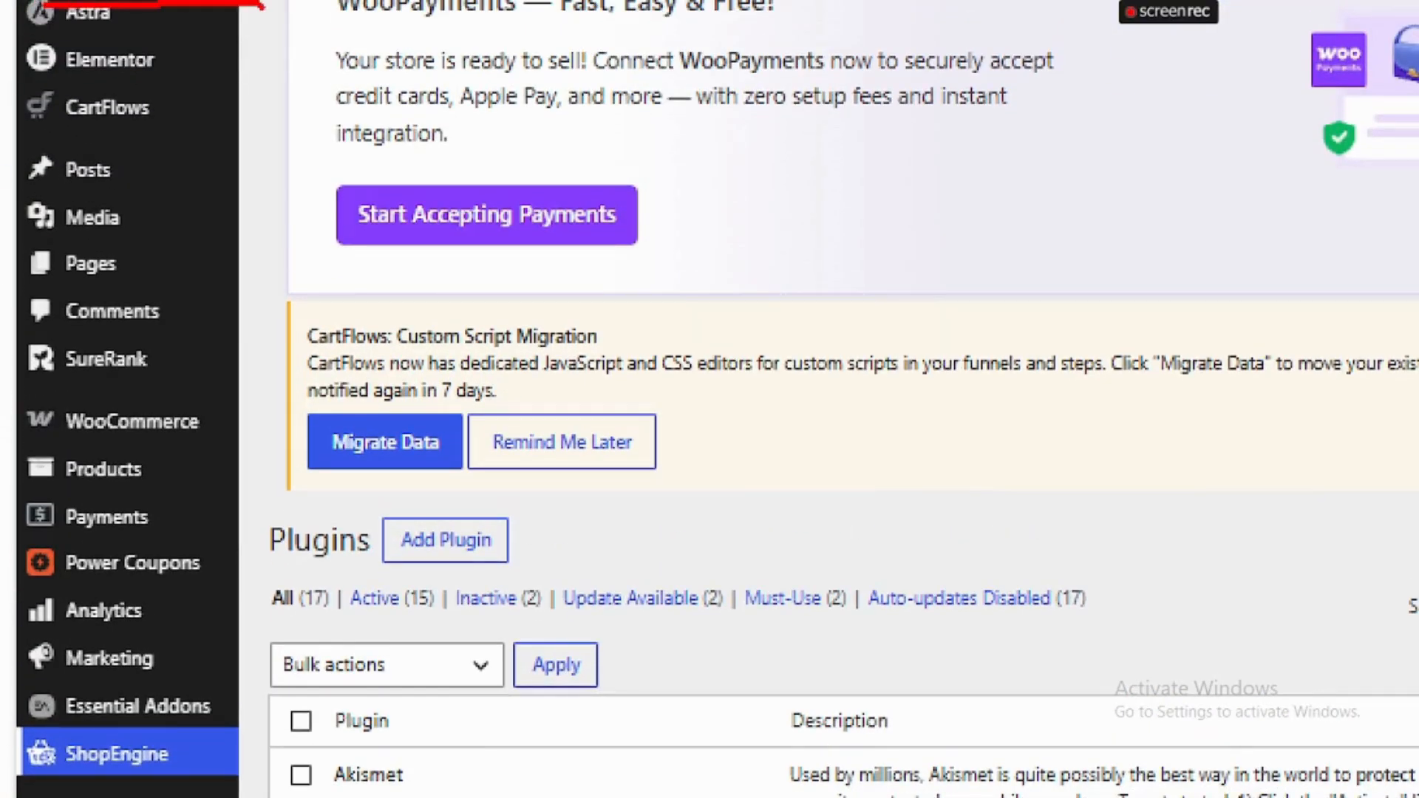
drag(8, 2, 159, 4)
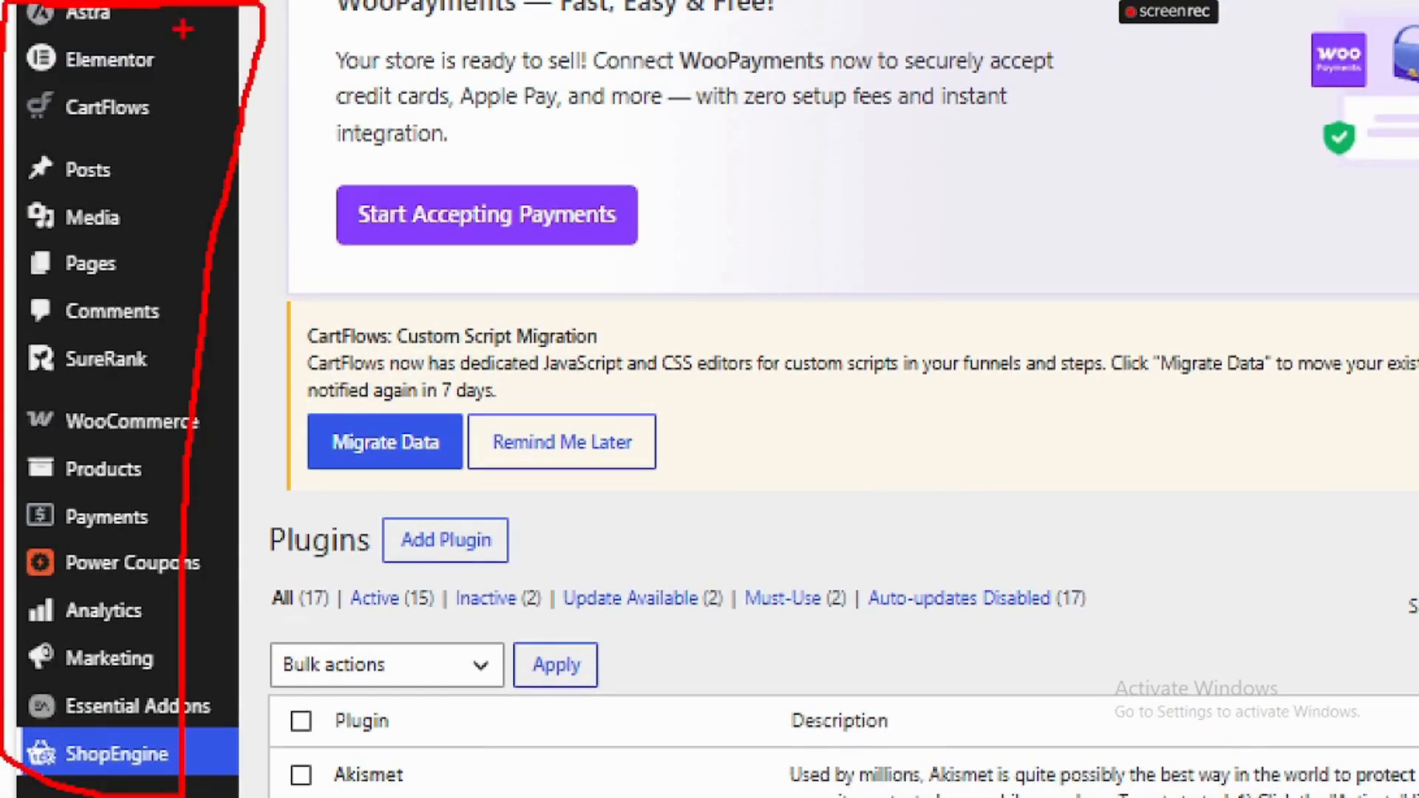
drag(70, 39, 221, 30)
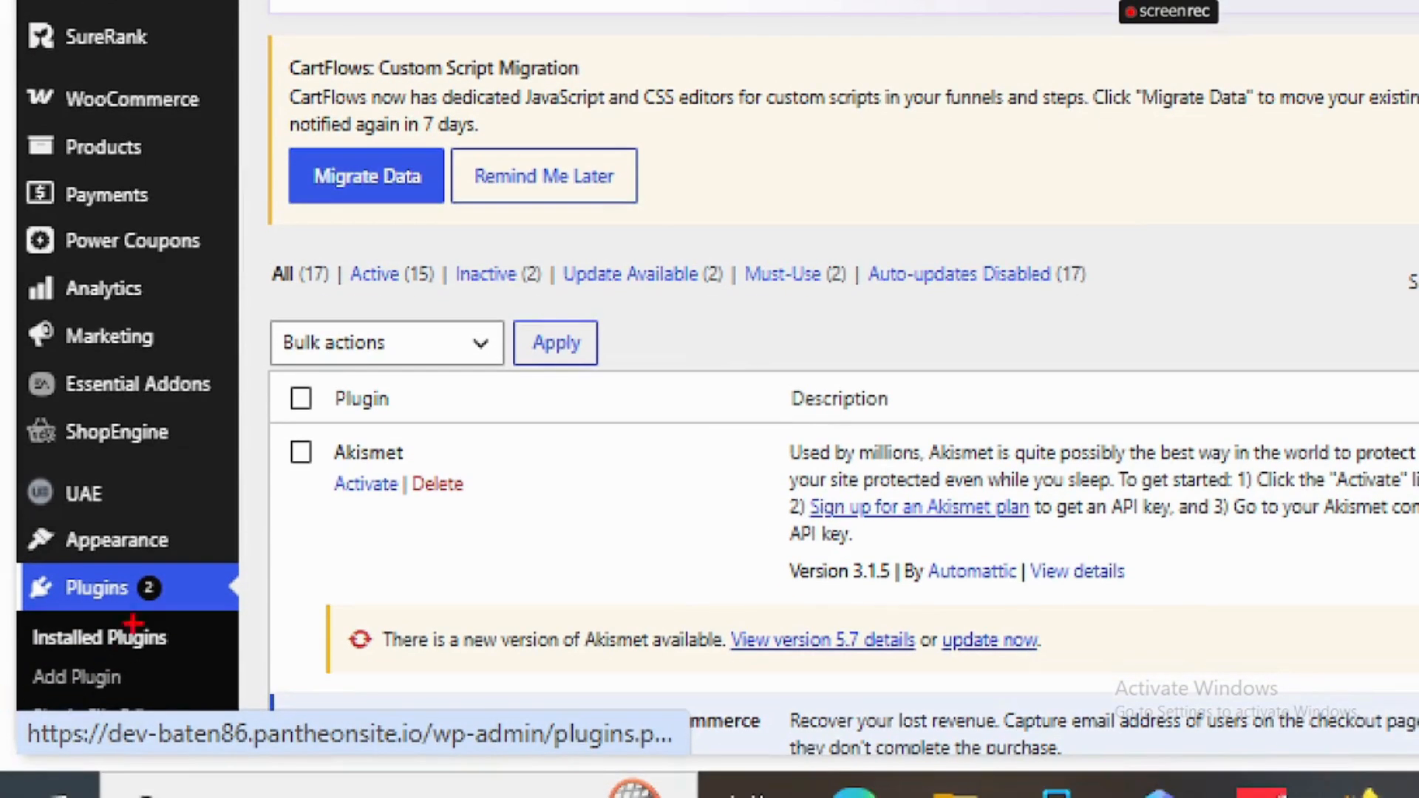
drag(14, 456, 216, 457)
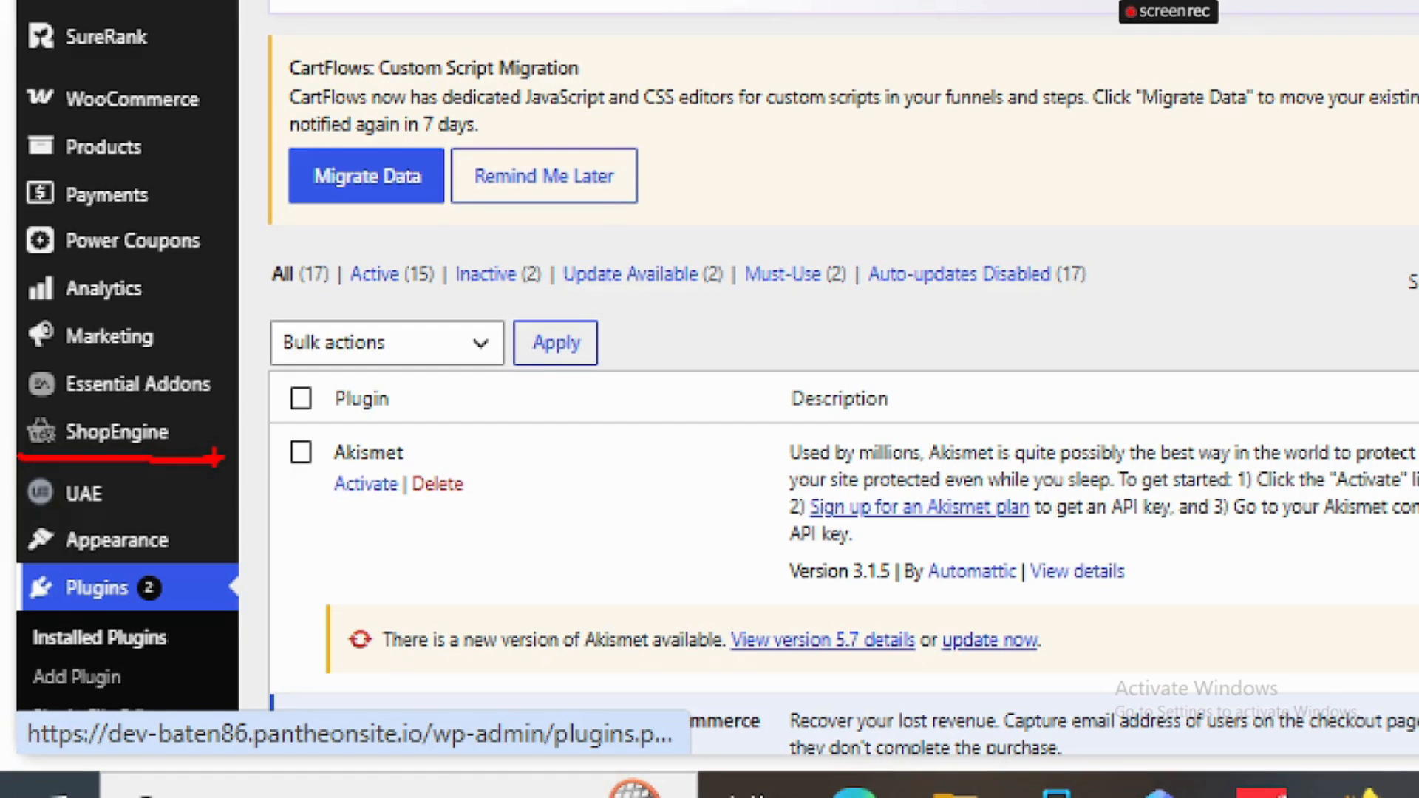
drag(137, 475, 394, 375)
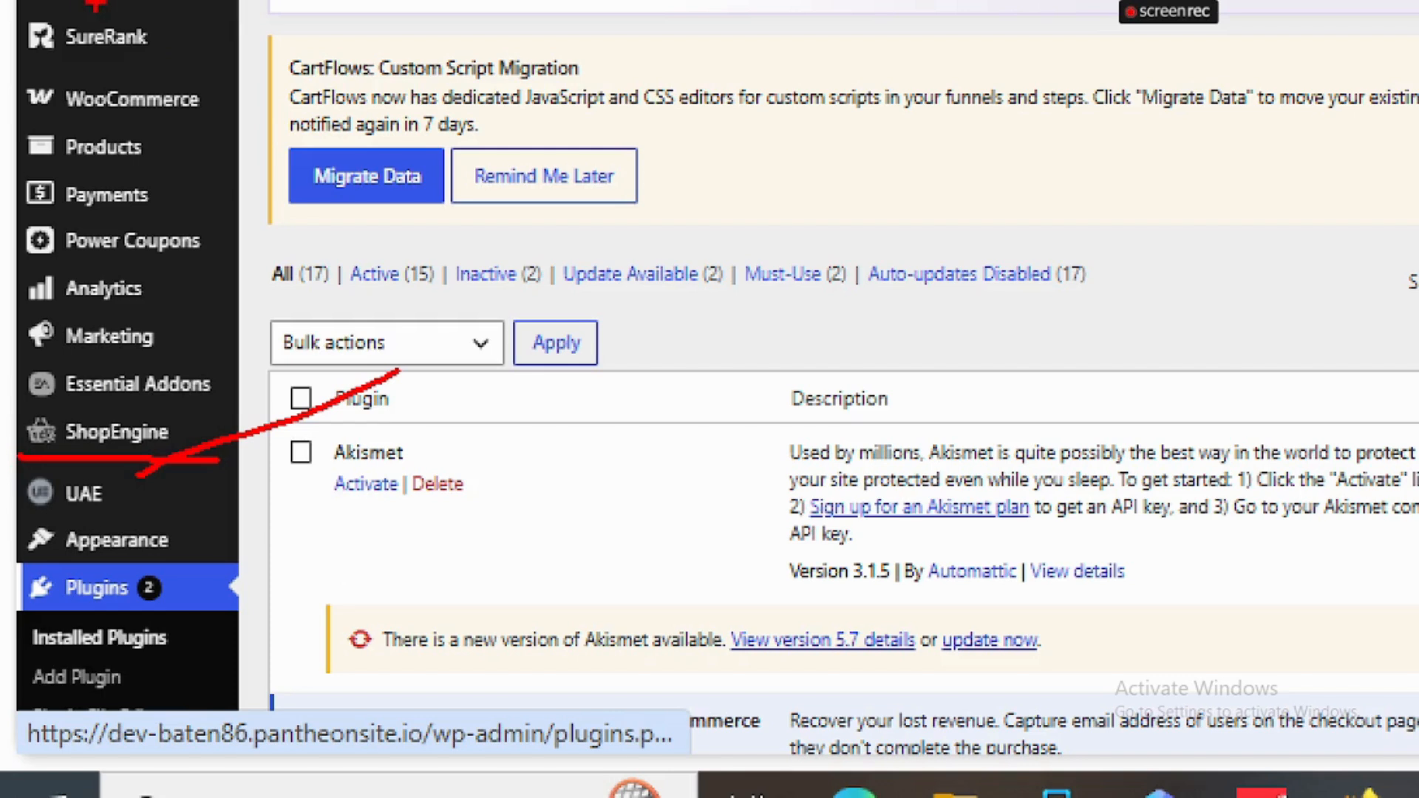
drag(198, 26, 159, 406)
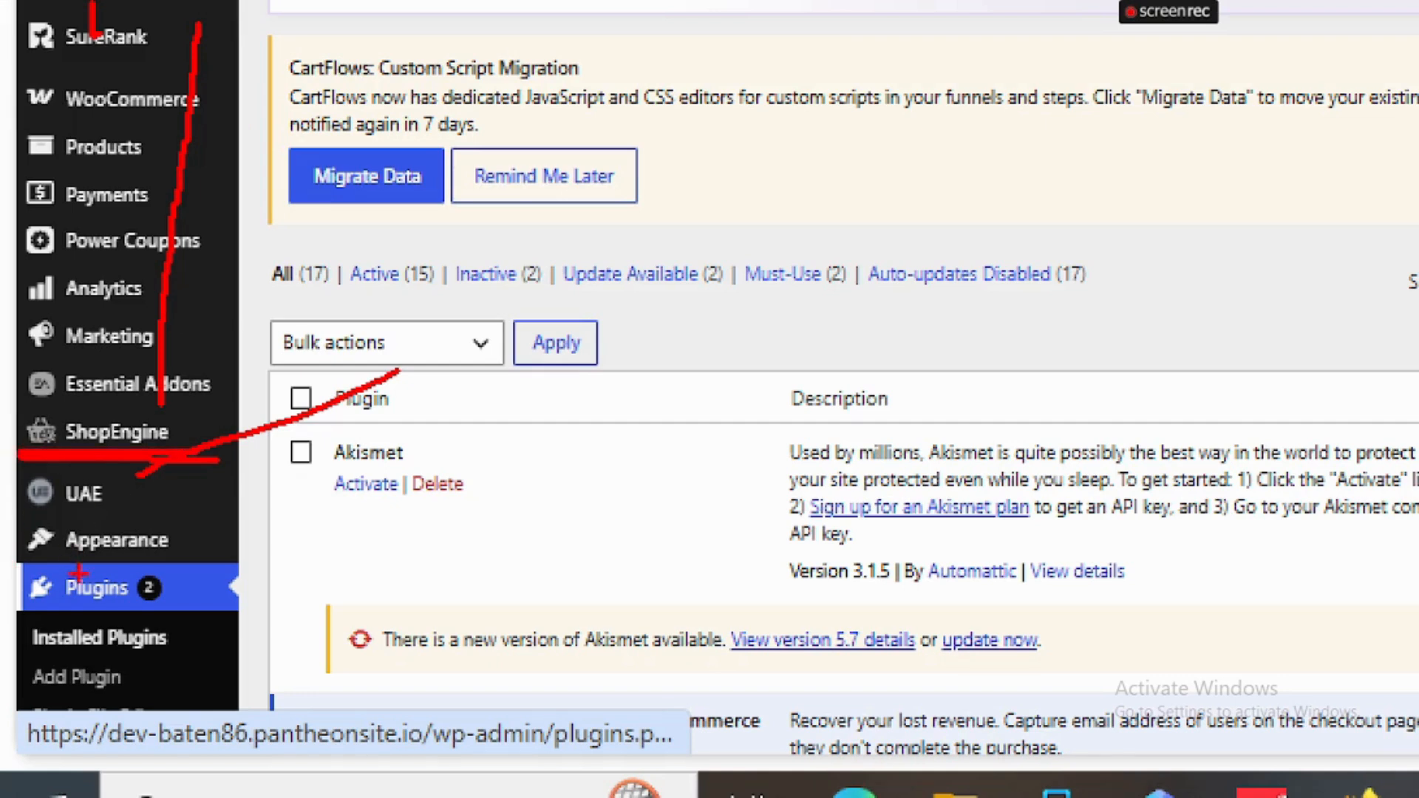
mouse_move(124, 610)
mouse_down()
mouse_move(462, 588)
mouse_move(464, 575)
mouse_up()
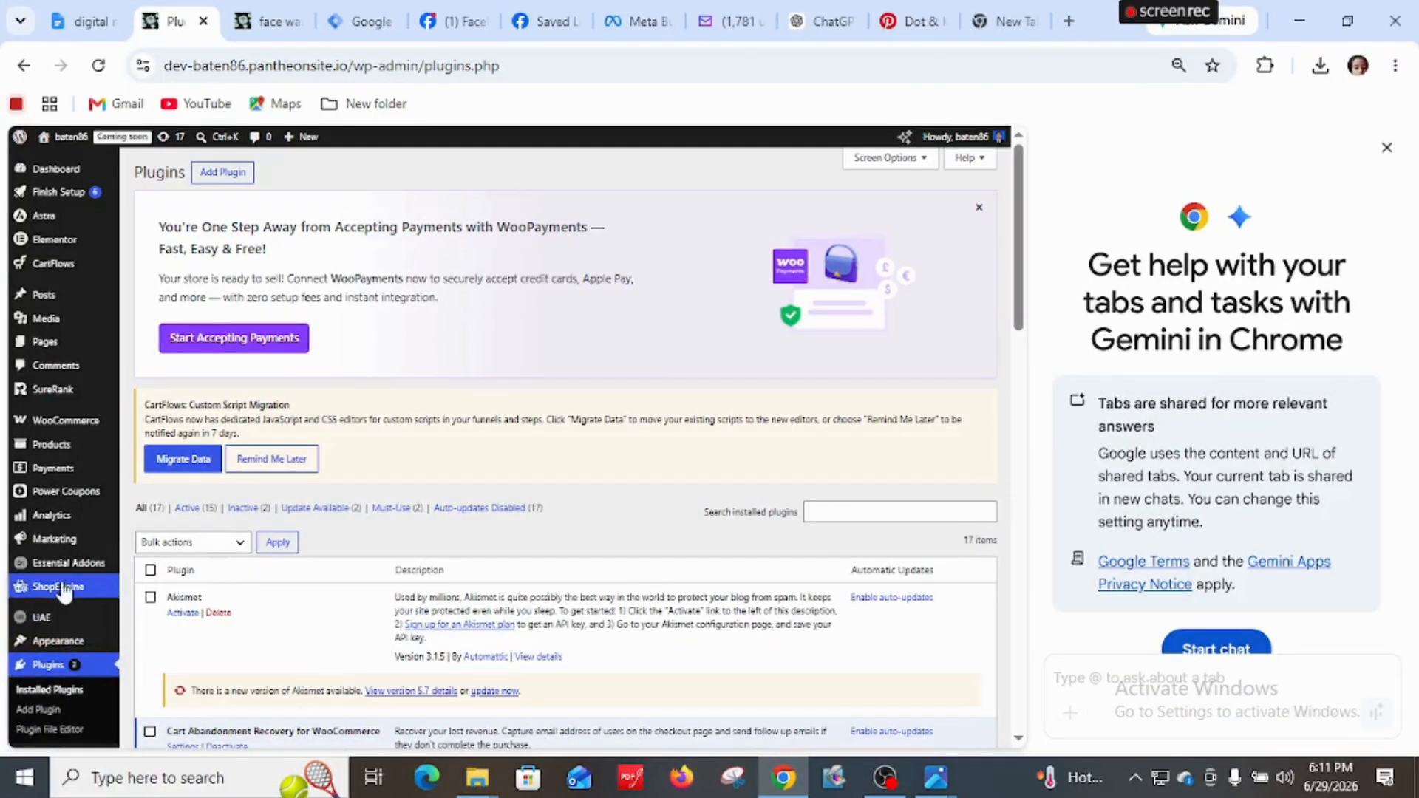
Open the ShopEngine builder templates list and close the Gemini side panel
mouse_move(148, 443)
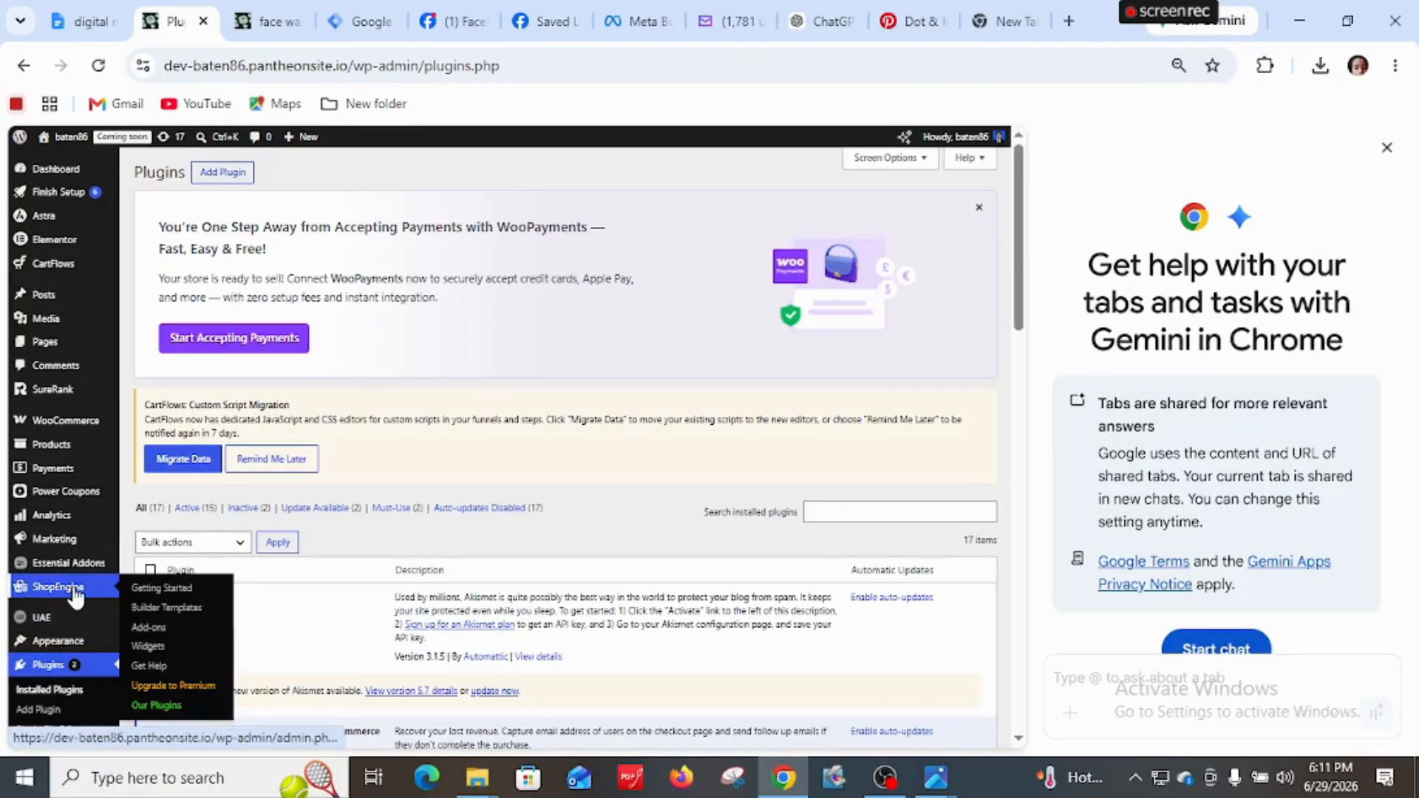
click(168, 609)
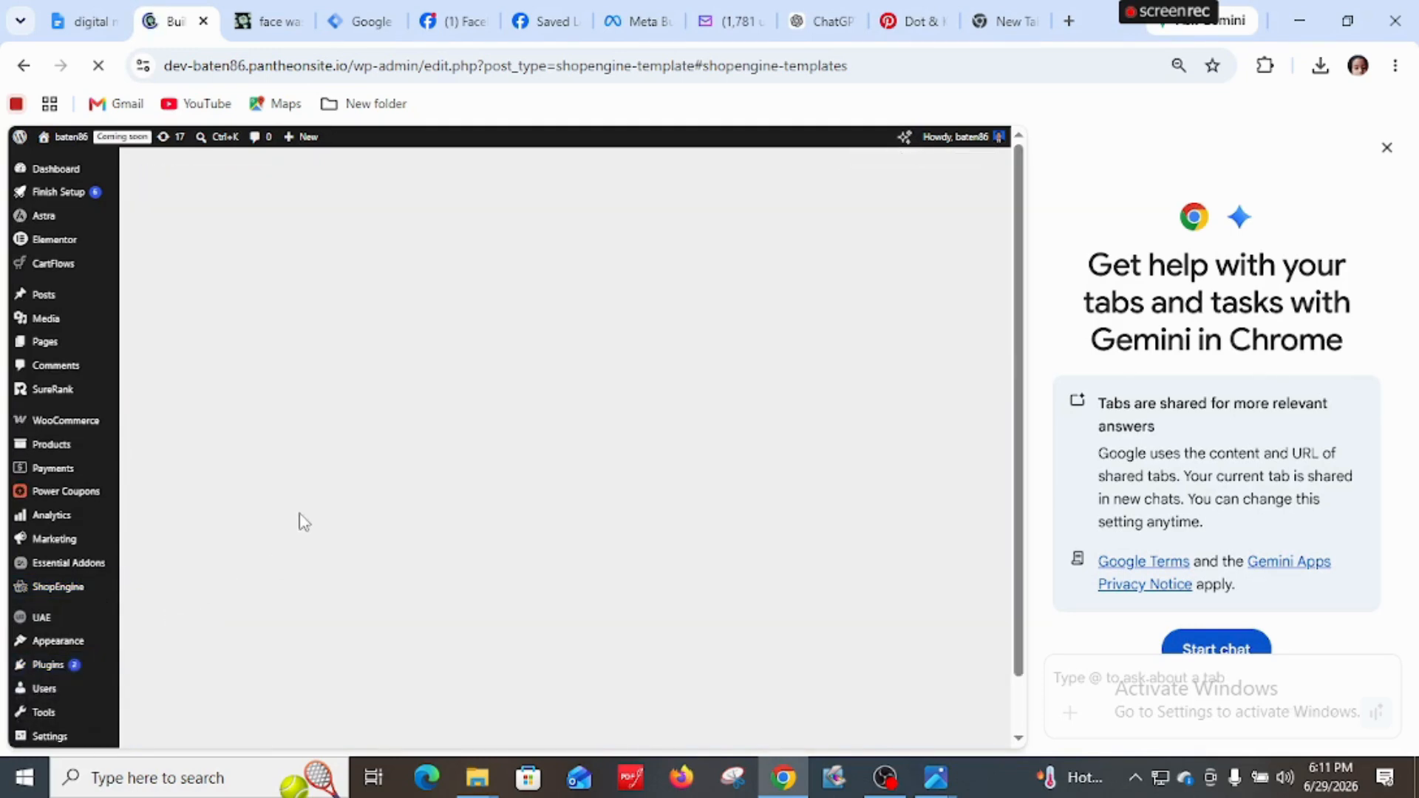
click(1388, 148)
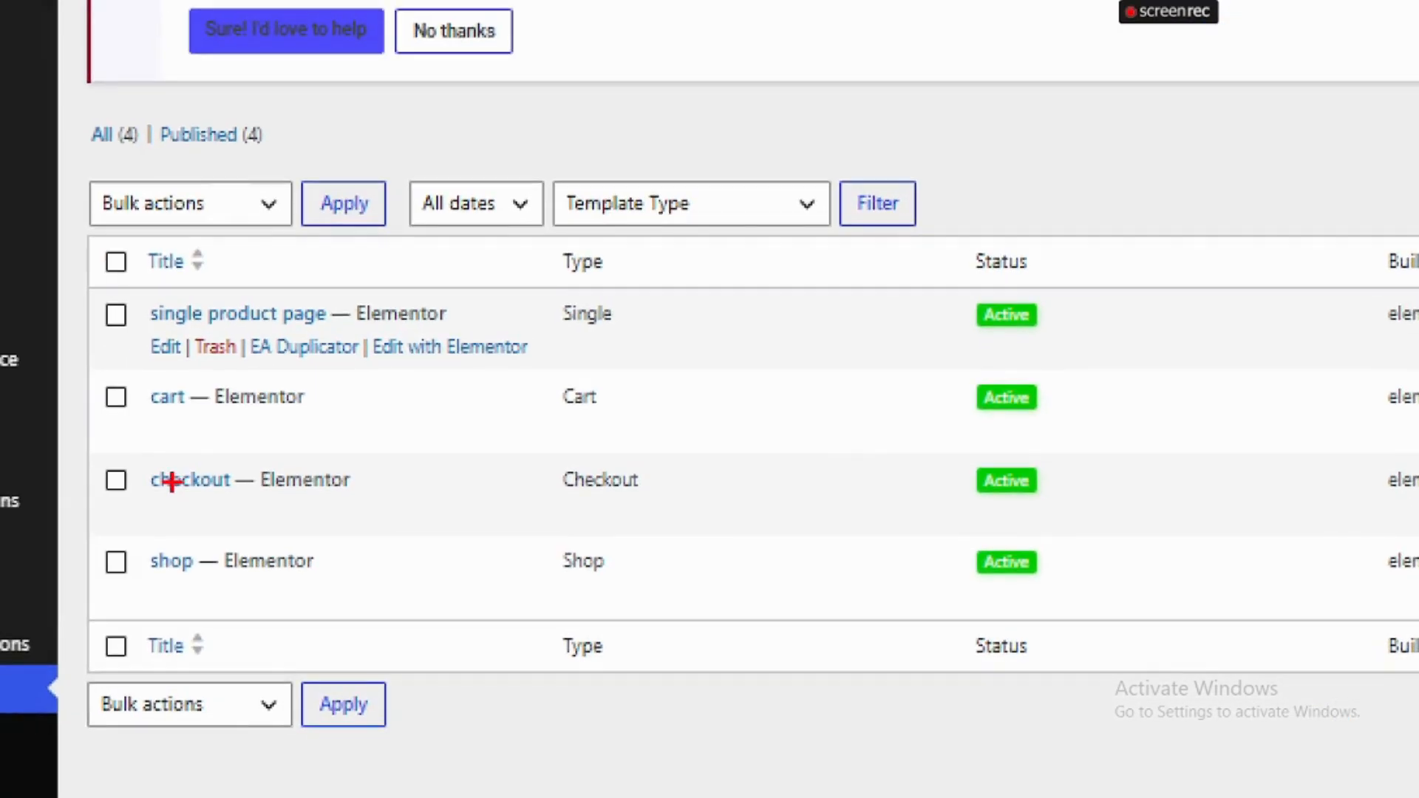
drag(95, 360, 791, 373)
drag(89, 435, 568, 423)
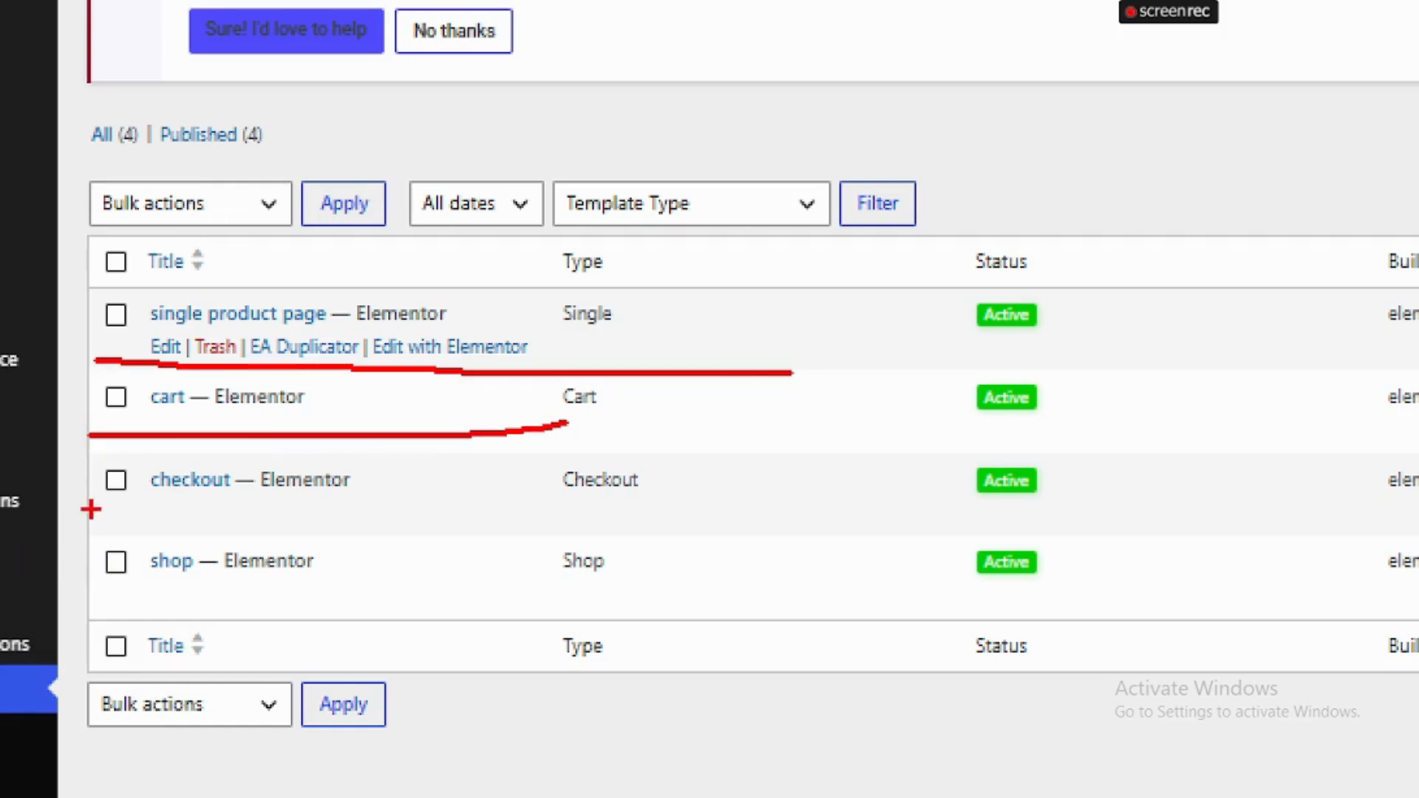
drag(88, 507, 495, 514)
drag(113, 601, 495, 591)
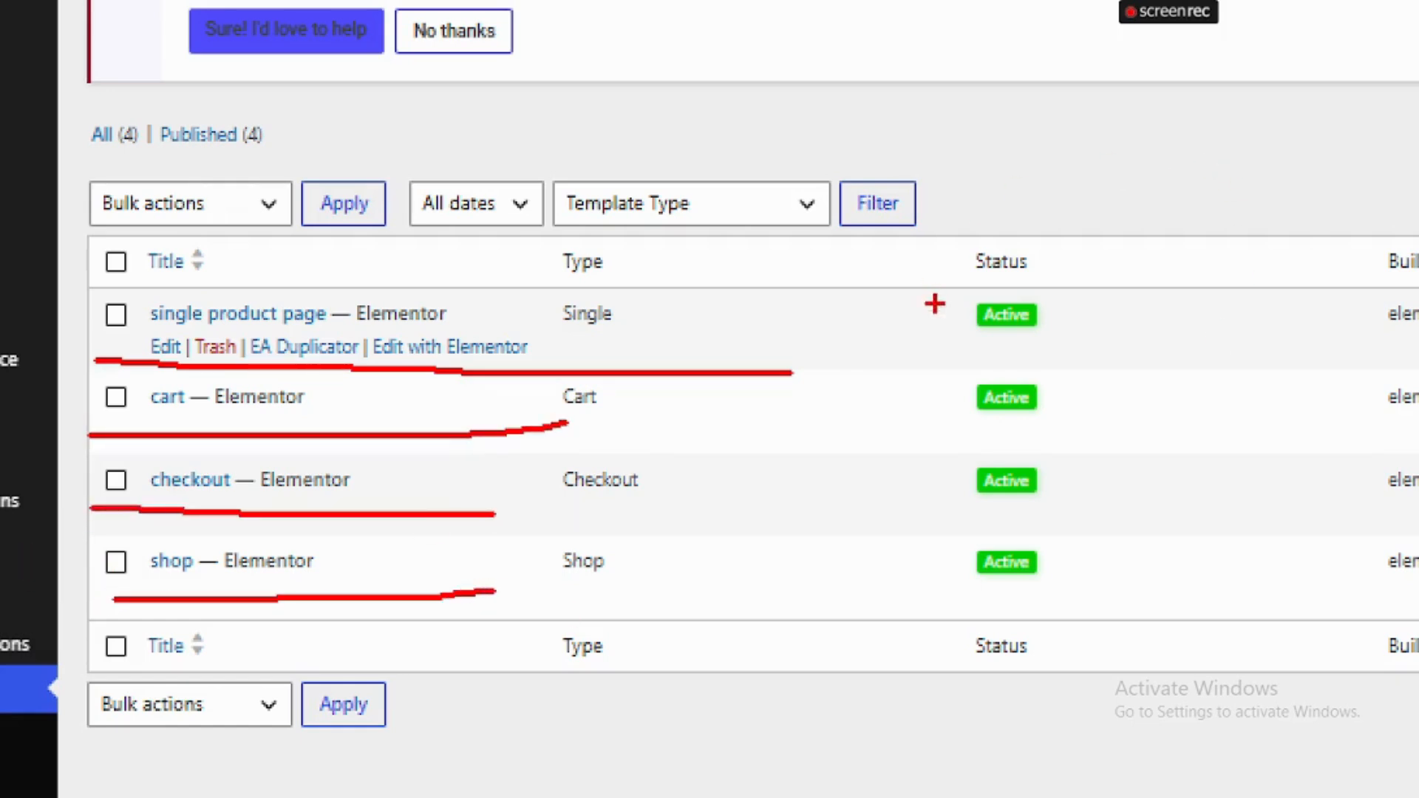
mouse_move(1042, 238)
mouse_down()
mouse_move(1018, 337)
mouse_move(991, 229)
mouse_up()
mouse_move(1017, 349)
mouse_down()
mouse_move(974, 351)
mouse_move(1042, 307)
mouse_move(697, 278)
mouse_up()
mouse_move(1097, 419)
mouse_down()
mouse_move(952, 473)
mouse_move(1092, 523)
mouse_up()
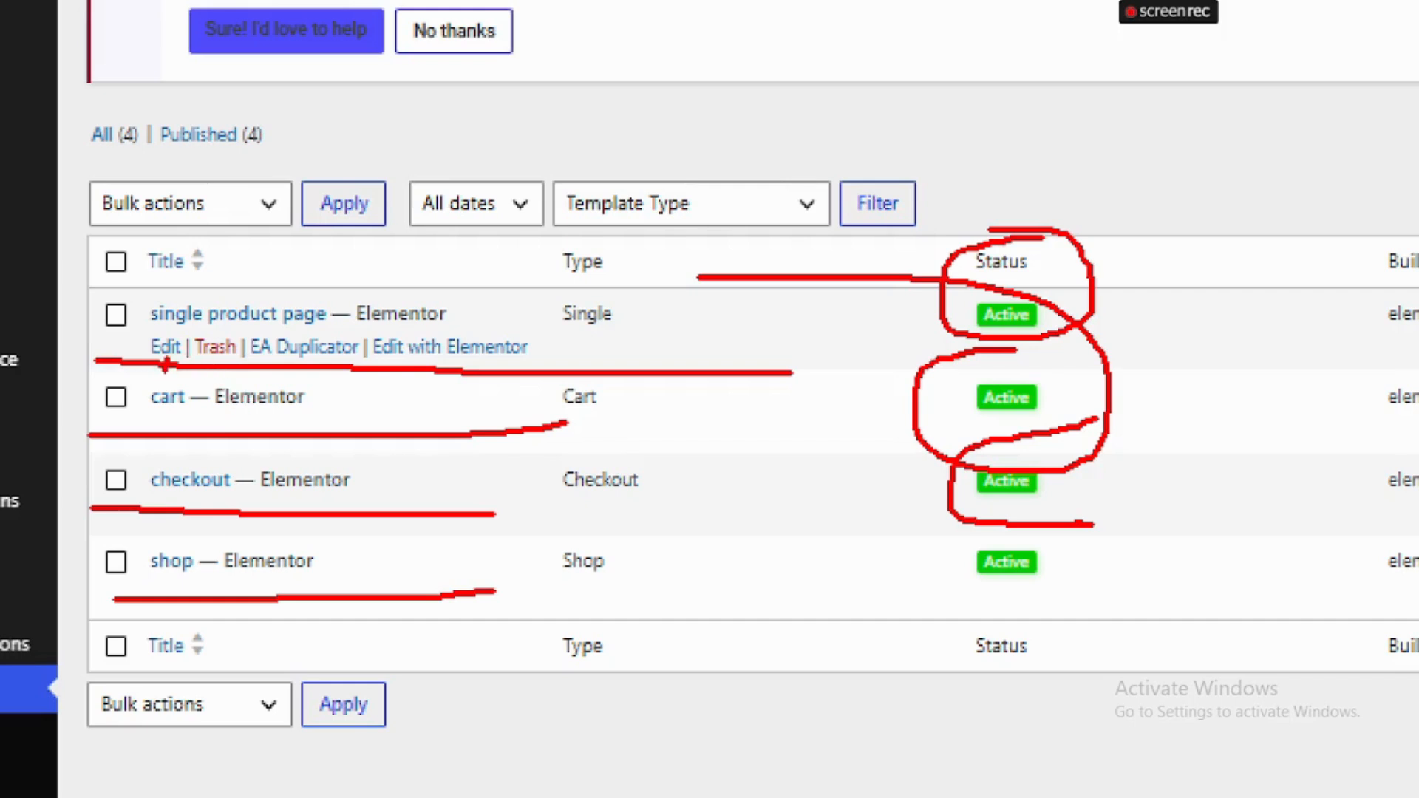
drag(160, 357, 223, 271)
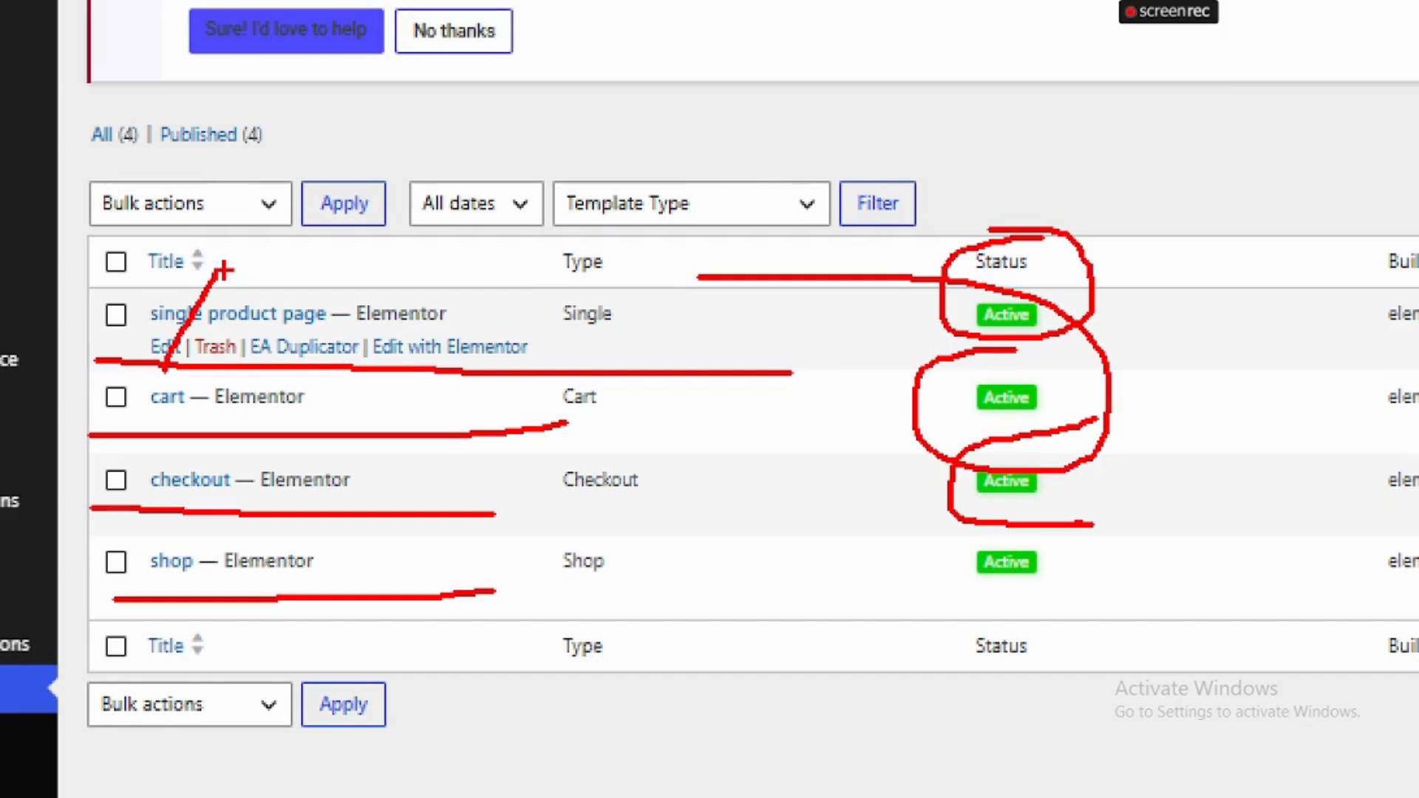
key(Escape)
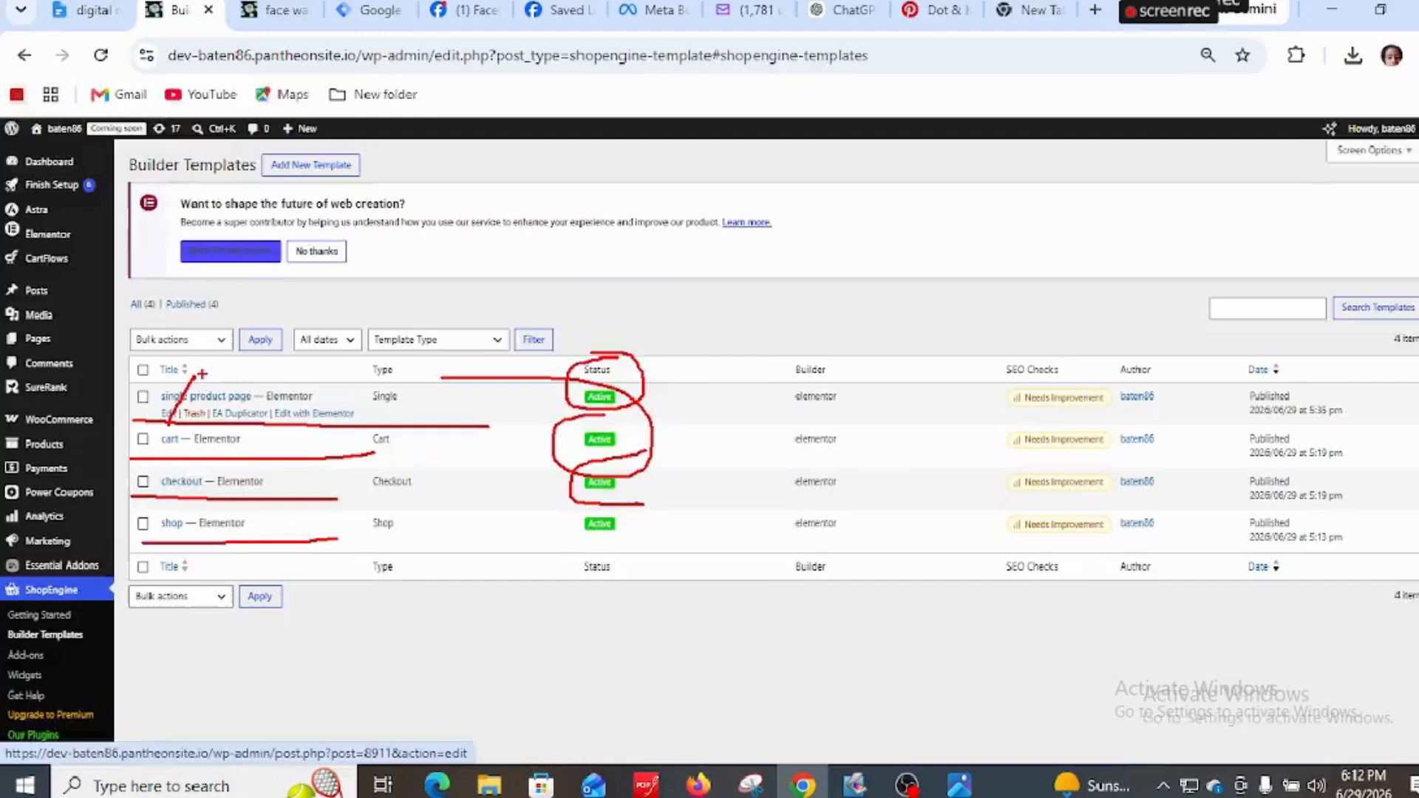
Start a new product from the single product page template's Elementor edit dialog and name it "mango"
mouse_move(275, 397)
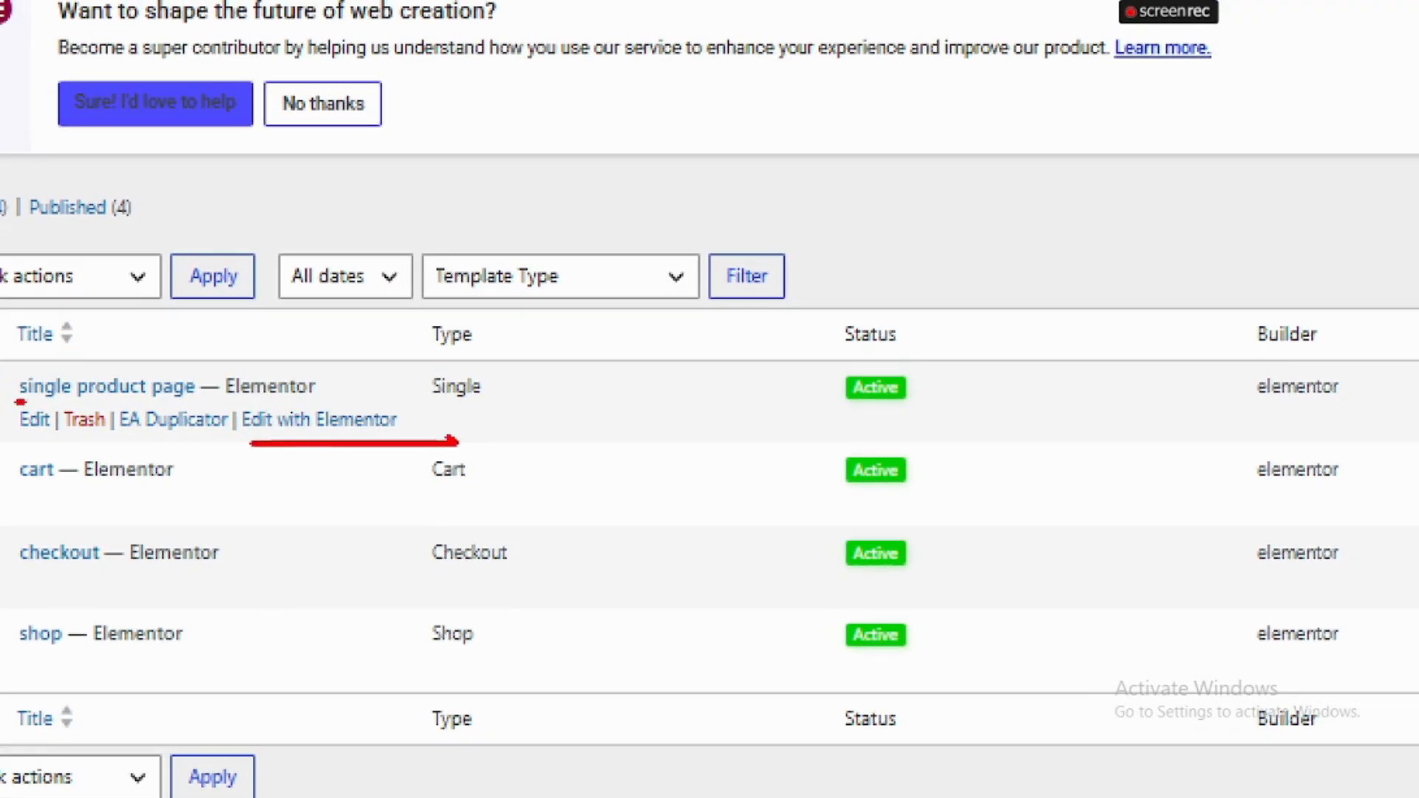
drag(14, 402, 126, 334)
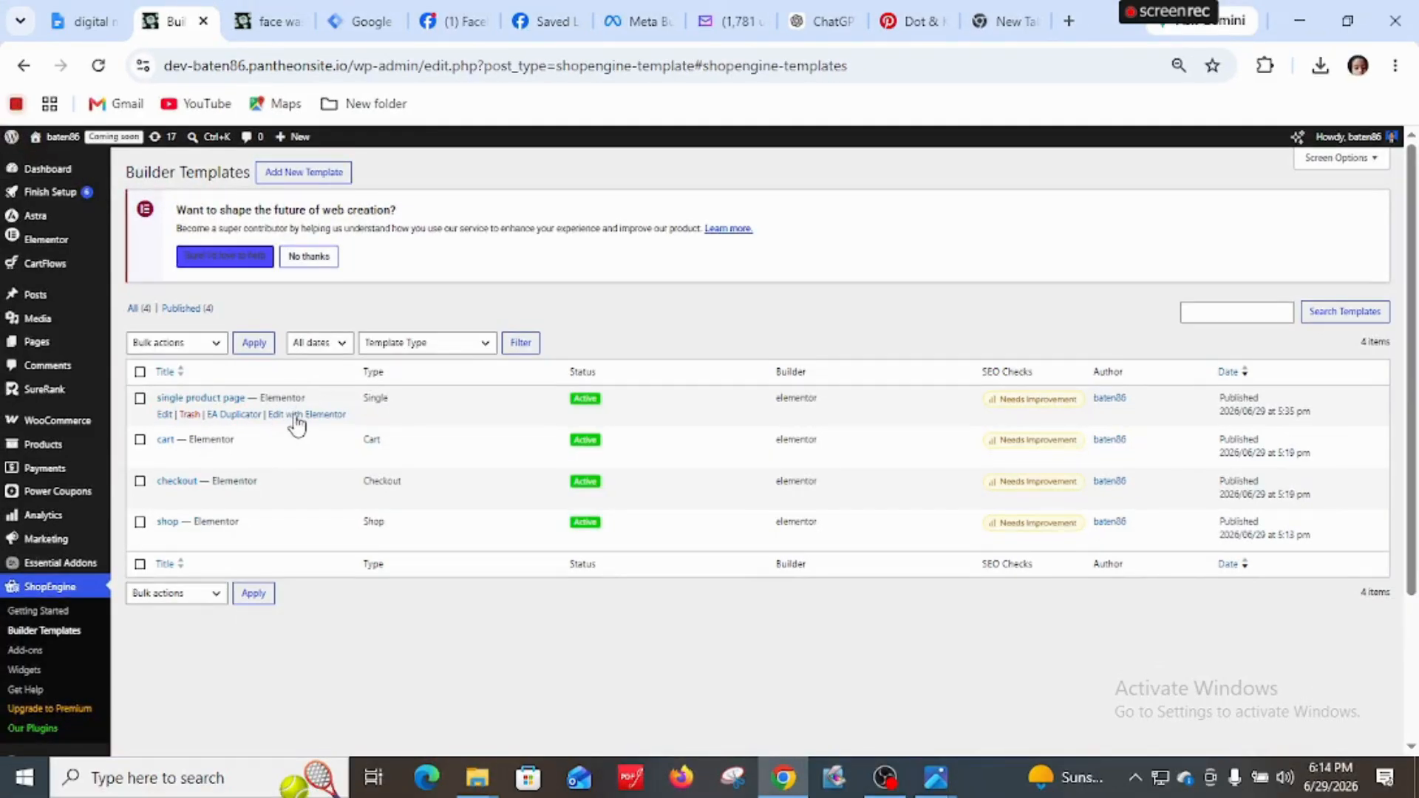
click(296, 415)
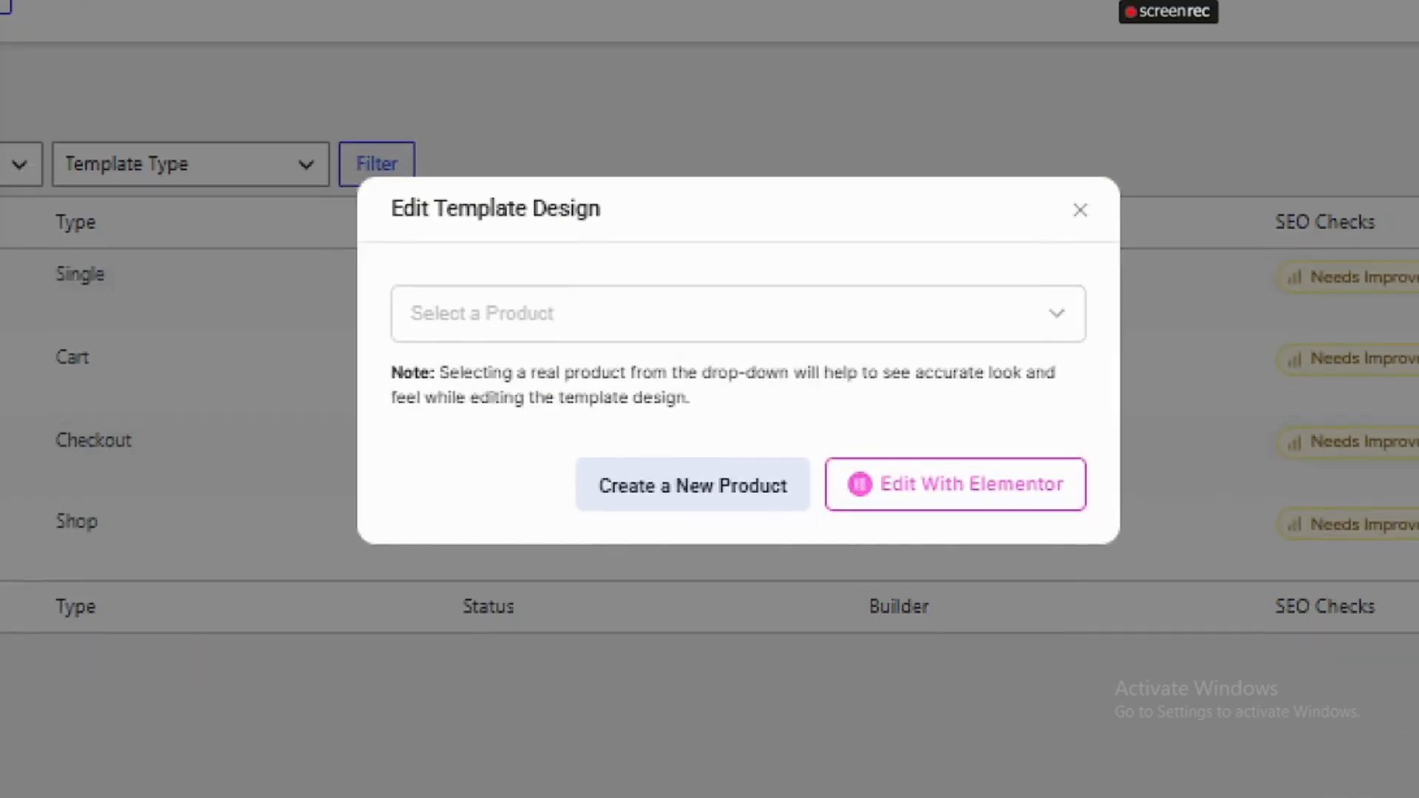
mouse_move(740, 403)
mouse_down()
mouse_move(525, 451)
mouse_move(820, 458)
mouse_move(526, 447)
mouse_up()
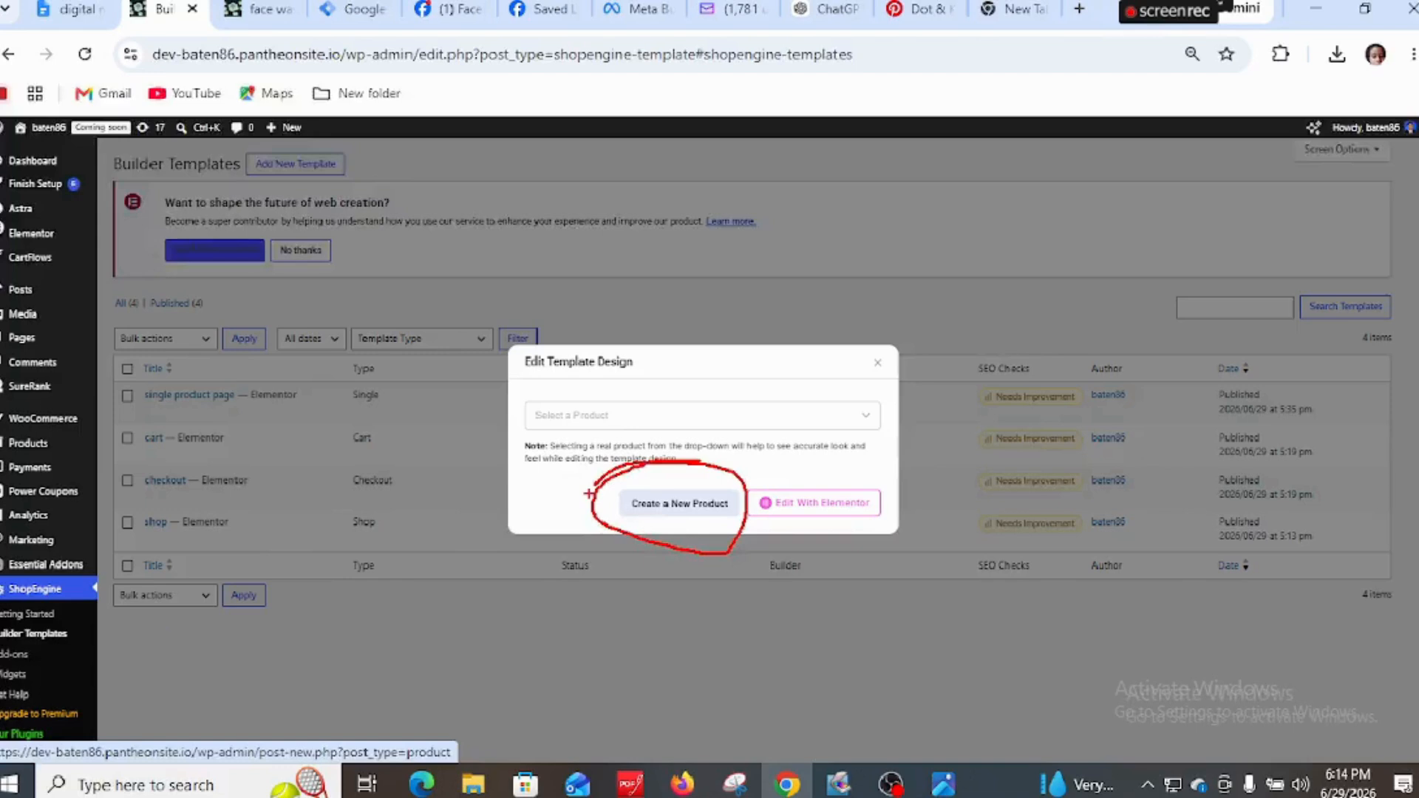
click(679, 505)
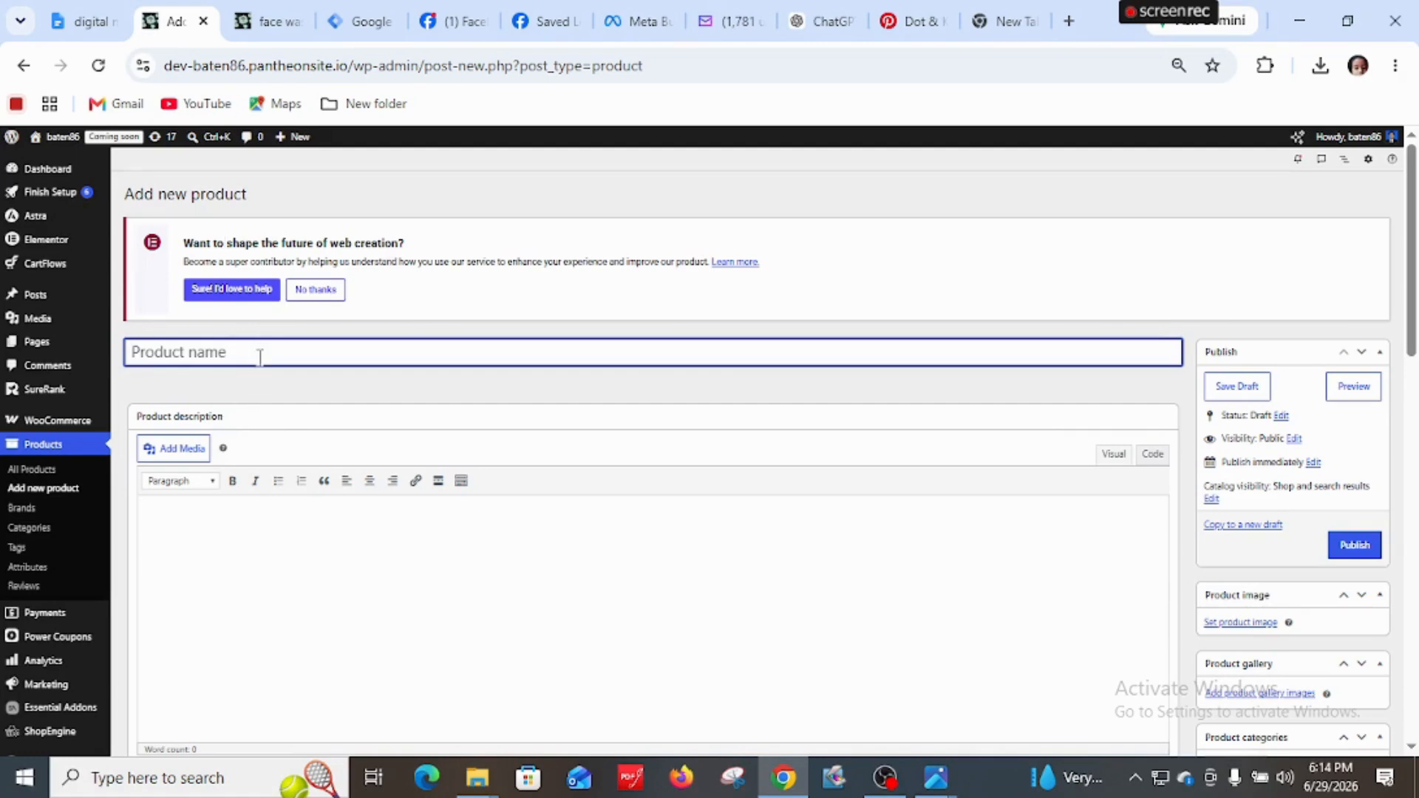
text(mango)
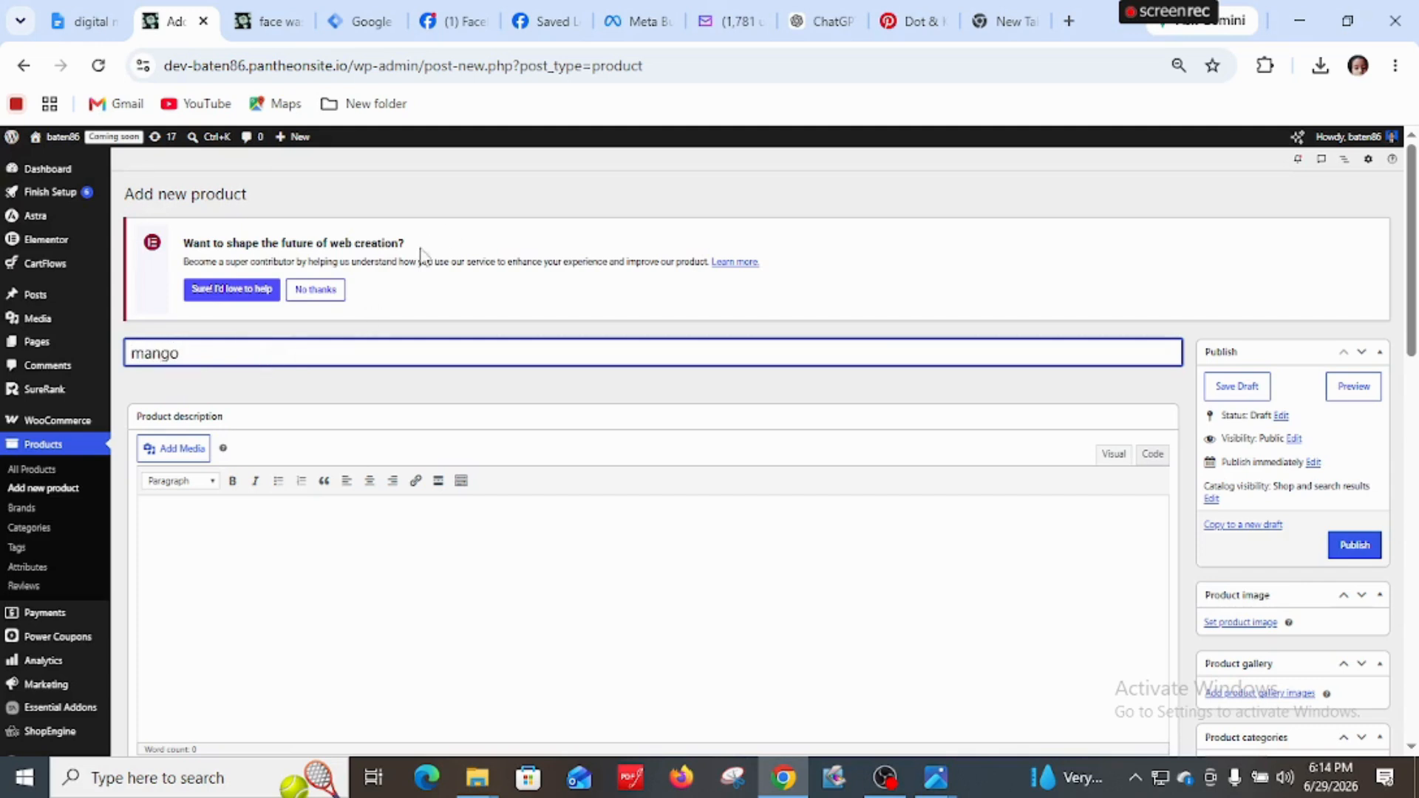
click(177, 543)
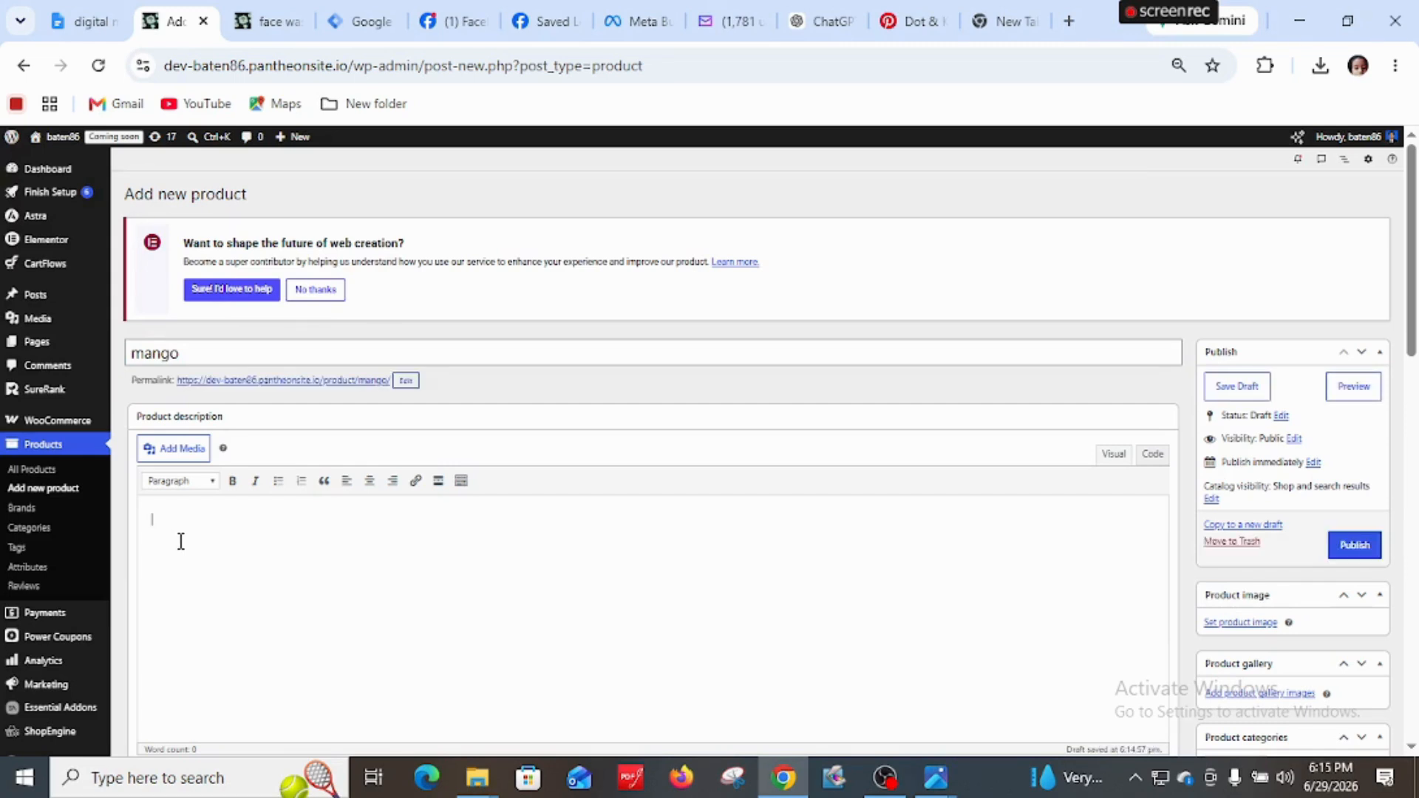
Switch to ChatGPT and look back over the earlier face wash product description conversation
click(818, 24)
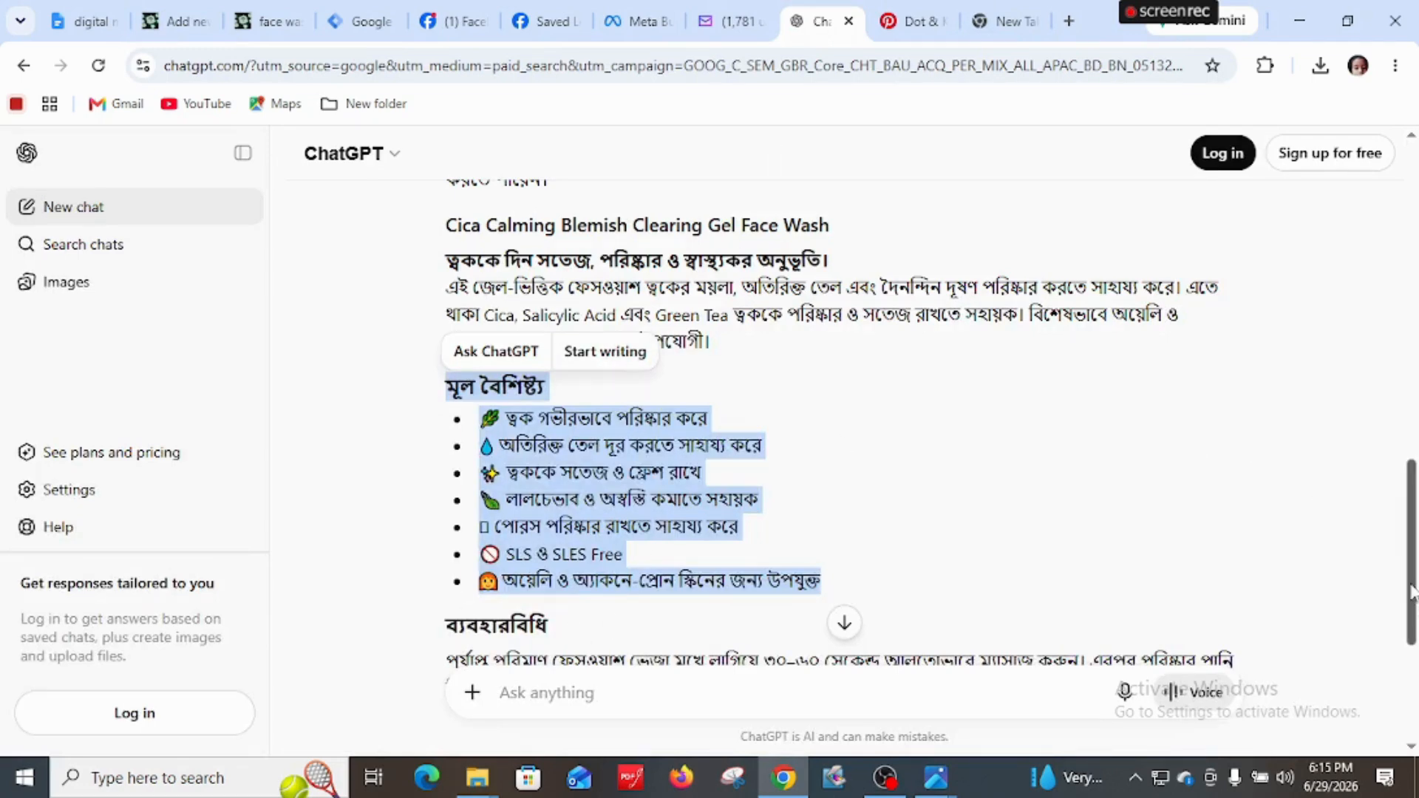
scroll(1412, 592, up, 5)
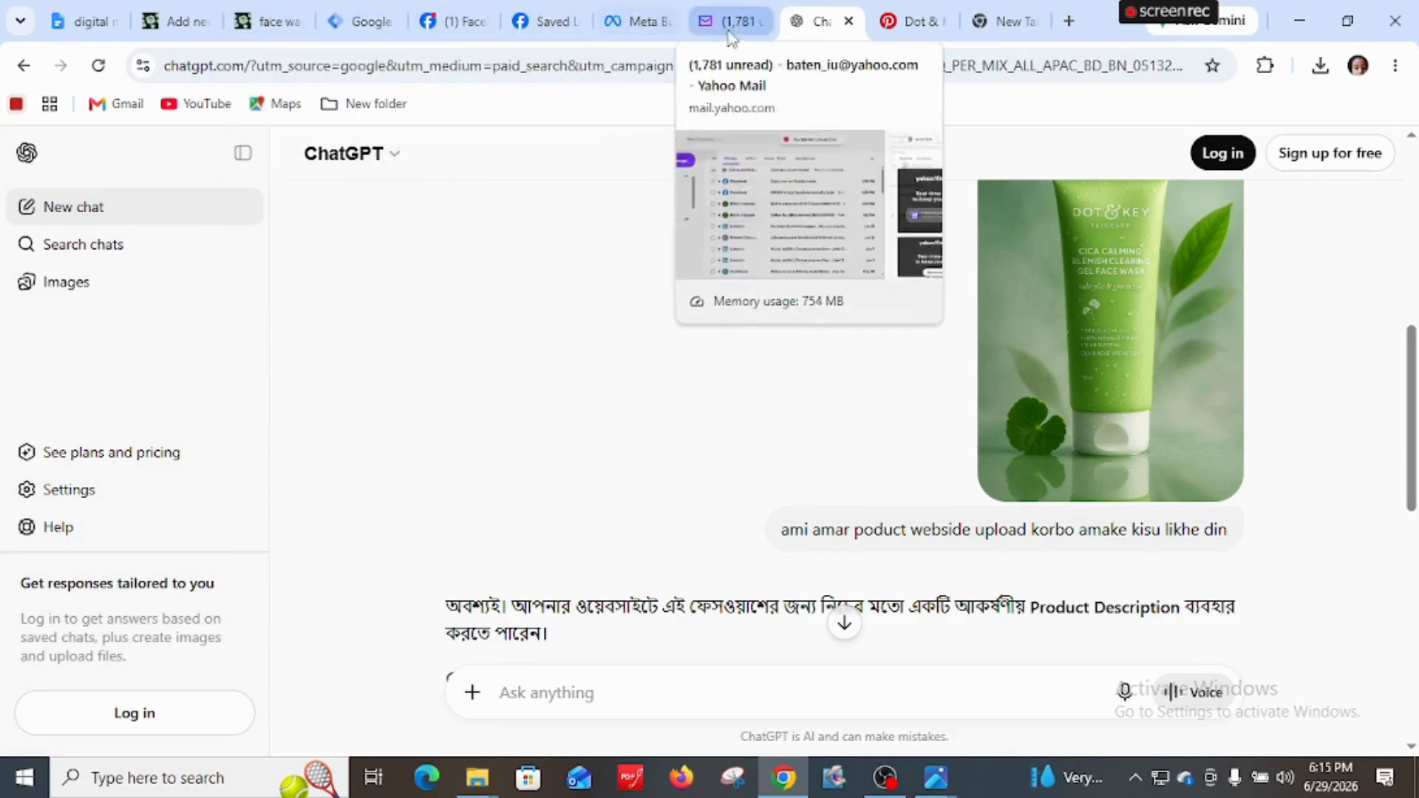
click(1016, 25)
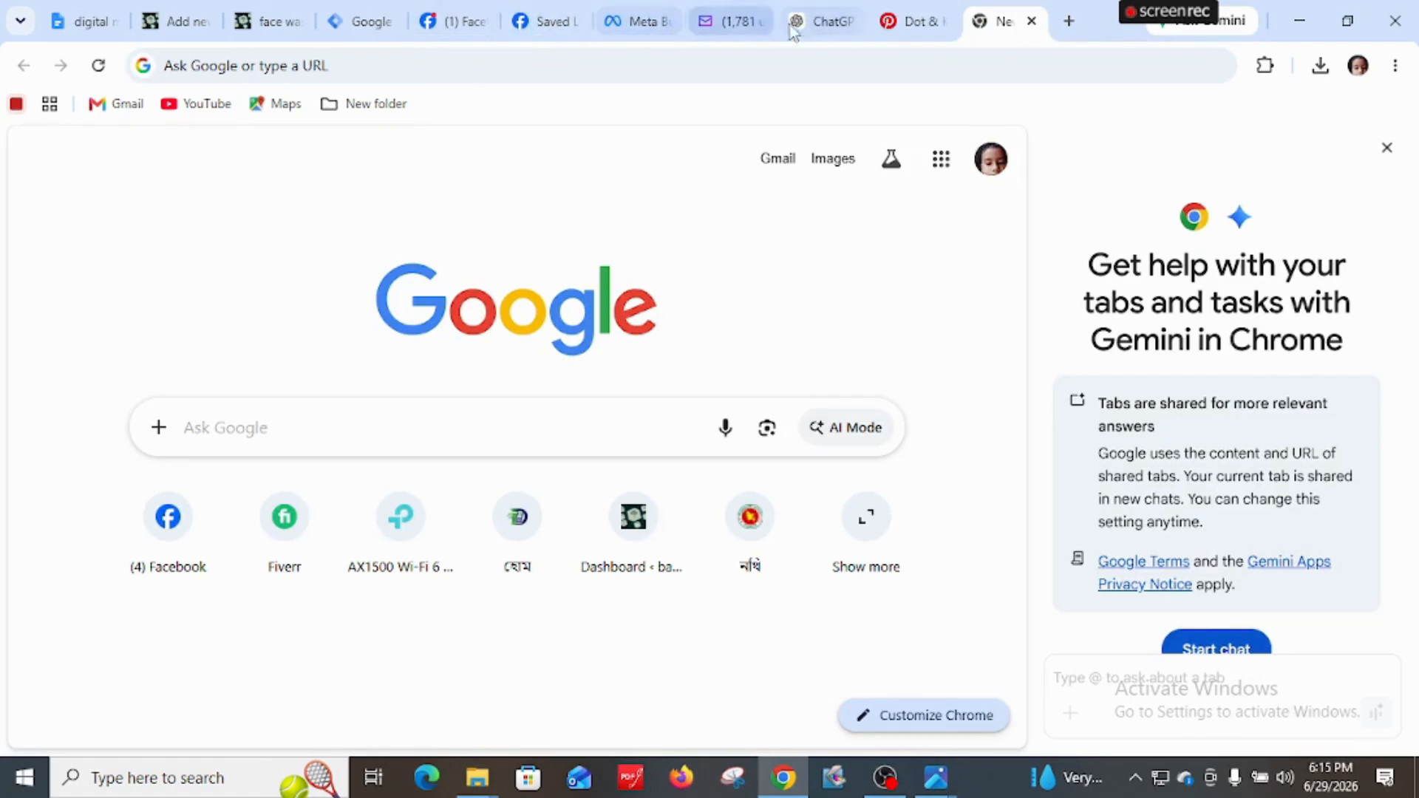
Switch to Pinterest, dismiss the image download notice and search for "mango"
click(906, 22)
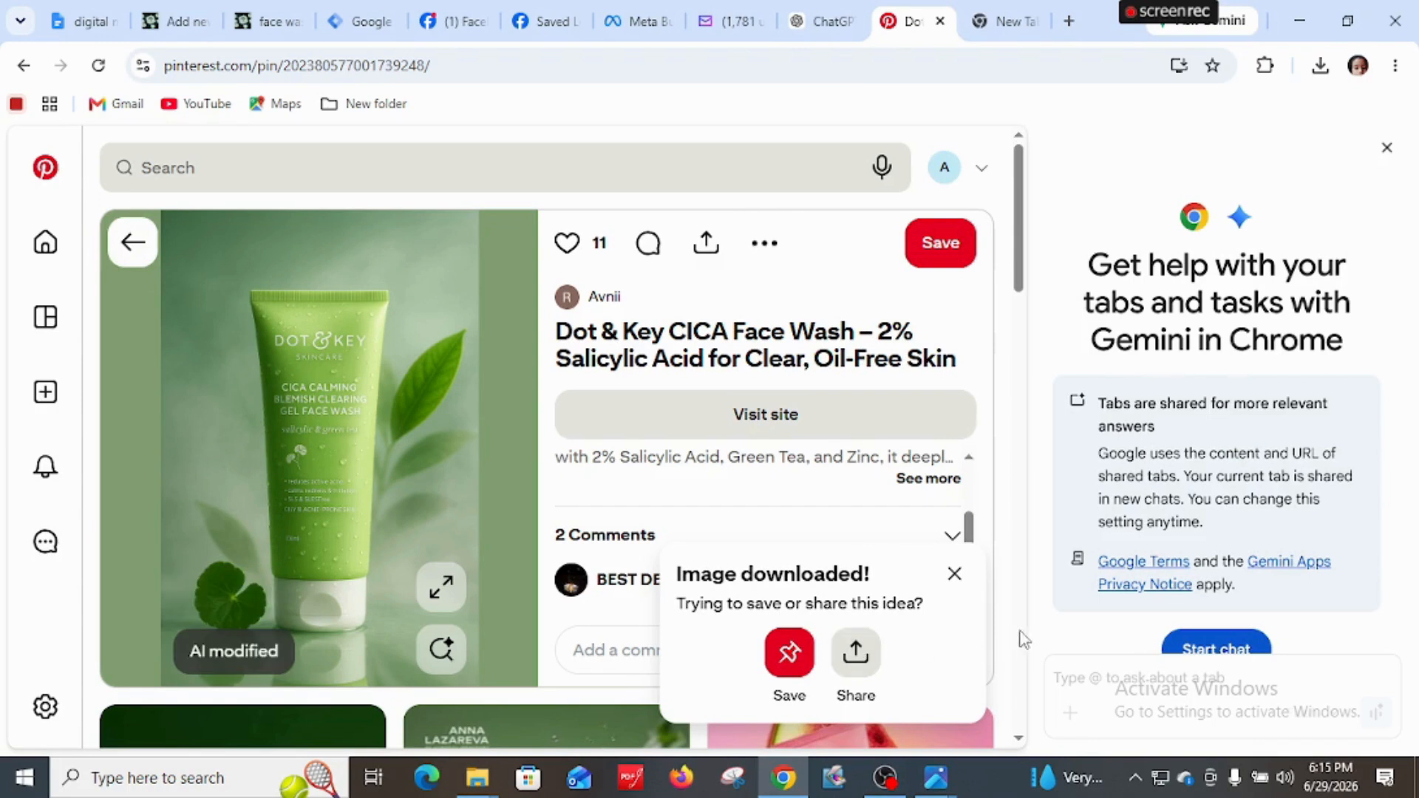
click(954, 574)
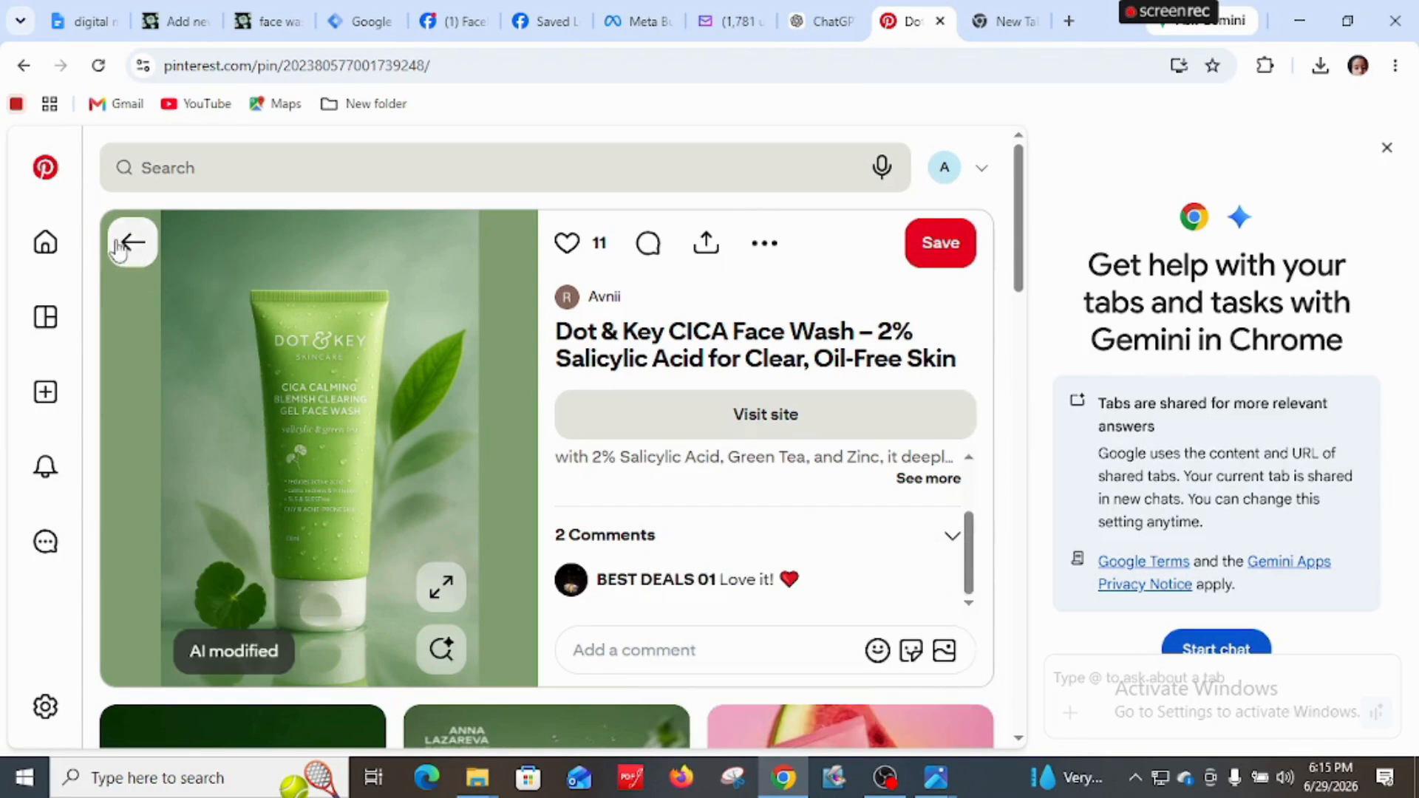
click(222, 171)
text(ma)
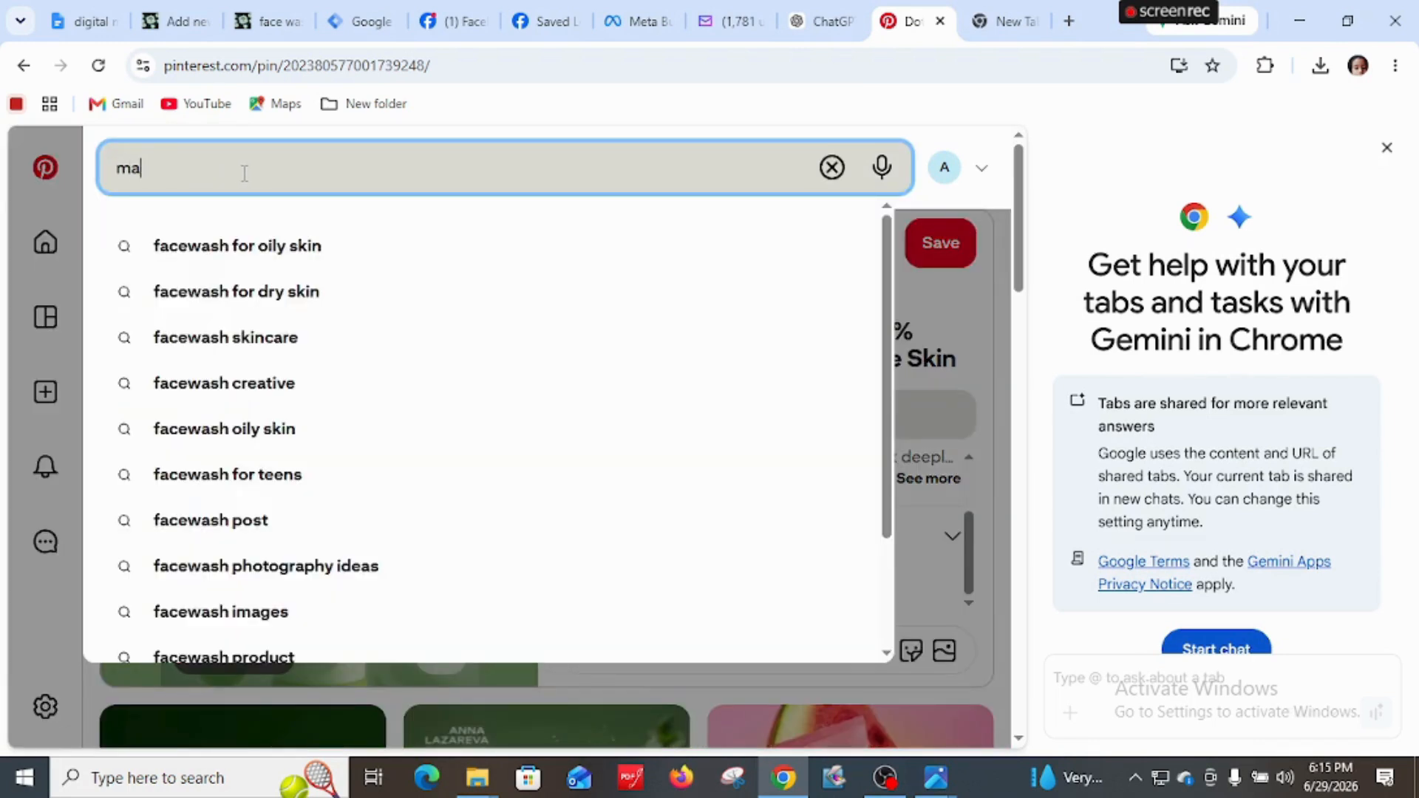
text(ngo)
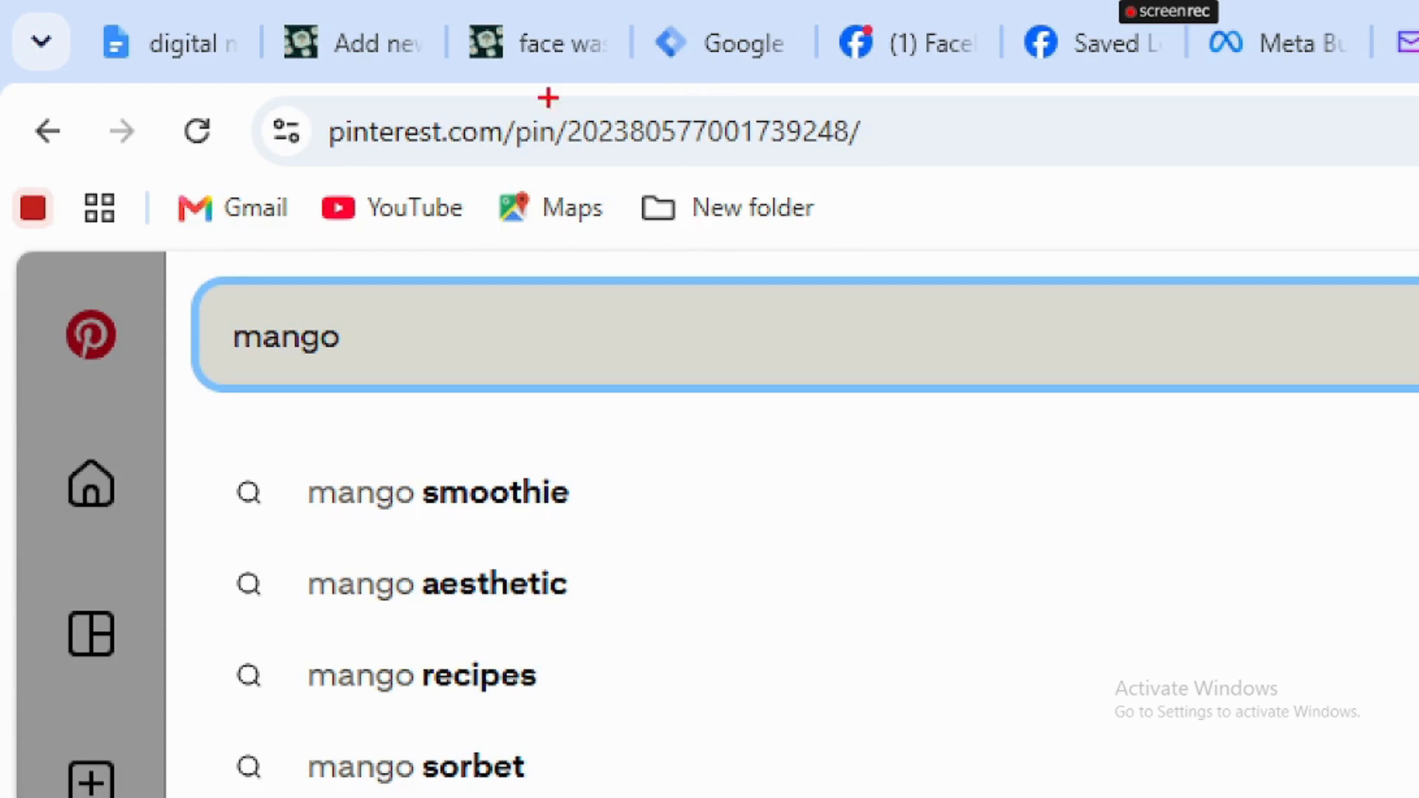
mouse_move(454, 79)
mouse_down()
mouse_move(425, 83)
mouse_move(334, 188)
mouse_move(519, 166)
mouse_move(436, 86)
mouse_move(403, 76)
mouse_up()
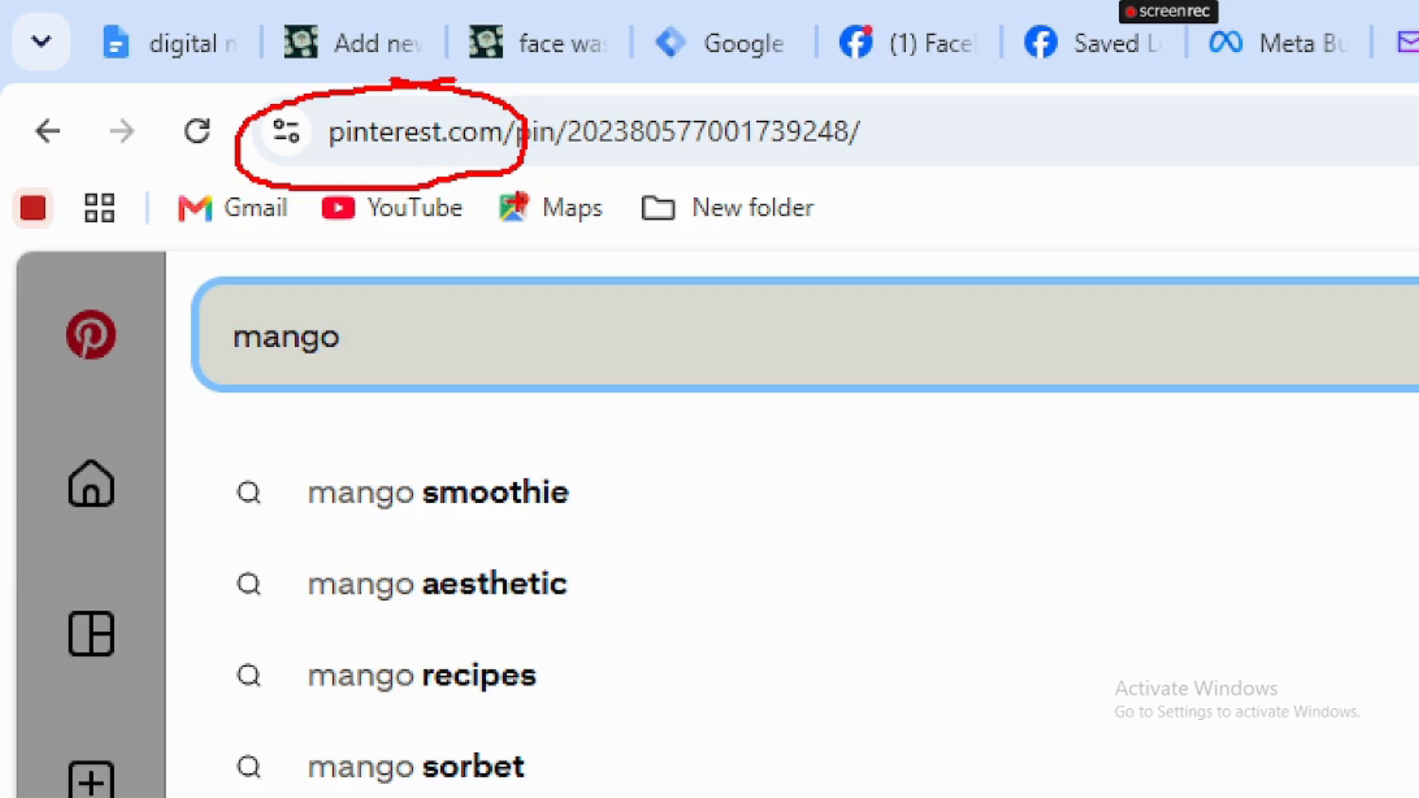
drag(318, 172, 654, 172)
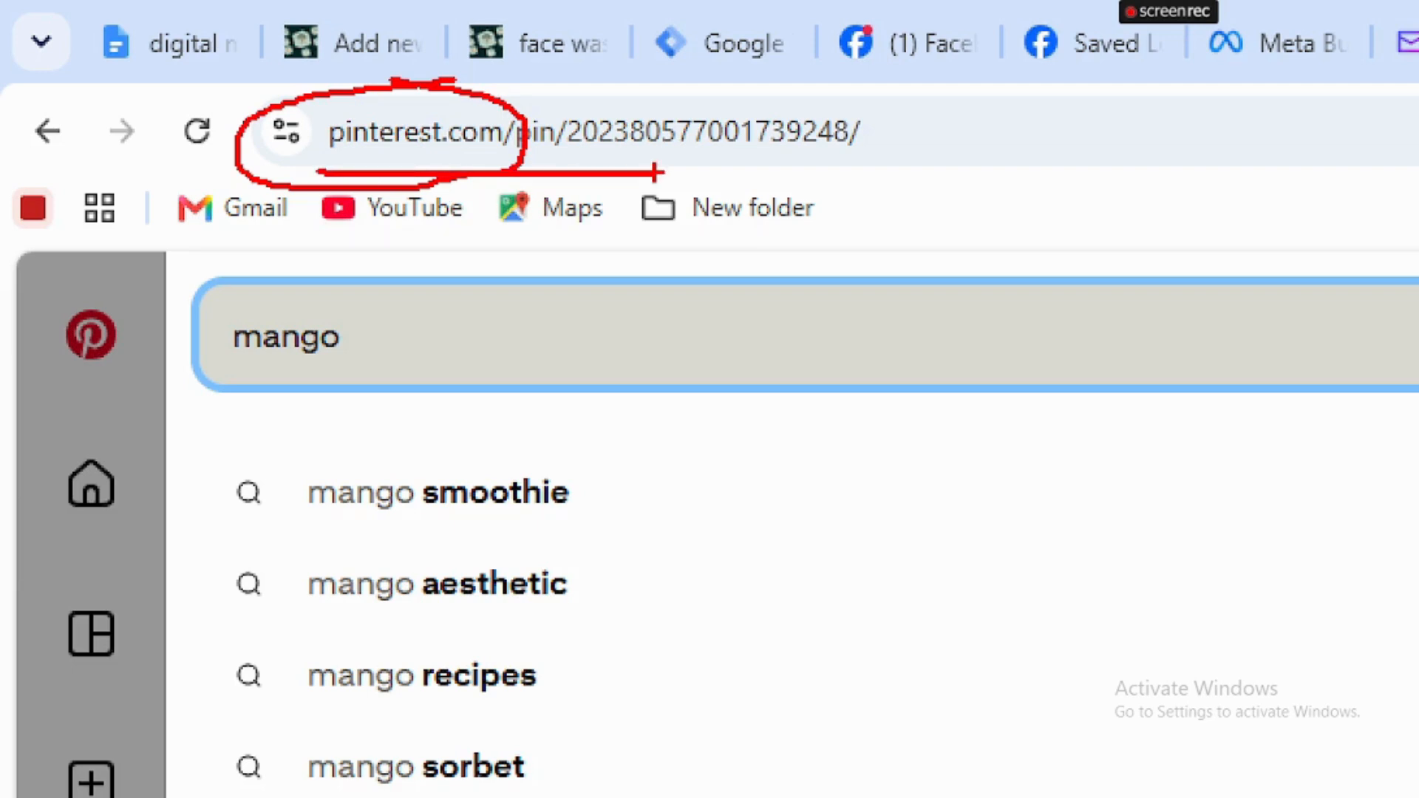
key(Escape)
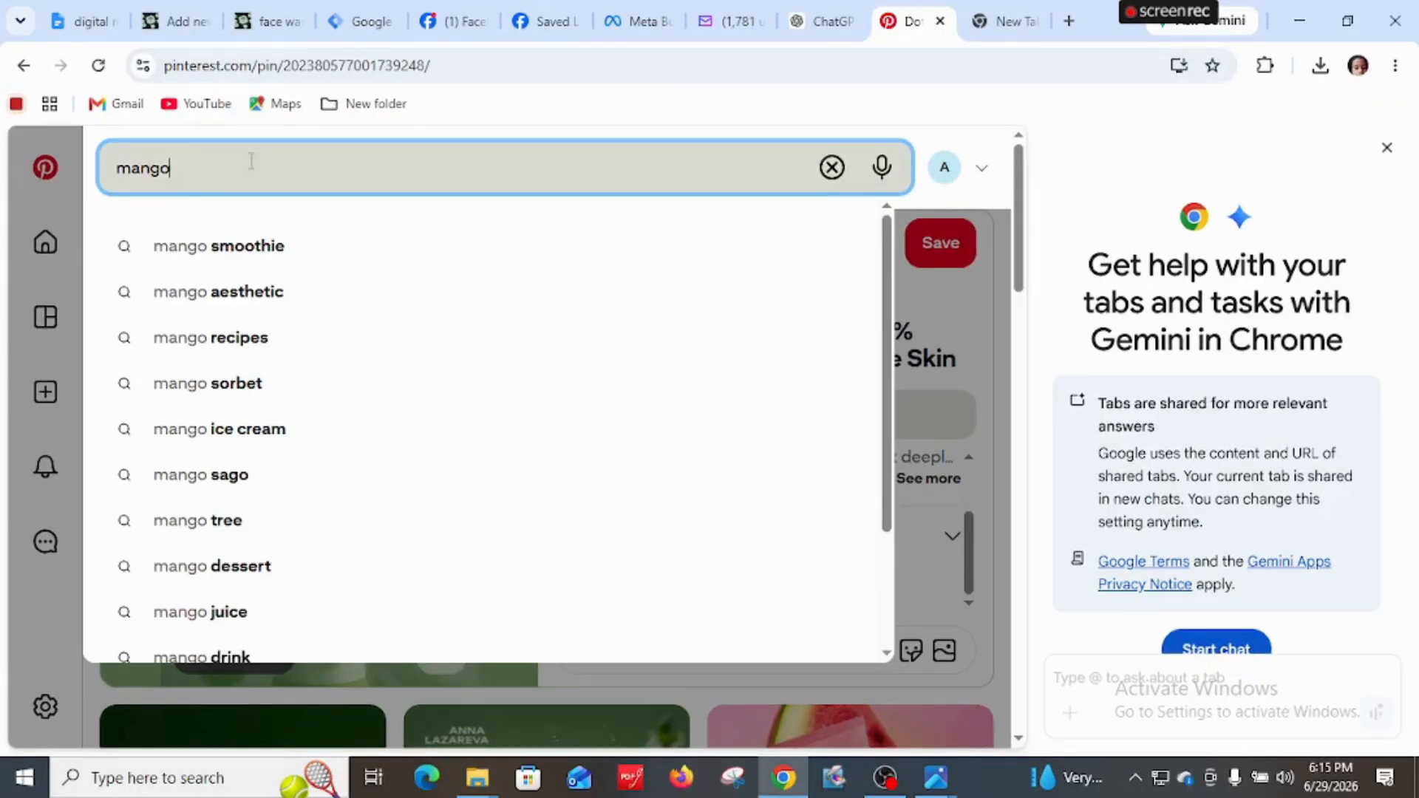
key(Return)
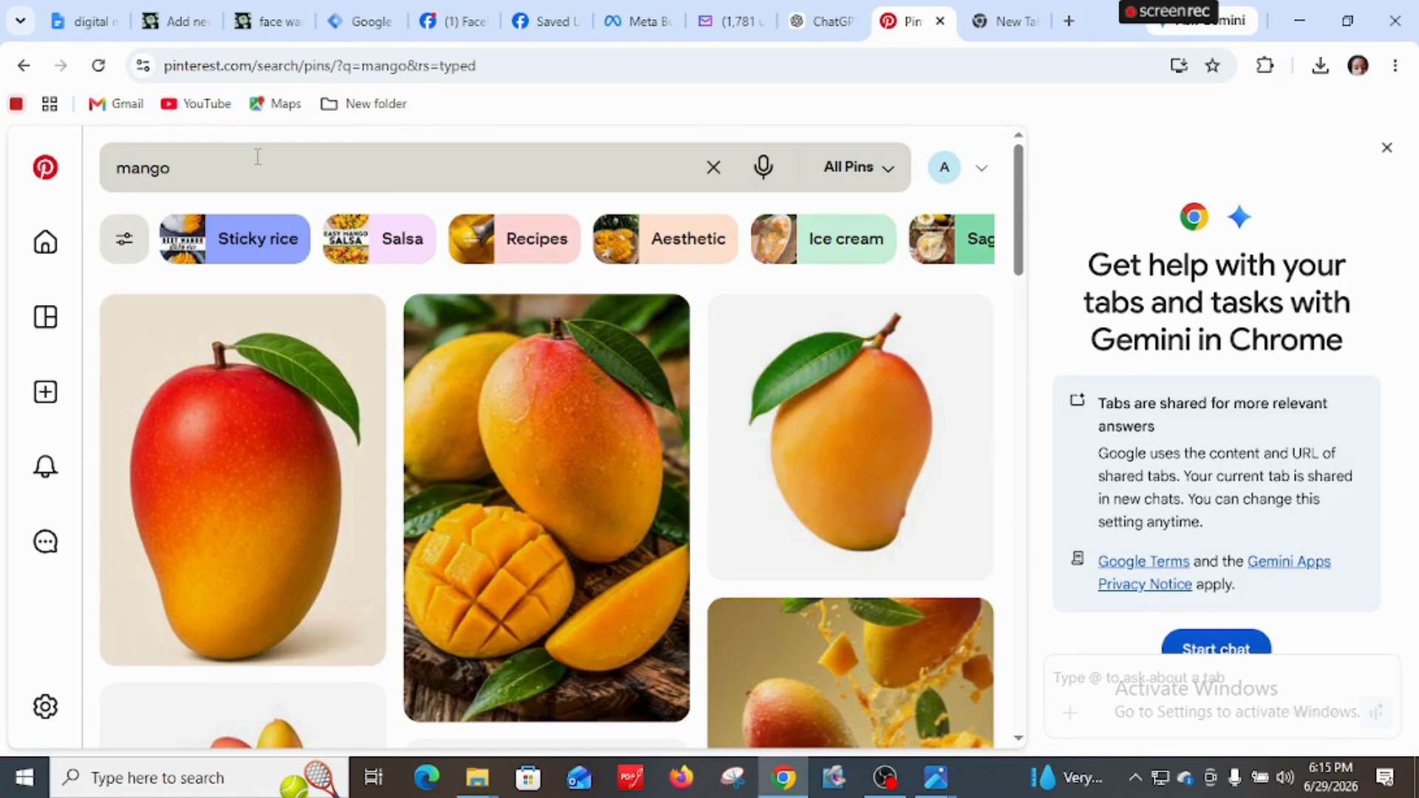
Browse the mango results and open the pin showing whole mangoes with cut pieces on dark wood
scroll(814, 538, down, 3)
scroll(806, 539, up, 3)
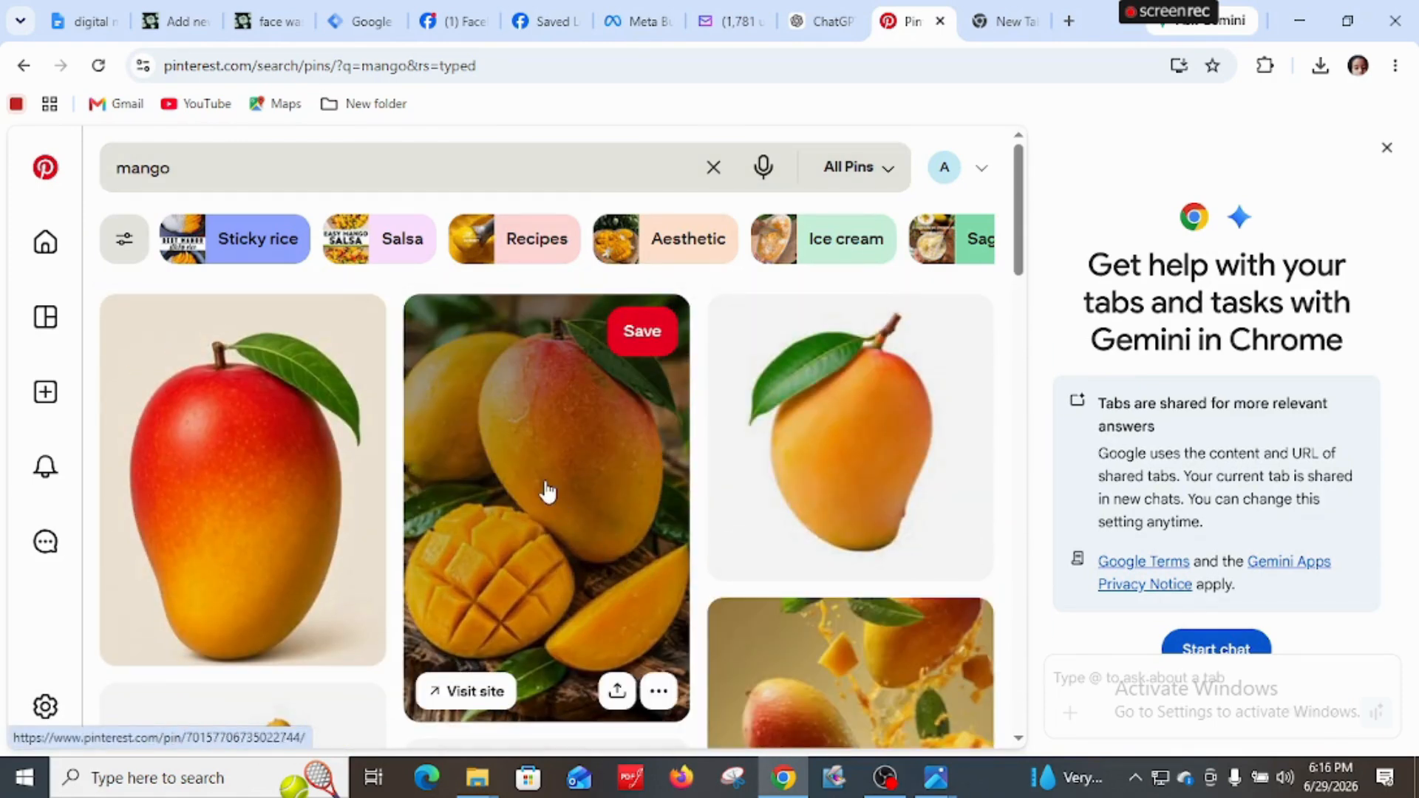
click(547, 491)
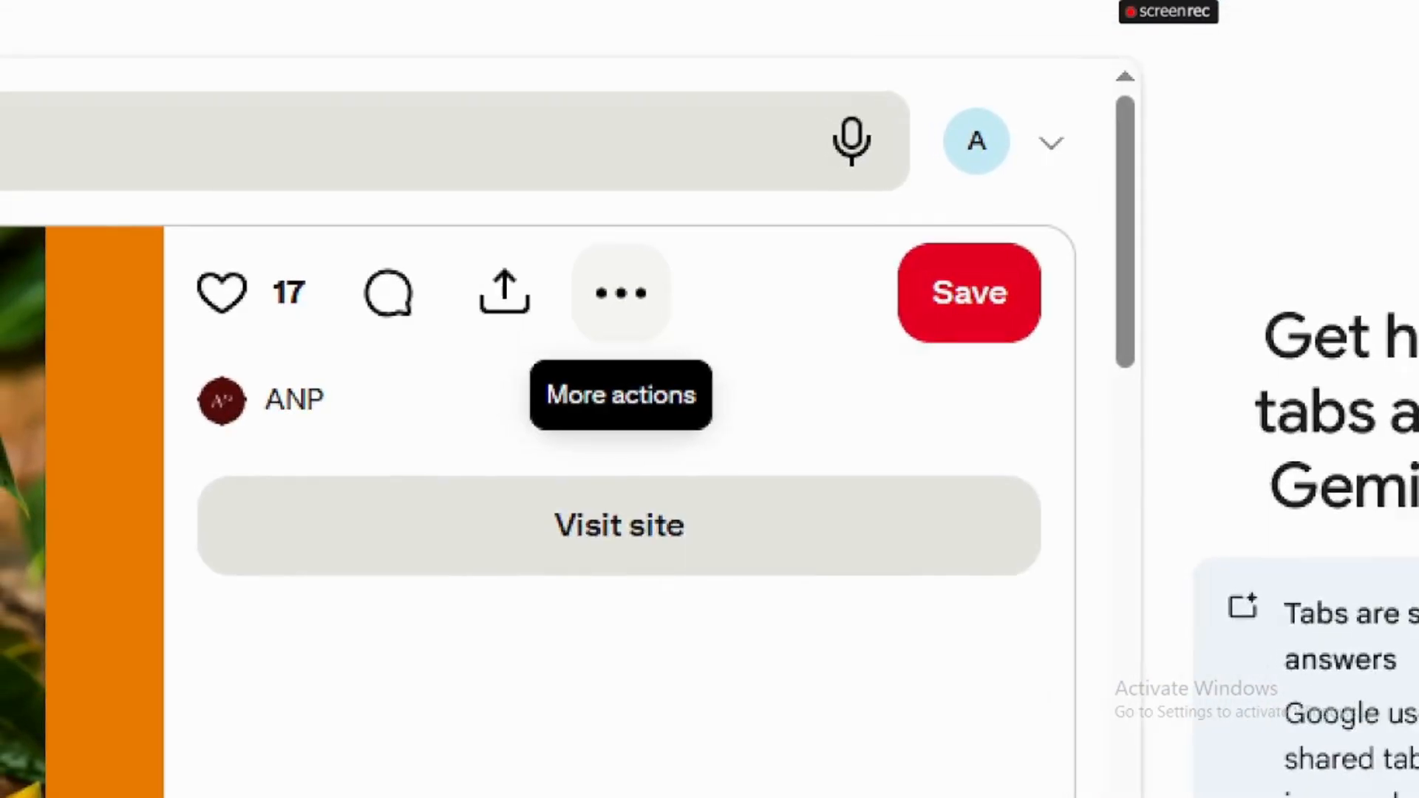
click(719, 215)
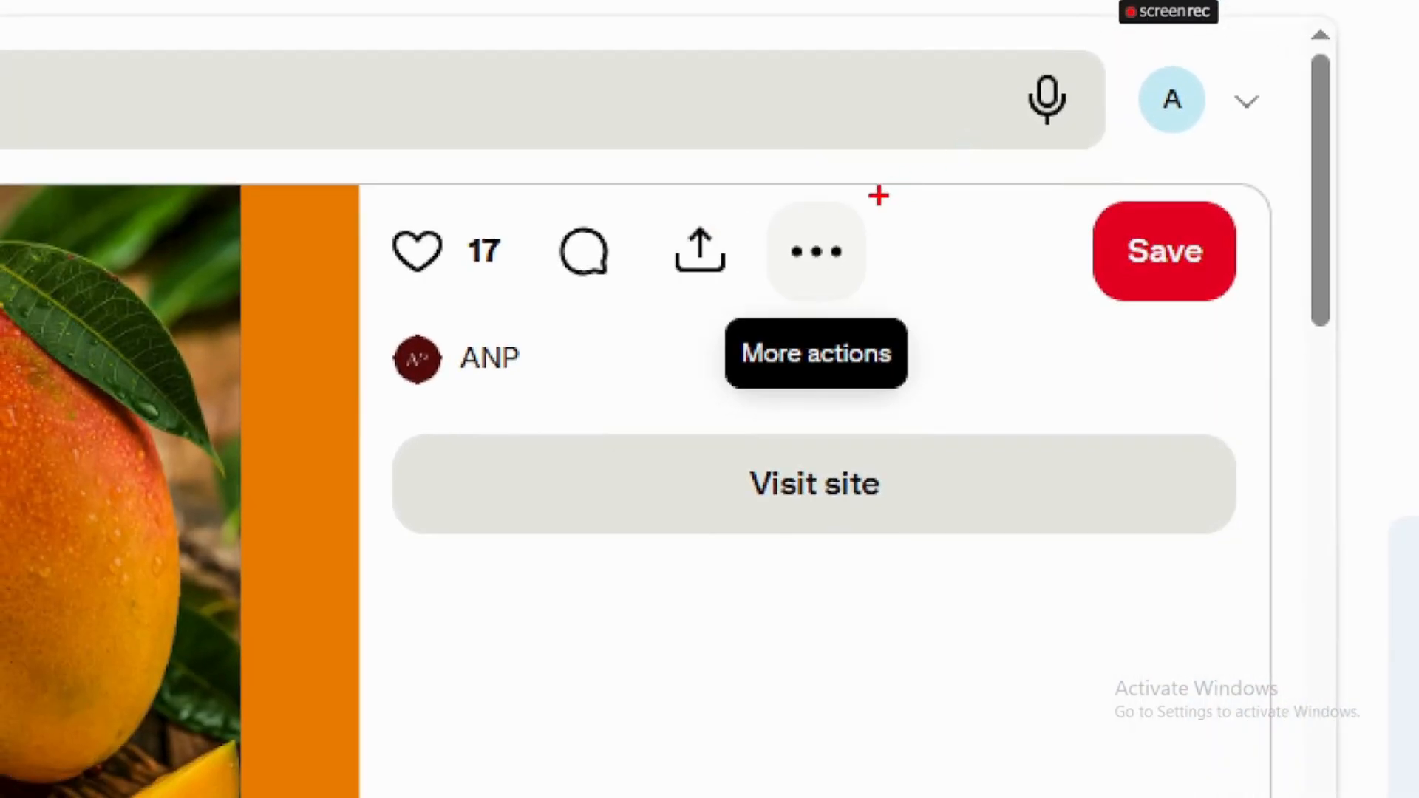
drag(880, 195, 882, 195)
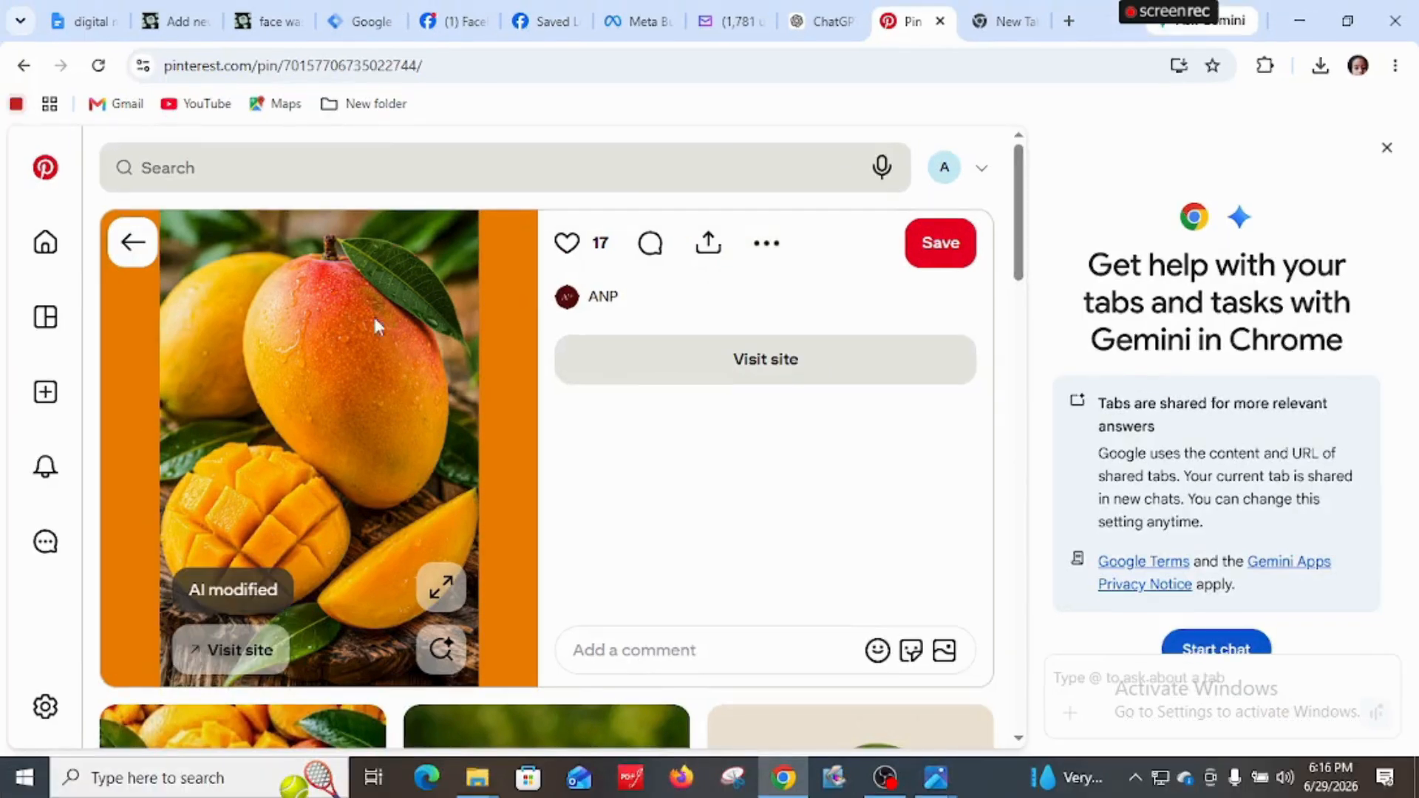
right_click(331, 366)
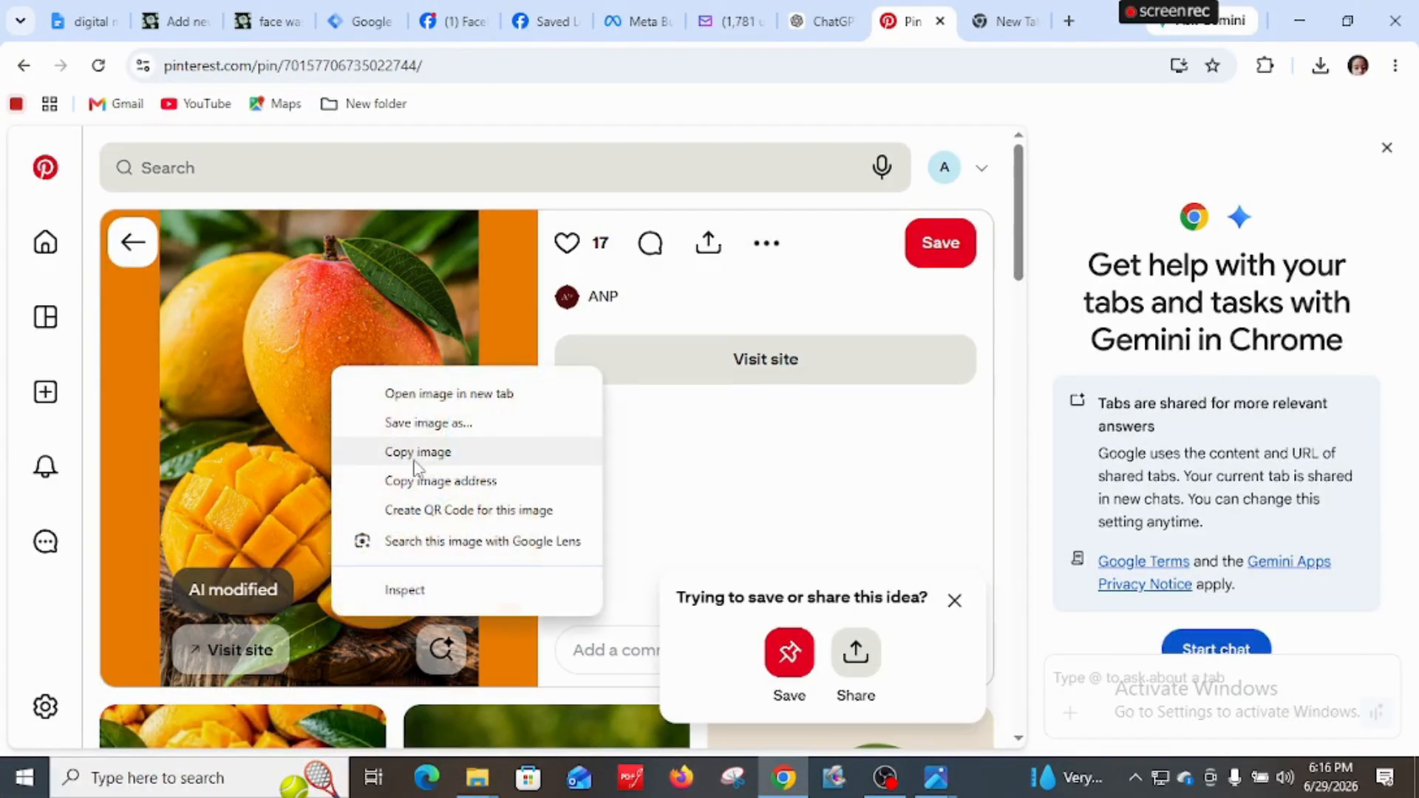
click(439, 427)
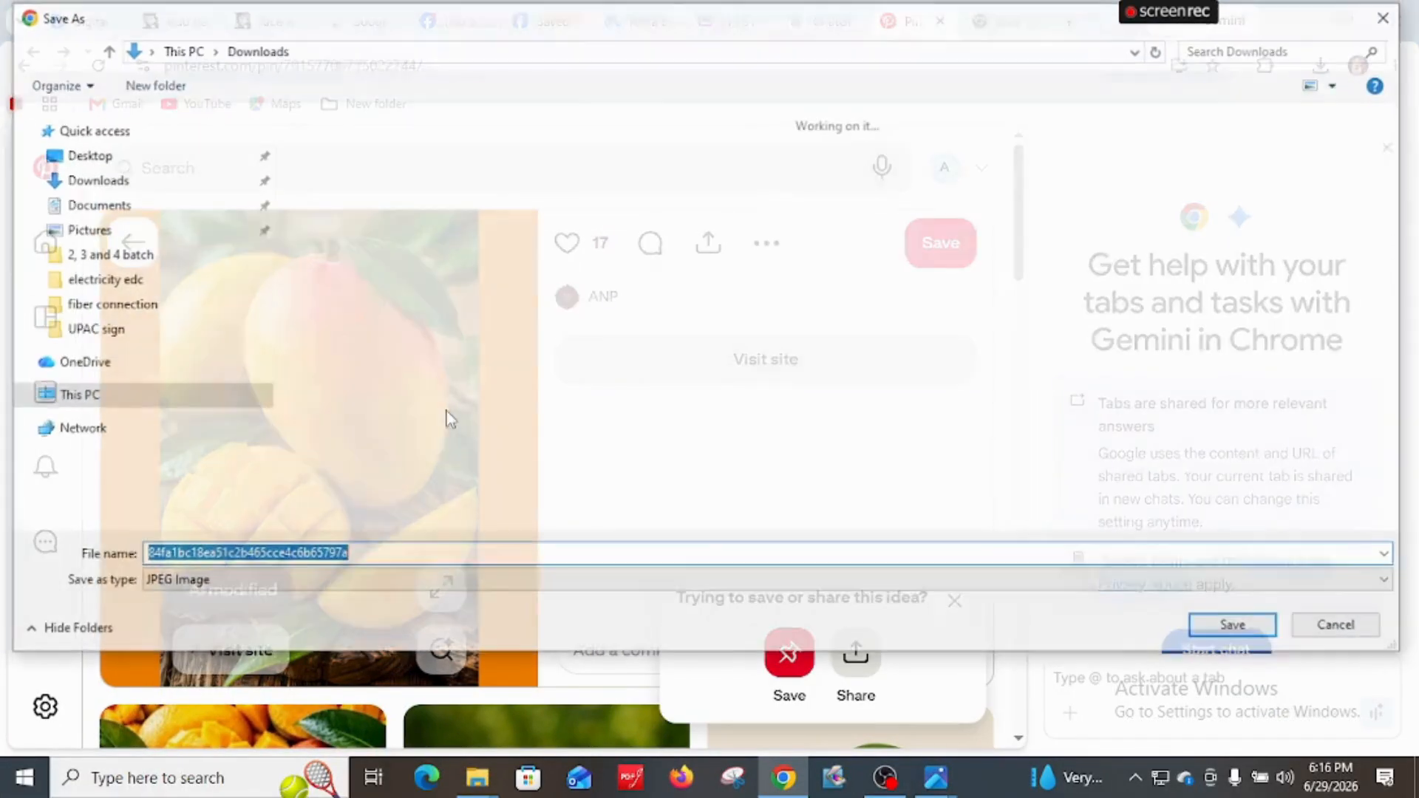
click(95, 256)
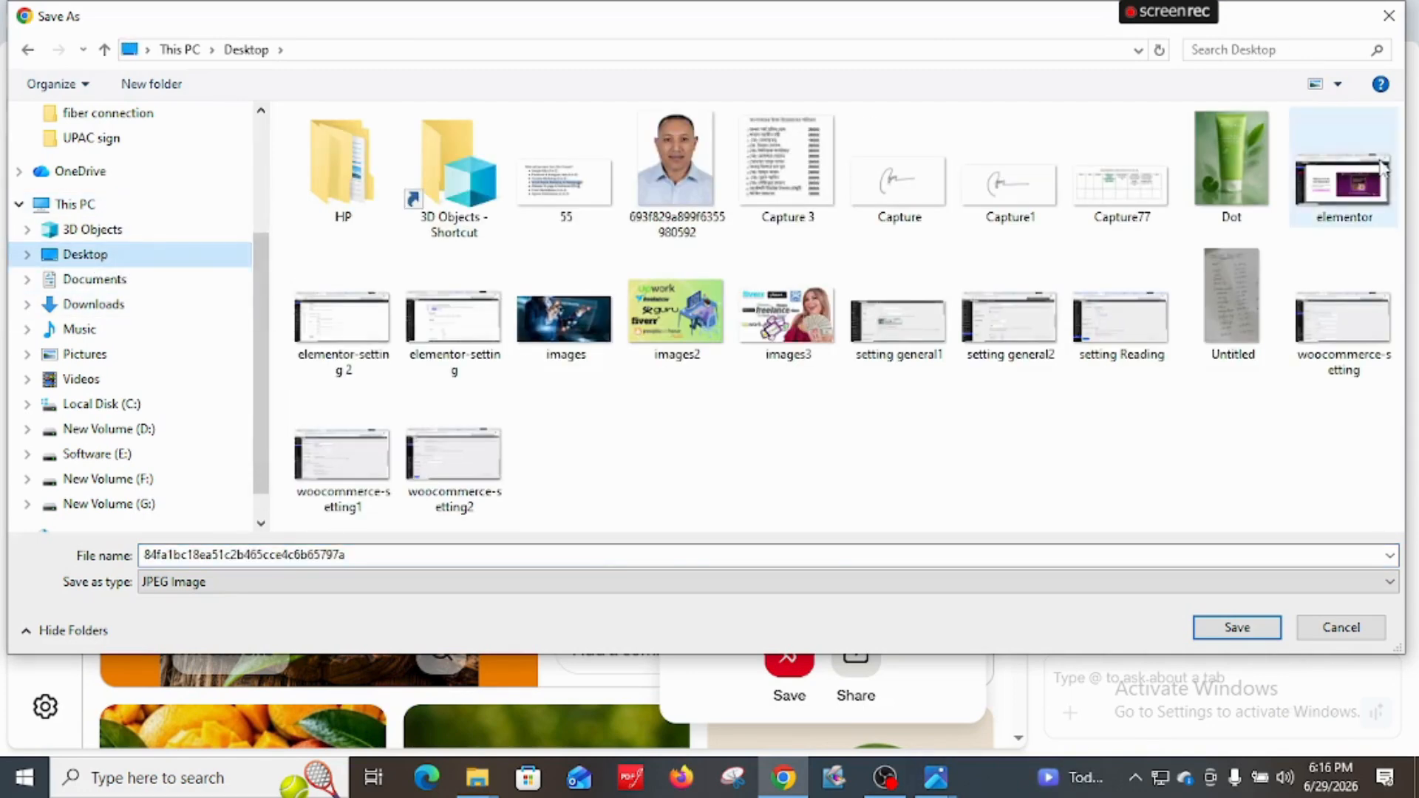
click(1389, 16)
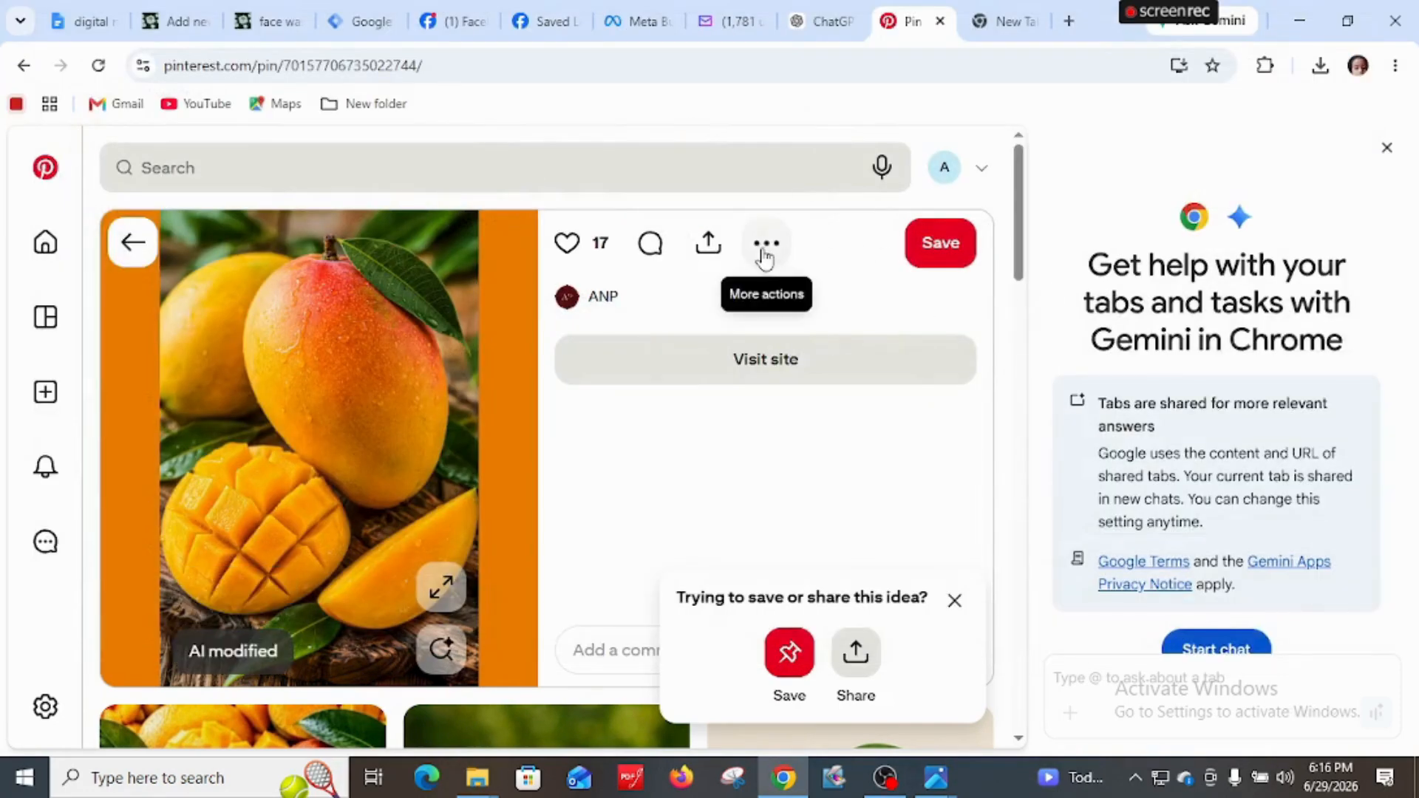
Download the mango pin's image from Pinterest and open the downloaded file in Paint
click(766, 250)
click(731, 405)
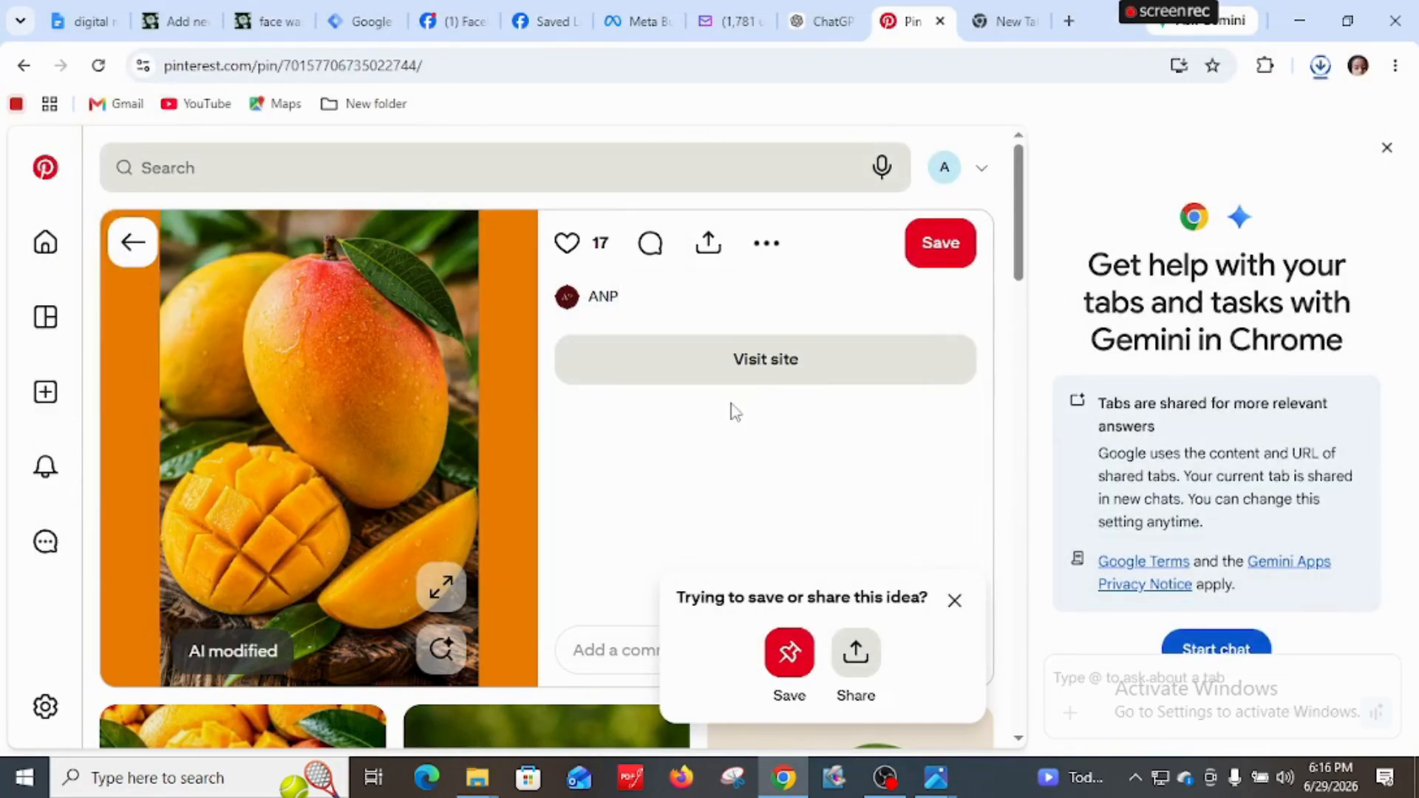
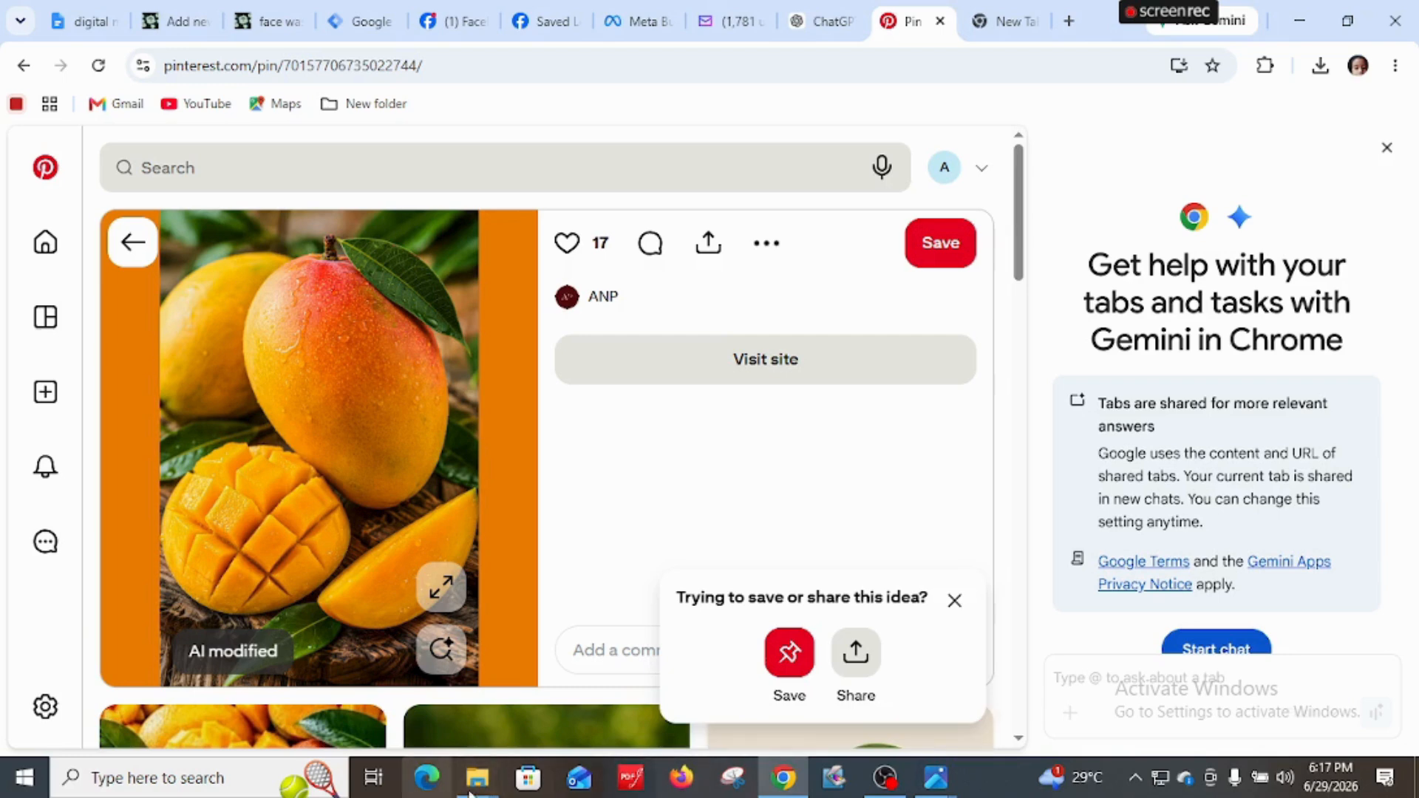
mouse_move(481, 791)
click(432, 695)
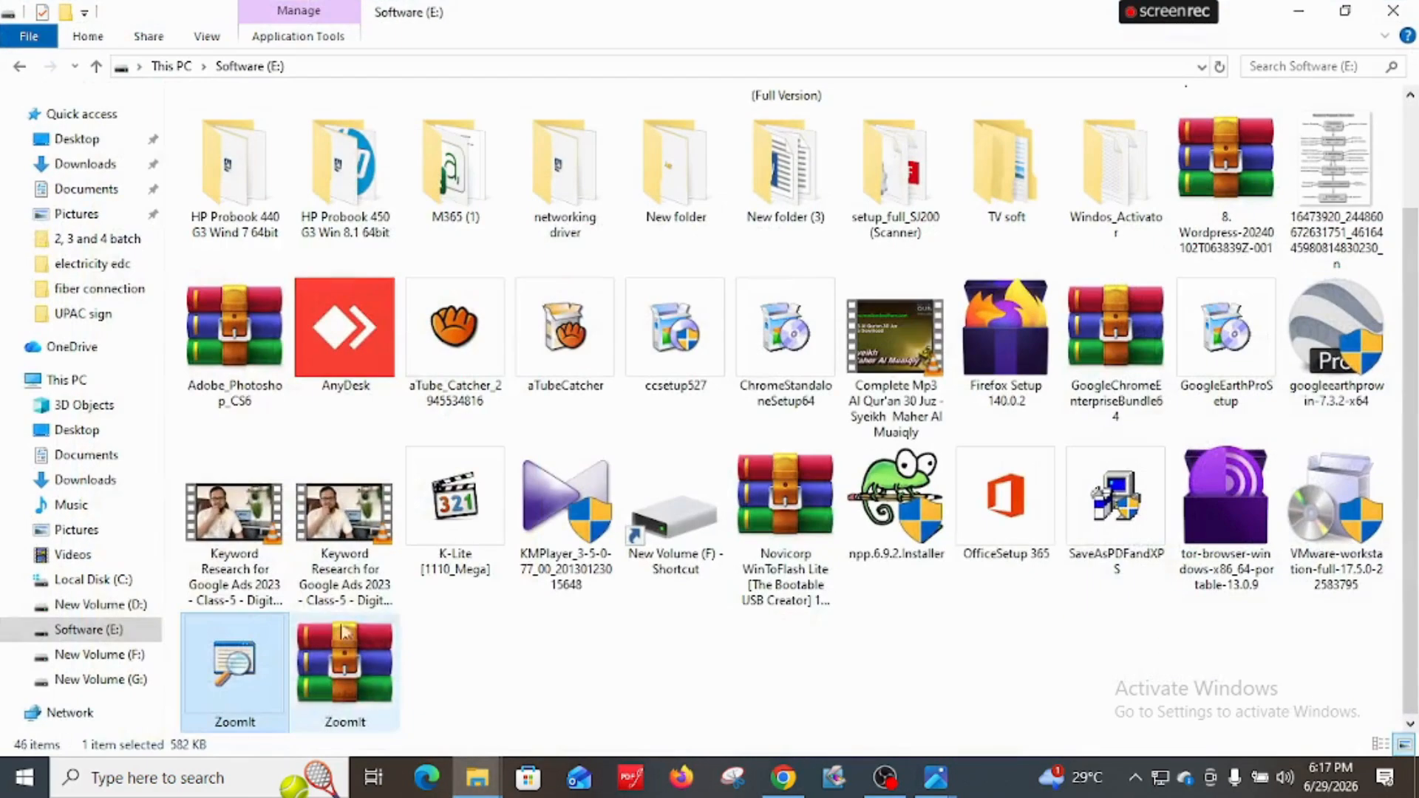
click(82, 164)
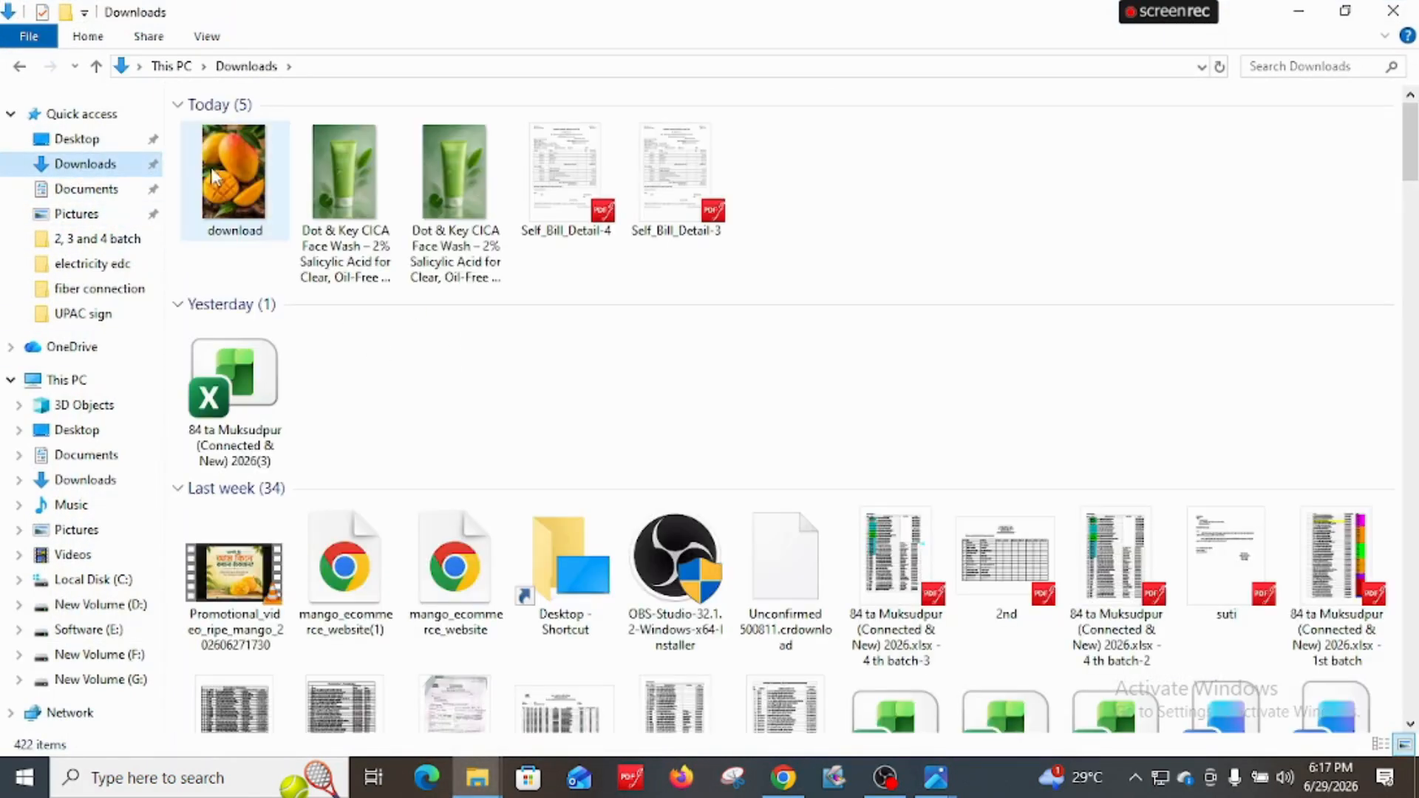
click(215, 177)
right_click(213, 176)
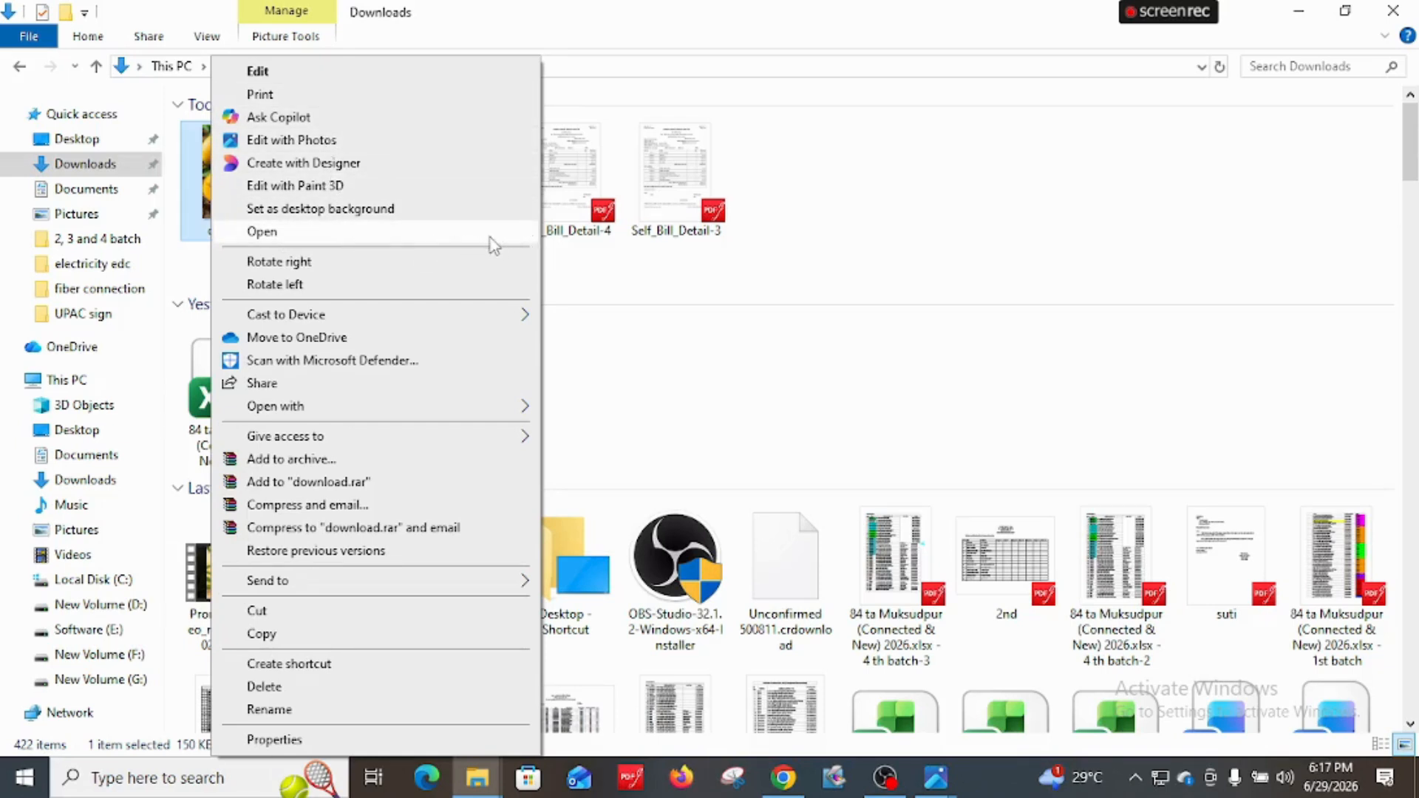
mouse_move(510, 406)
click(620, 423)
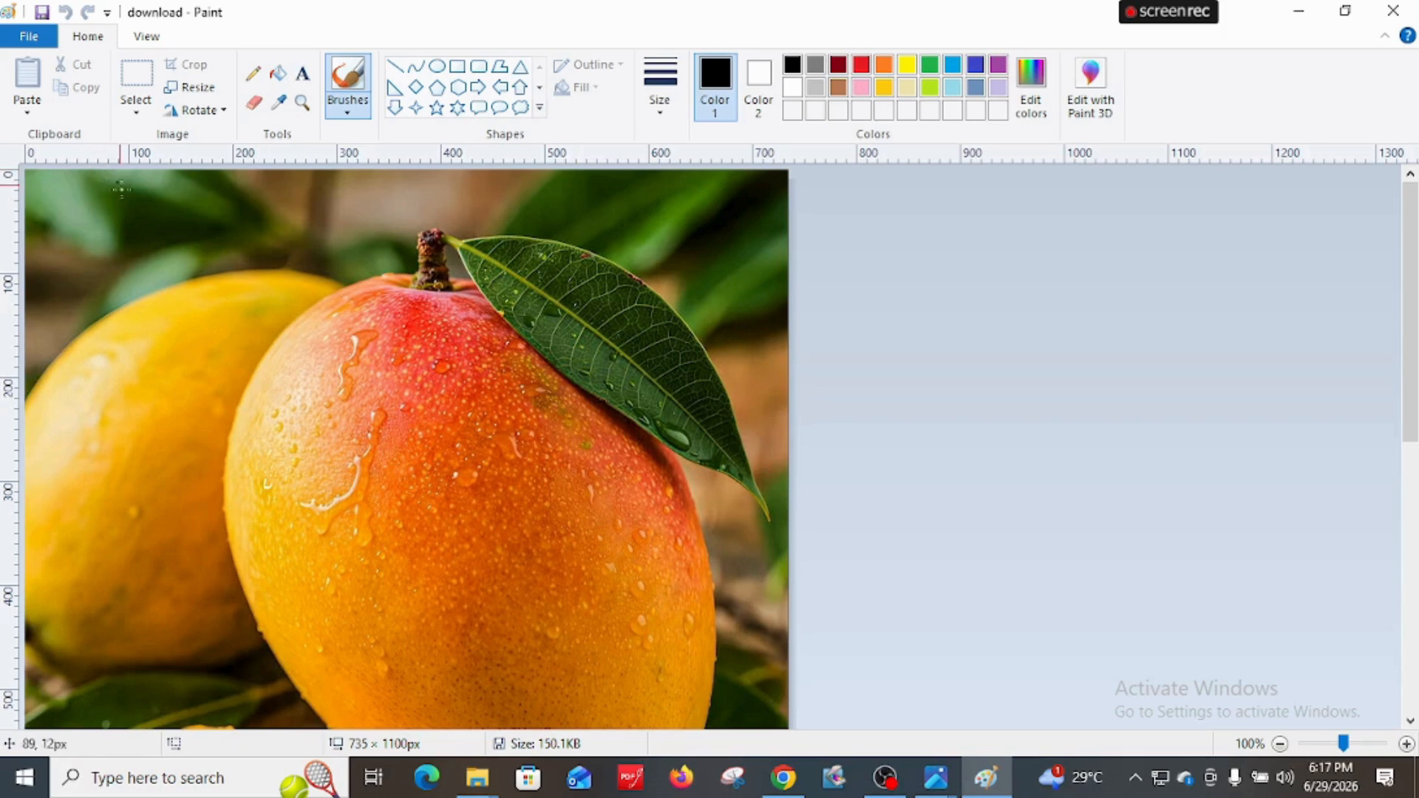
Crop the image to its upper part with the whole mangoes, about 728 × 519 px
click(136, 75)
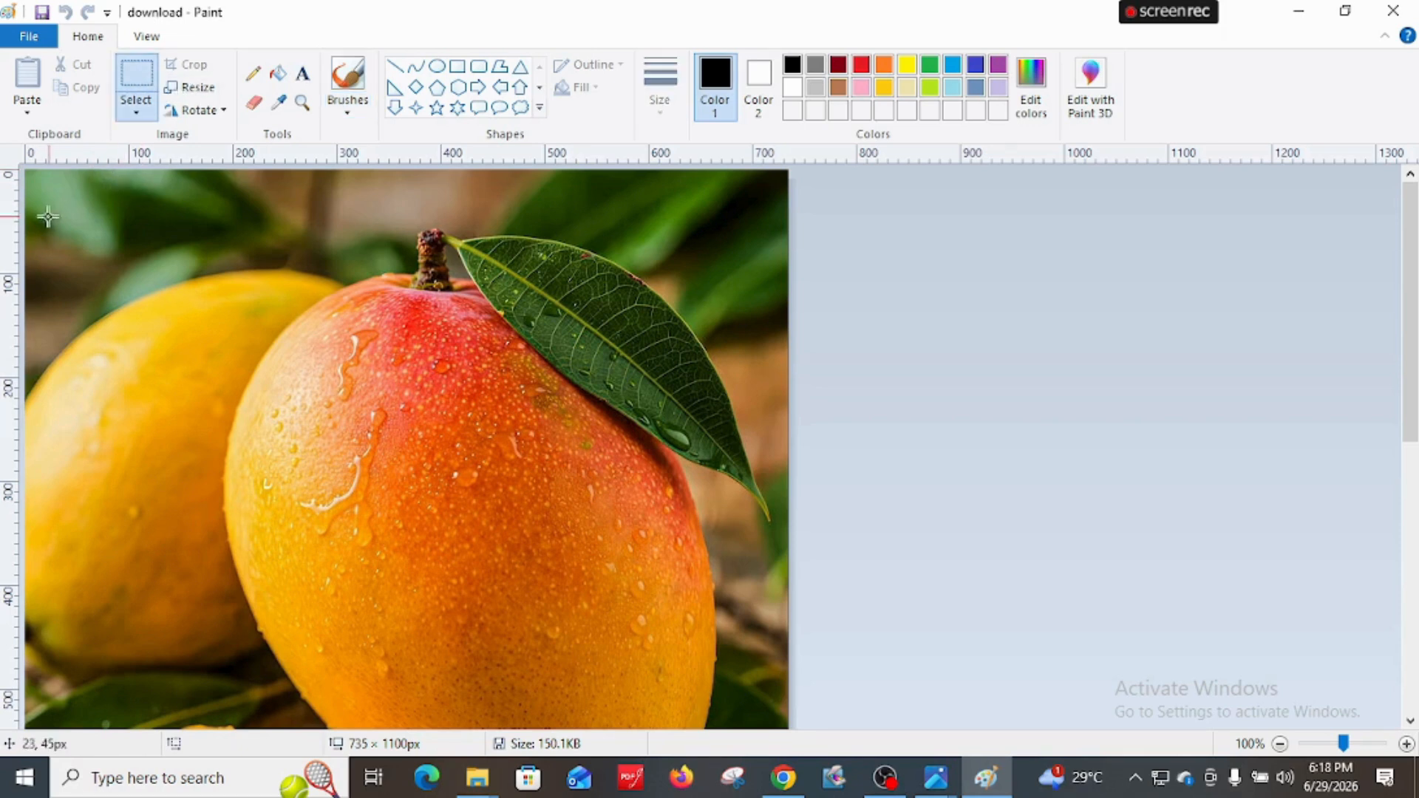
drag(28, 187, 785, 727)
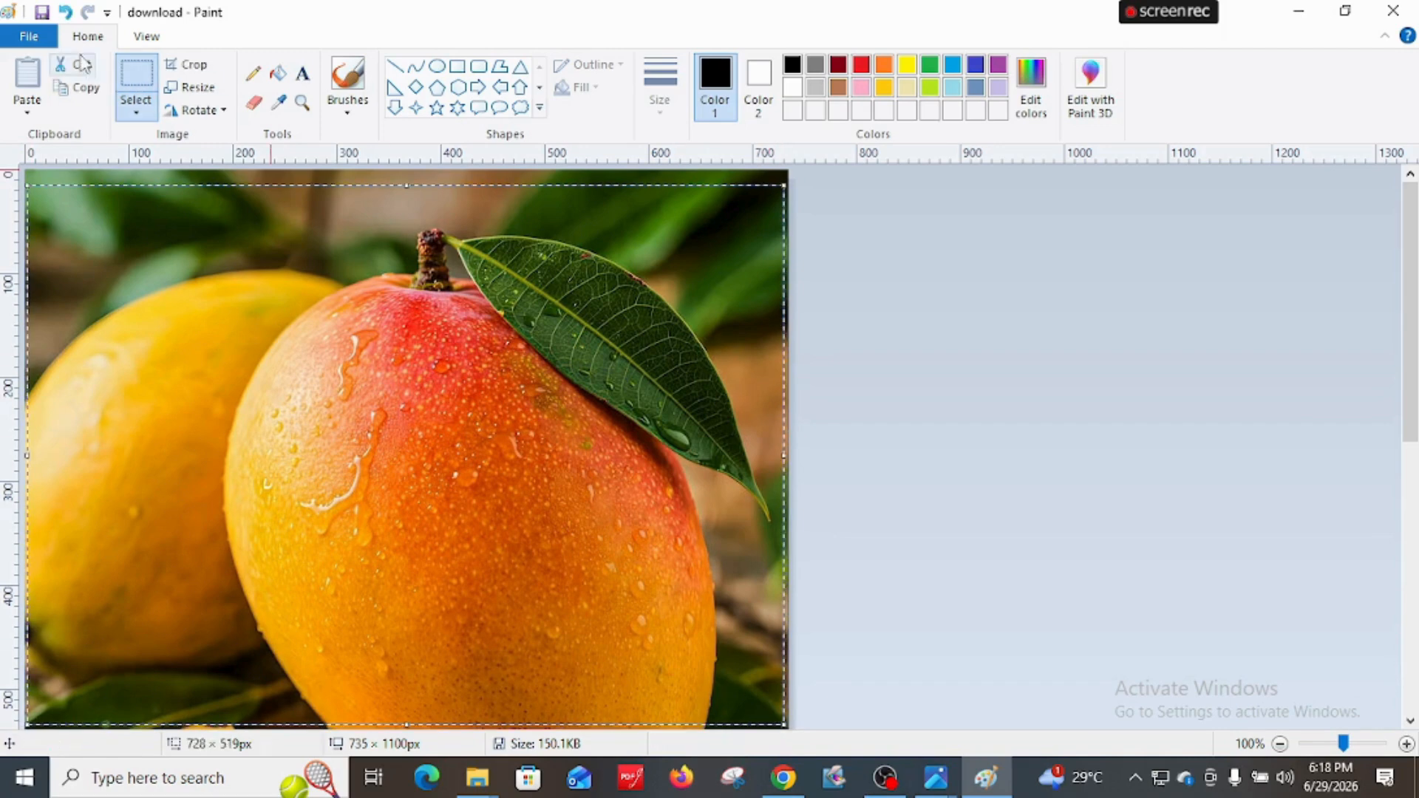
click(186, 64)
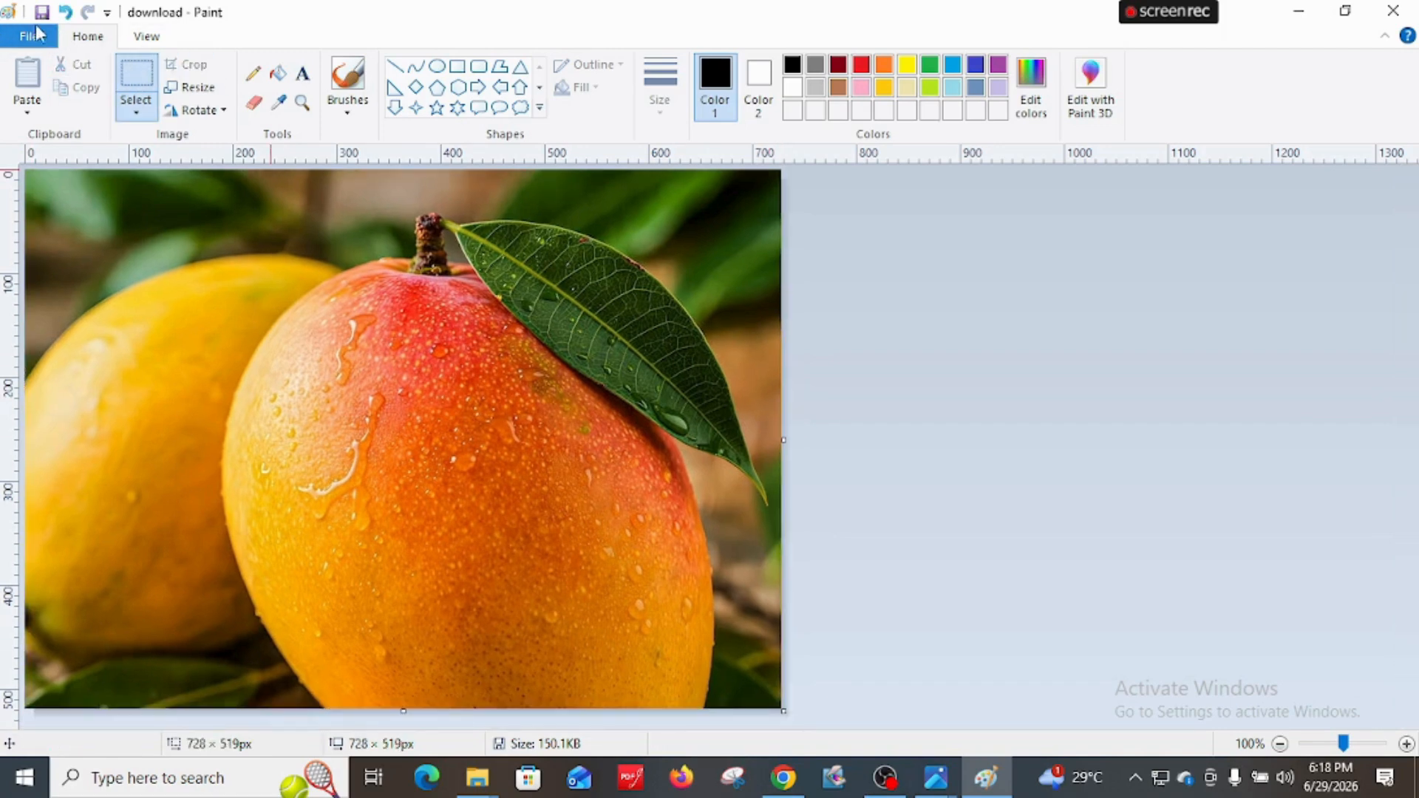
Save the cropped image as a JPEG named "mango" on the Desktop and close Paint
click(34, 35)
key(Escape)
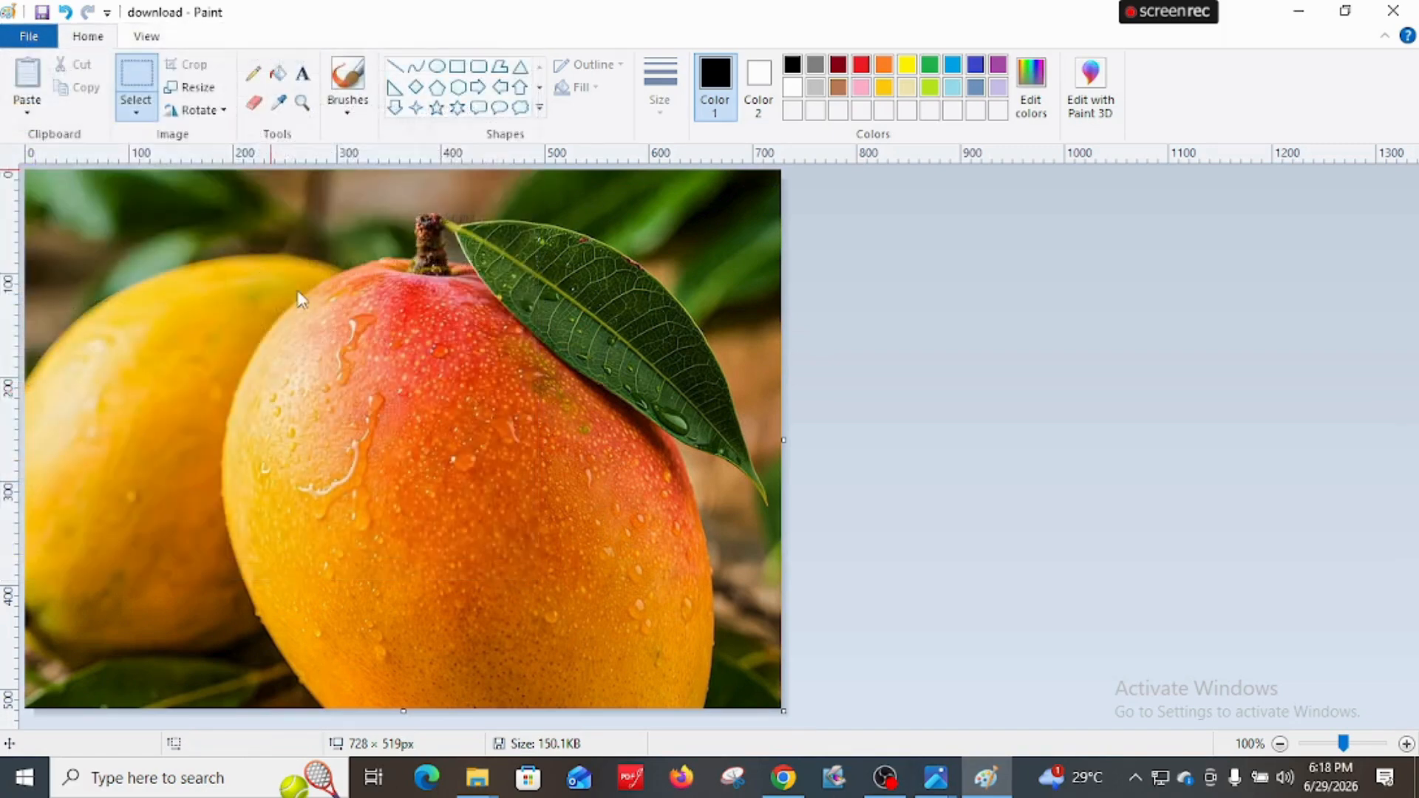
key(F12)
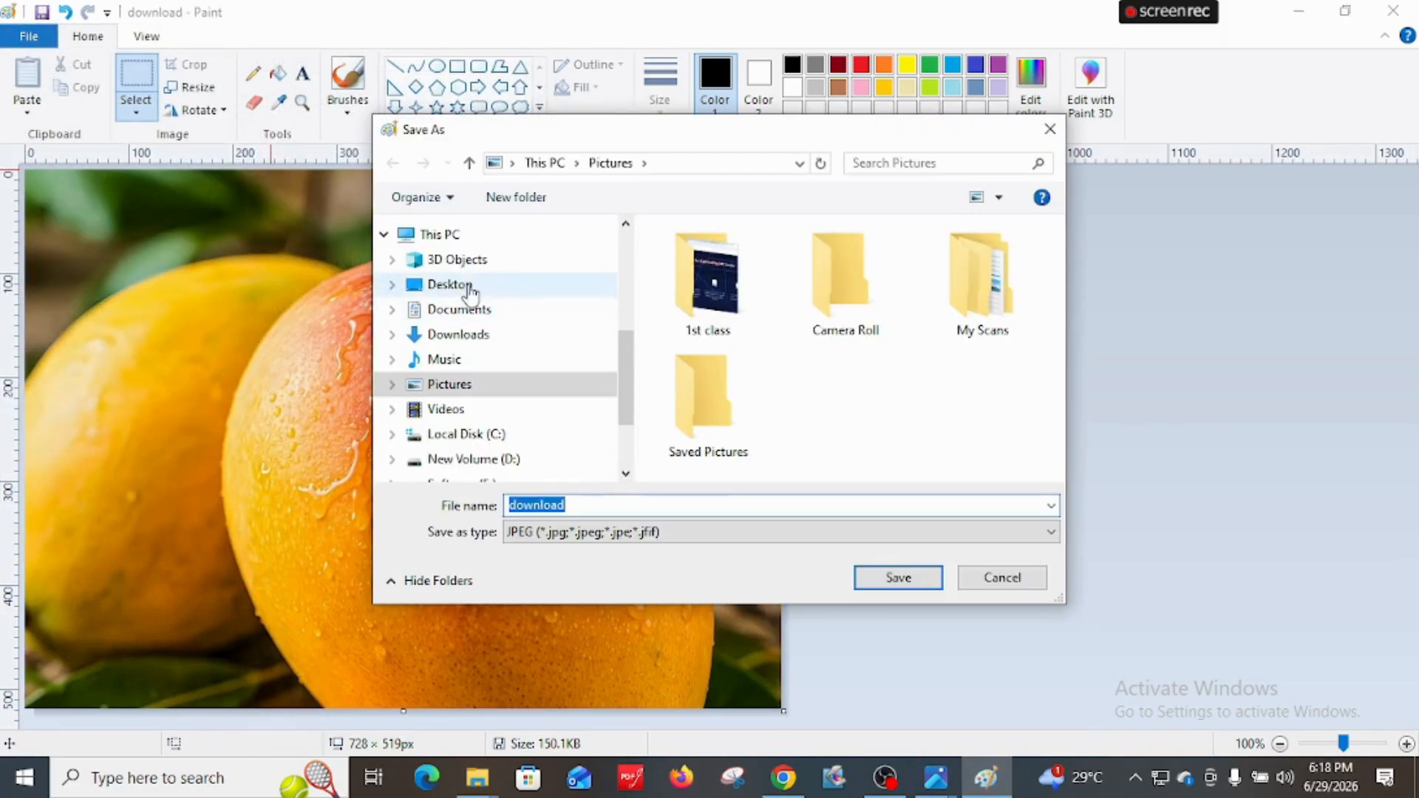
click(471, 287)
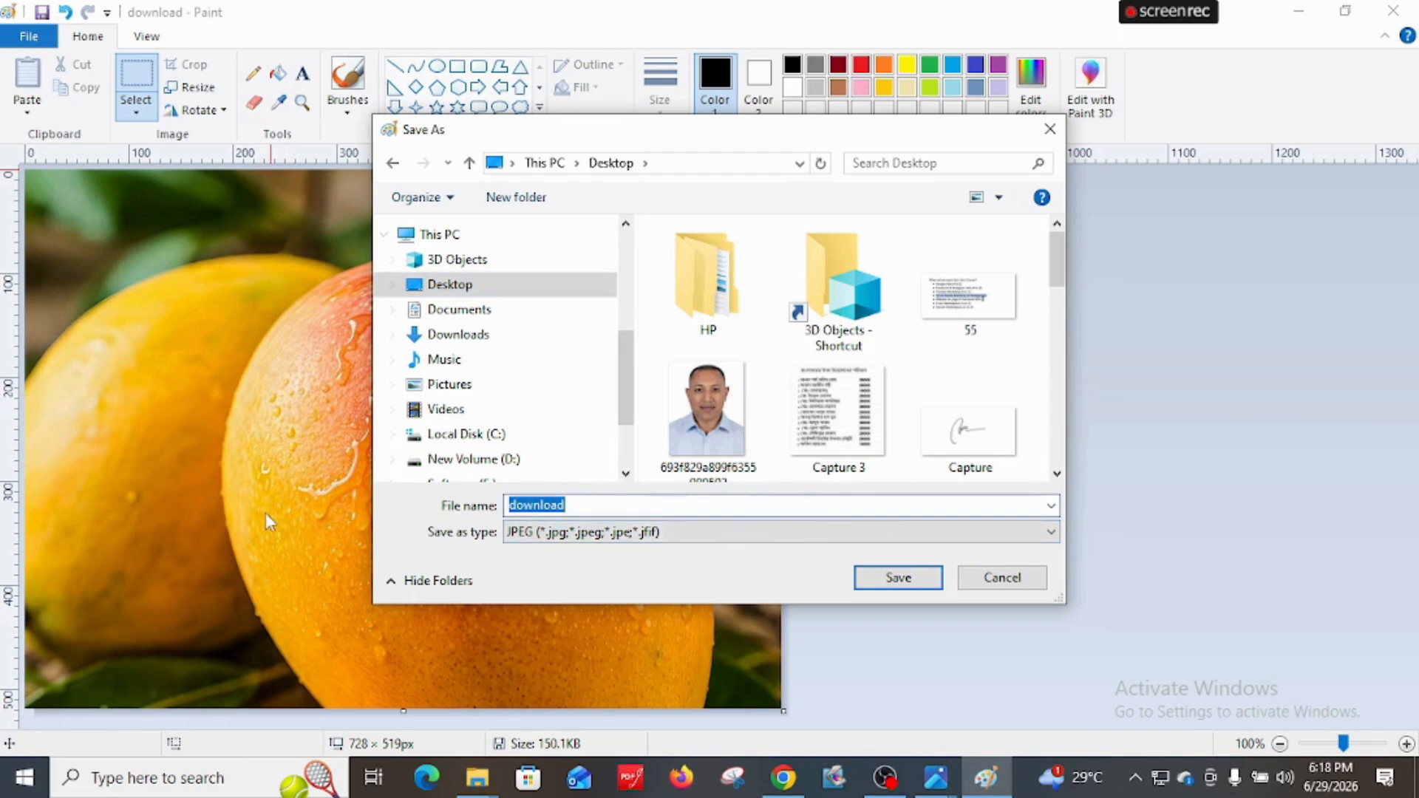
text(man)
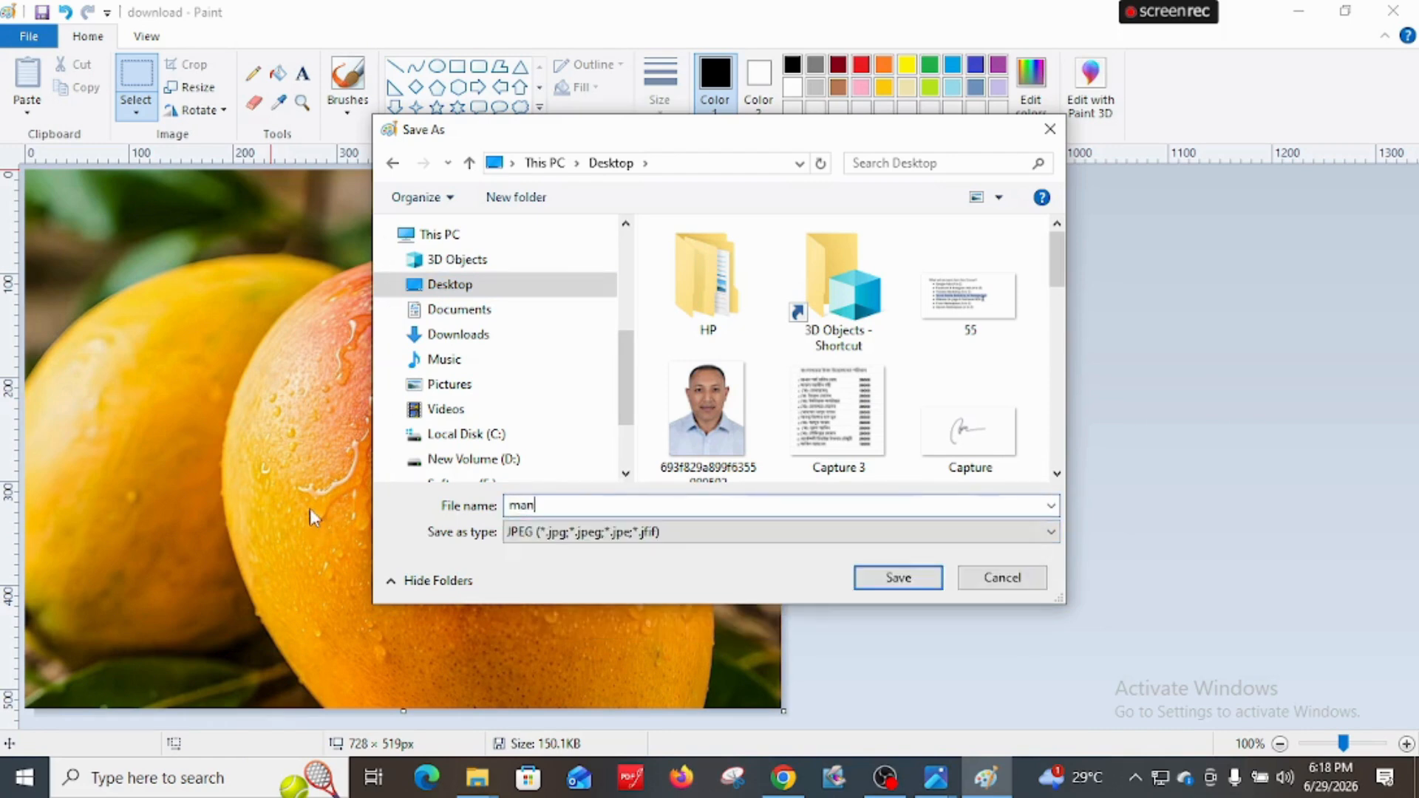
text(go)
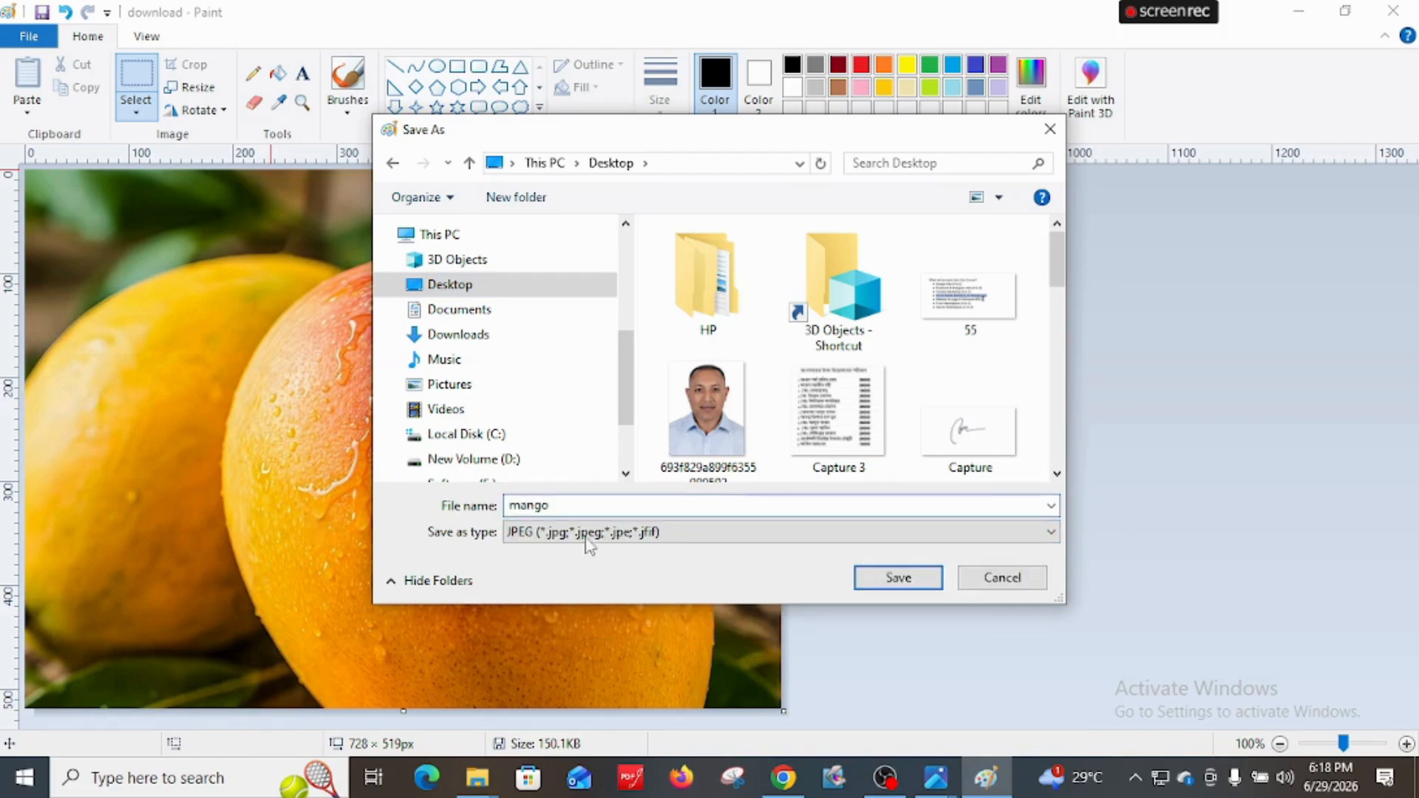
click(896, 579)
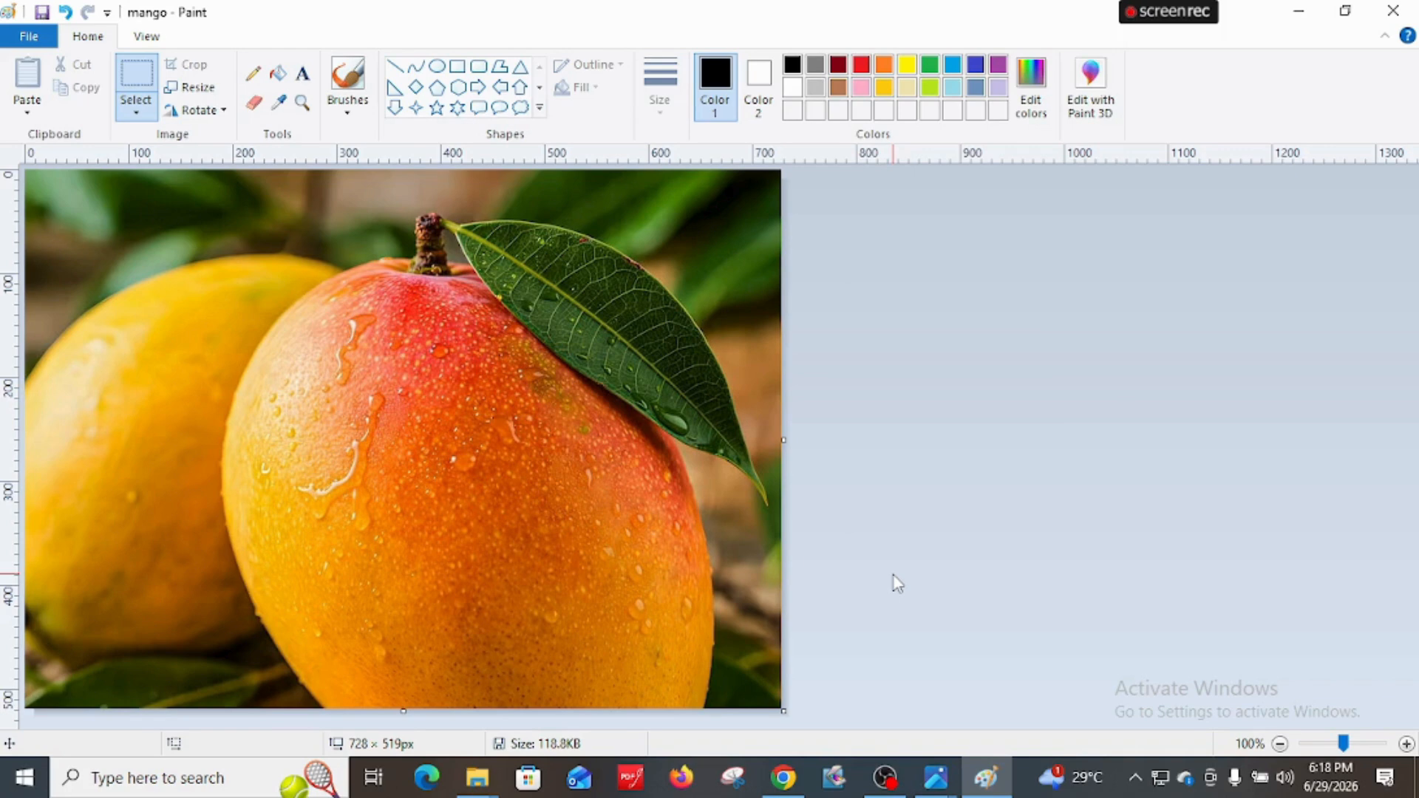
click(1394, 11)
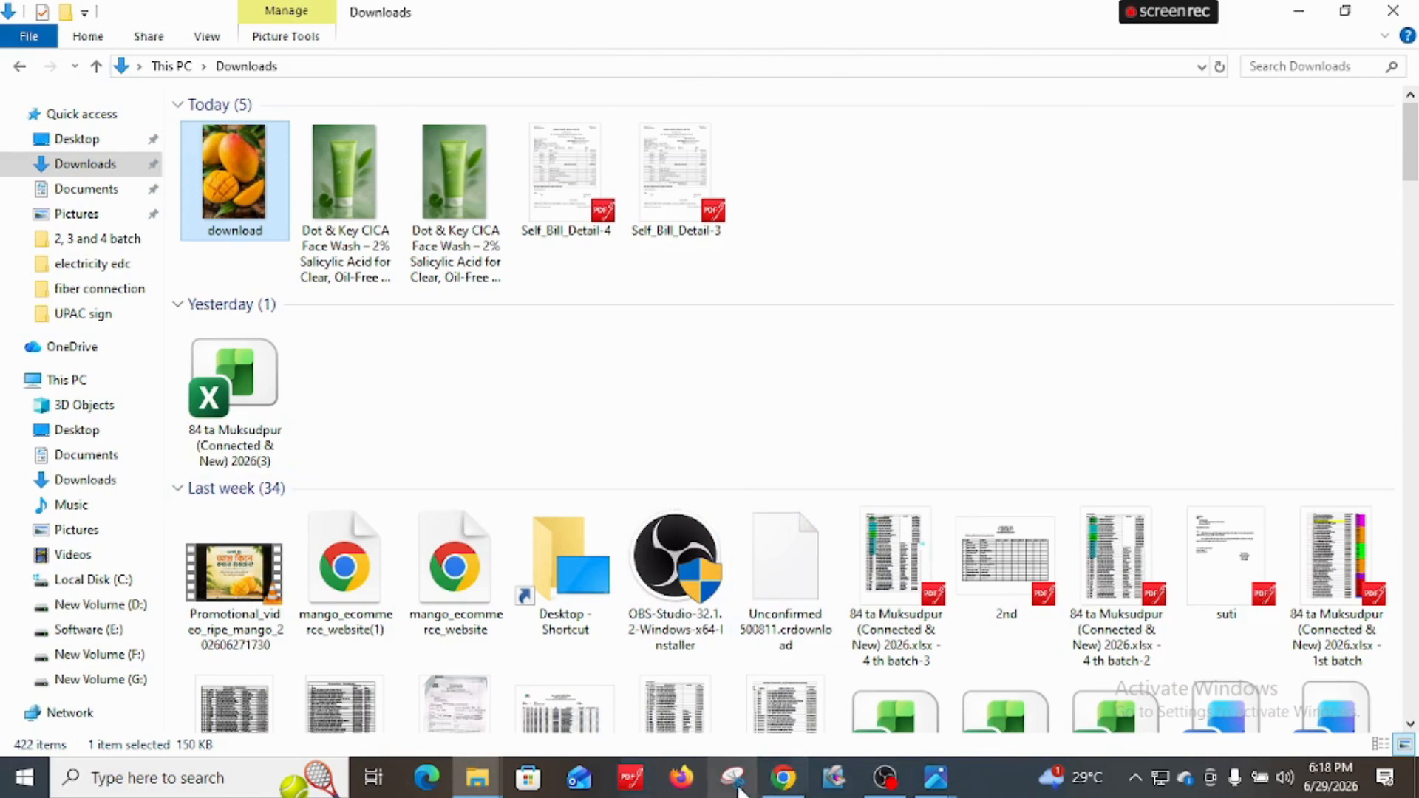
Copy the mango image from the Desktop folder and paste it into a new message in the ChatGPT conversation
click(785, 788)
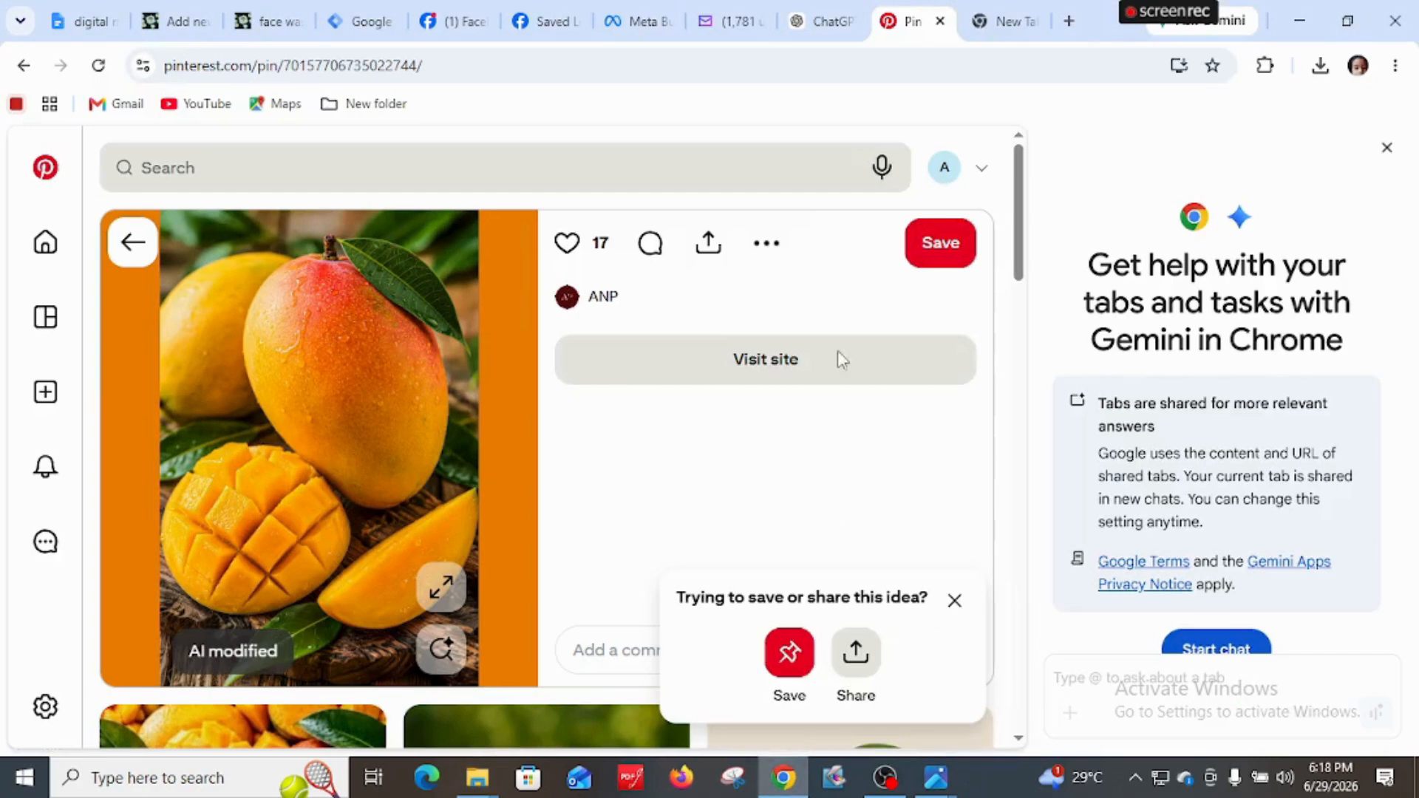
click(820, 22)
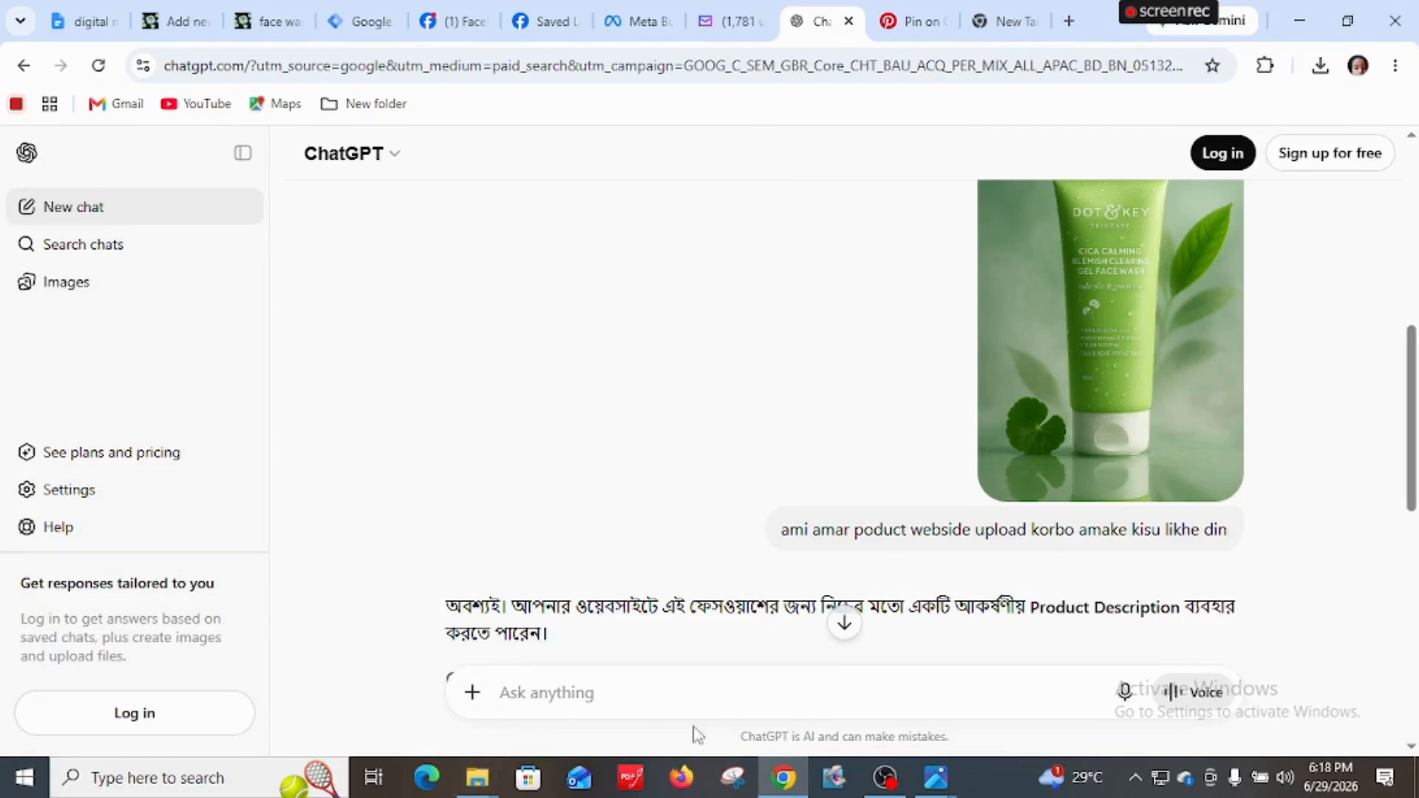
mouse_move(476, 777)
click(414, 717)
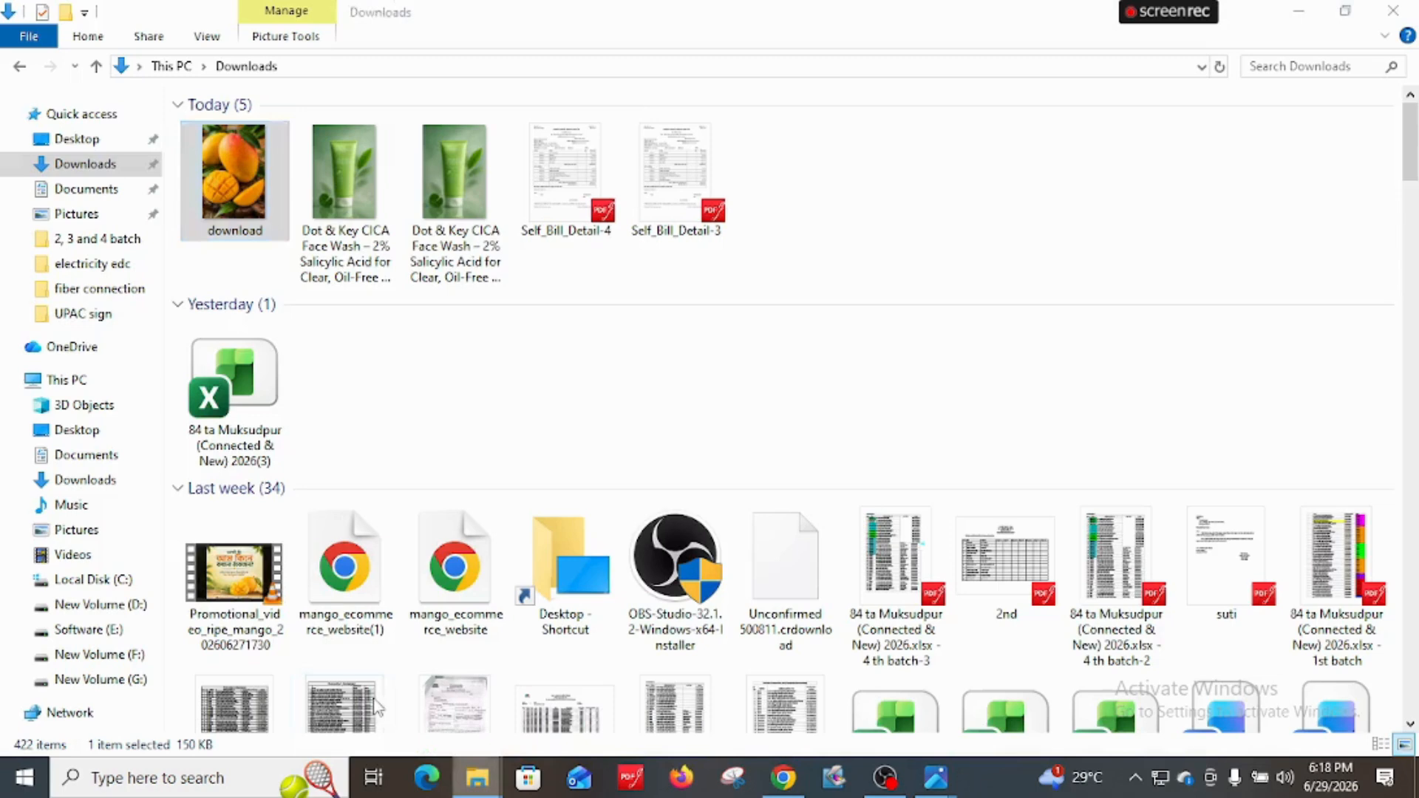
click(111, 429)
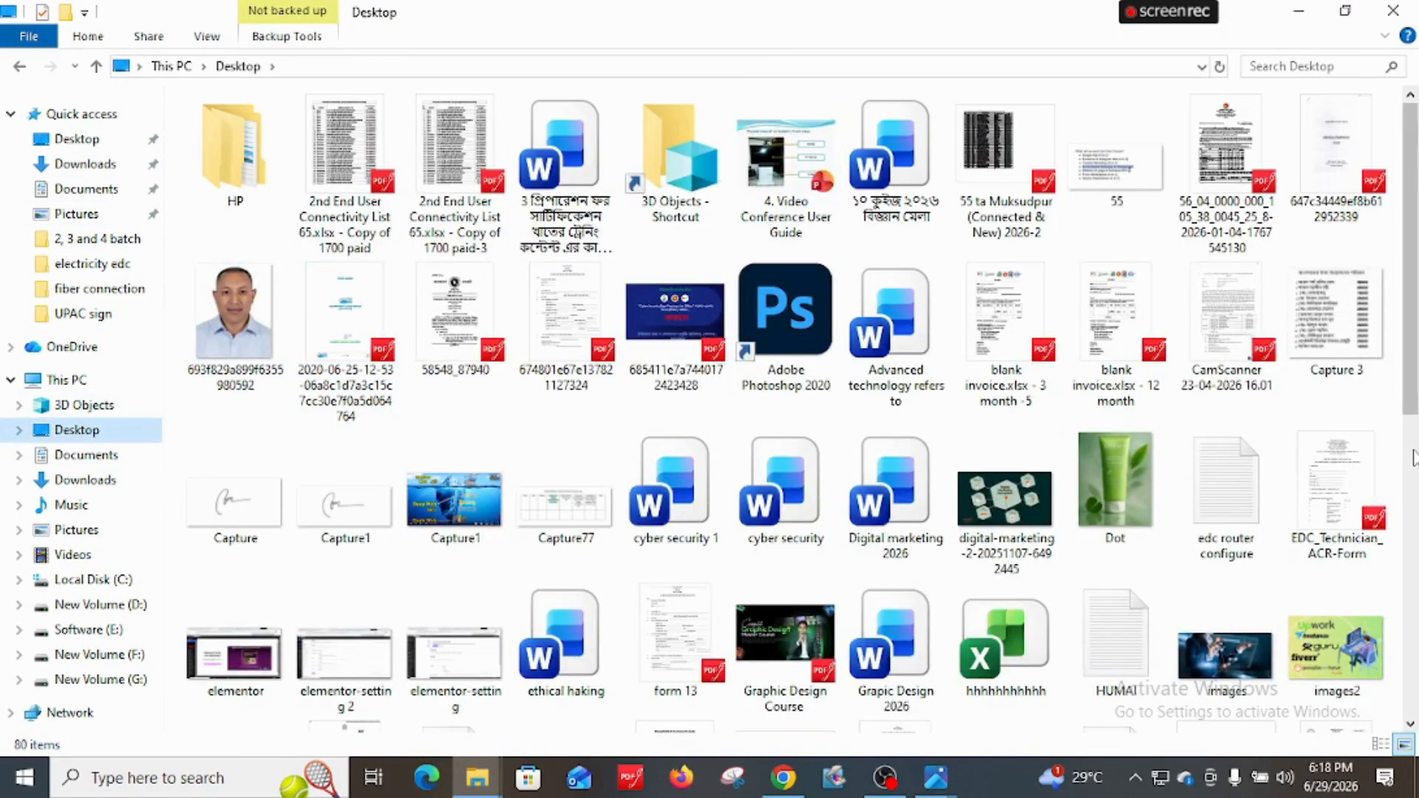
drag(1414, 463, 1417, 716)
click(532, 211)
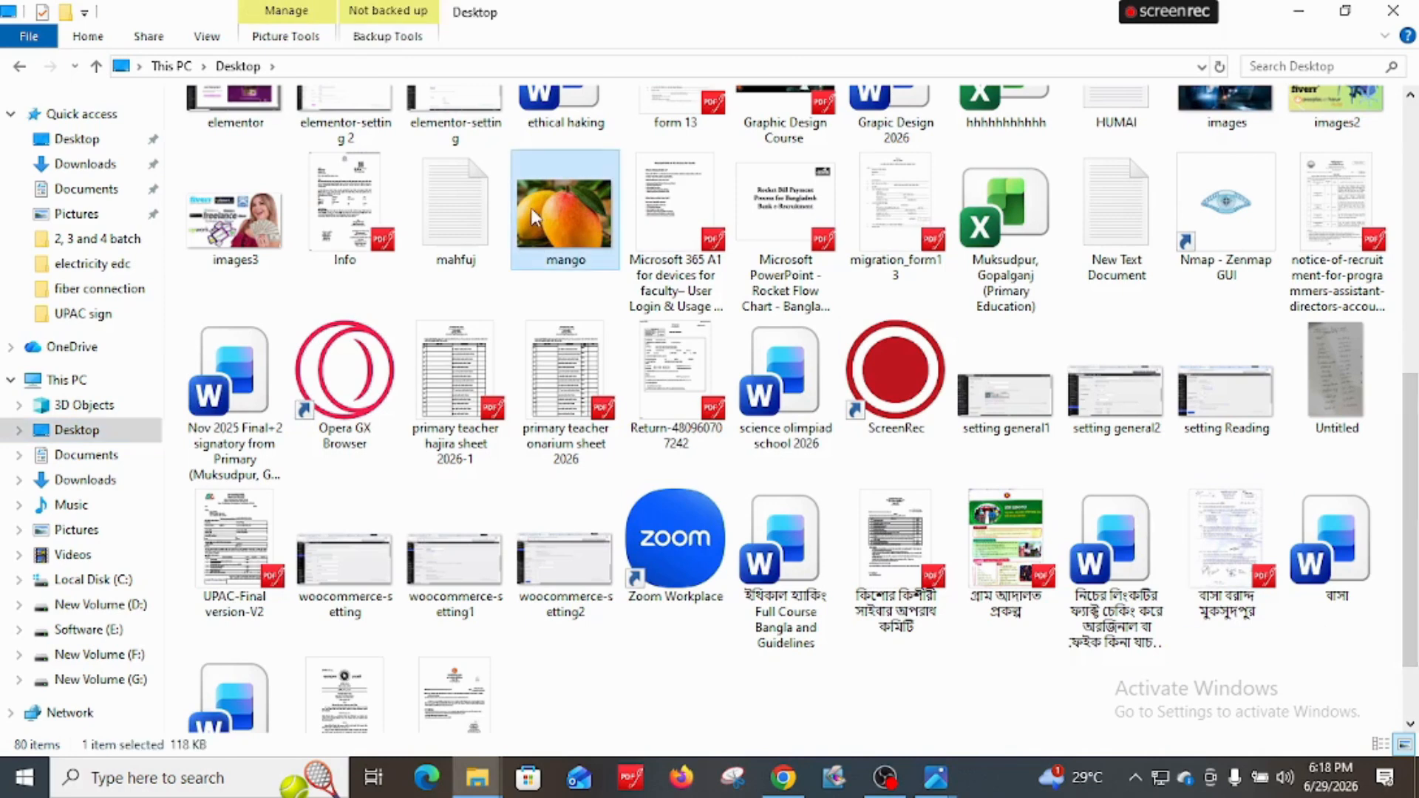
click(792, 775)
key(ctrl+v)
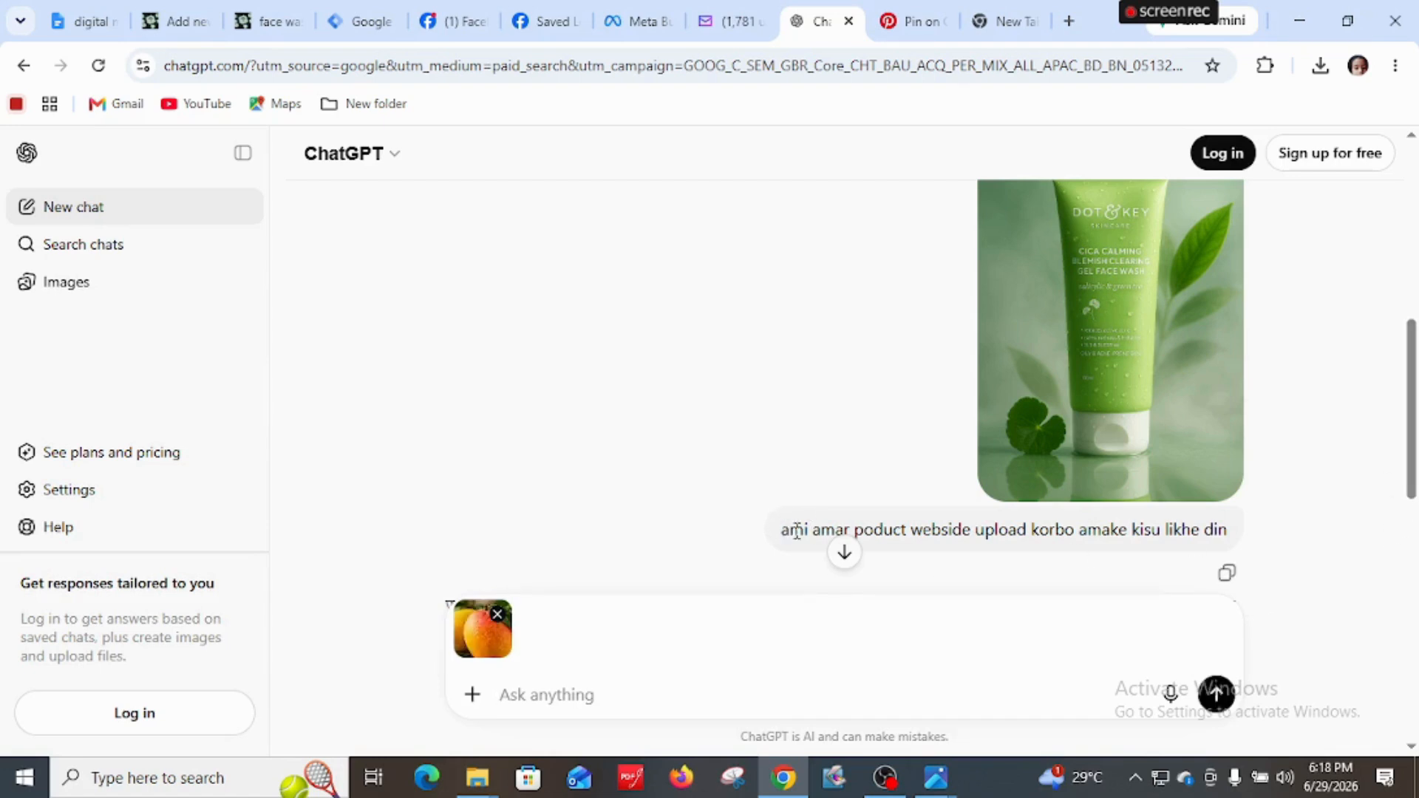
Send the mango image with the earlier prompt "ami amar poduct webside upload korbo amake kisu likhe din" and highlight the reply's introductory description
drag(796, 531, 1227, 551)
key(ctrl+c)
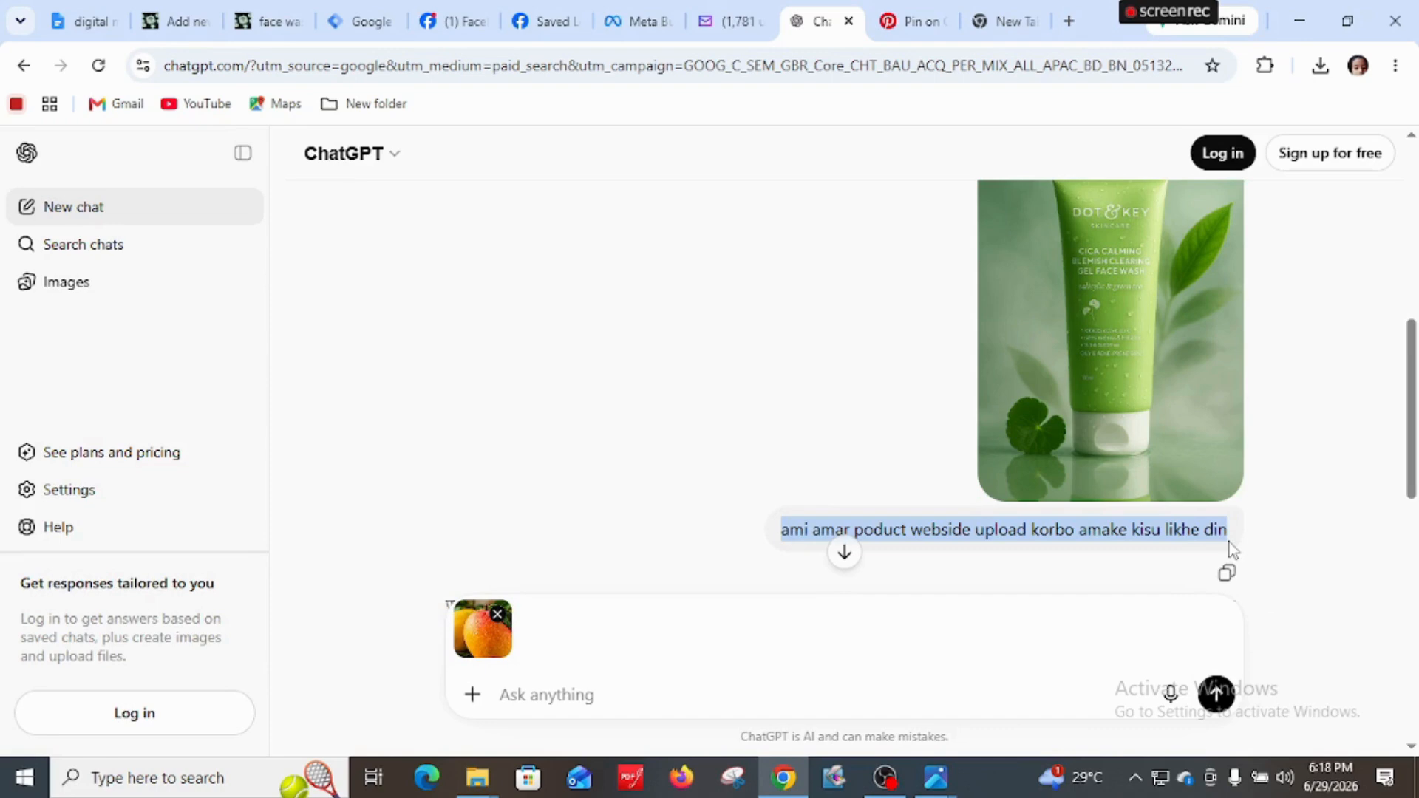
click(603, 699)
key(ctrl+v)
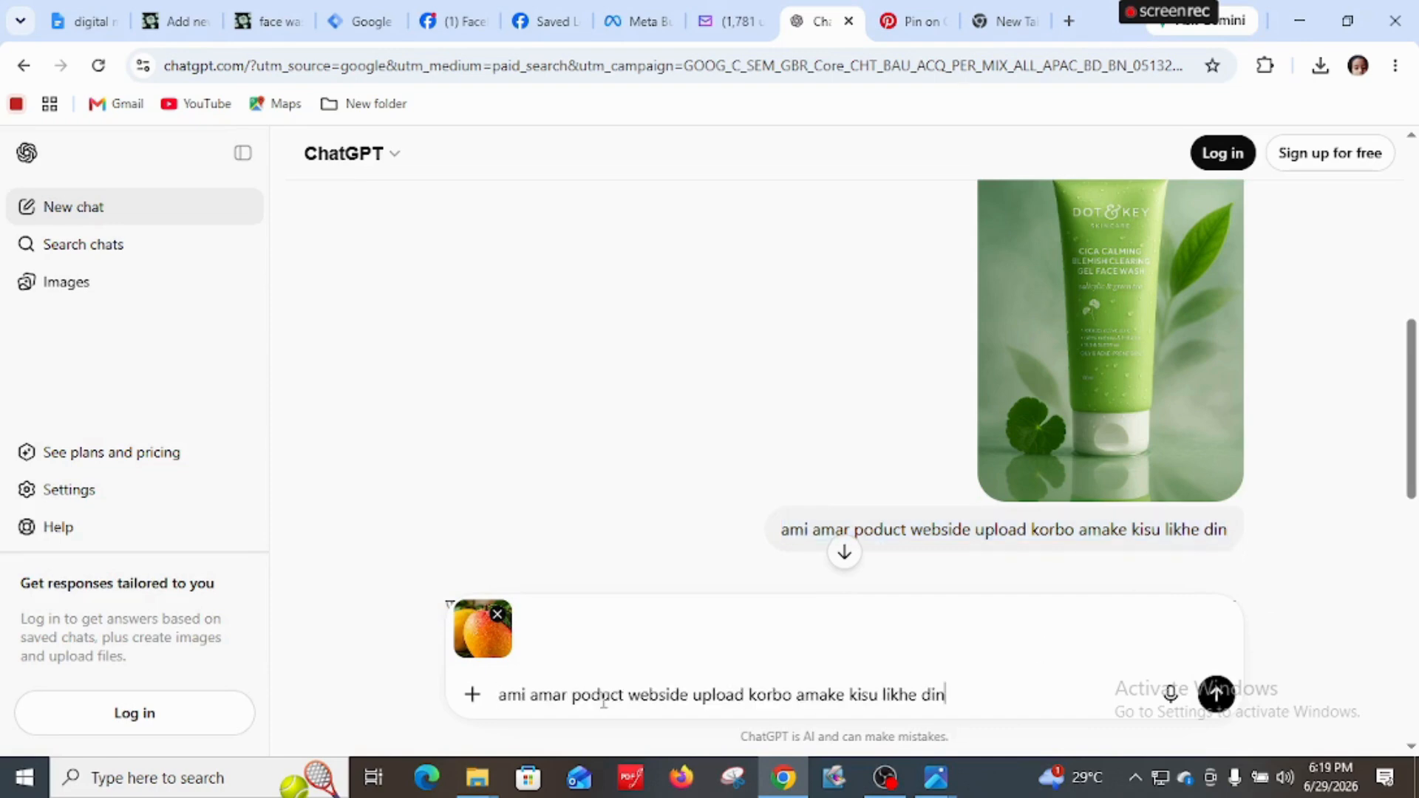
key(Return)
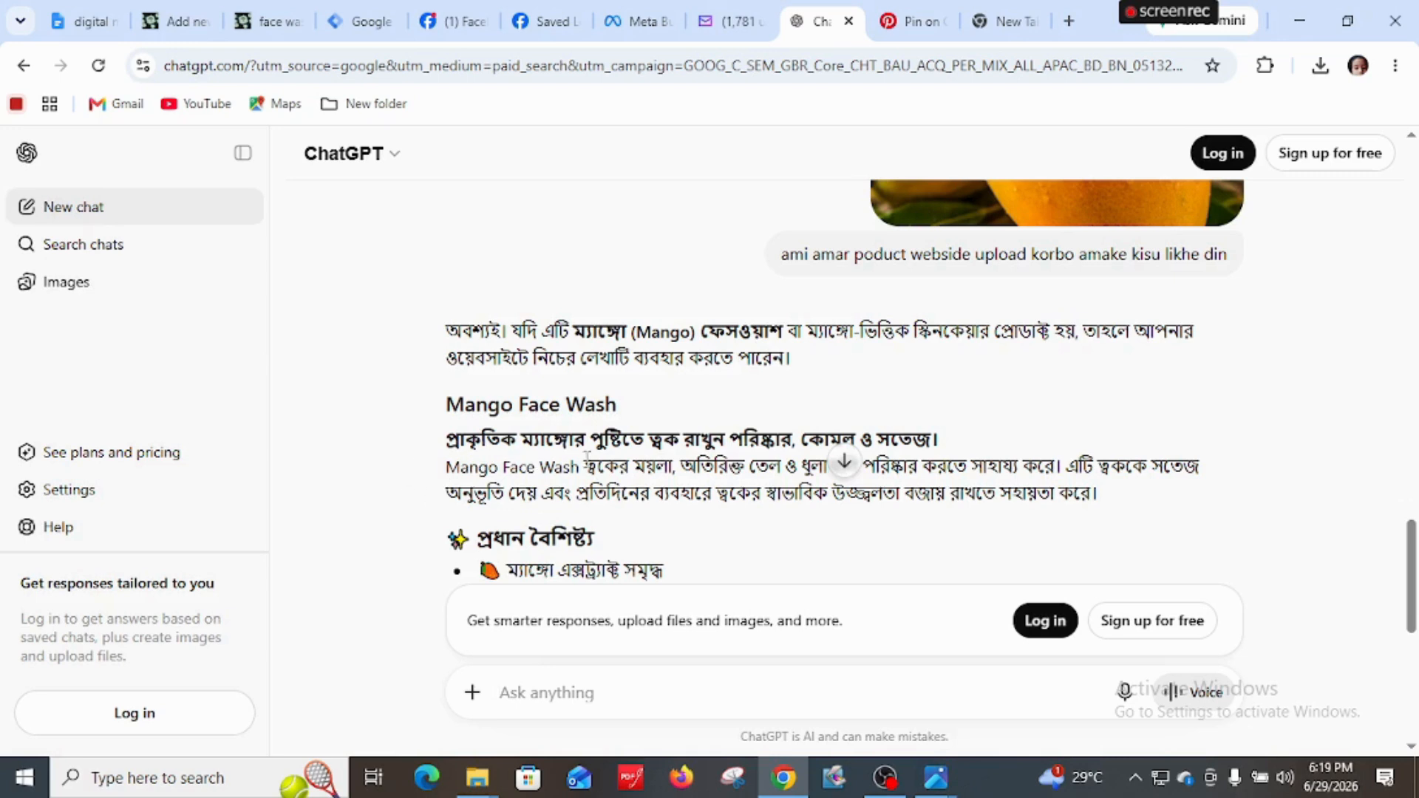
drag(448, 439, 1109, 495)
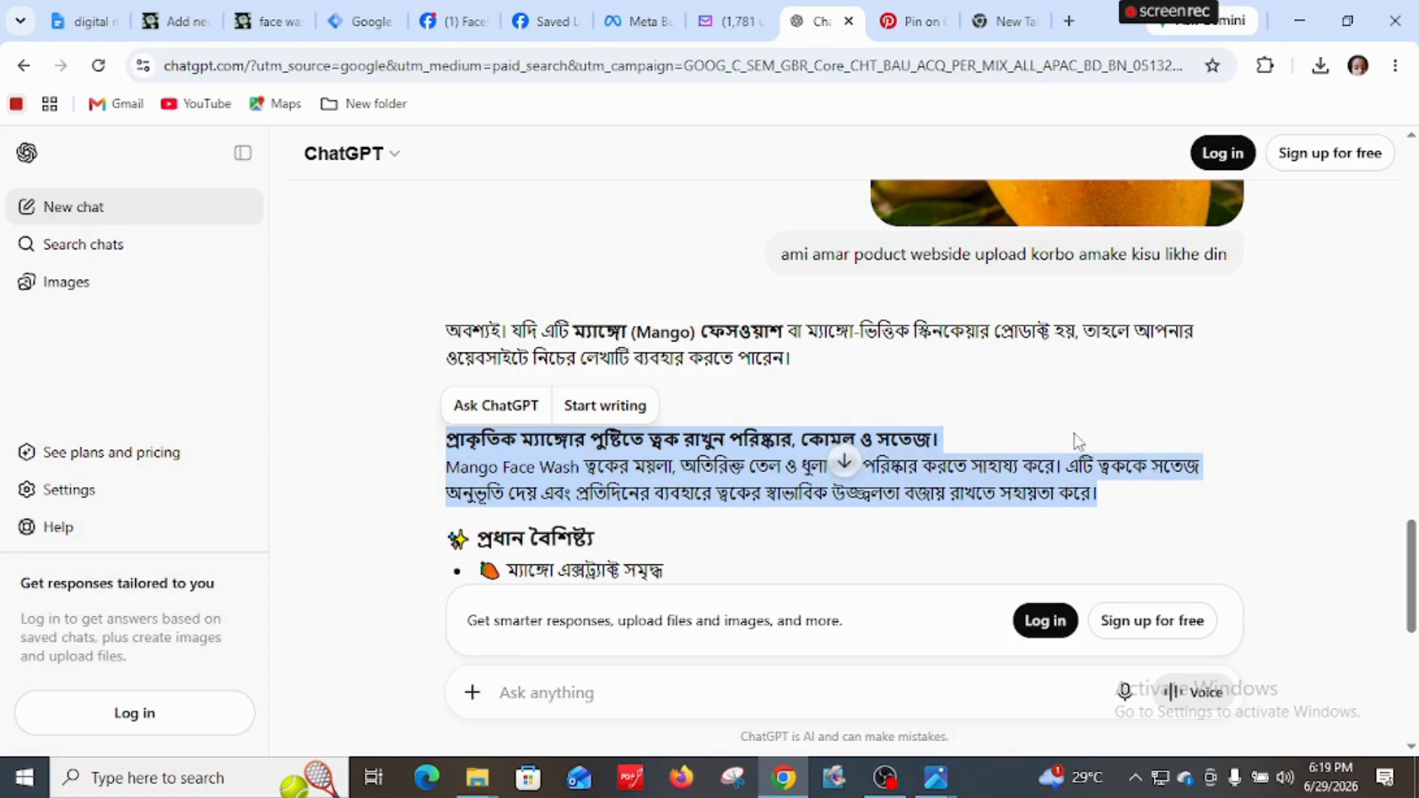
Attach the mango image from the Desktop to another ChatGPT message
click(530, 692)
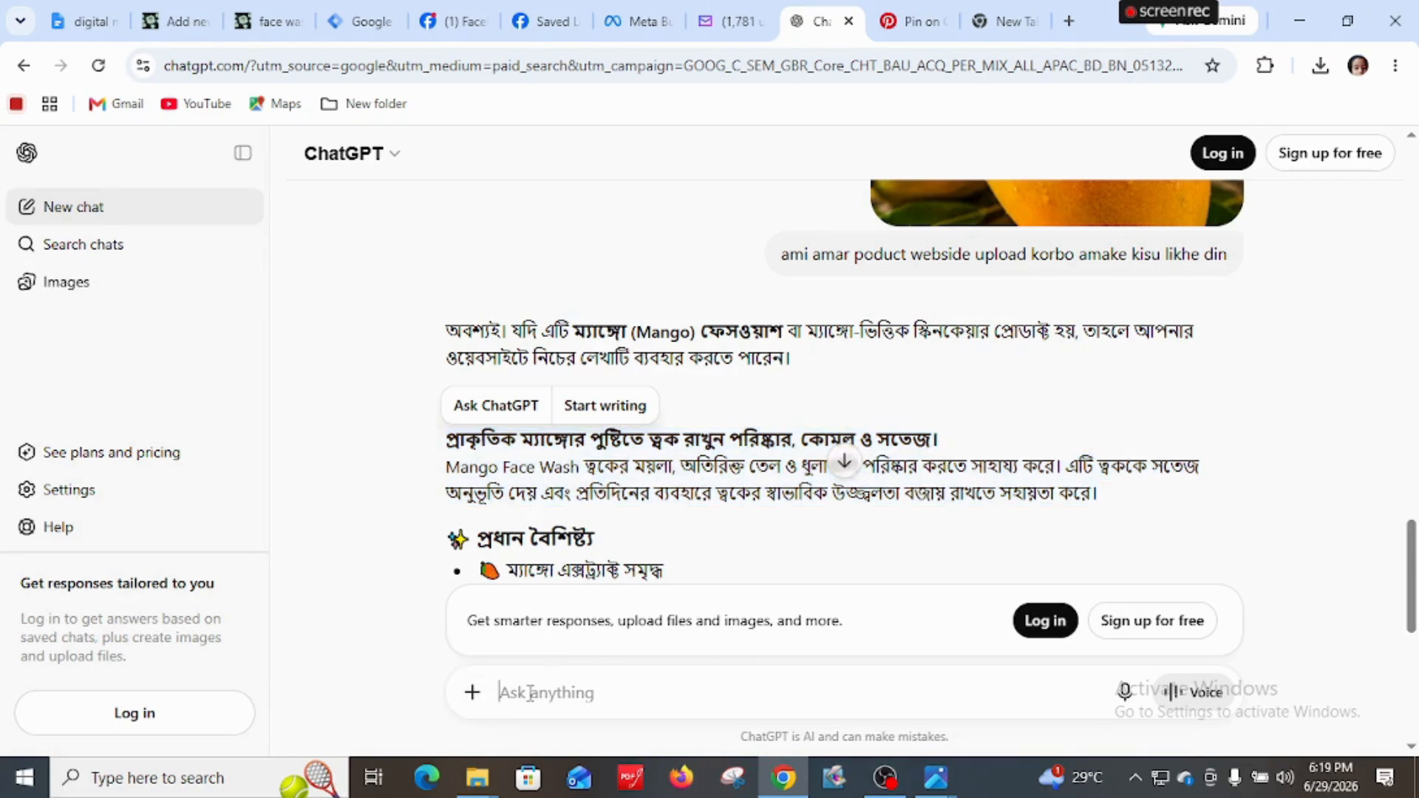
click(473, 695)
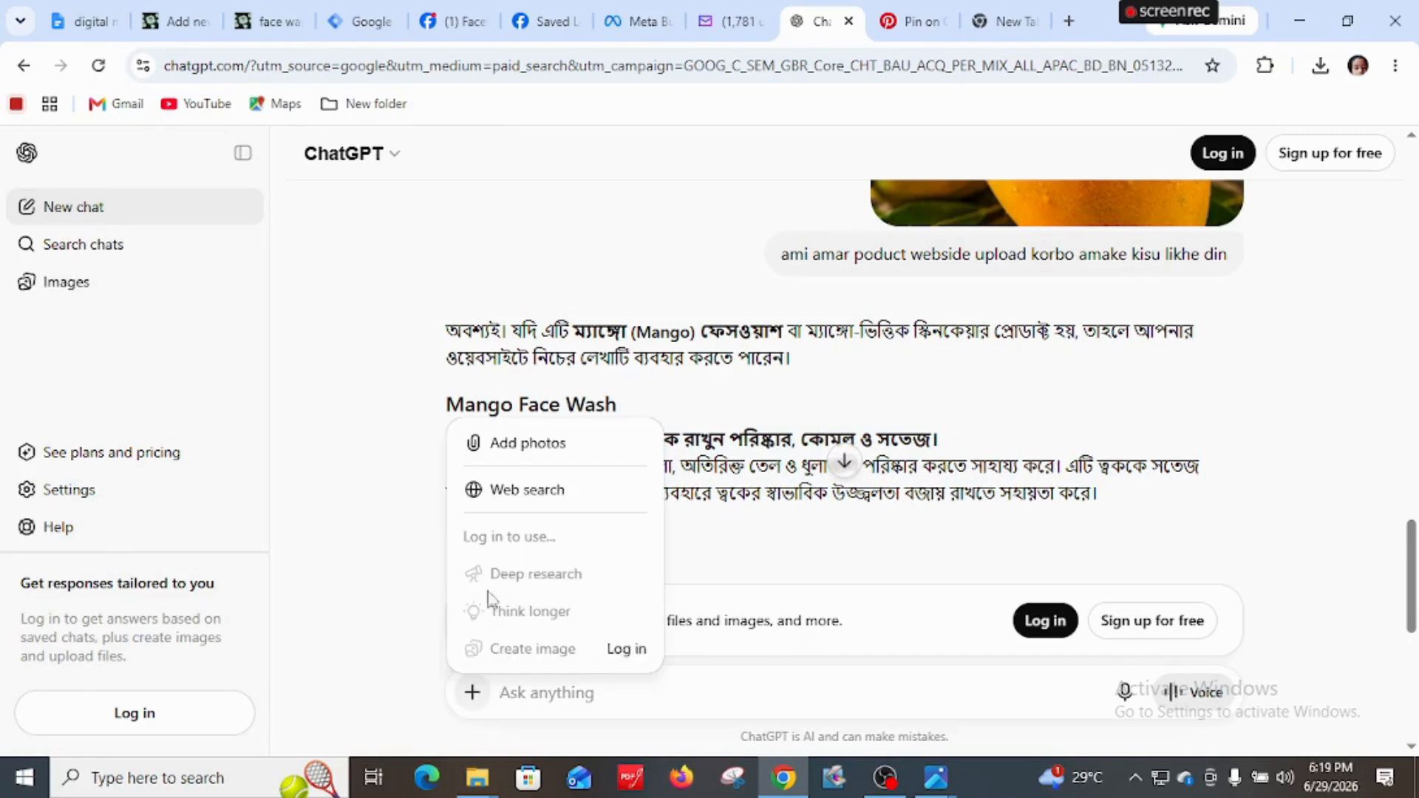
click(543, 444)
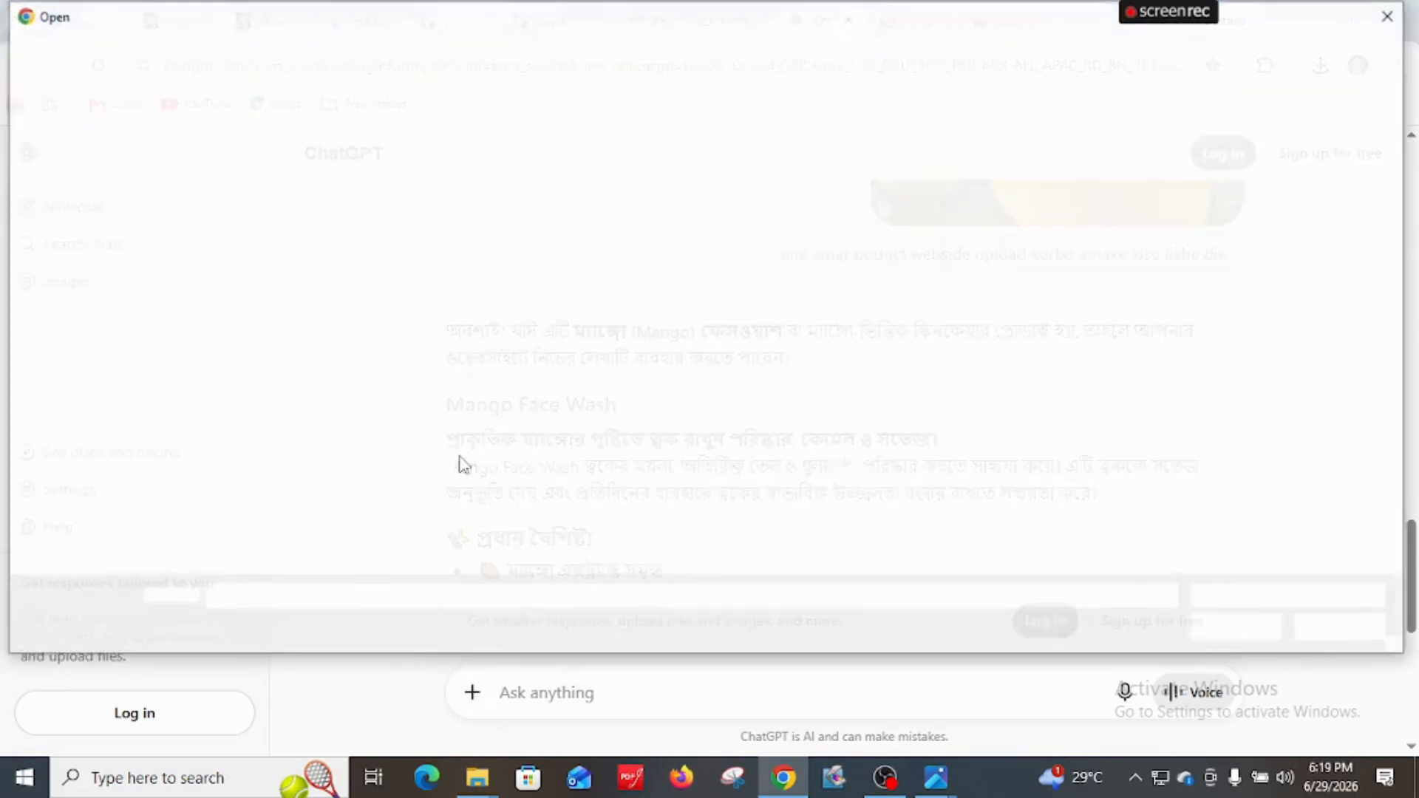
click(342, 482)
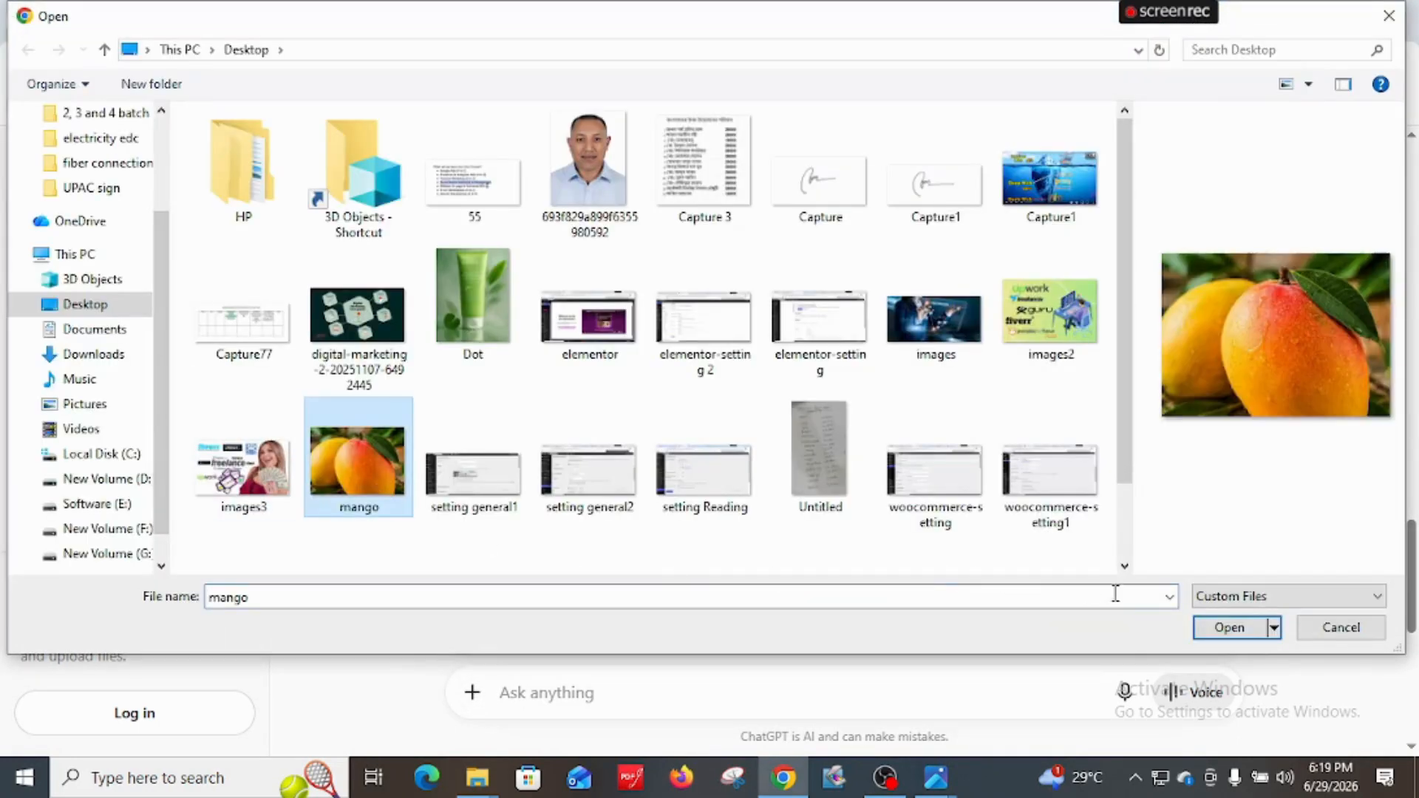
click(1227, 627)
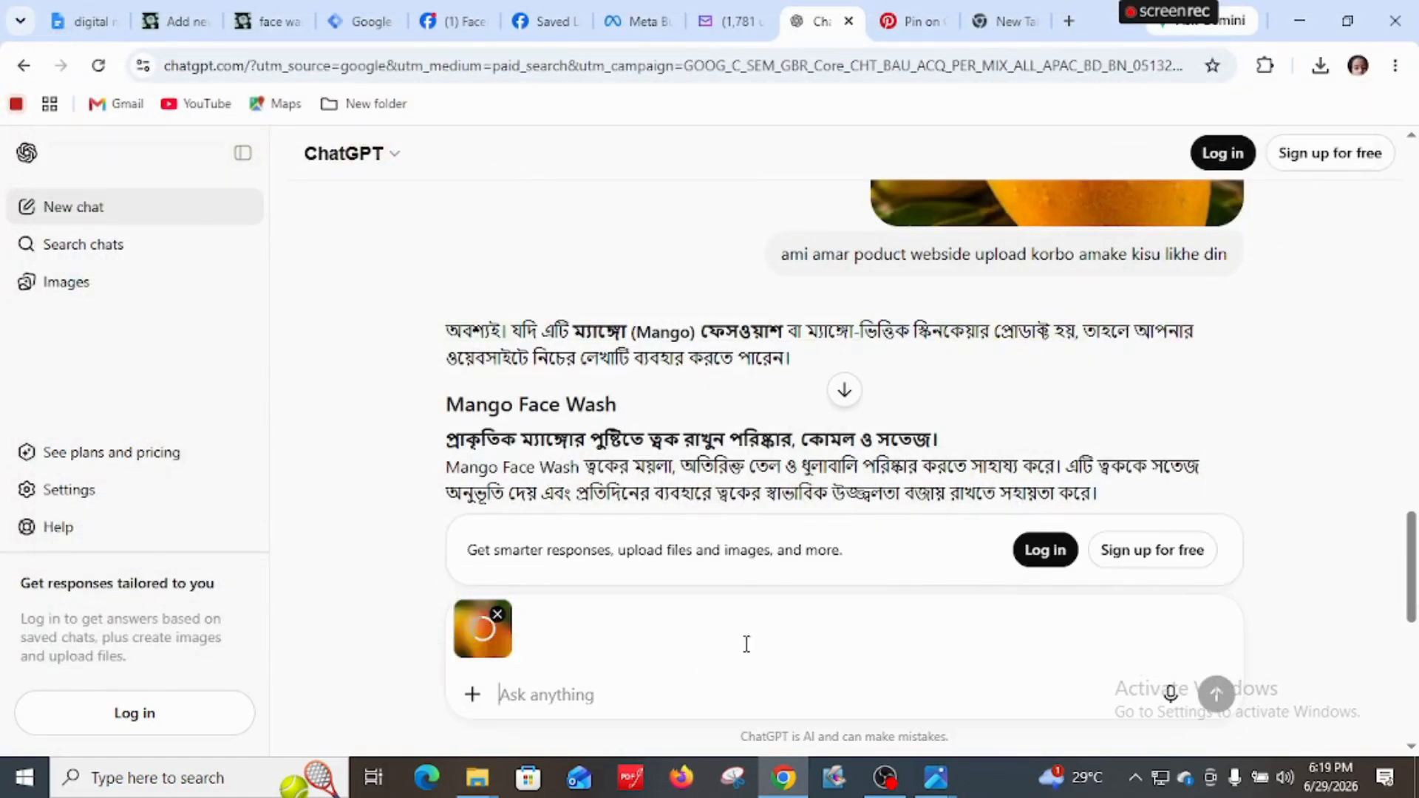
Copy the earlier prompt "ami amar poduct webside upload korbo amake kisu likhe din" into the new message with the mango image
drag(780, 263, 1234, 267)
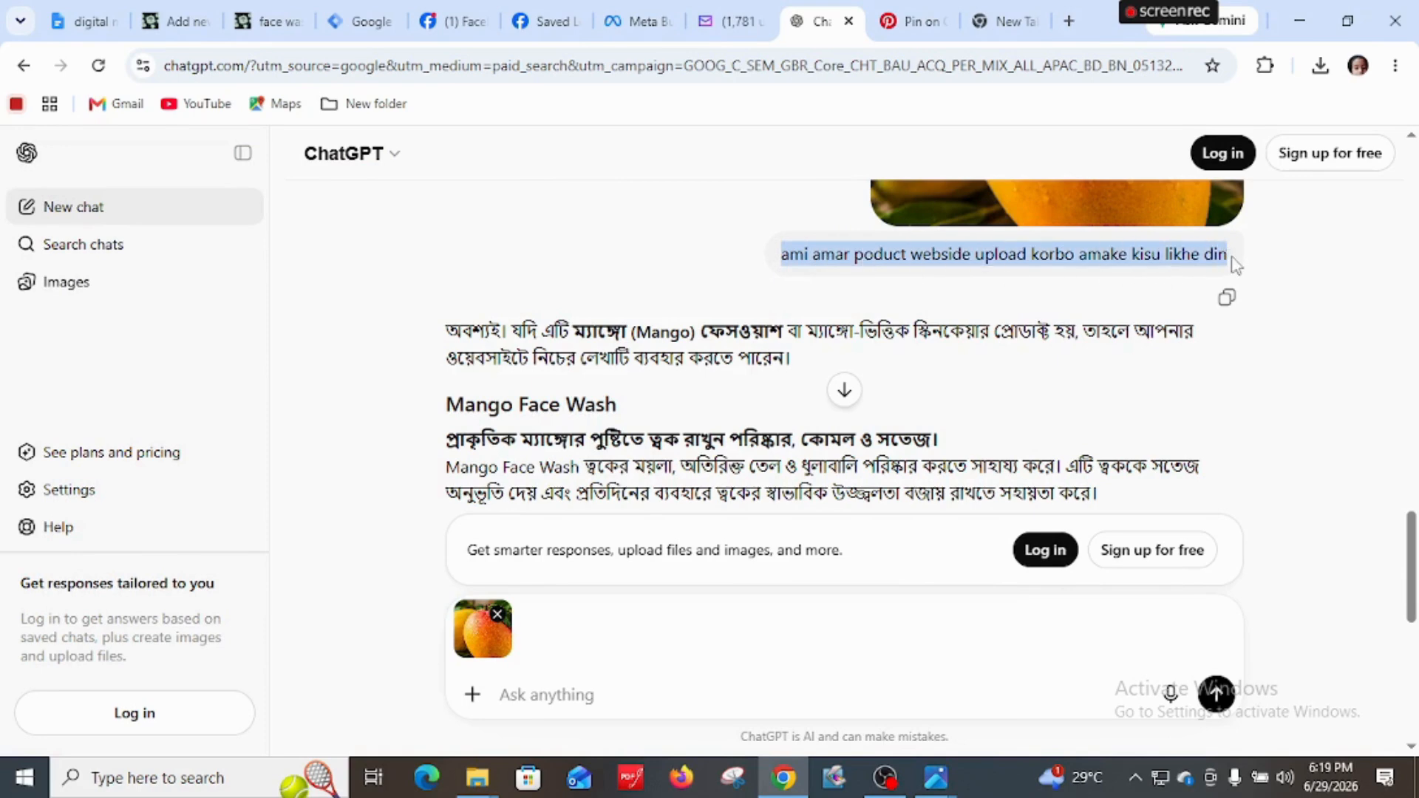
click(578, 701)
key(ctrl+v)
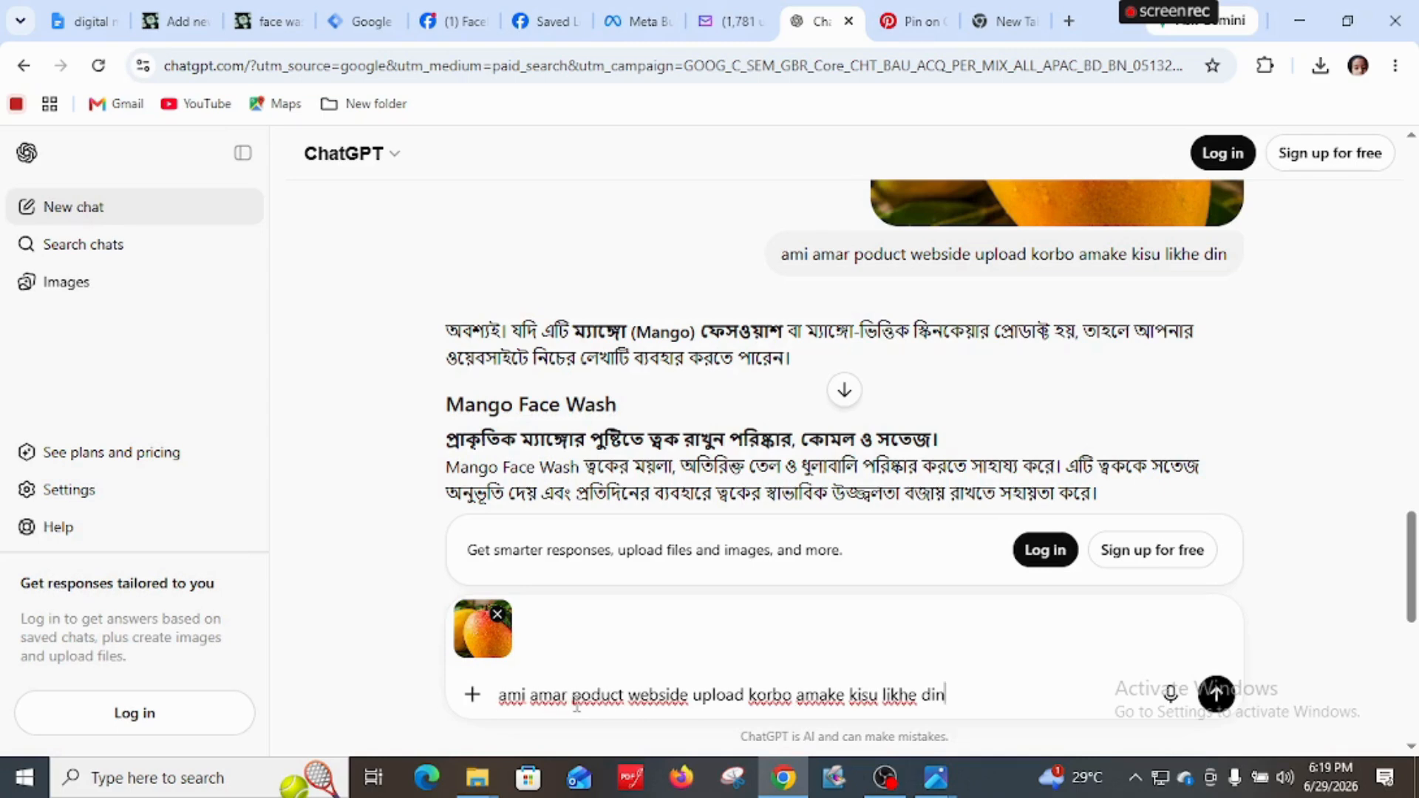
Replace "amar poduct" in the prompt with "ai am ti" and send the message with the mango image
drag(577, 702, 781, 704)
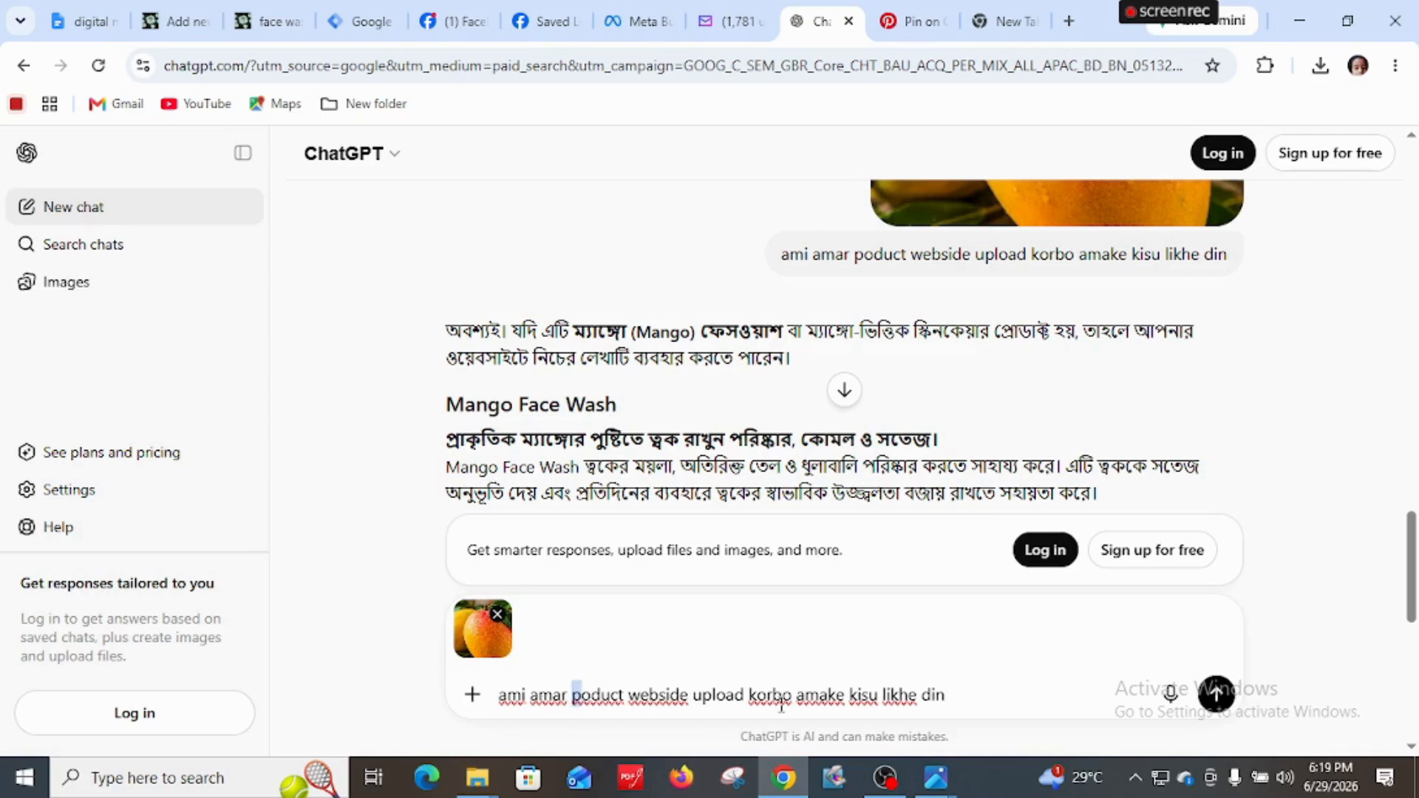
click(574, 702)
mouse_move(1168, 9)
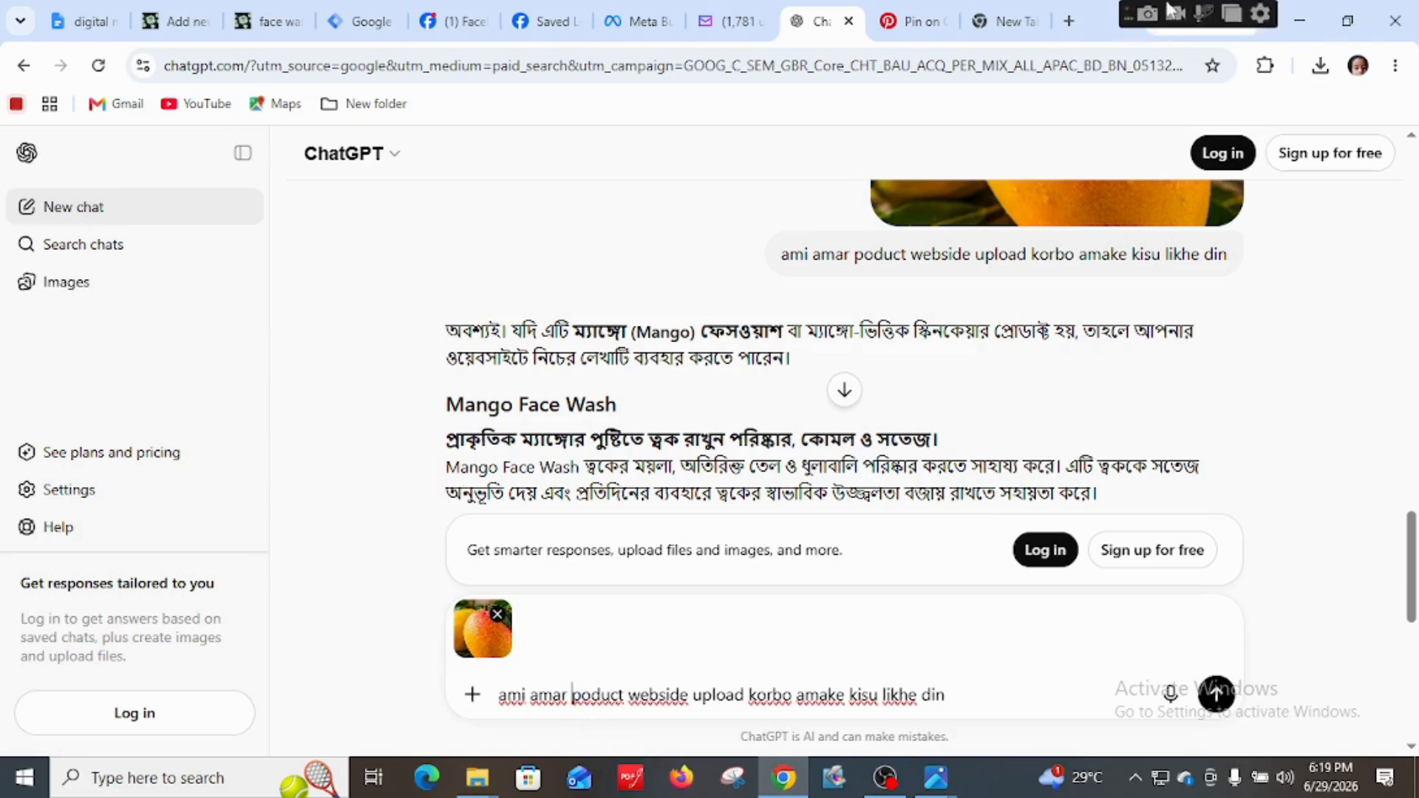
key(BackSpace)
key(BackSpace)
key(BackSpace)
key(BackSpace)
key(BackSpace)
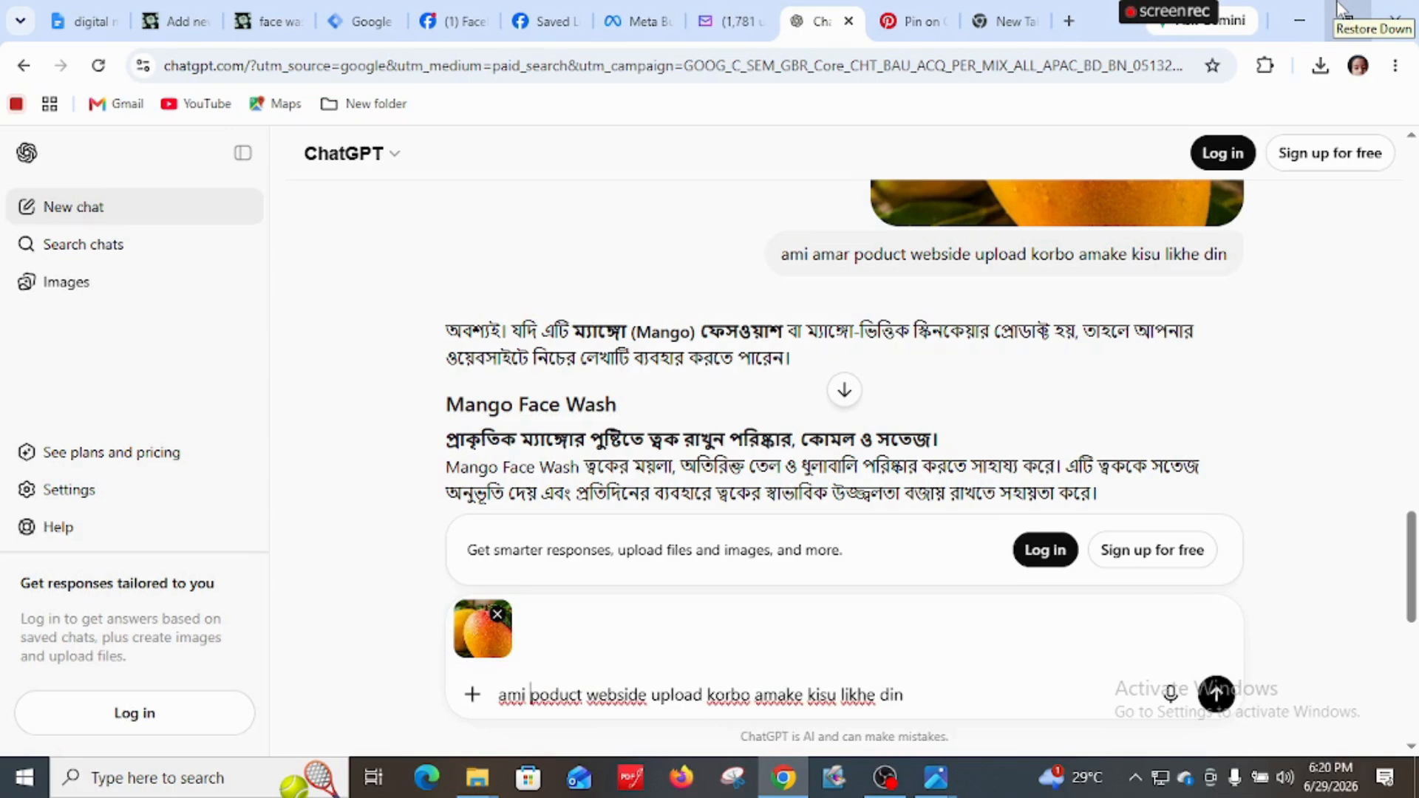
text(a)
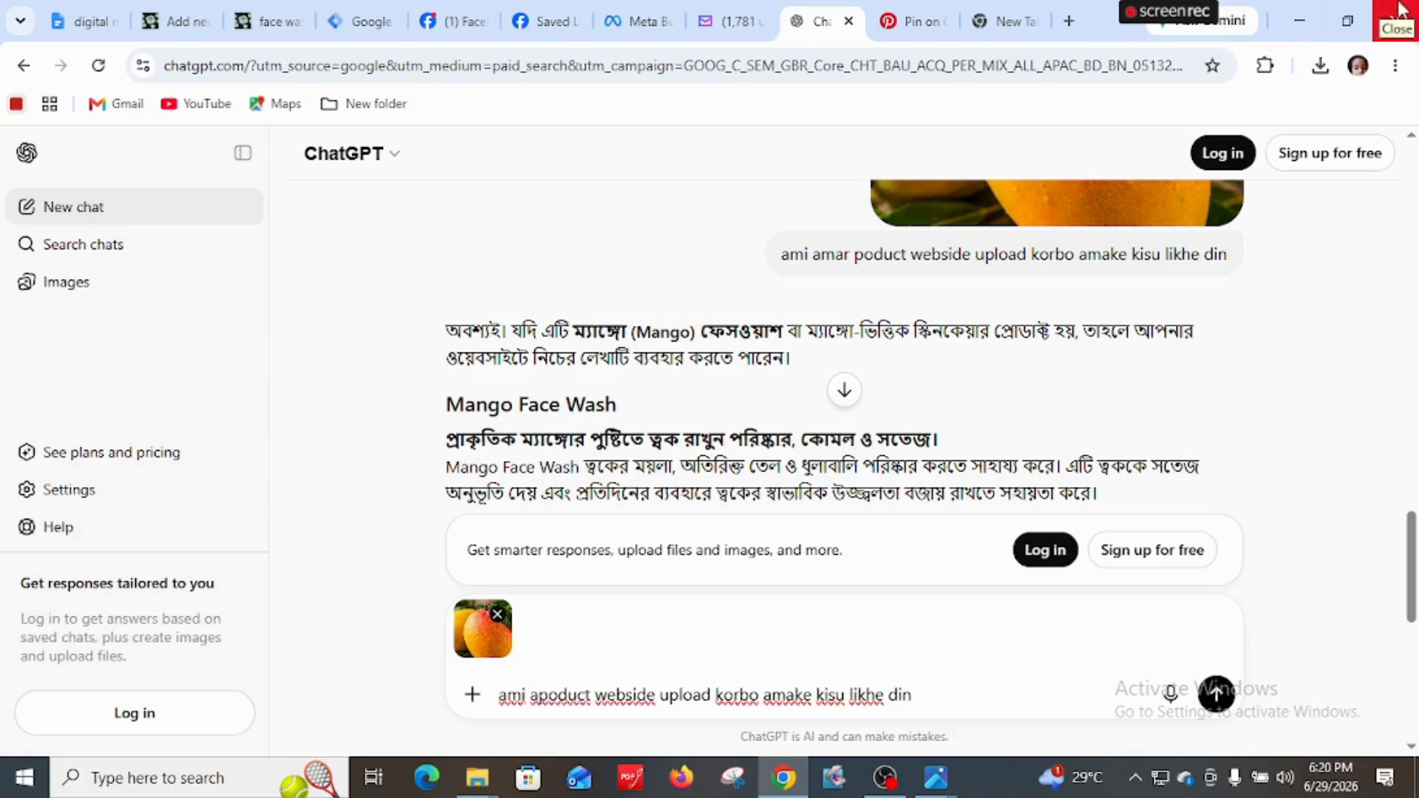
key(BackSpace)
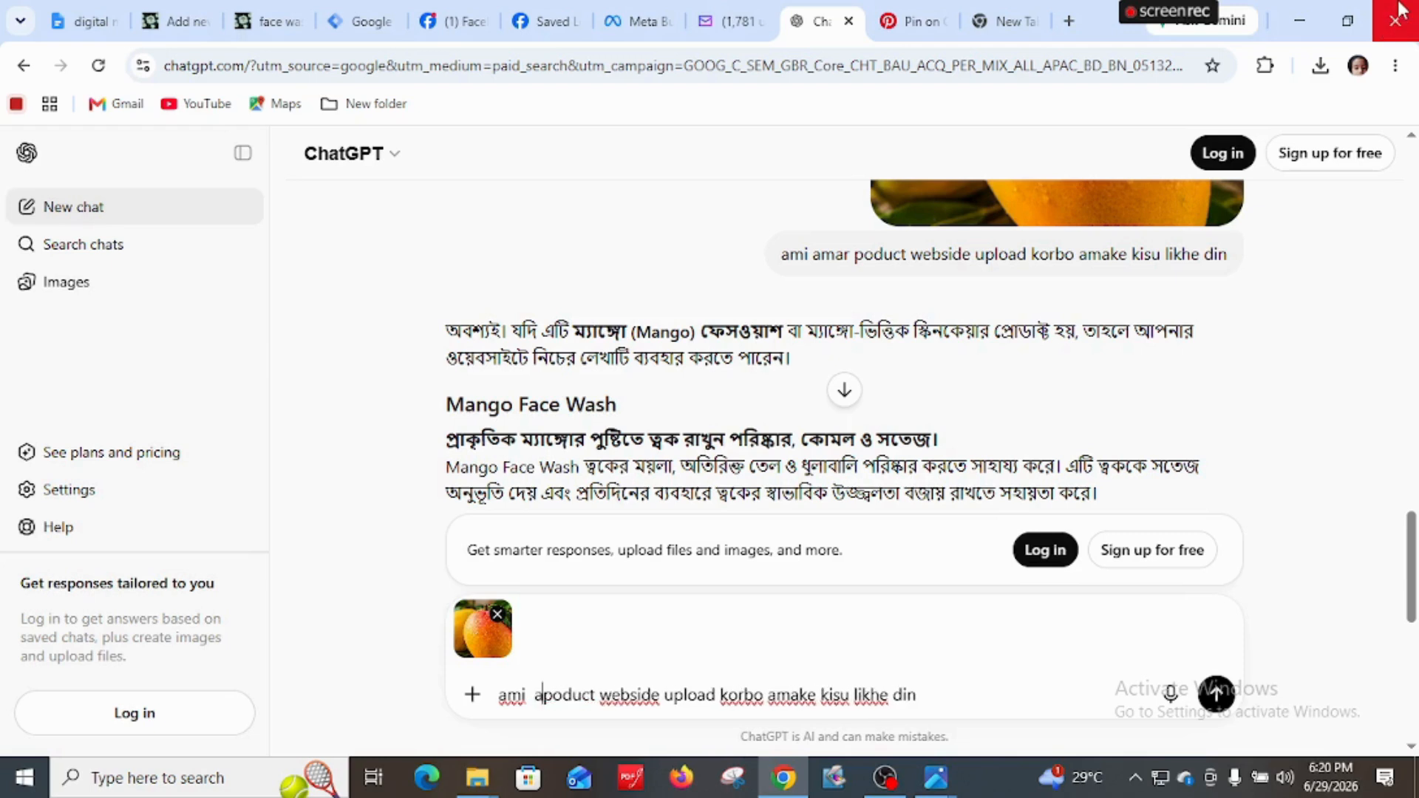
text(ai am)
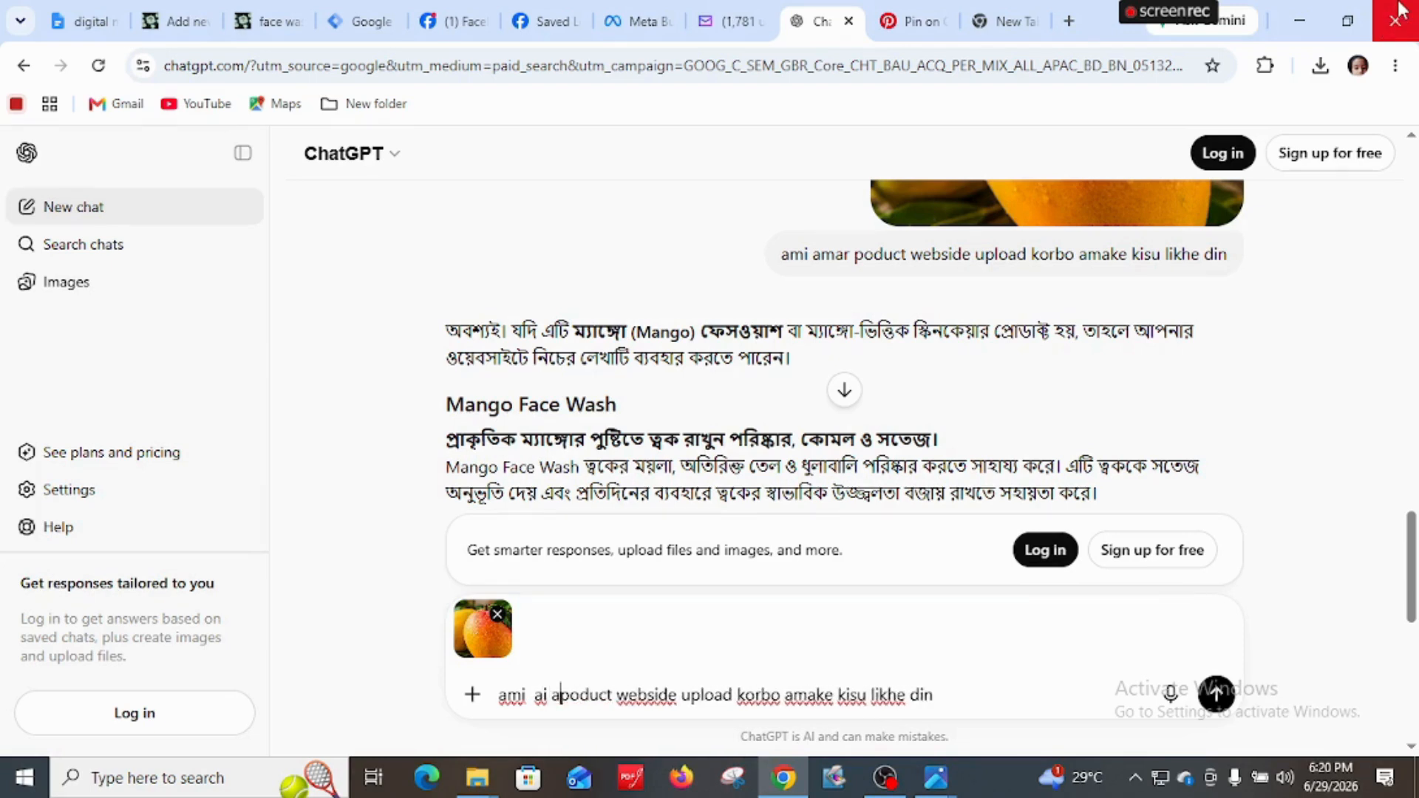
text( ti)
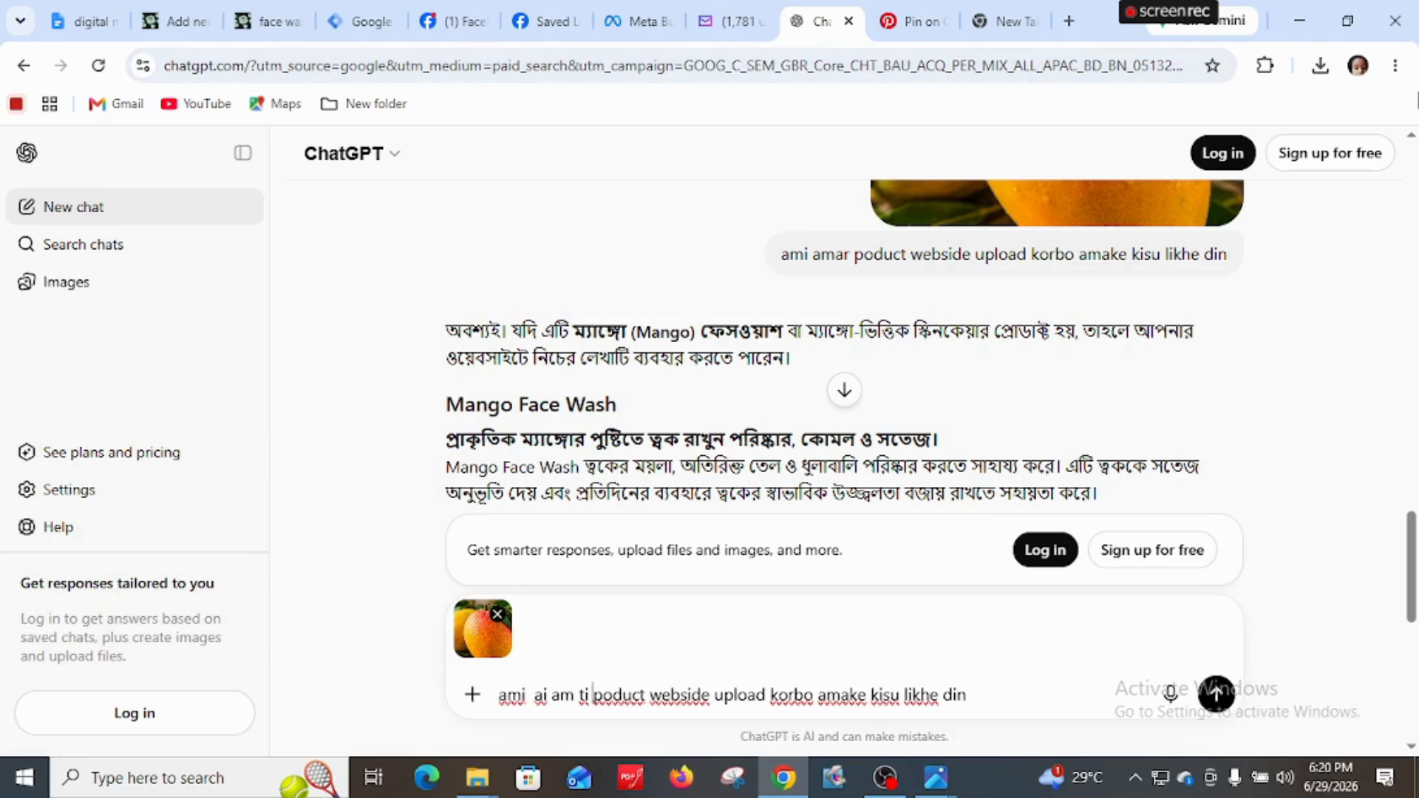
key(Delete)
key(Delete)
key(Delete)
key(Delete)
key(Delete)
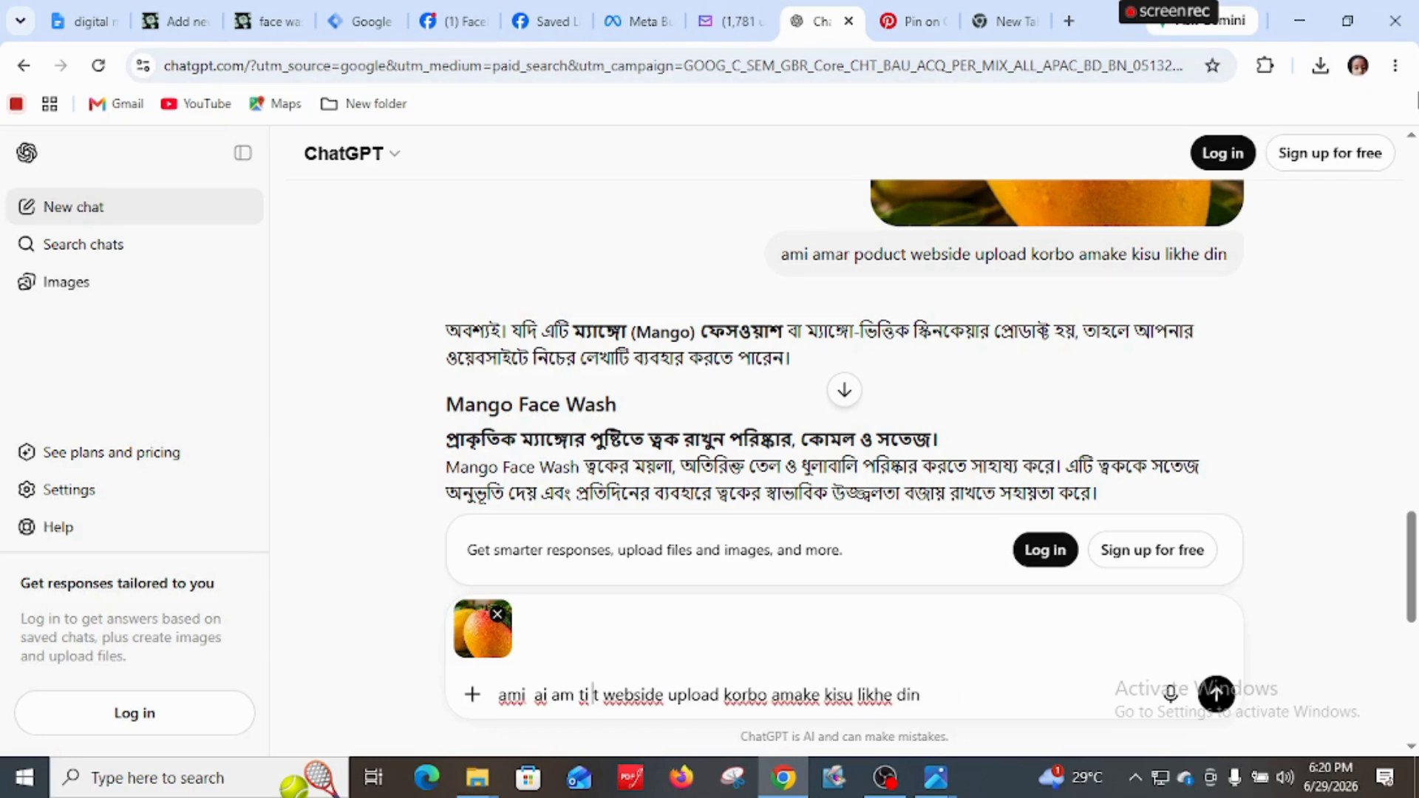
key(Delete)
key(Delete)
key(Return)
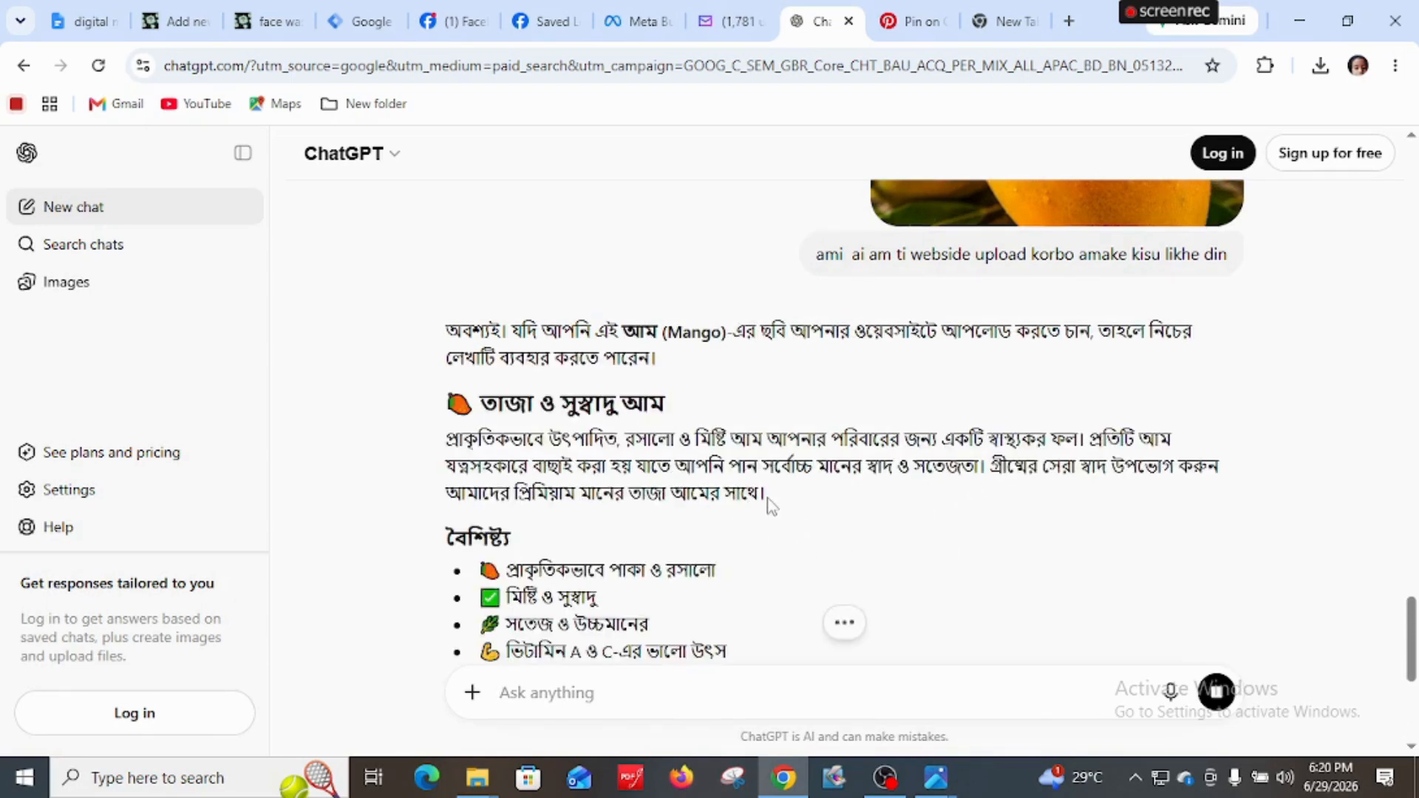
Copy the mango heading and introductory paragraph from ChatGPT's reply into the product description of the mango product in WordPress
drag(767, 497, 446, 403)
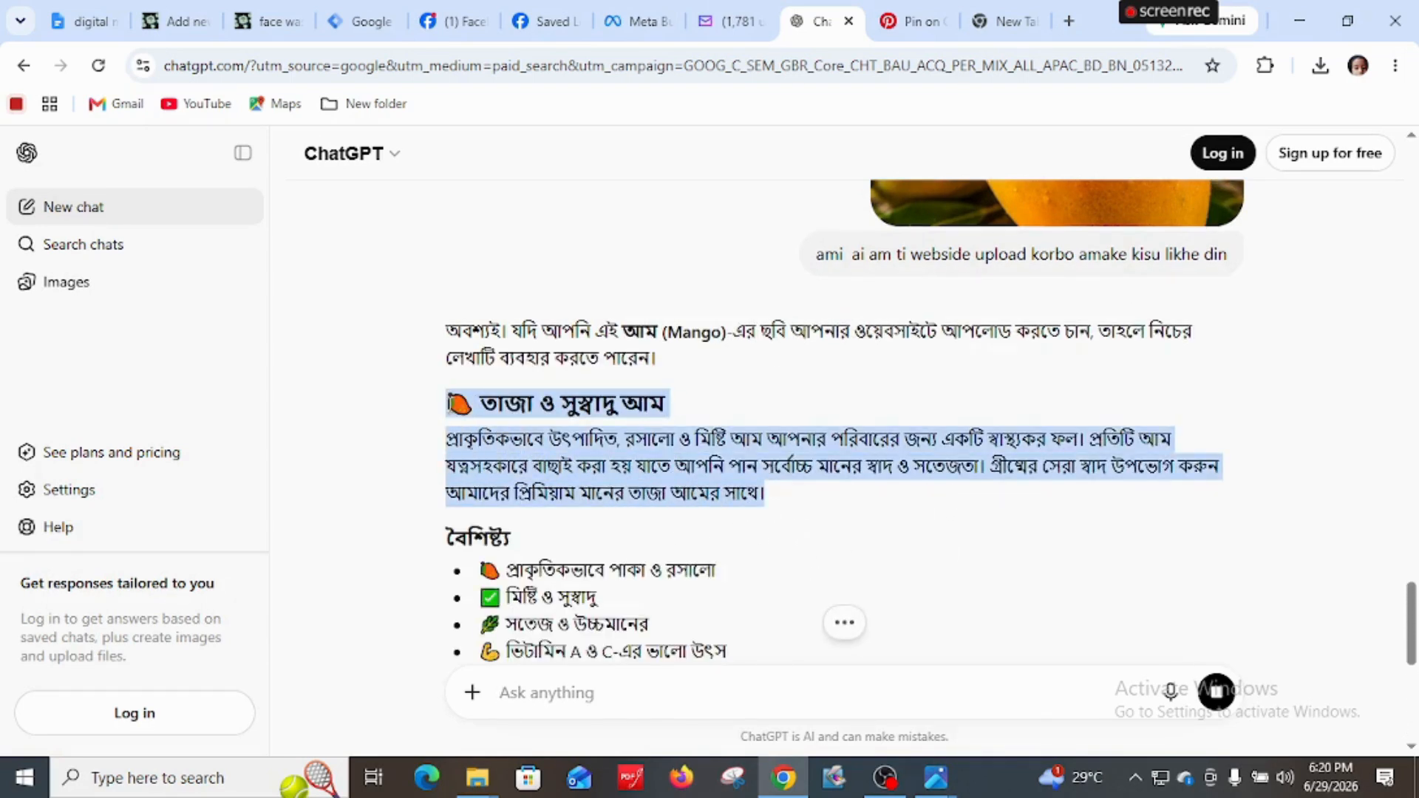
click(183, 24)
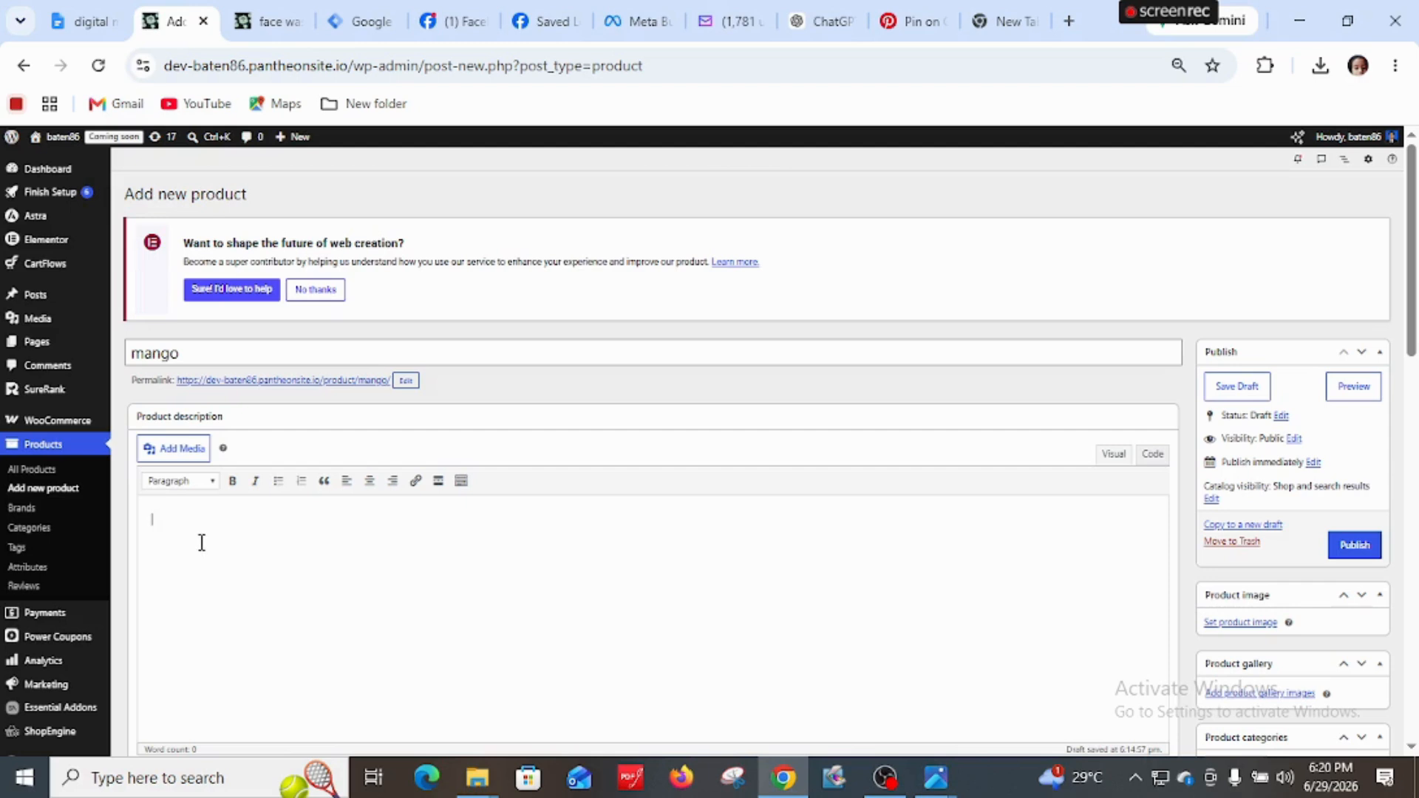
key(ctrl+v)
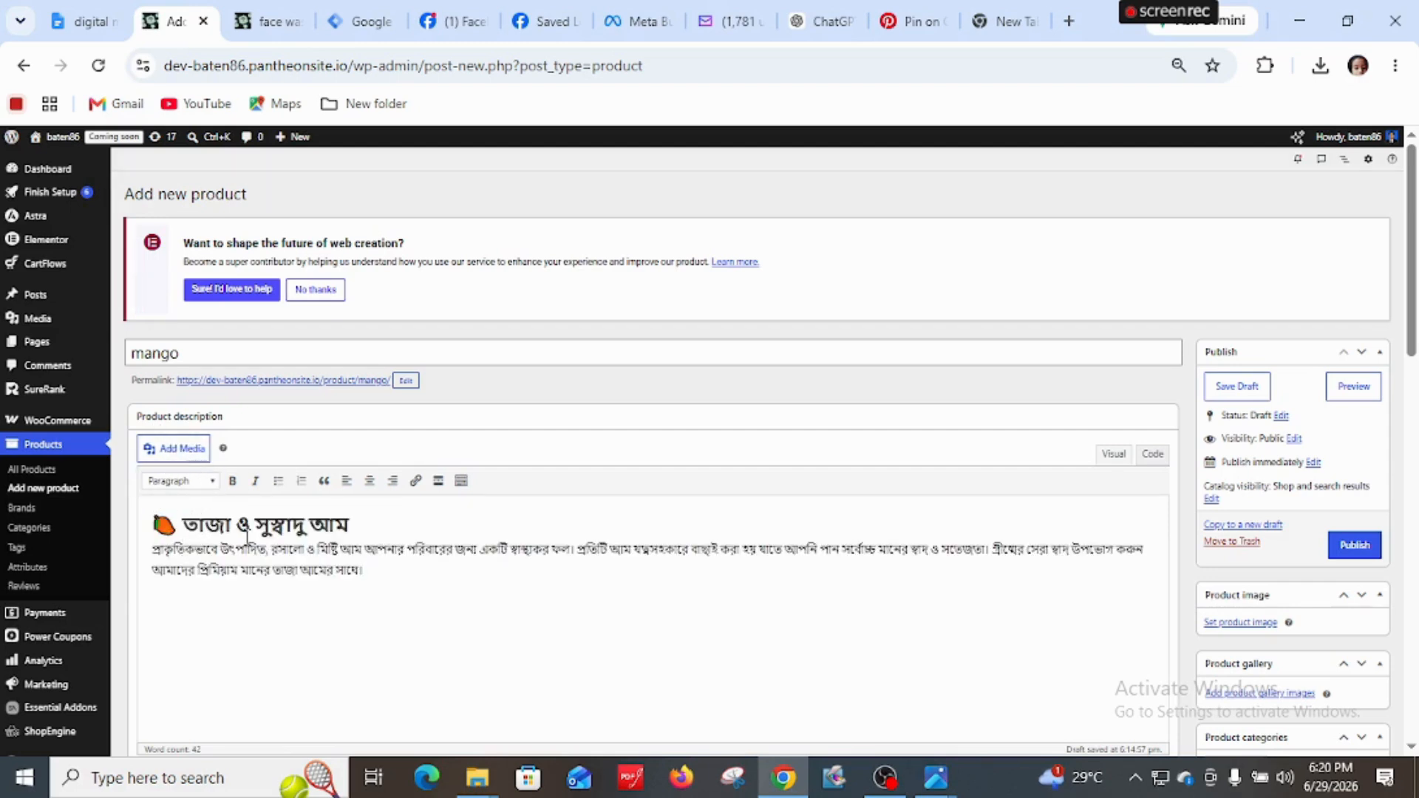
Set the mango product's regular price to 120 and its sale price to 110
drag(1413, 288, 1416, 442)
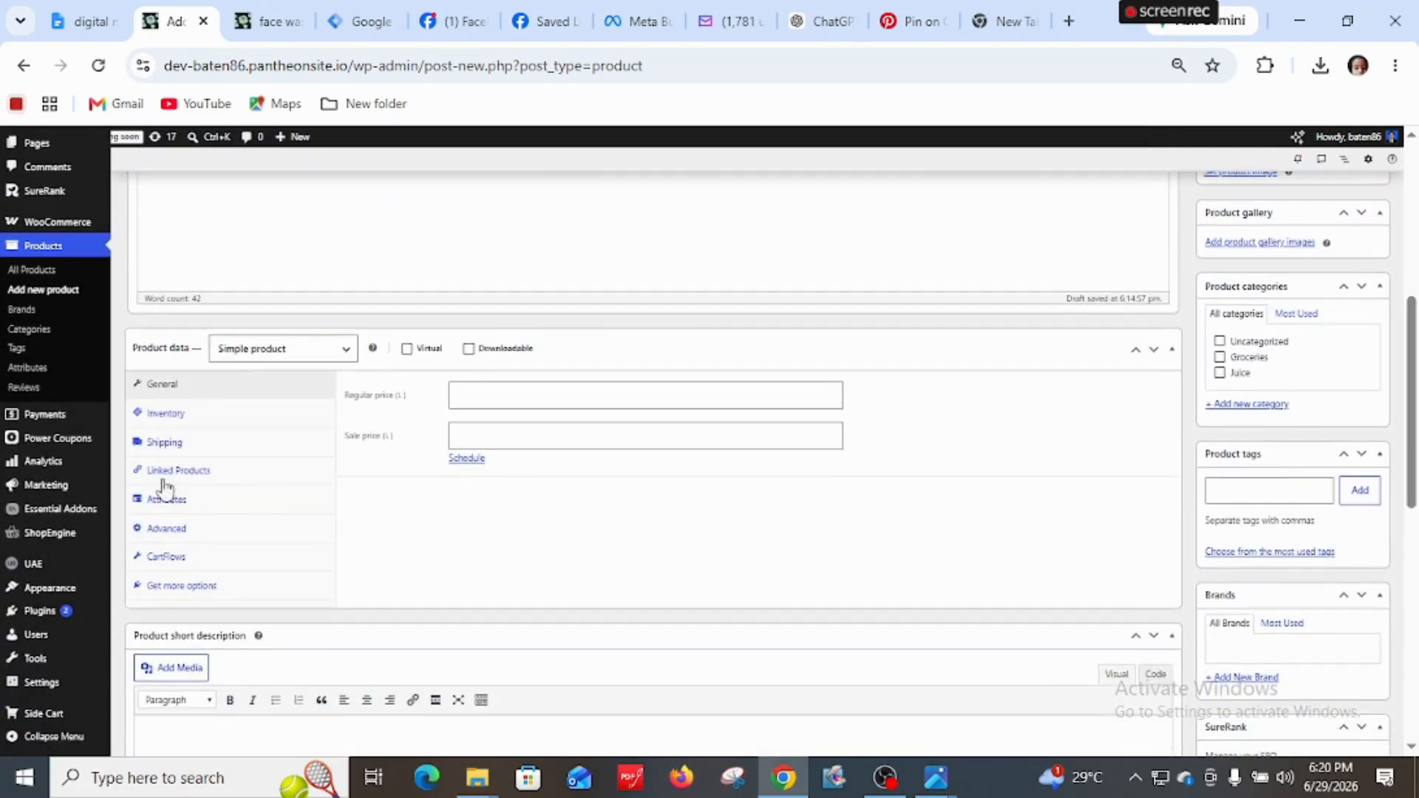
click(171, 444)
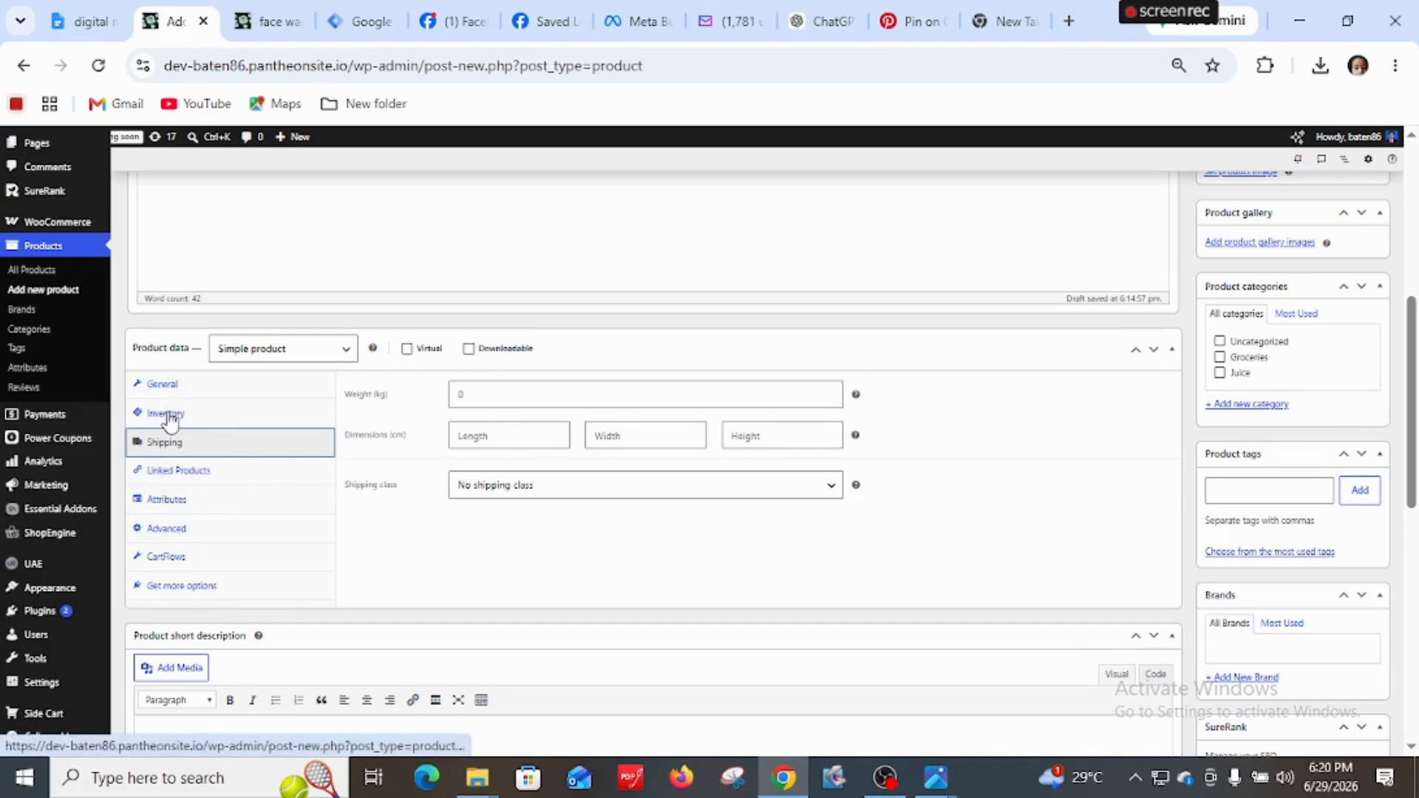
click(521, 398)
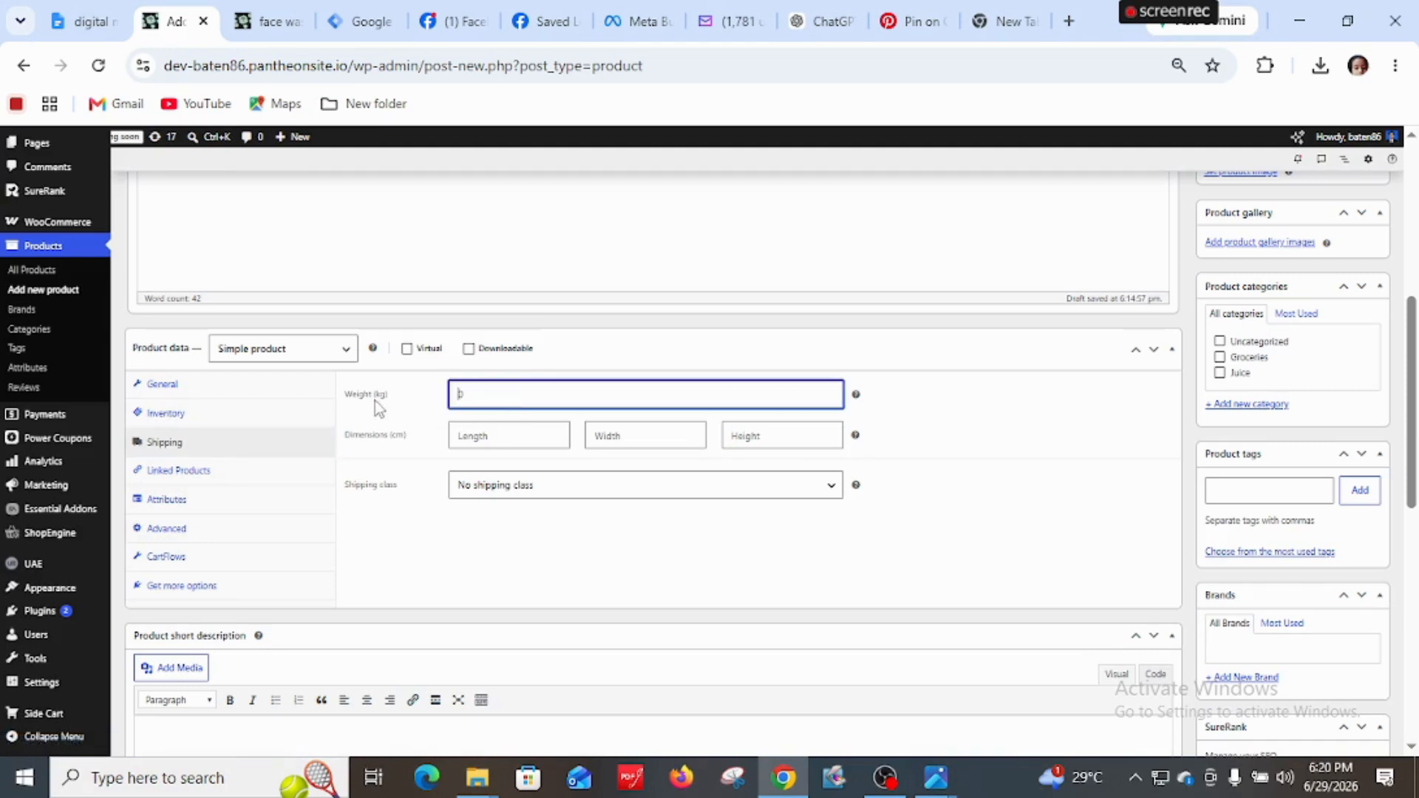
click(158, 412)
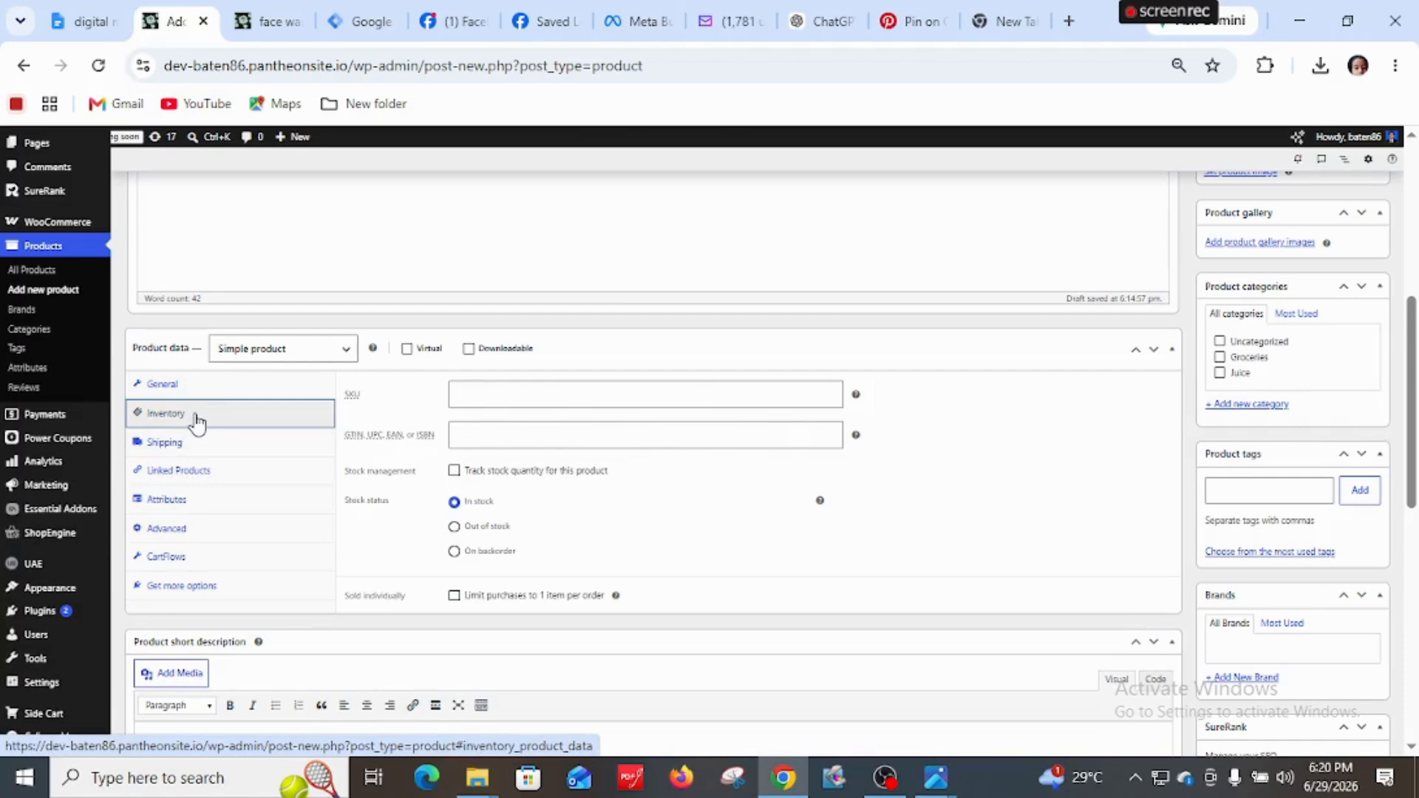
click(170, 388)
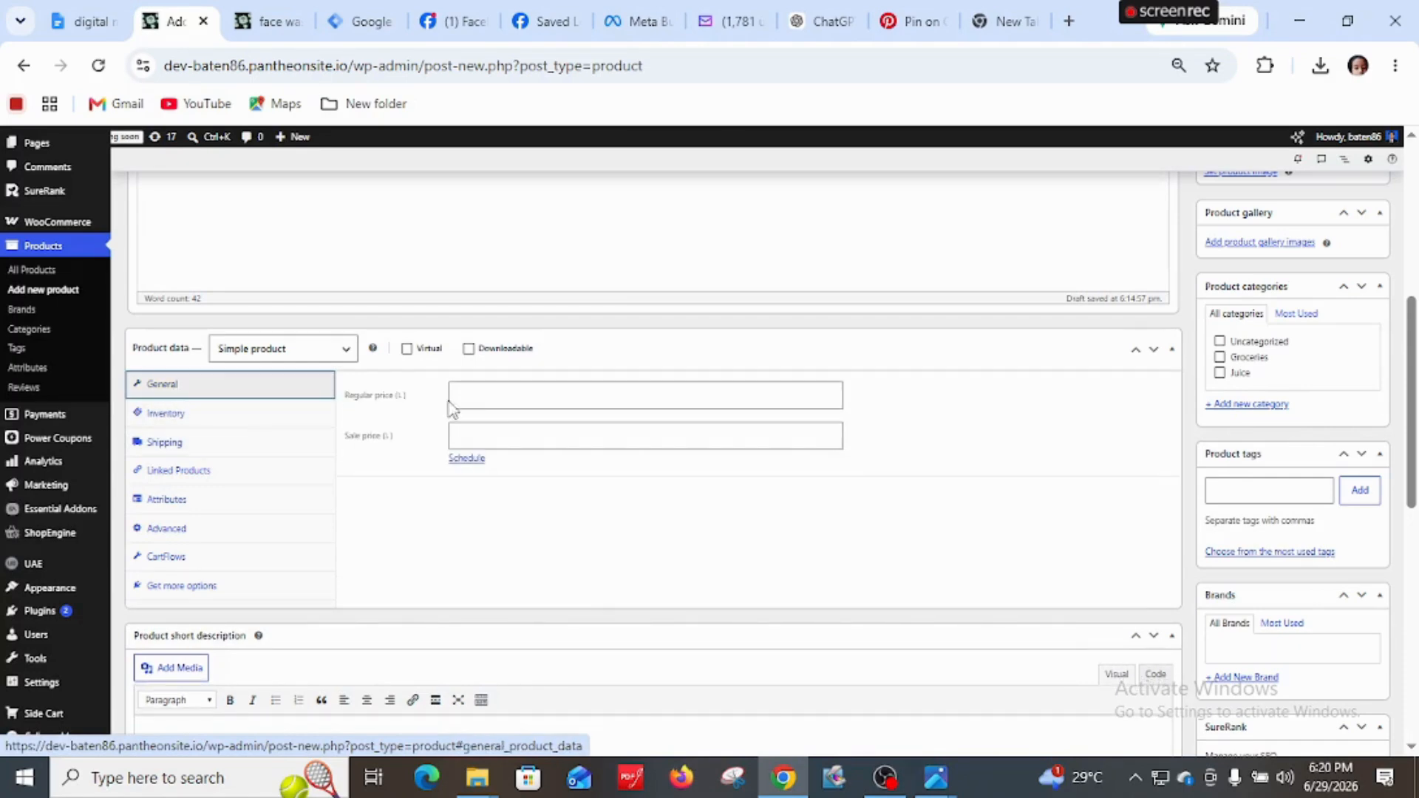
click(493, 397)
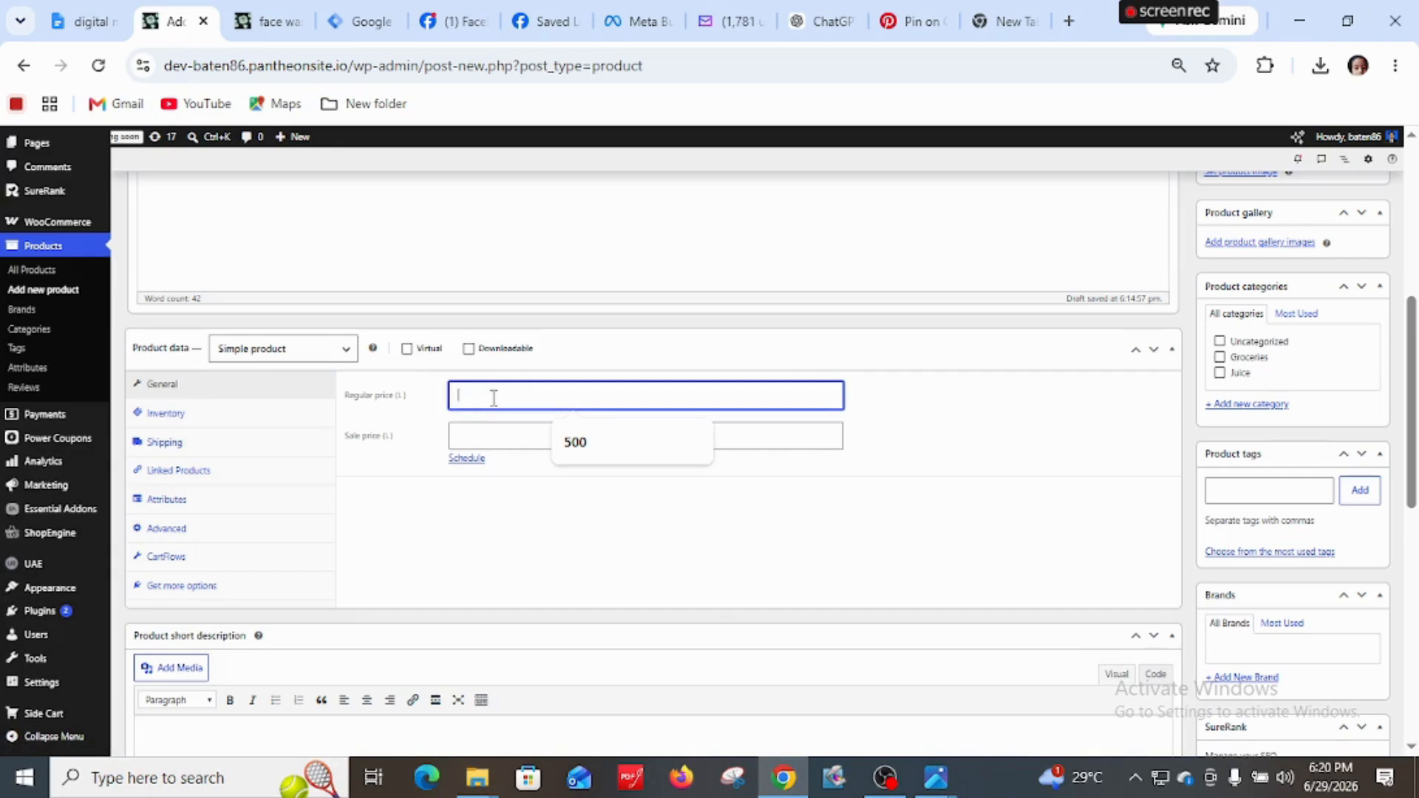
text(120 per kg)
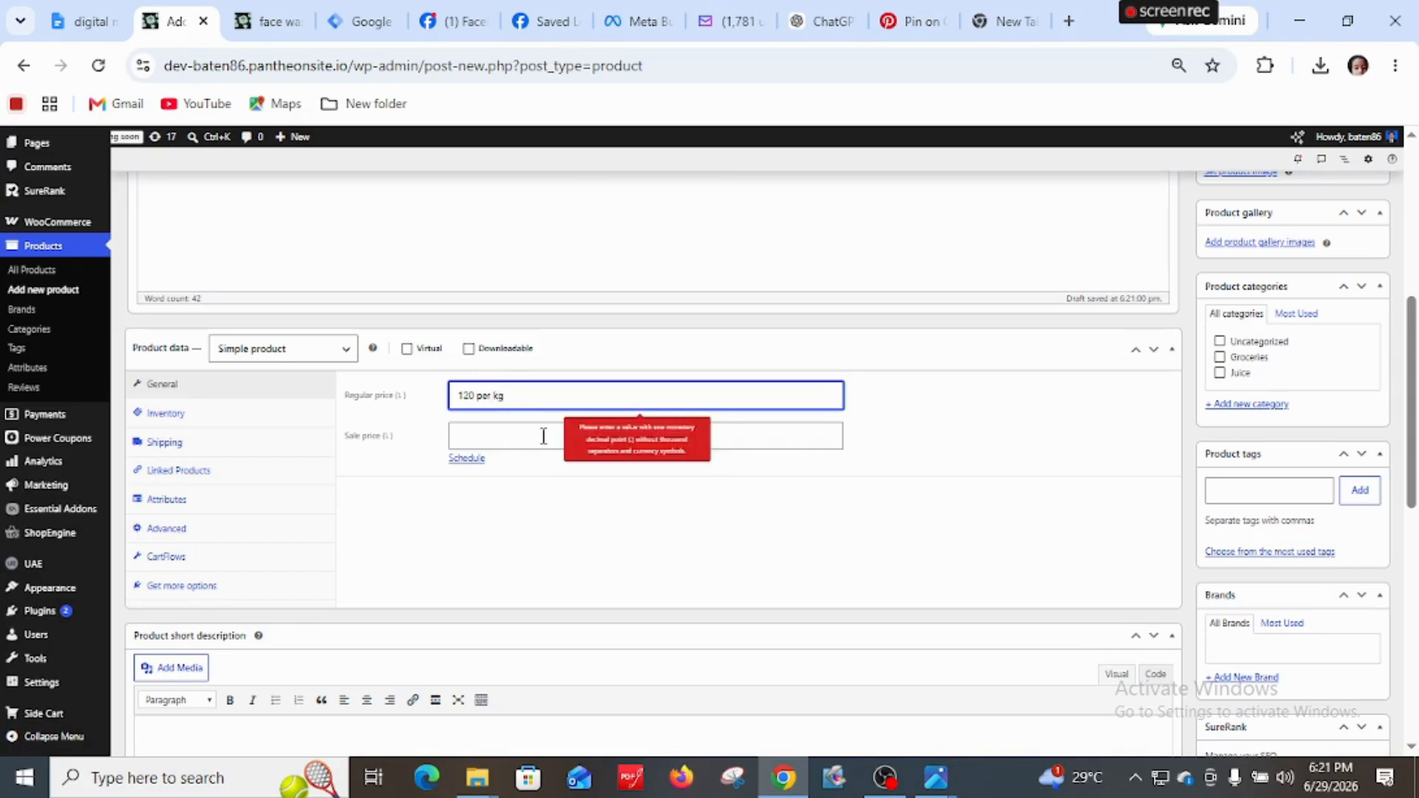
click(503, 436)
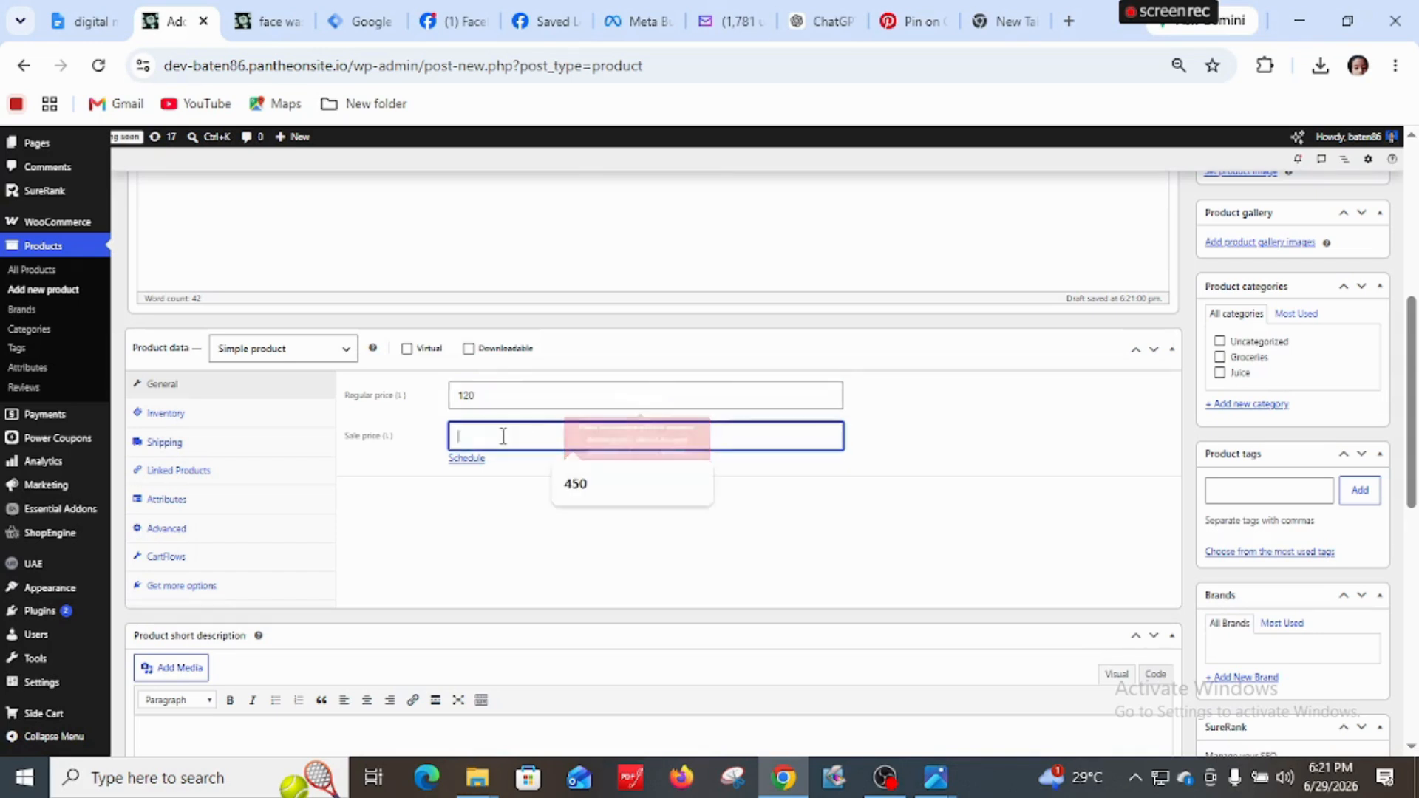
text(110)
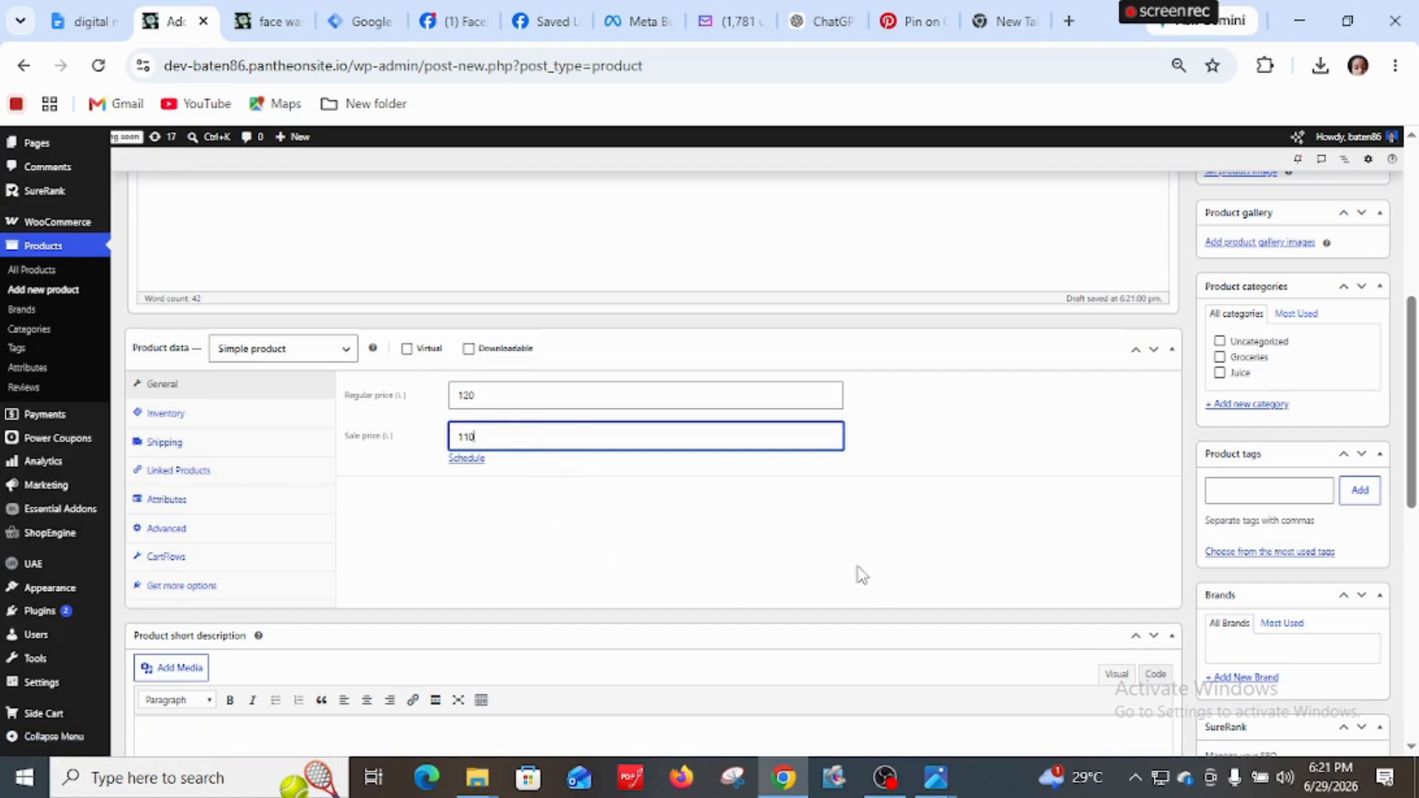
Check the mango product's shipping settings, including the shipping class choices
click(165, 445)
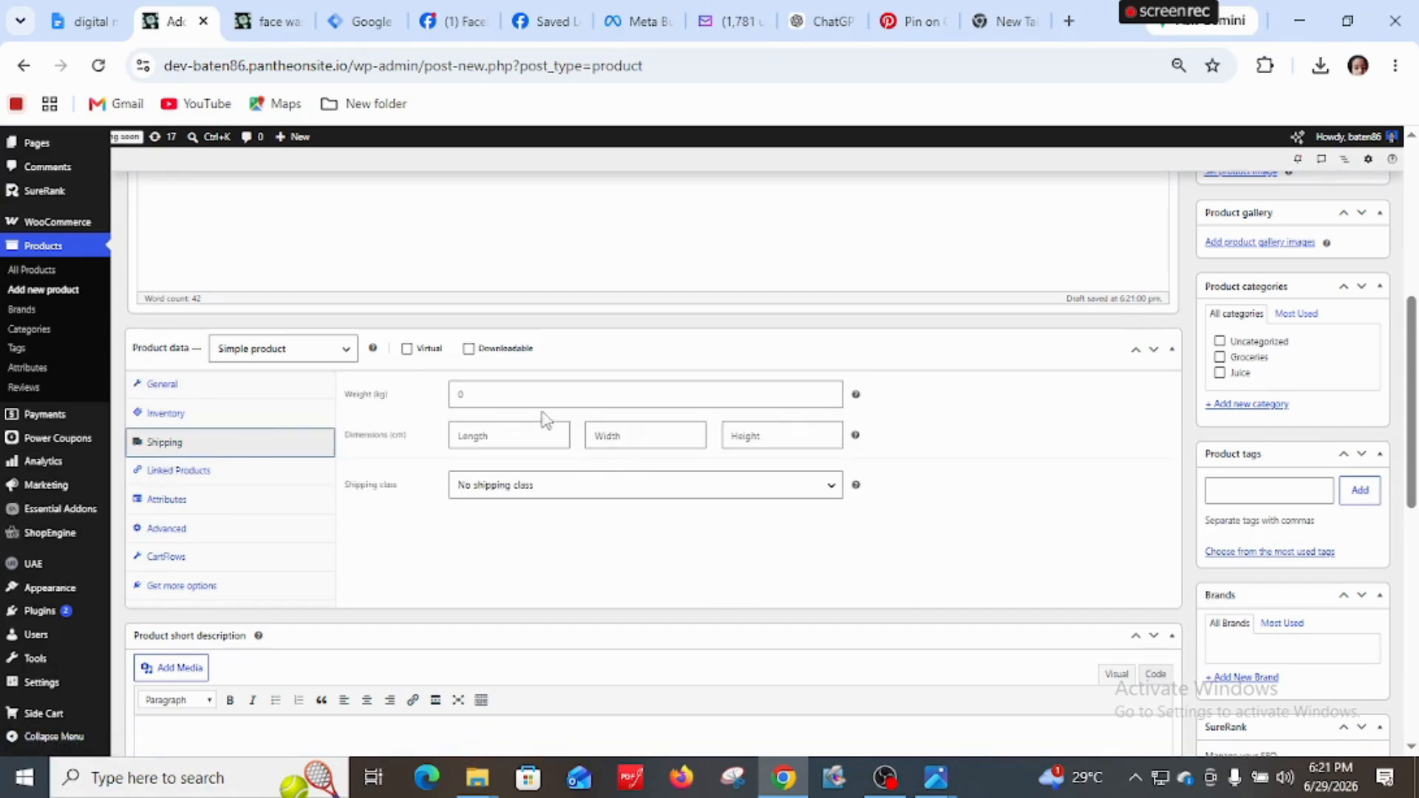
click(536, 488)
click(527, 511)
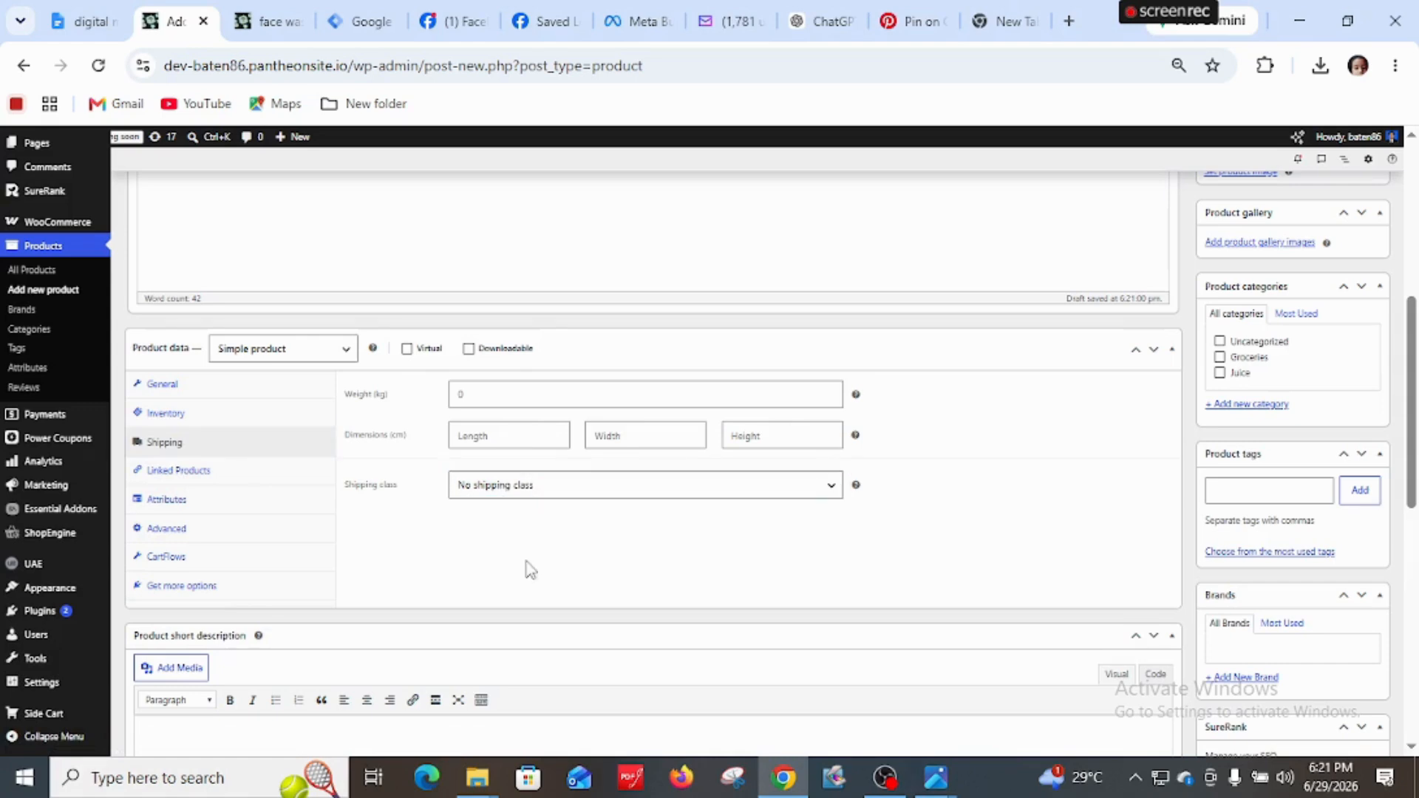
scroll(819, 612, down, 3)
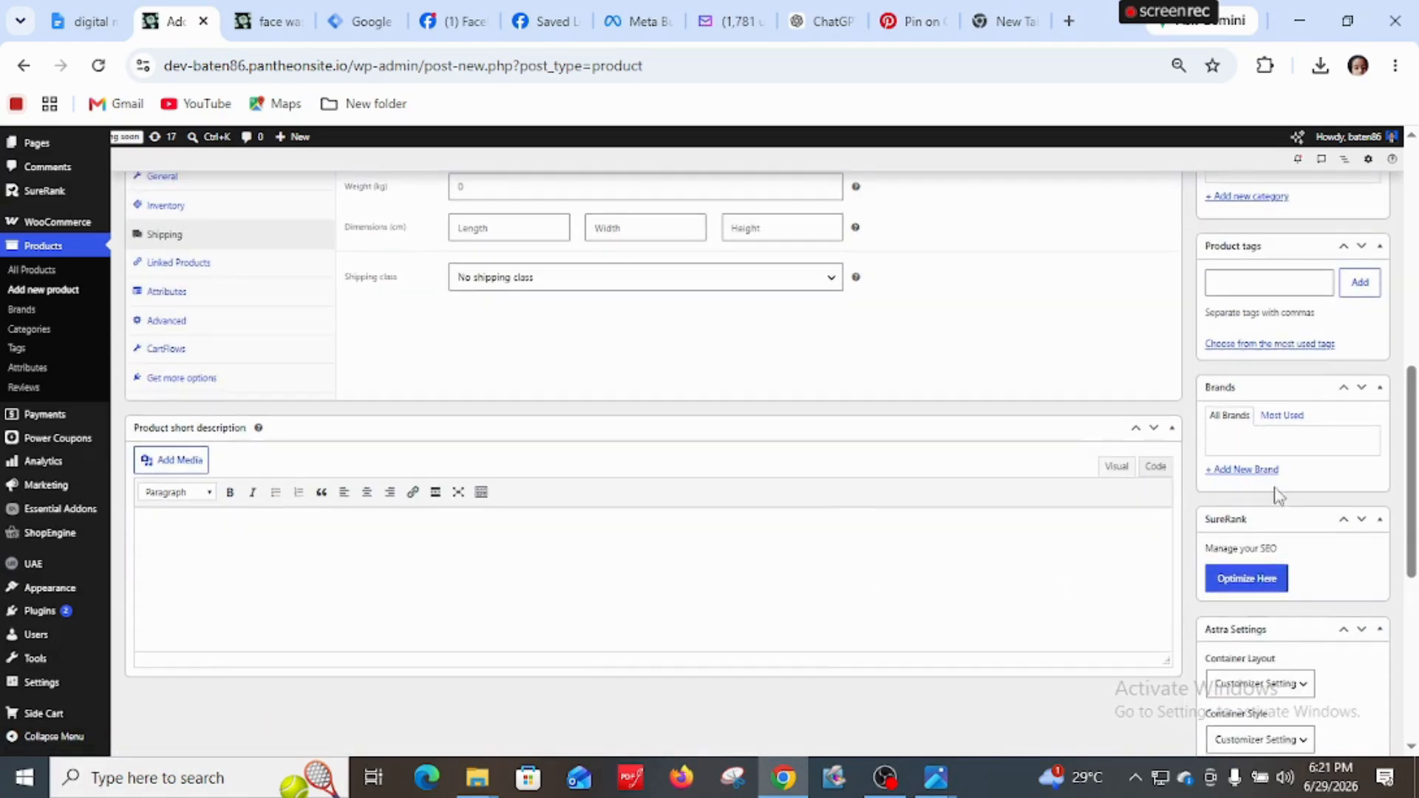
Collapse the Product gallery box, view the media library for the product image and close it without choosing an image
drag(1412, 508, 1417, 345)
click(1282, 382)
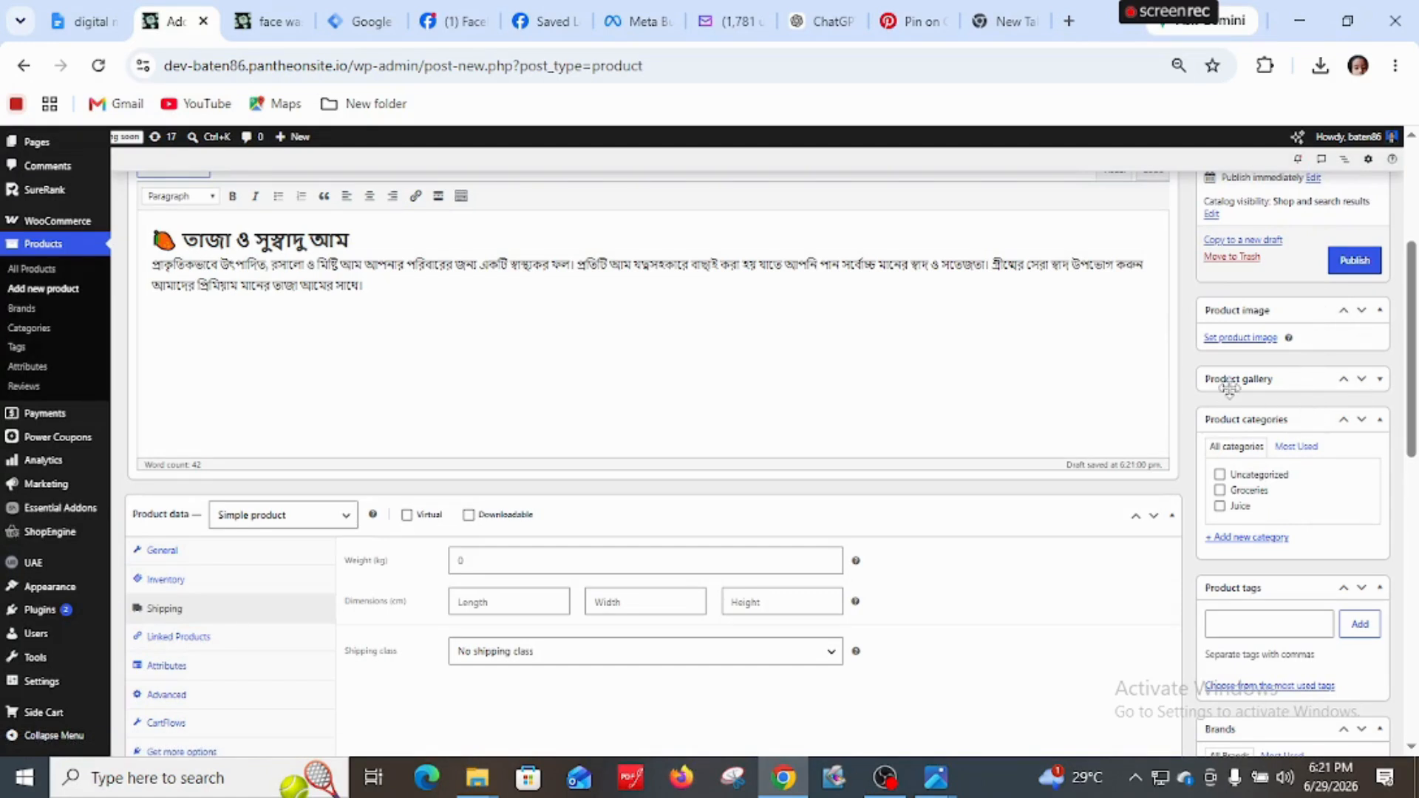
click(1262, 344)
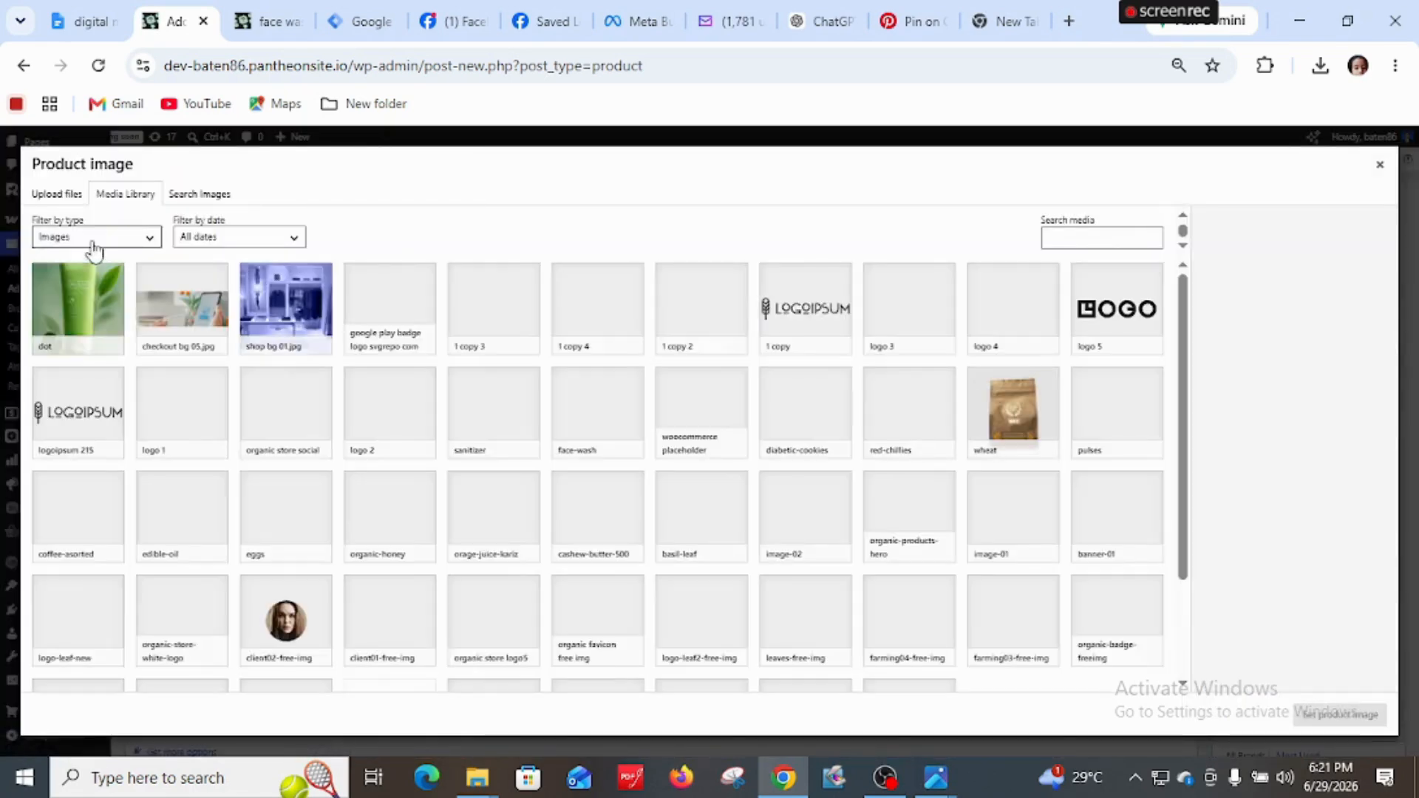
click(1379, 165)
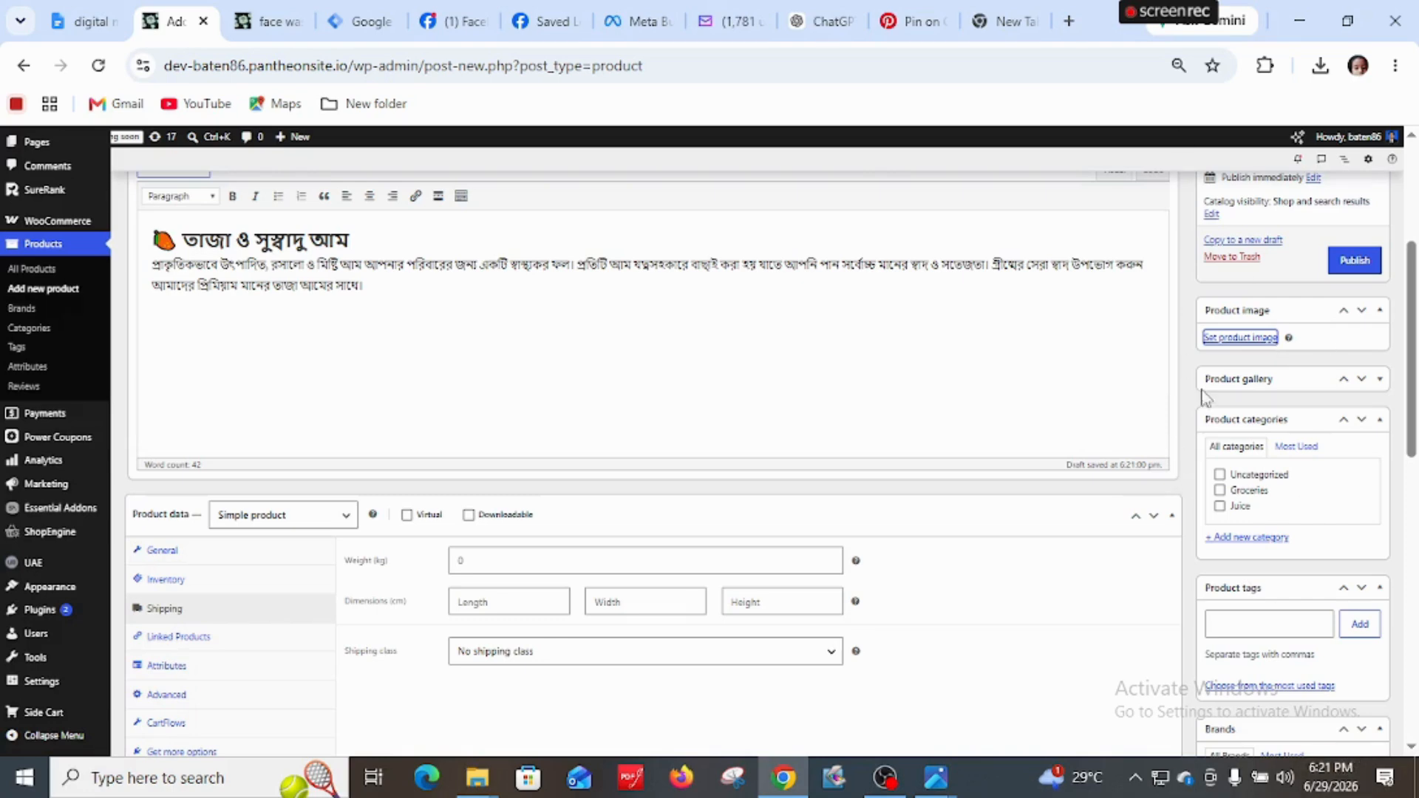
Look over the product's publishing, category, tag, brand and short description sections
scroll(1257, 443, down, 2)
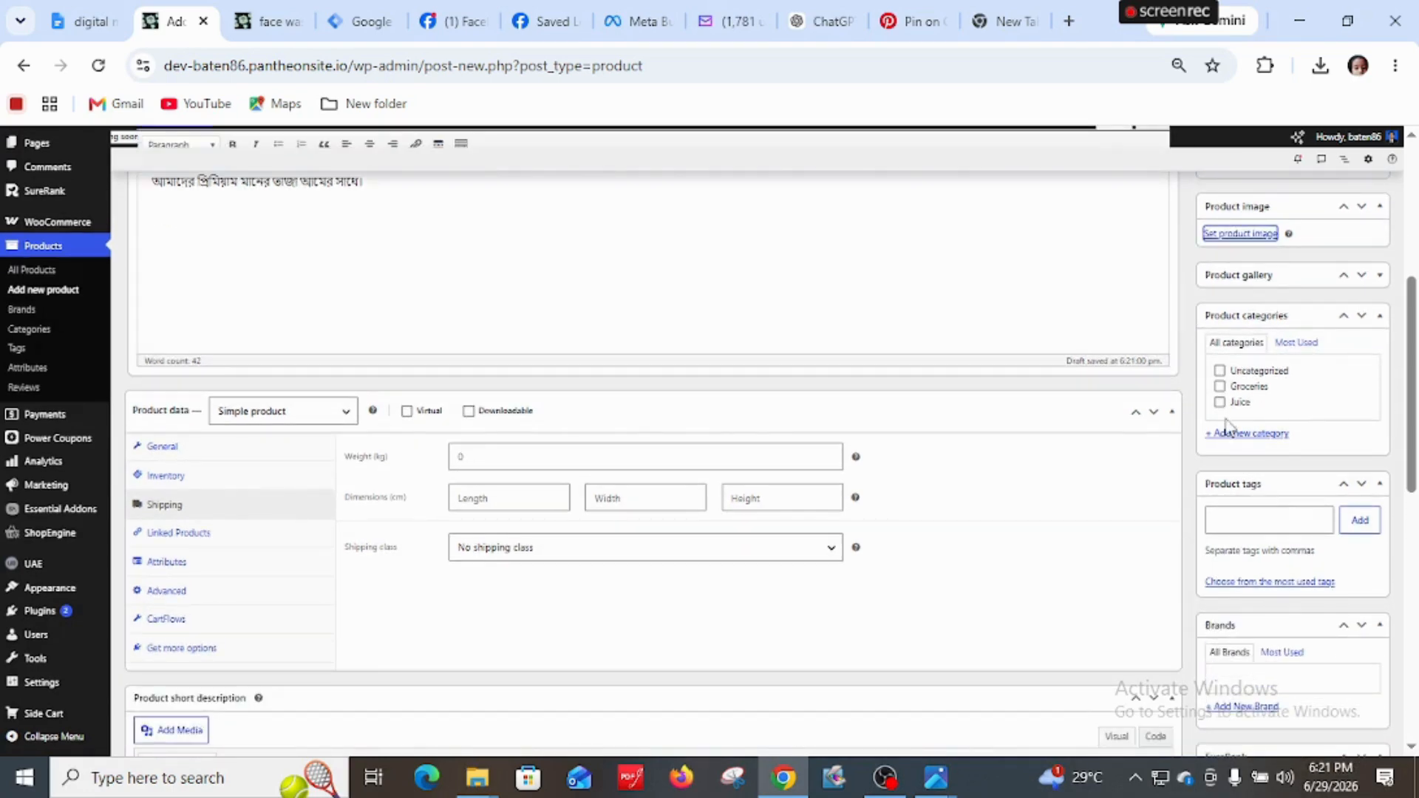
scroll(1231, 458, up, 2)
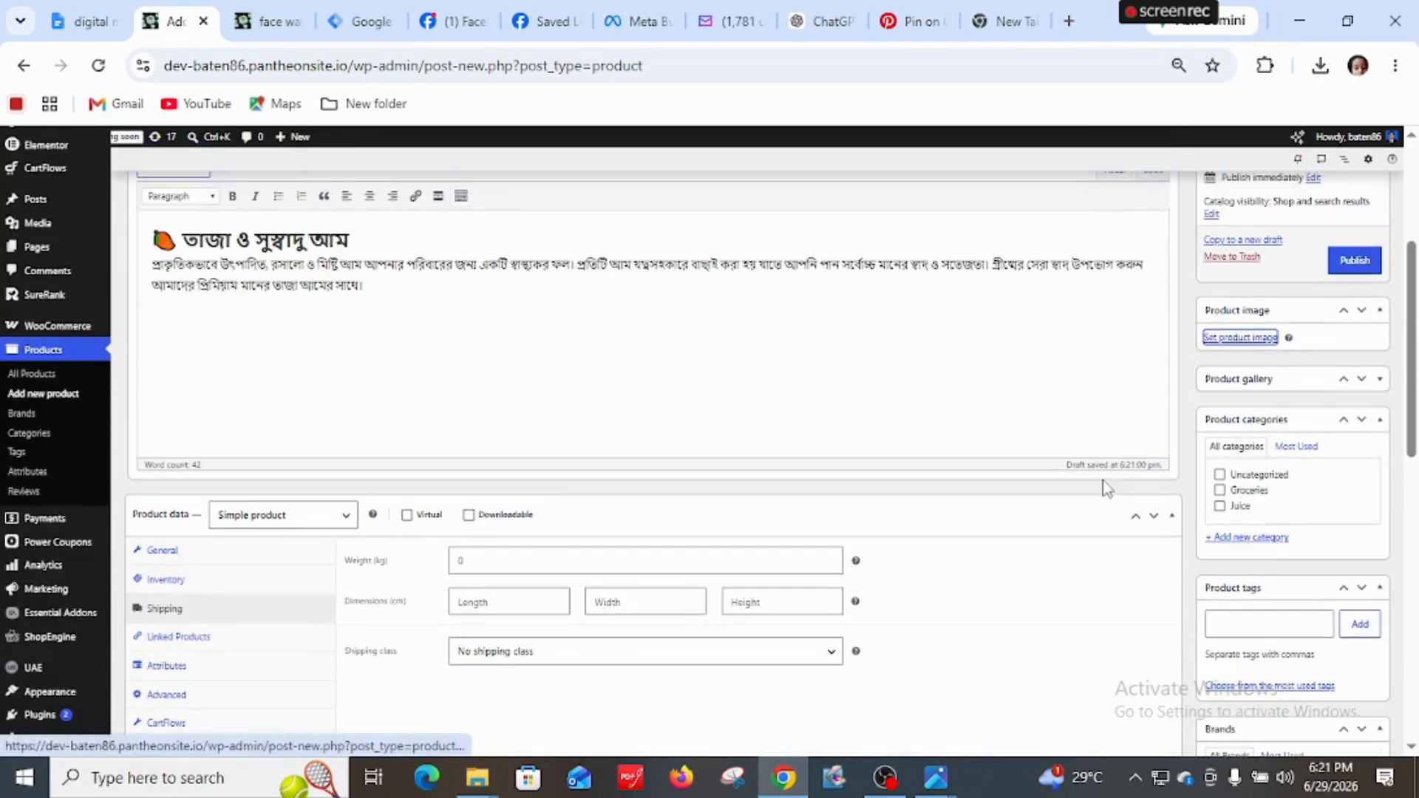
scroll(1131, 480, up, 4)
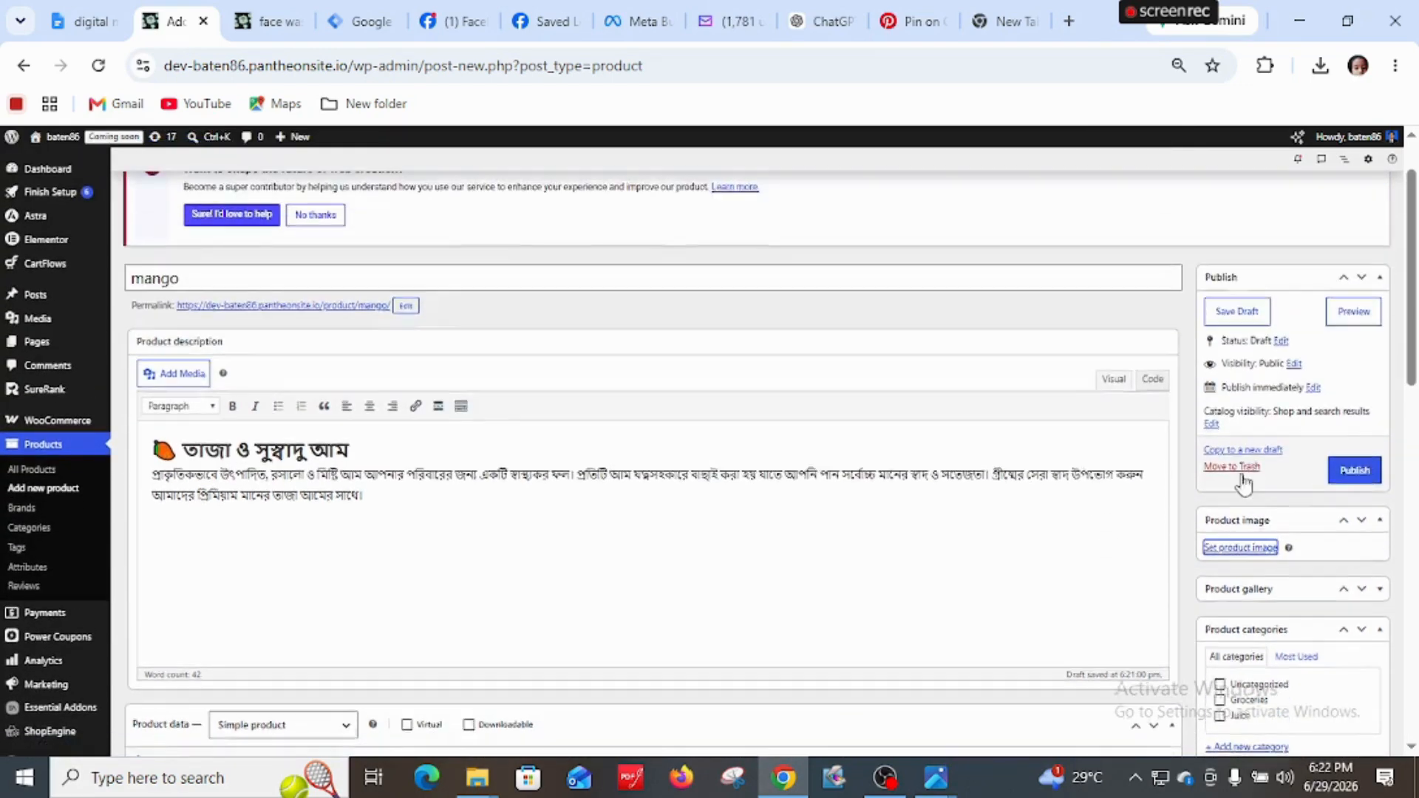
scroll(1257, 481, down, 5)
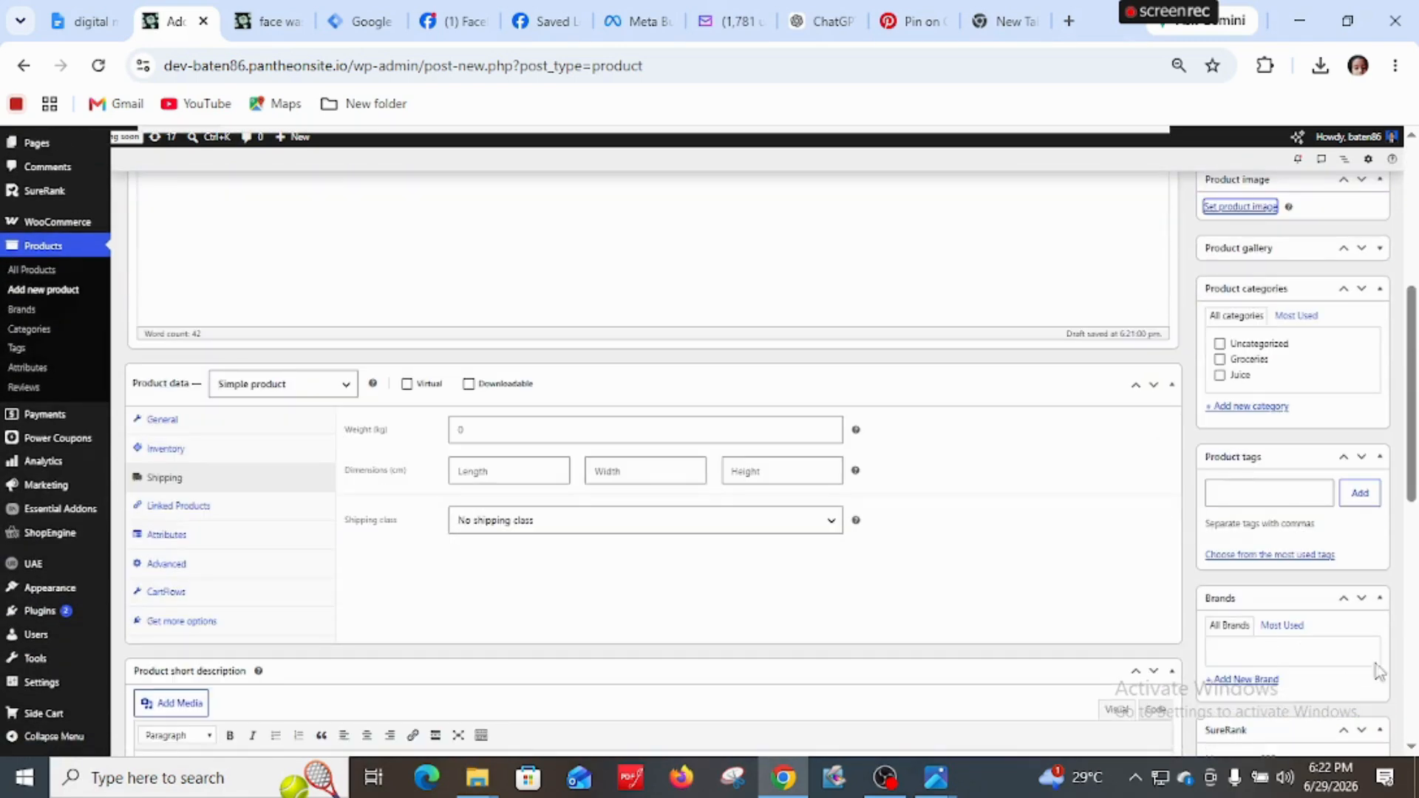
scroll(1255, 589, down, 2)
scroll(1267, 547, down, 2)
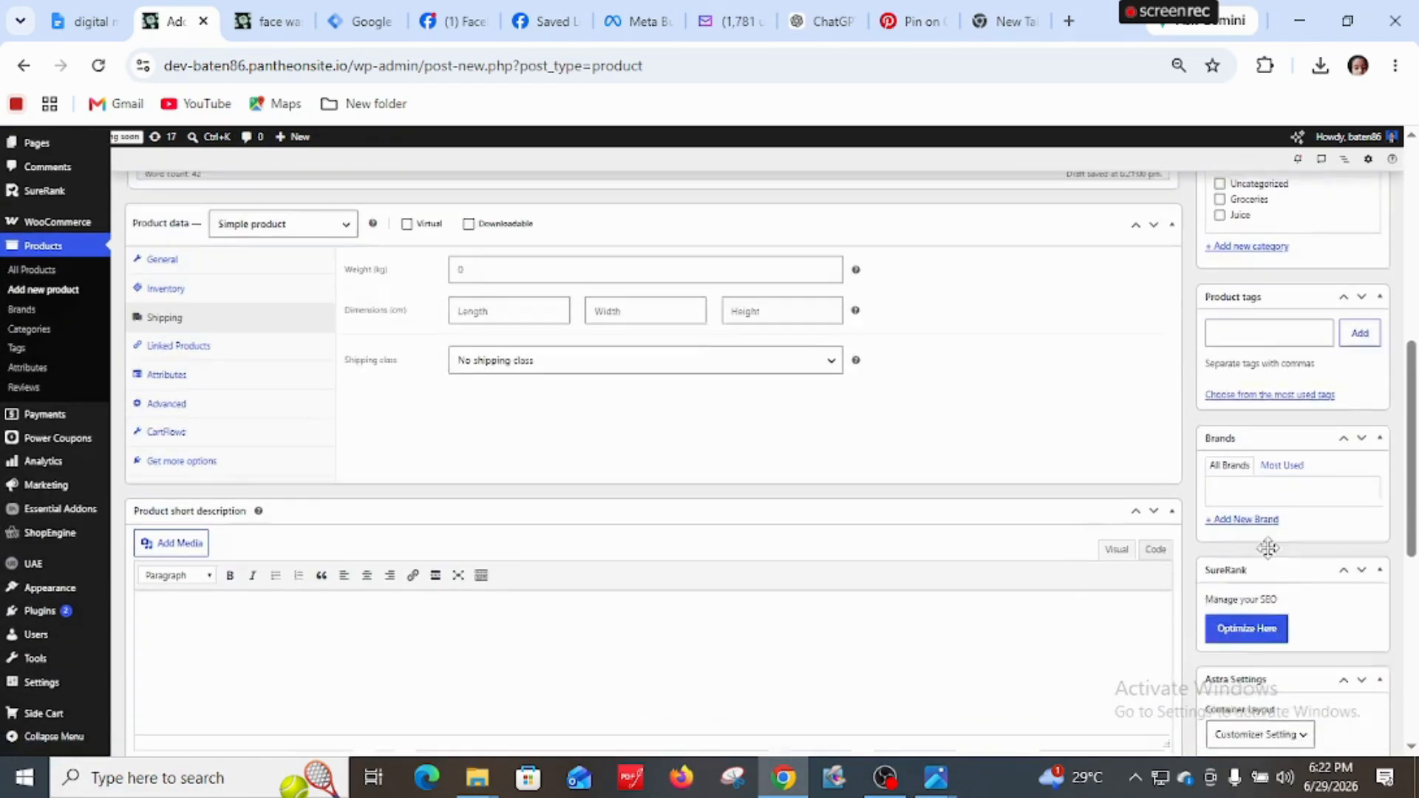
scroll(1255, 526, up, 2)
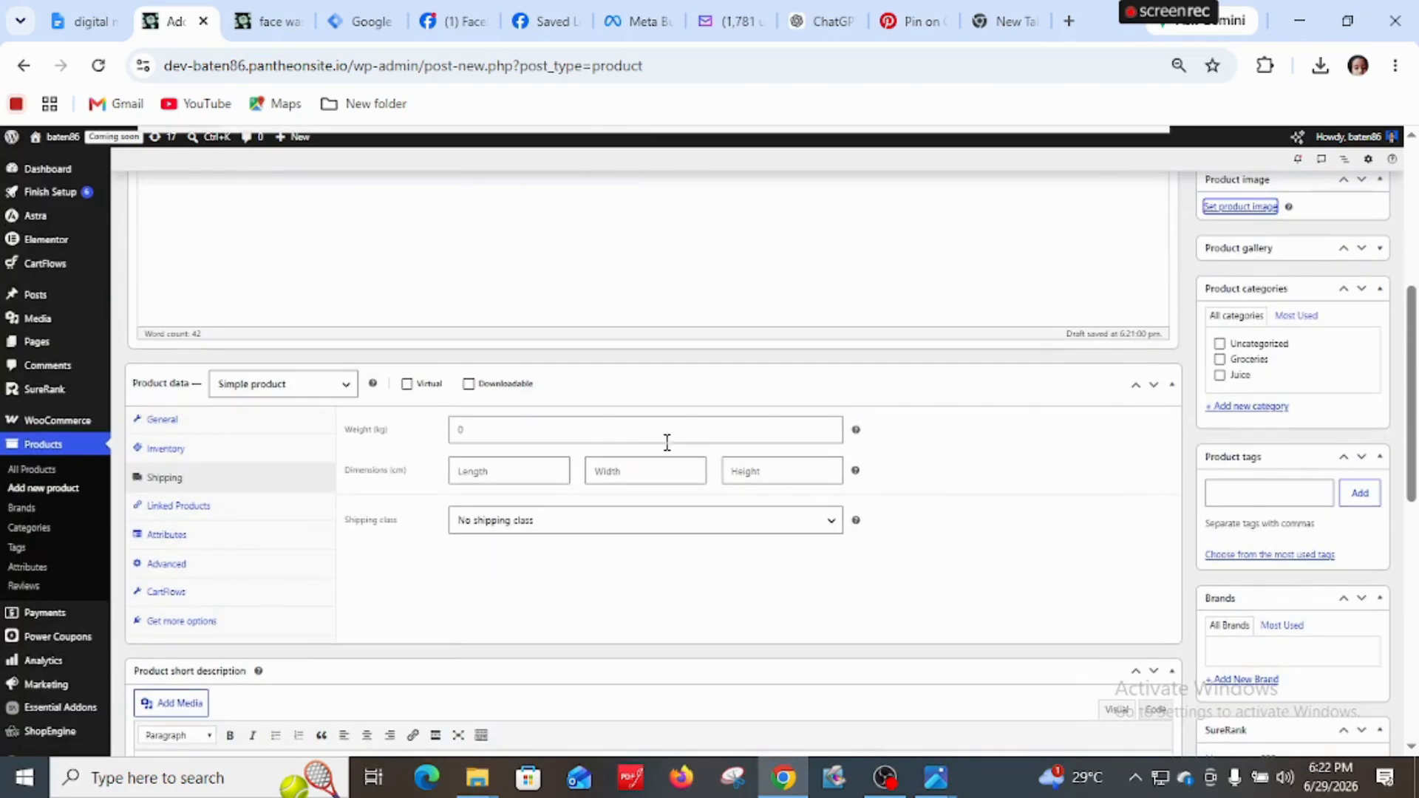
Upload the mango image from the Desktop folder to the media library and set it as the product image
scroll(1256, 540, up, 2)
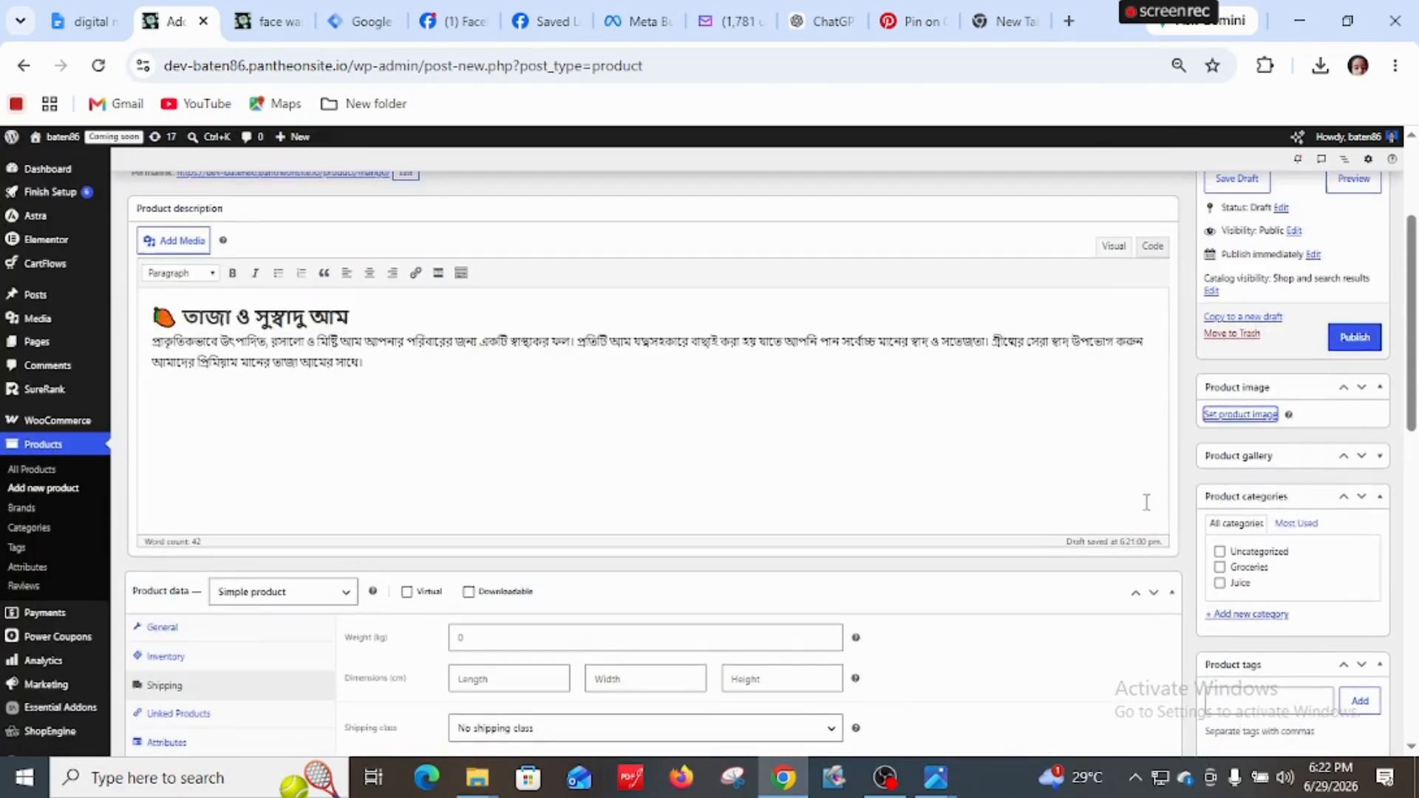
click(1240, 417)
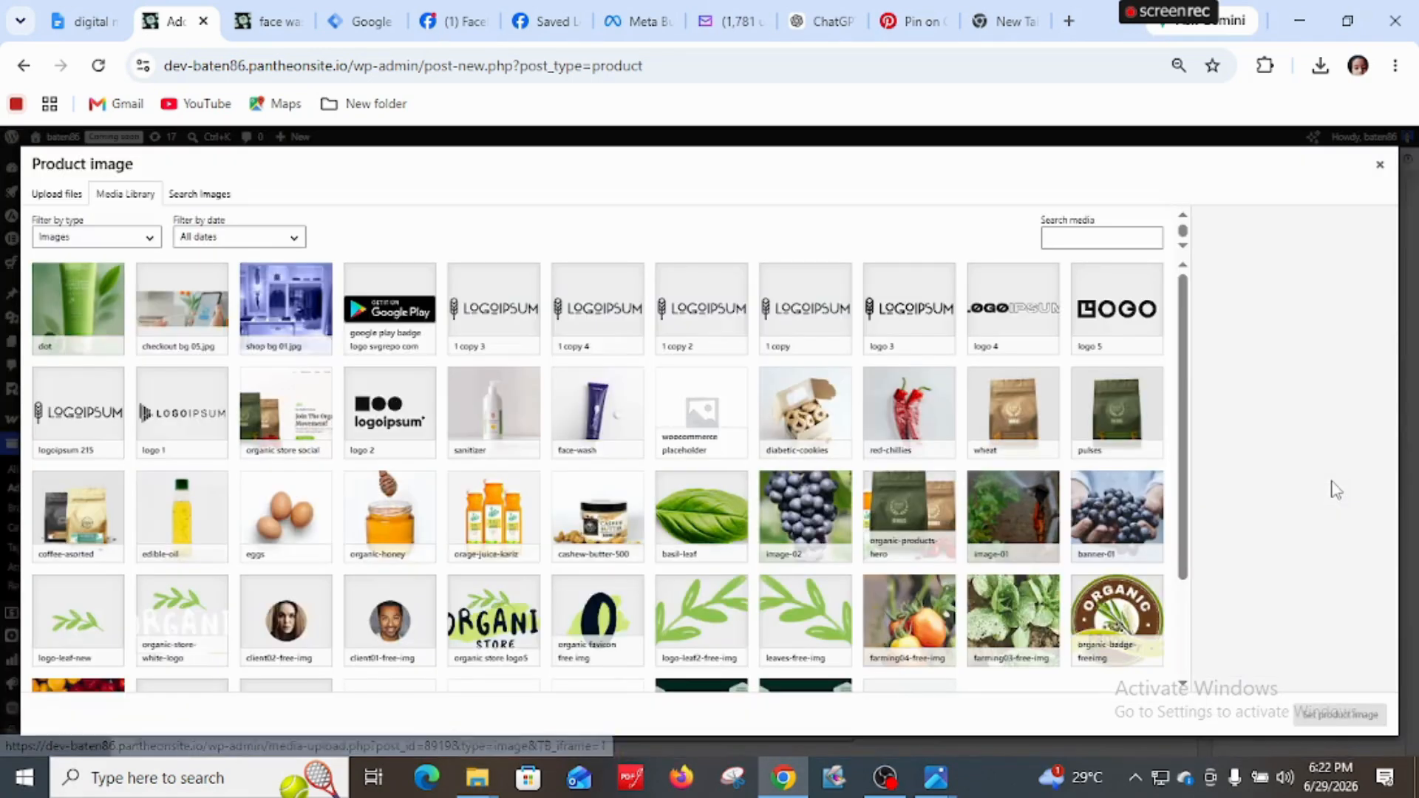
click(57, 194)
click(724, 430)
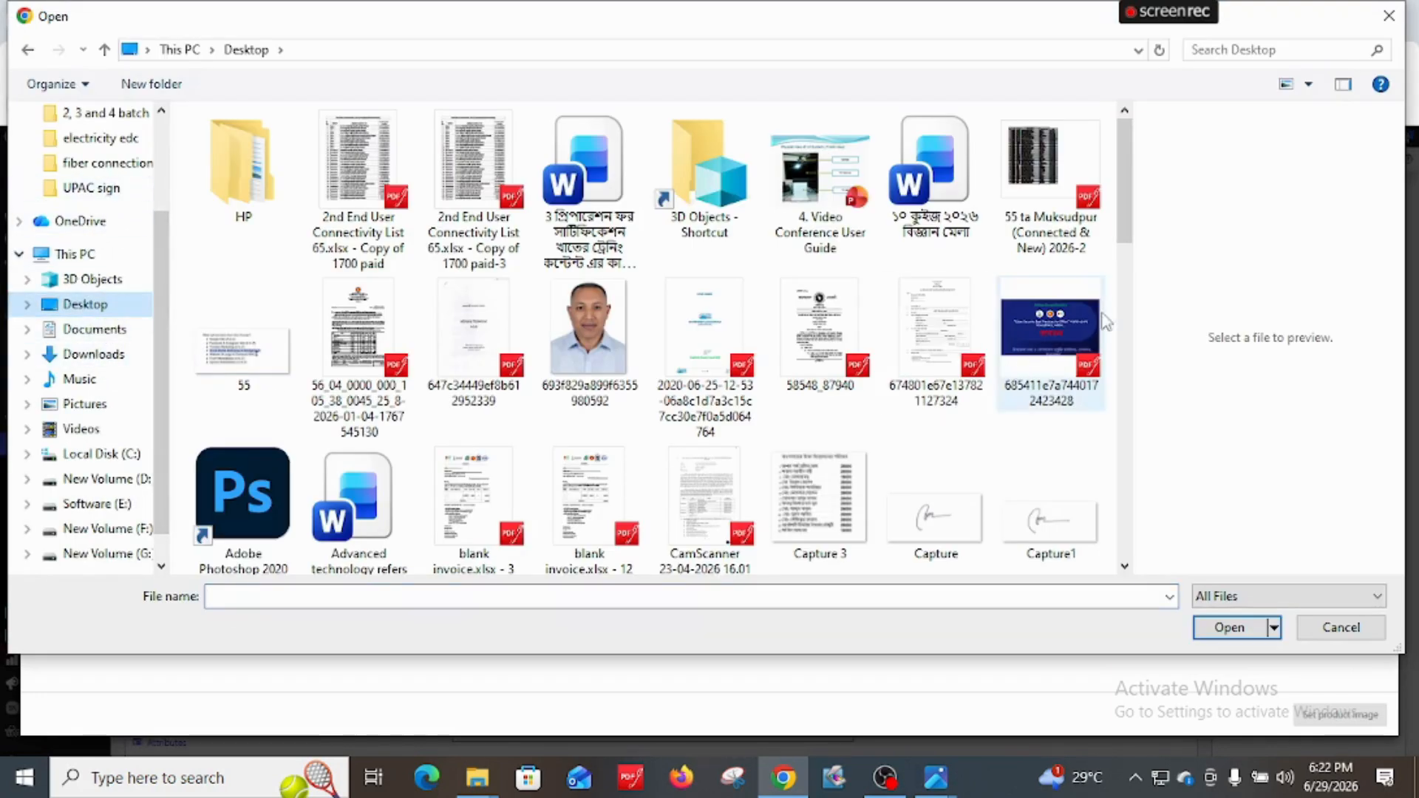
scroll(777, 386, down, 10)
click(1050, 198)
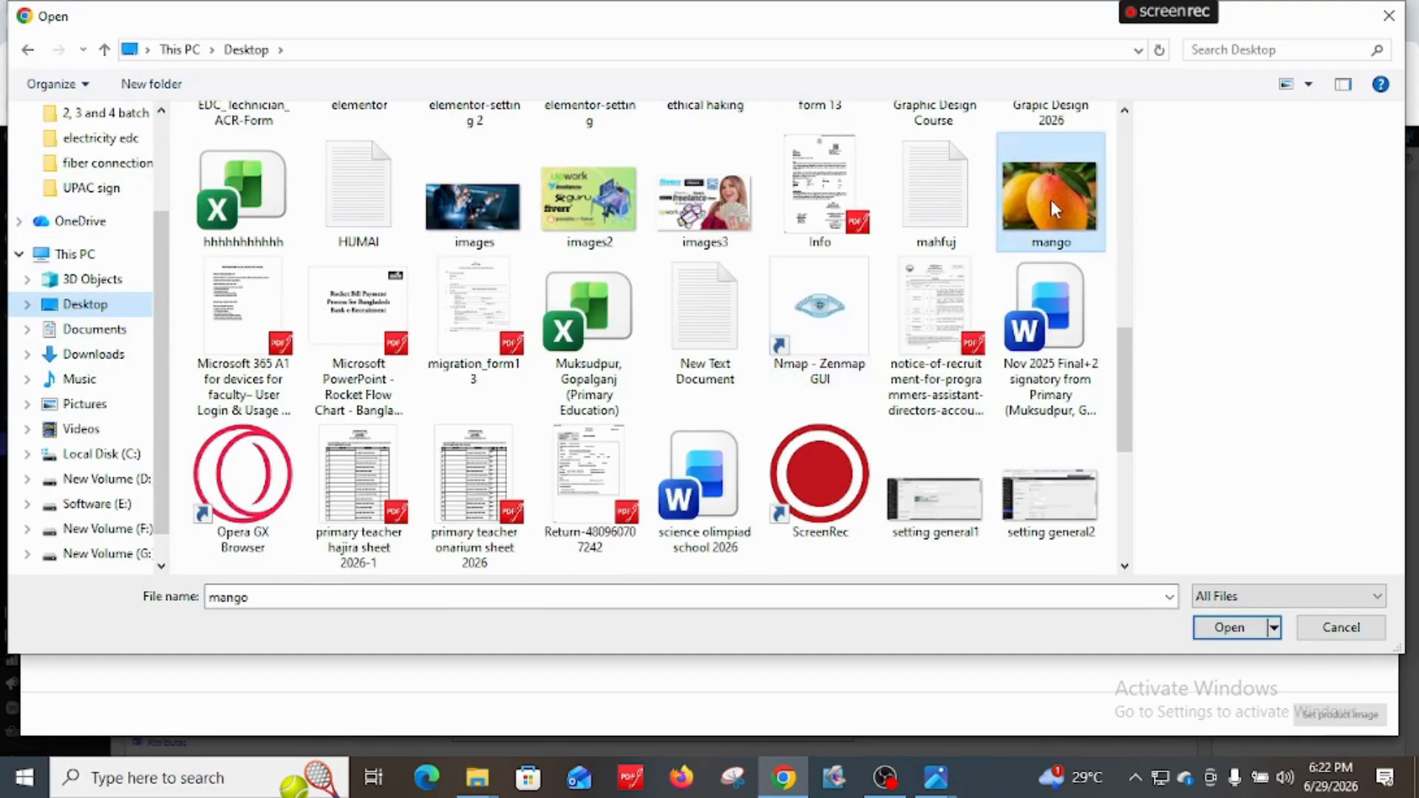
click(1207, 629)
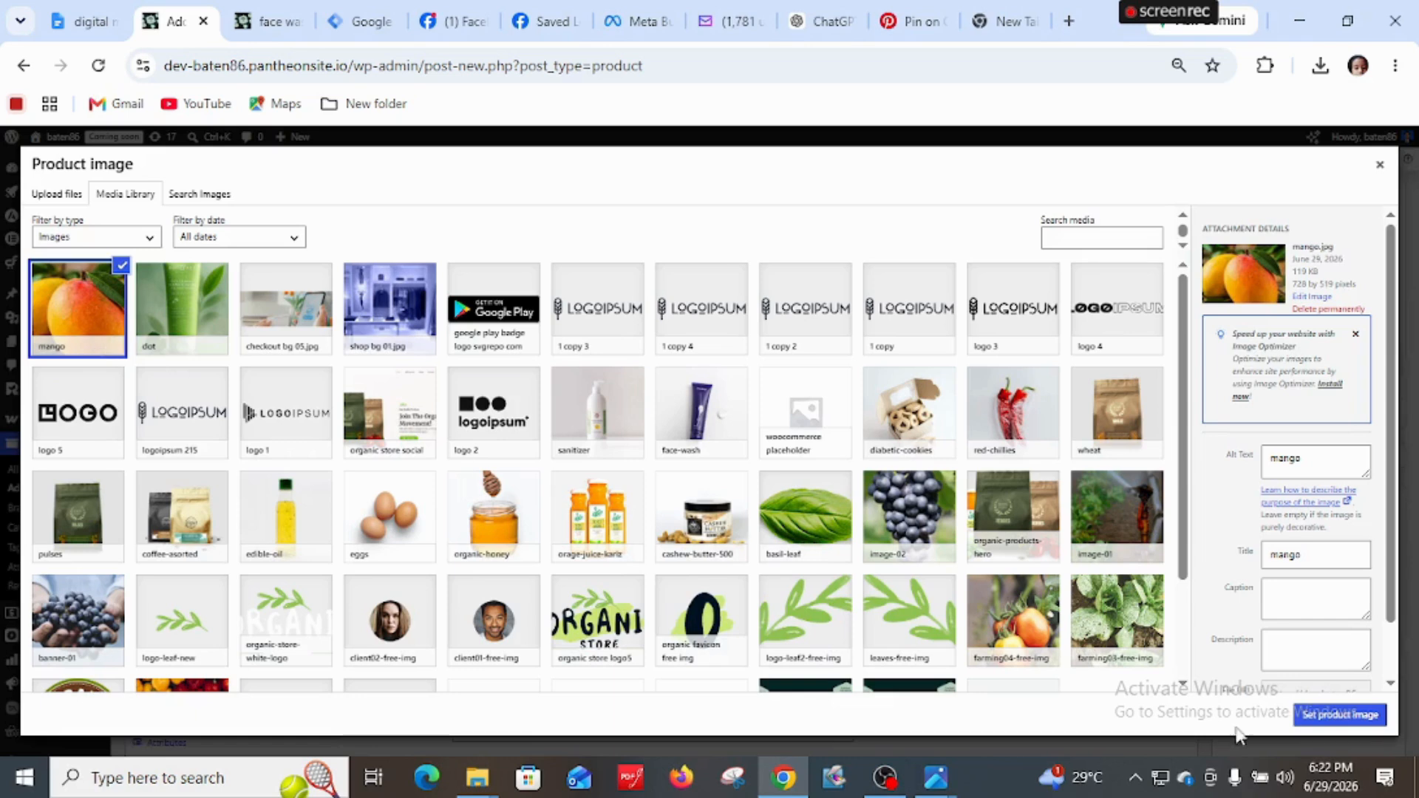
click(1352, 719)
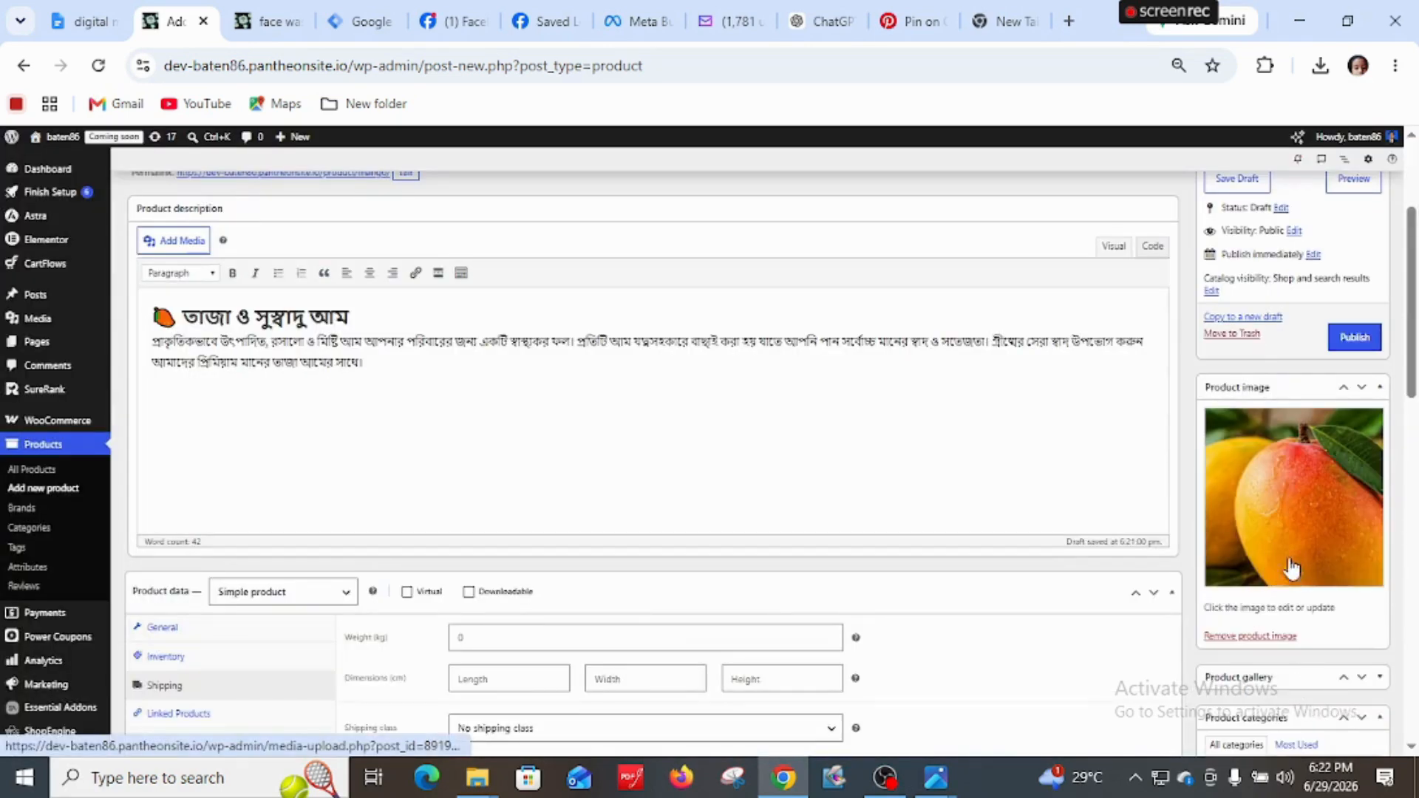
Publish the mango product and preview its product page to check the regular and sale prices
mouse_move(1411, 380)
mouse_down()
mouse_move(1412, 606)
mouse_move(1412, 364)
mouse_up()
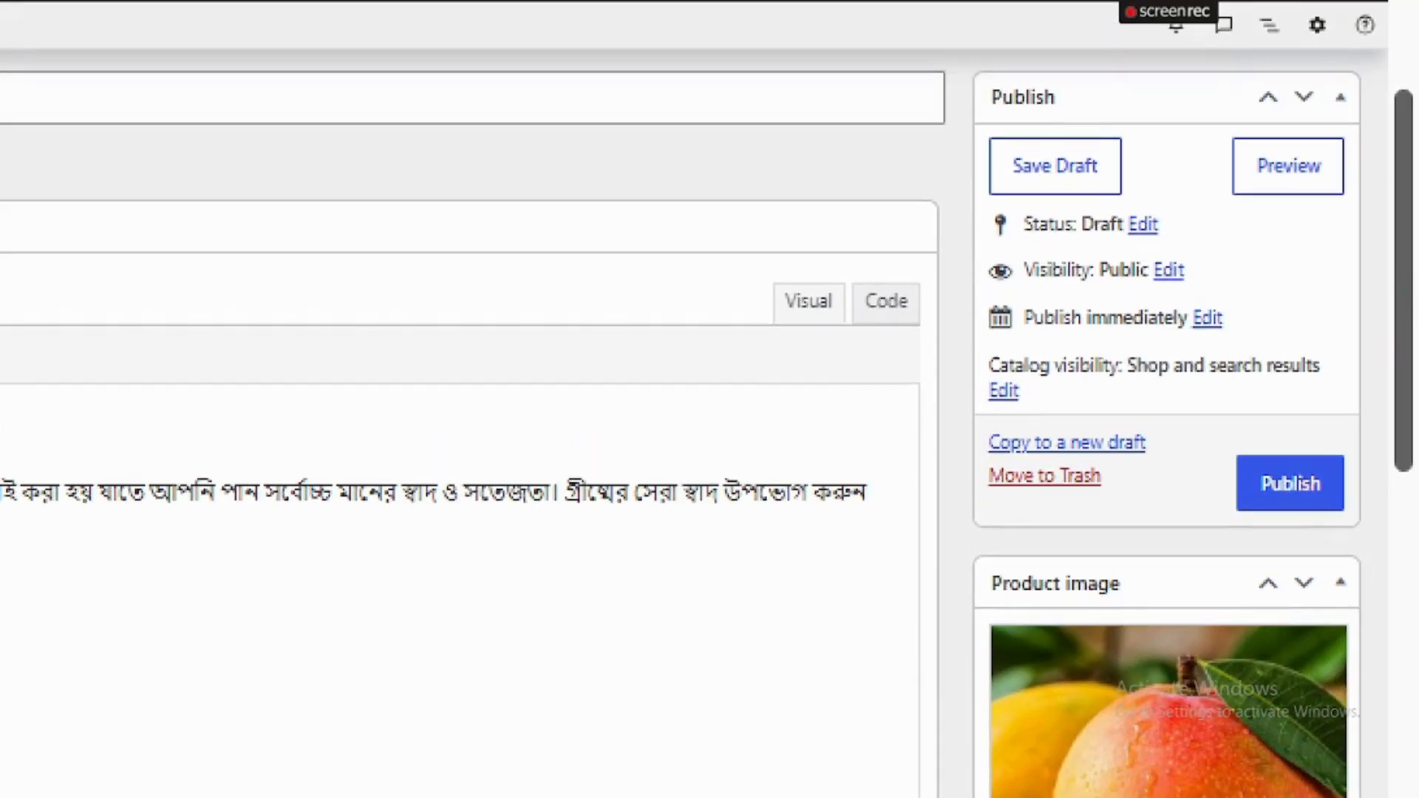
mouse_move(1316, 397)
mouse_down()
mouse_move(1032, 495)
mouse_move(1035, 314)
mouse_up()
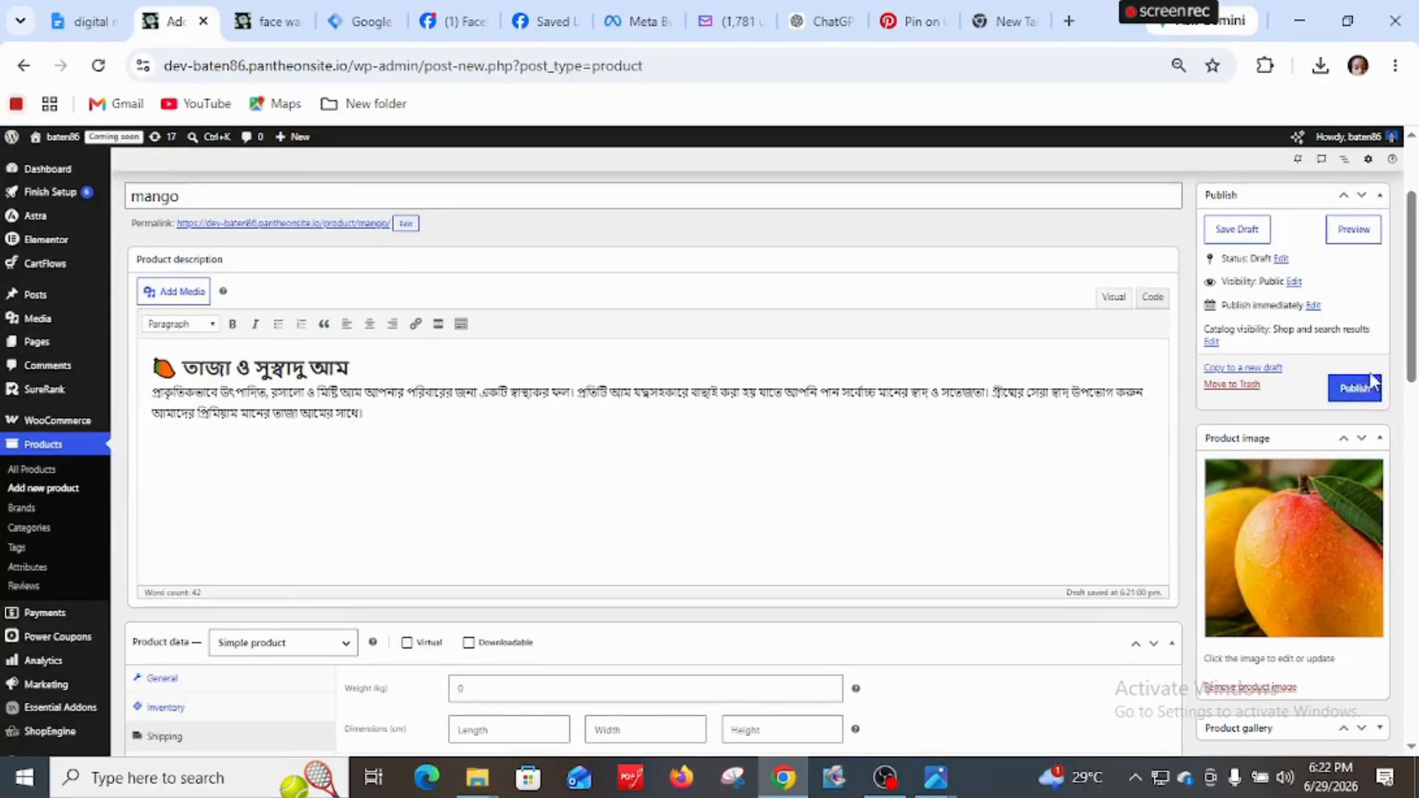
click(1288, 486)
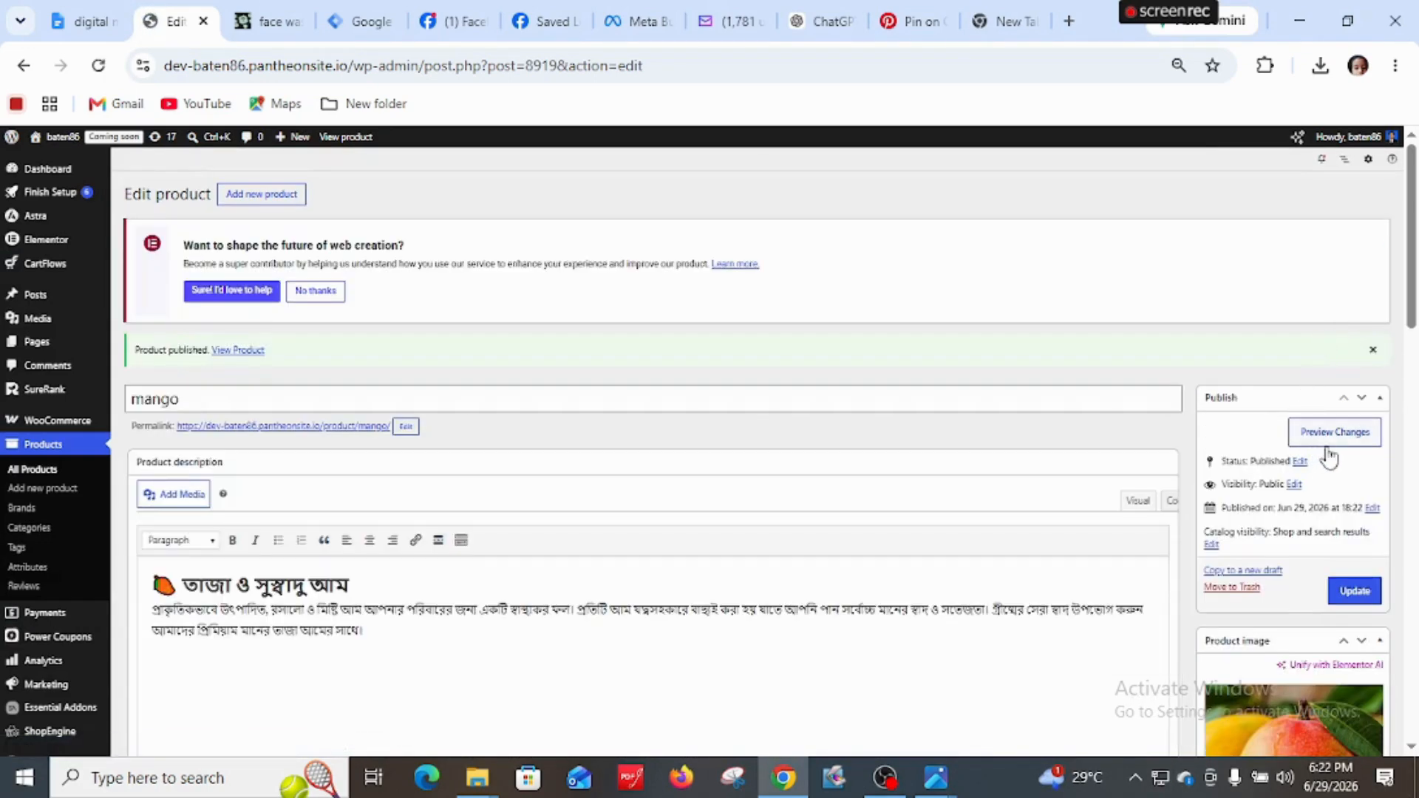
click(1335, 436)
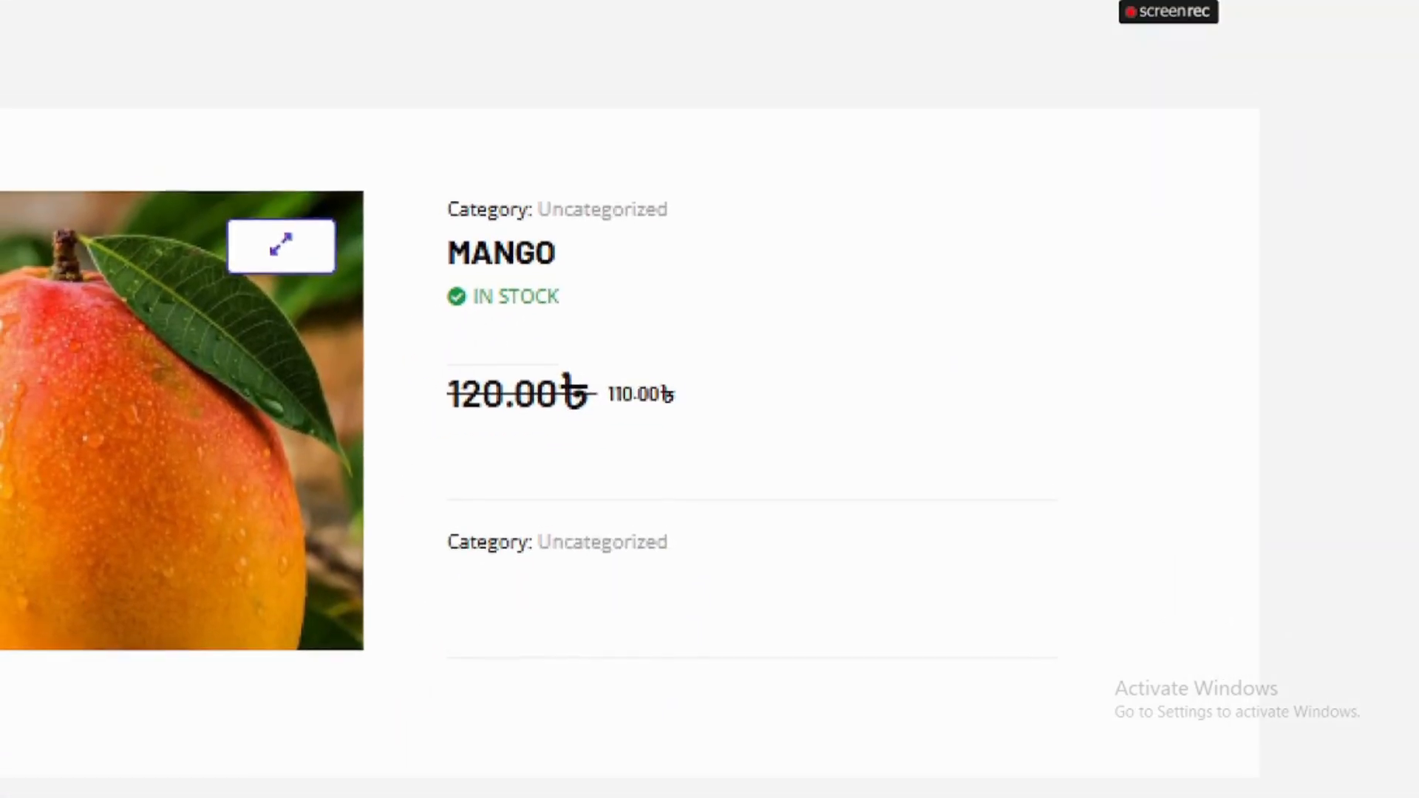
drag(446, 428, 843, 429)
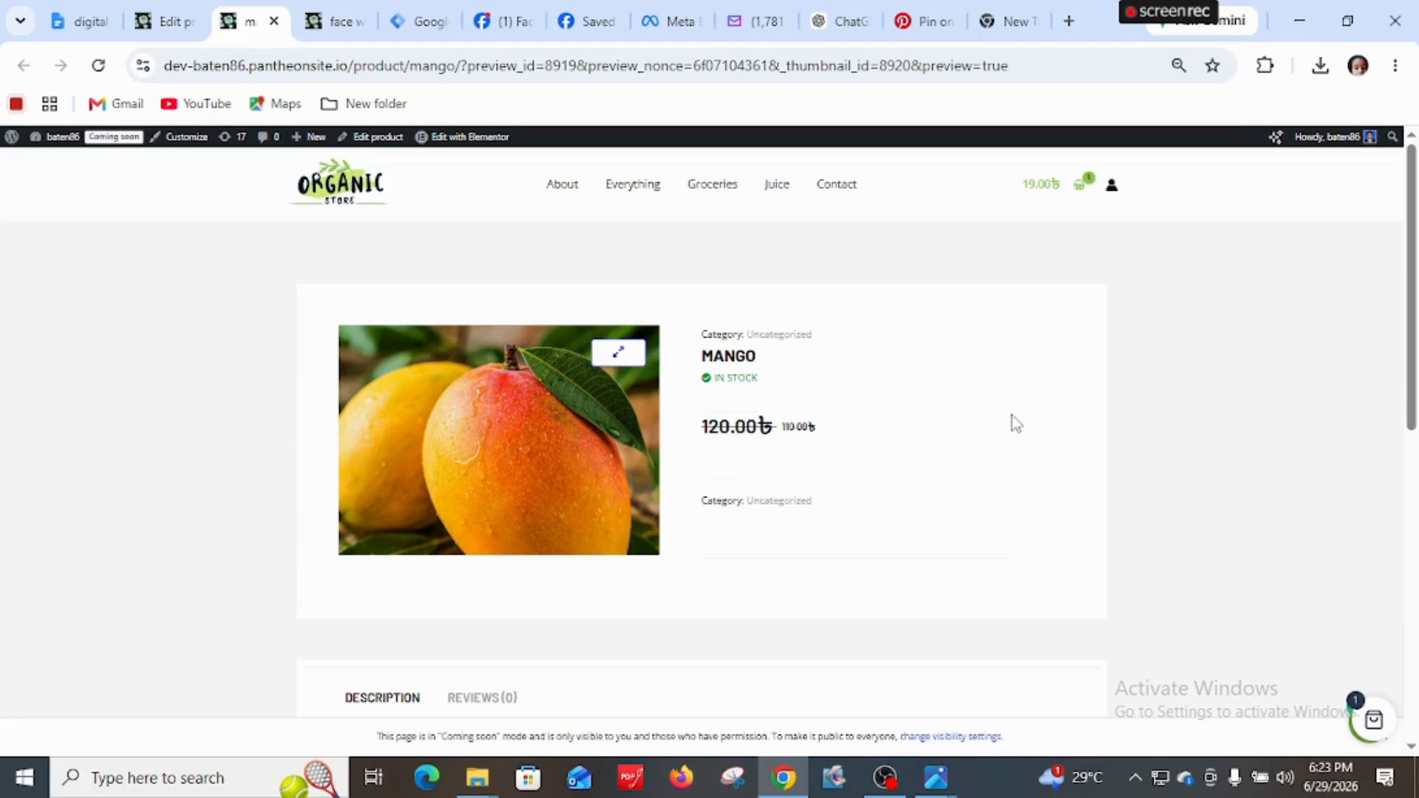
Return to the mango product editor and review its price, category, tag, brand, SureRank and Astra settings sections
click(177, 22)
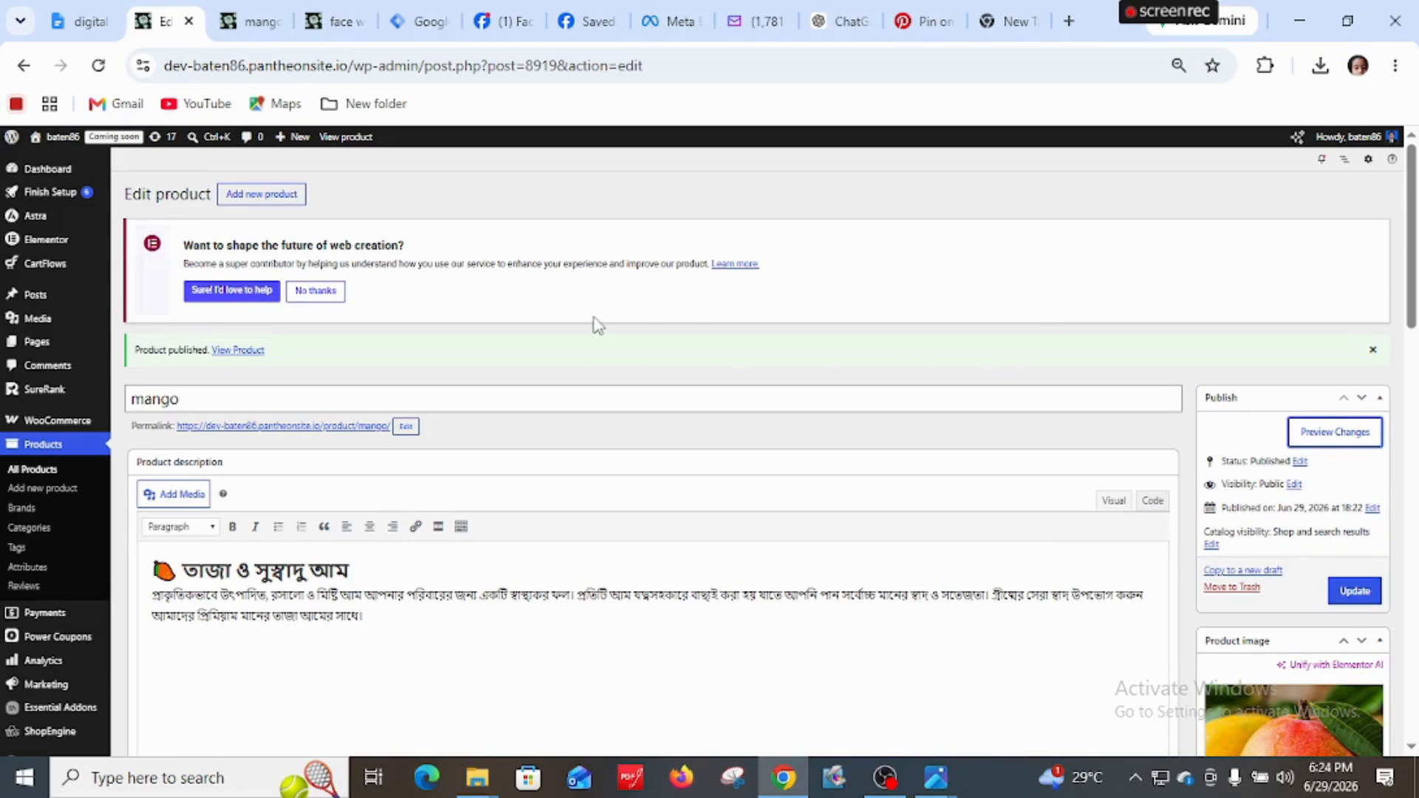
scroll(1281, 302, down, 4)
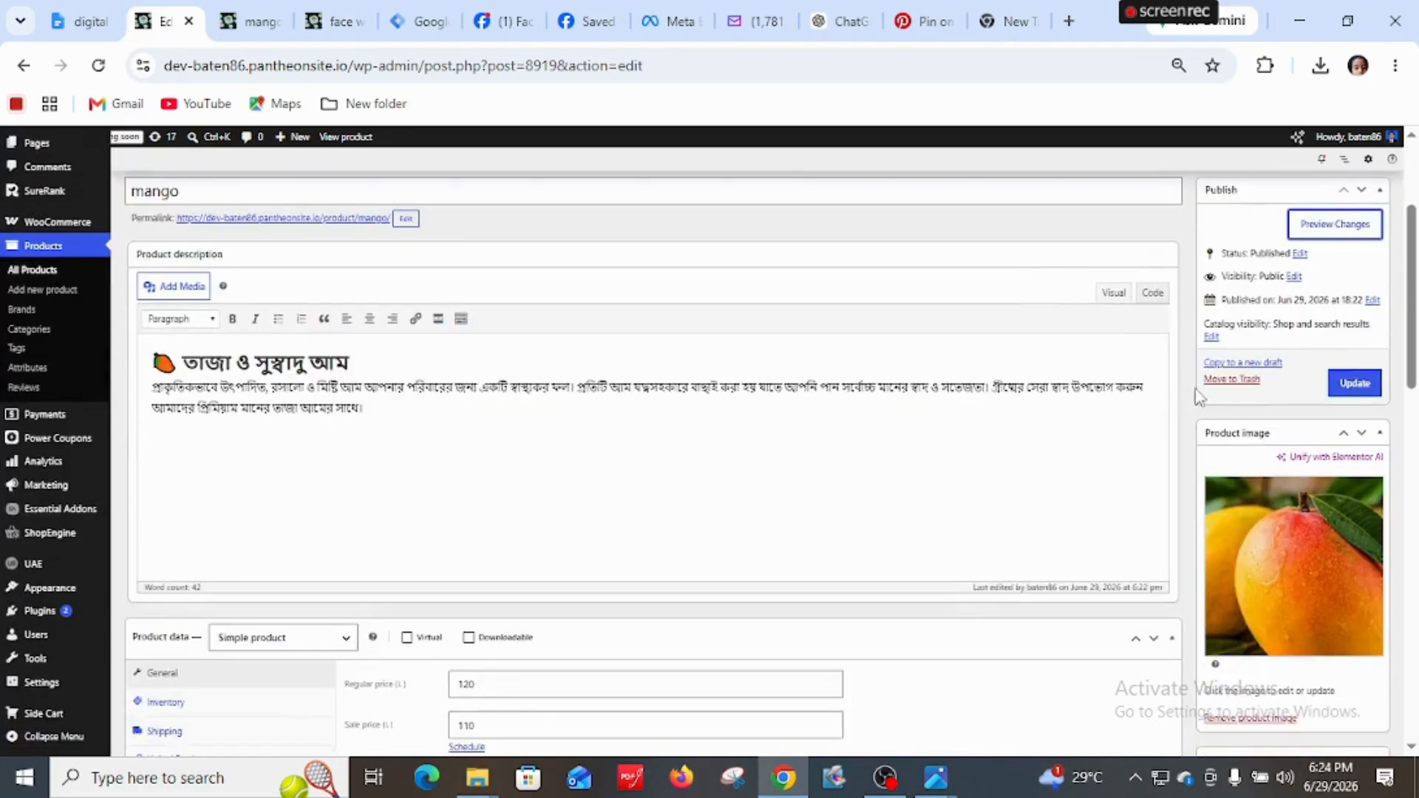
scroll(1280, 301, down, 4)
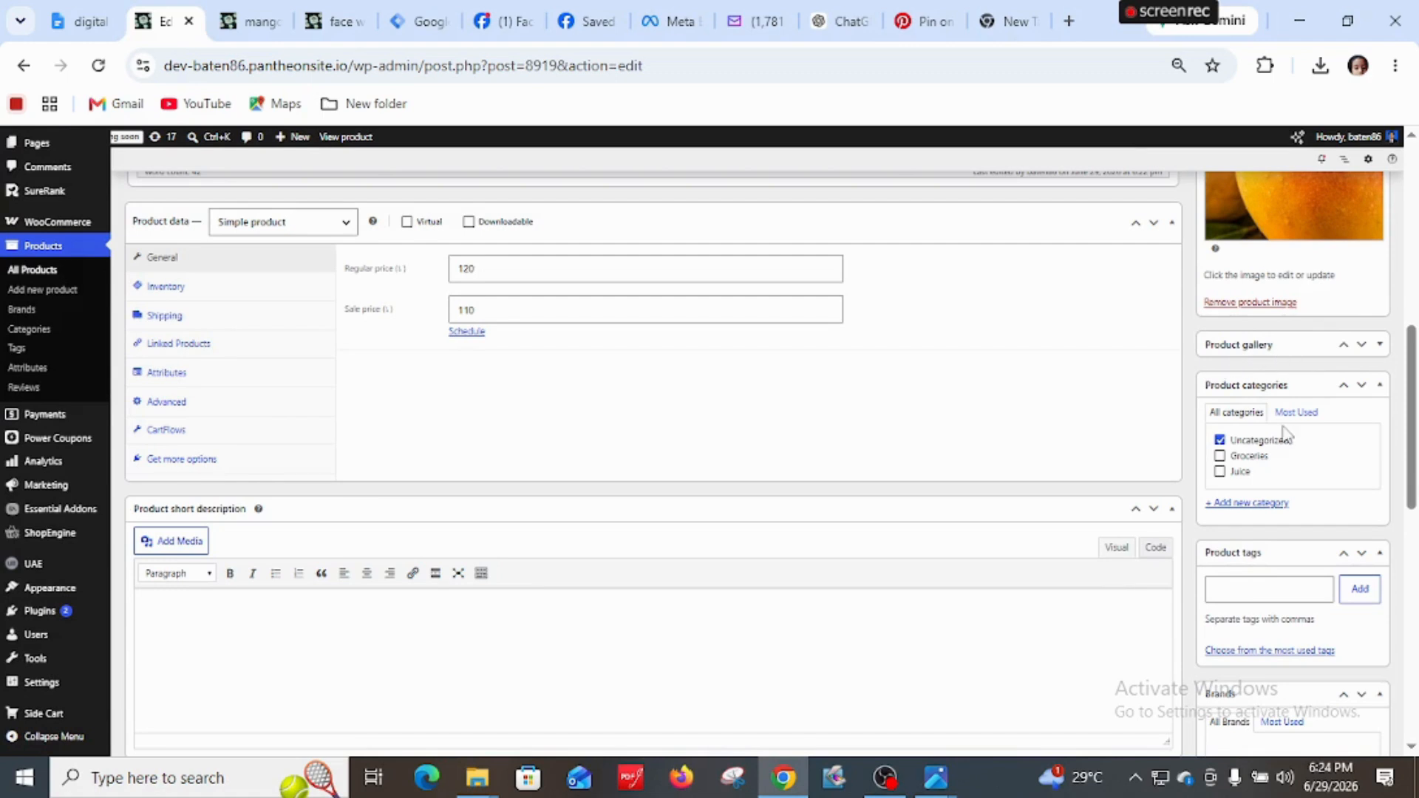
scroll(1267, 417, down, 1)
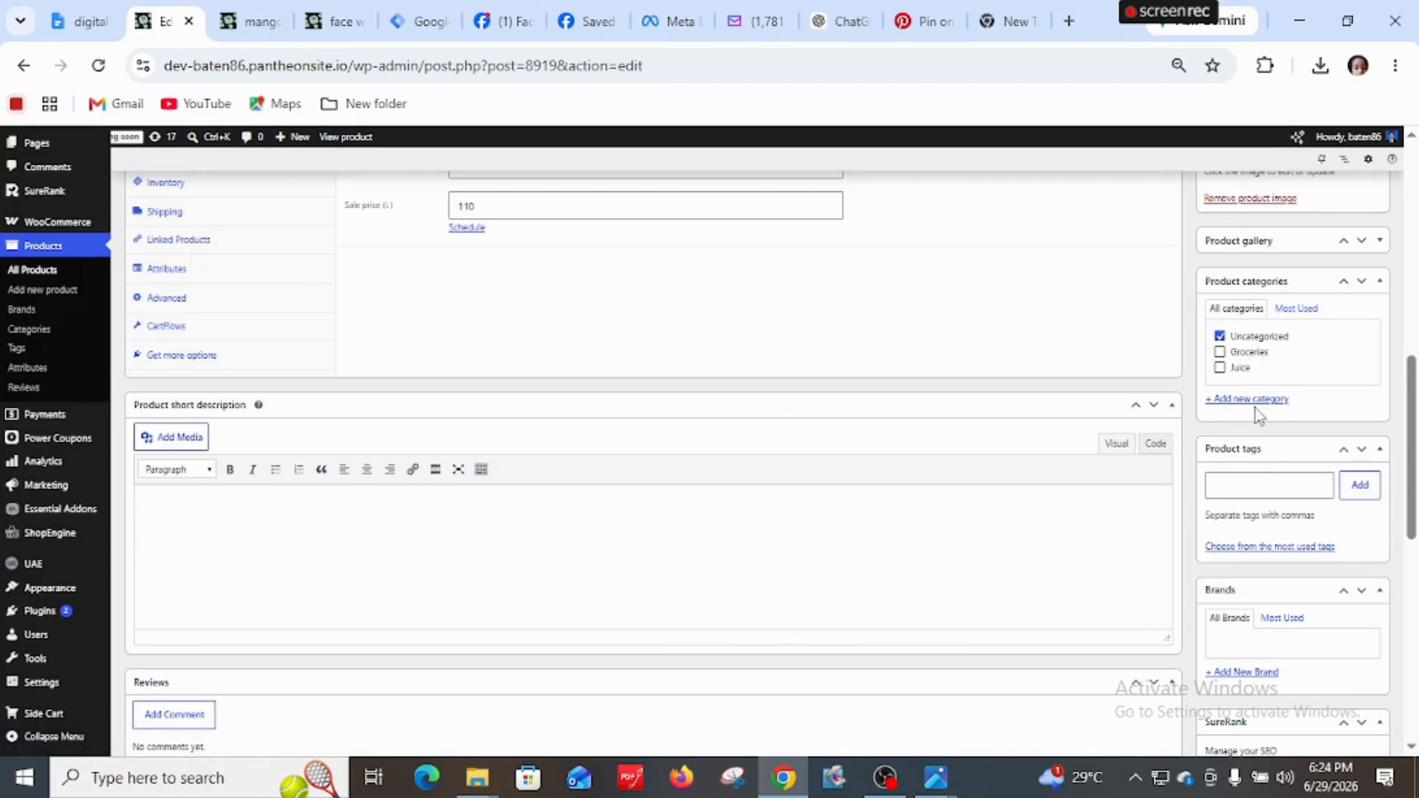
scroll(1260, 392, down, 1)
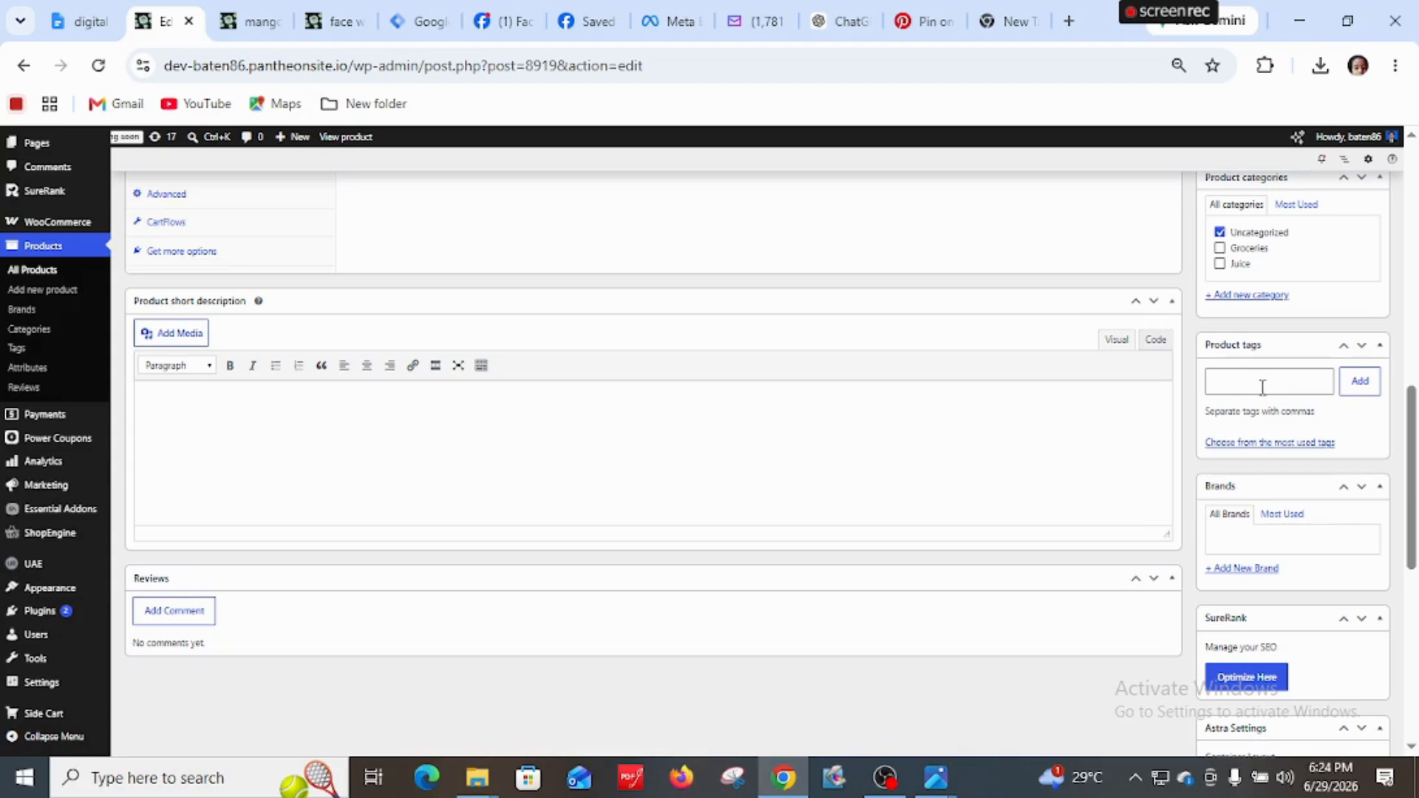
scroll(1262, 388, down, 1)
scroll(1264, 395, down, 1)
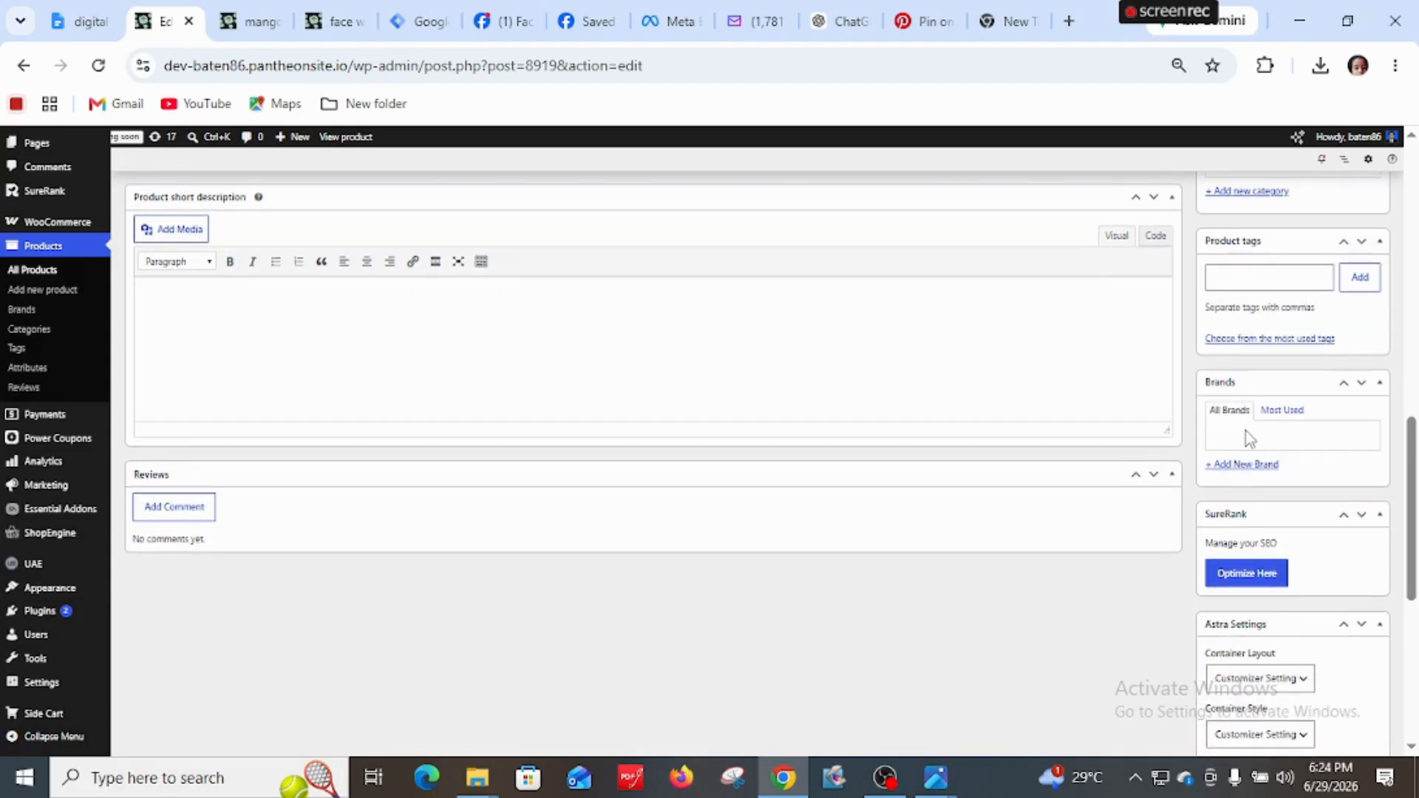
scroll(1249, 437, down, 3)
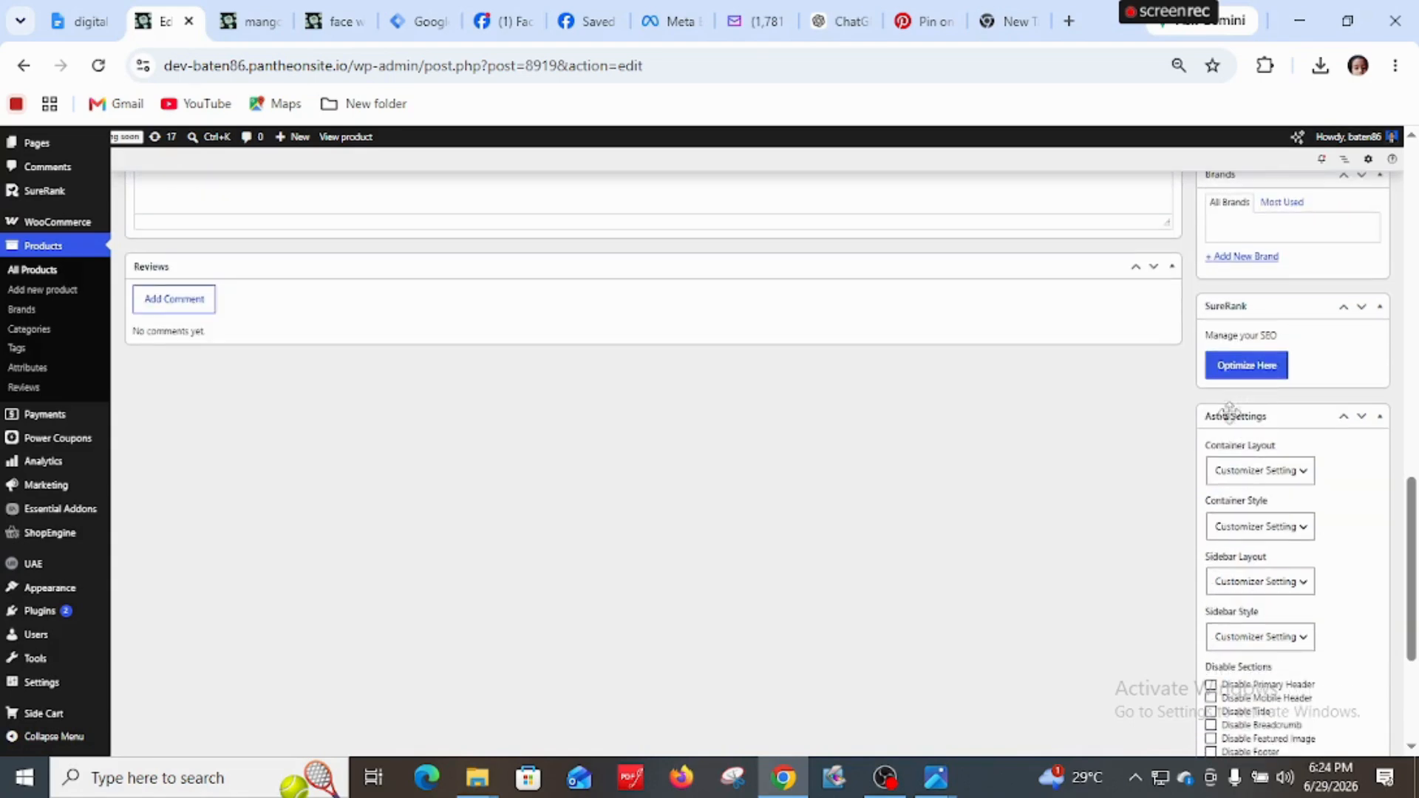
scroll(1238, 440, down, 2)
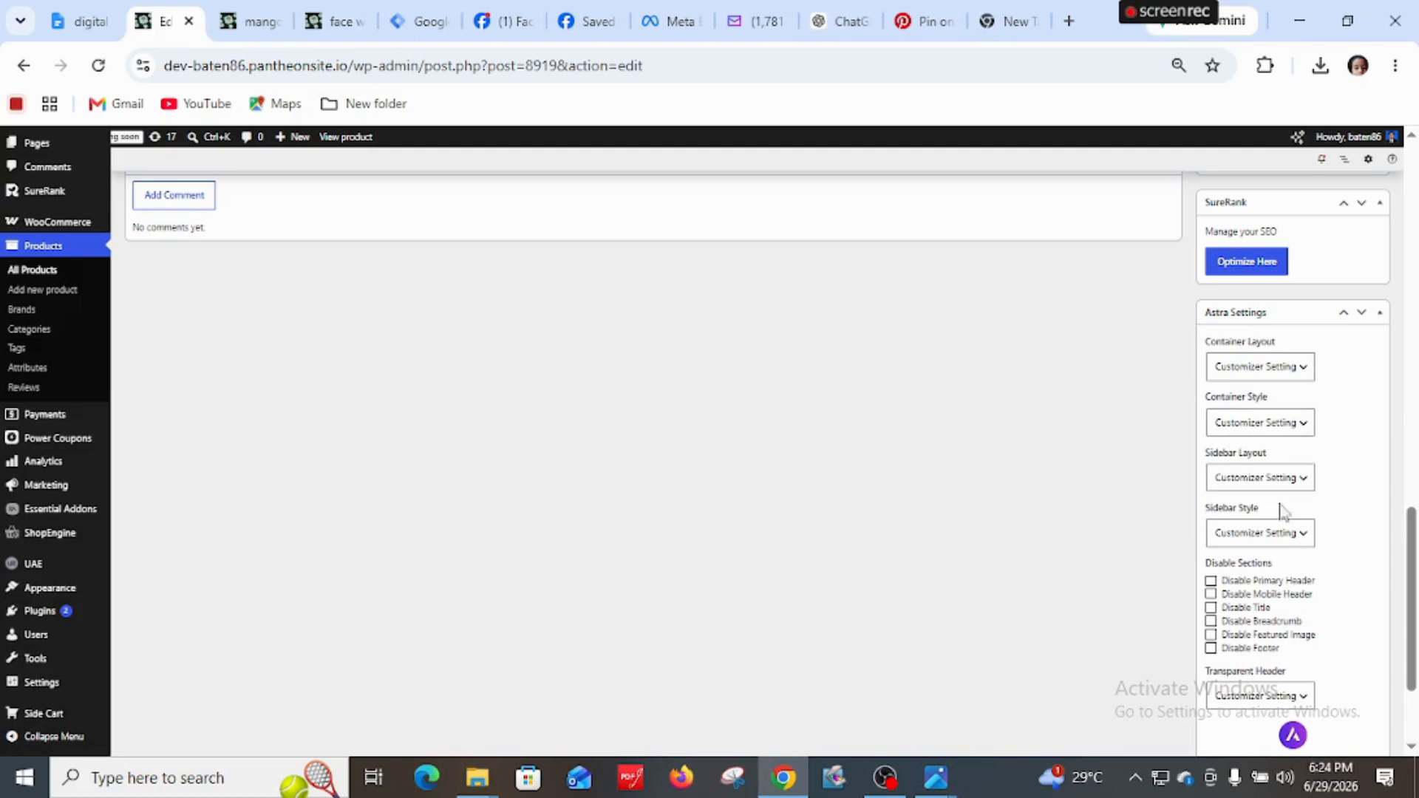
scroll(1290, 540, down, 1)
scroll(1295, 569, down, 1)
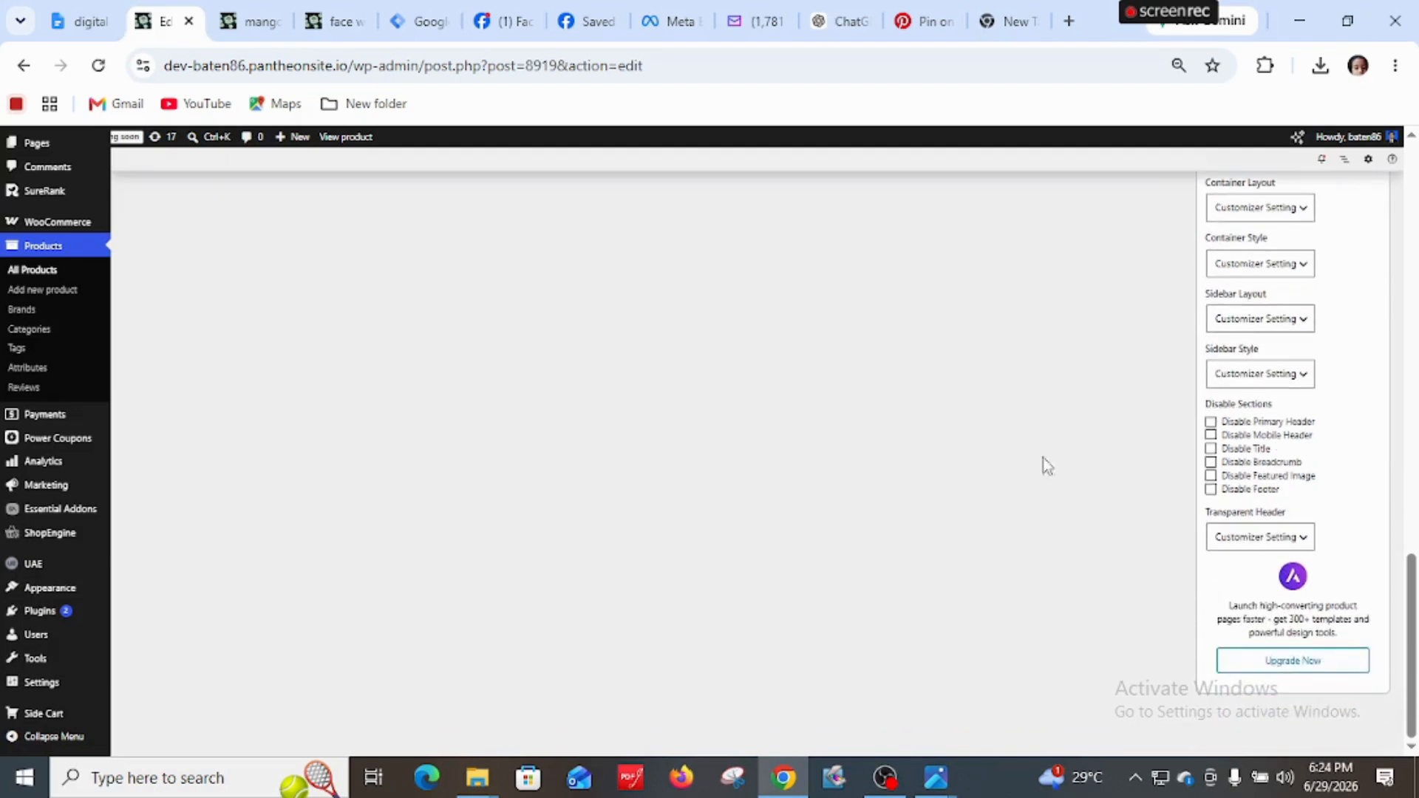
View the ShopEngine builder templates list and go to the main ShopEngine settings page
scroll(835, 347, up, 2)
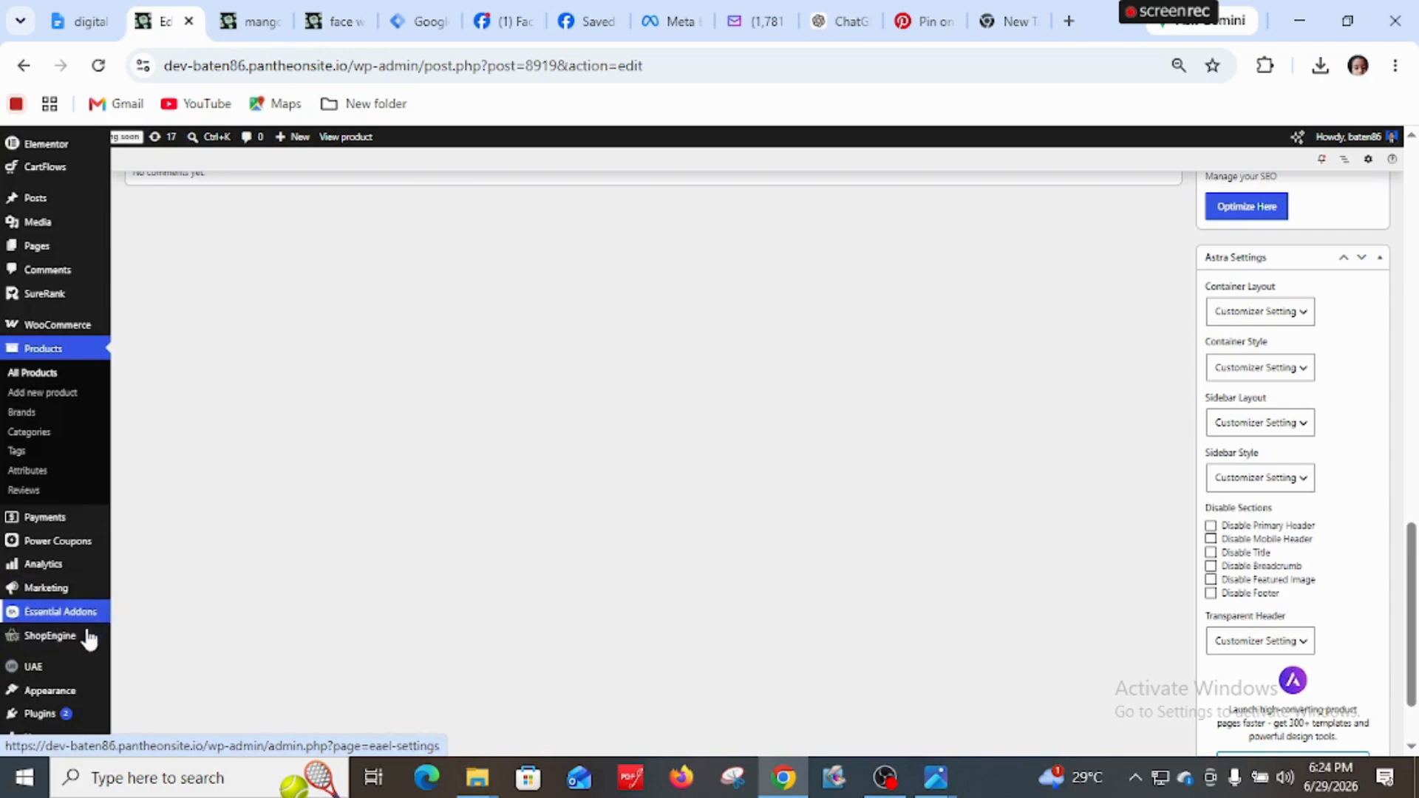
mouse_move(81, 638)
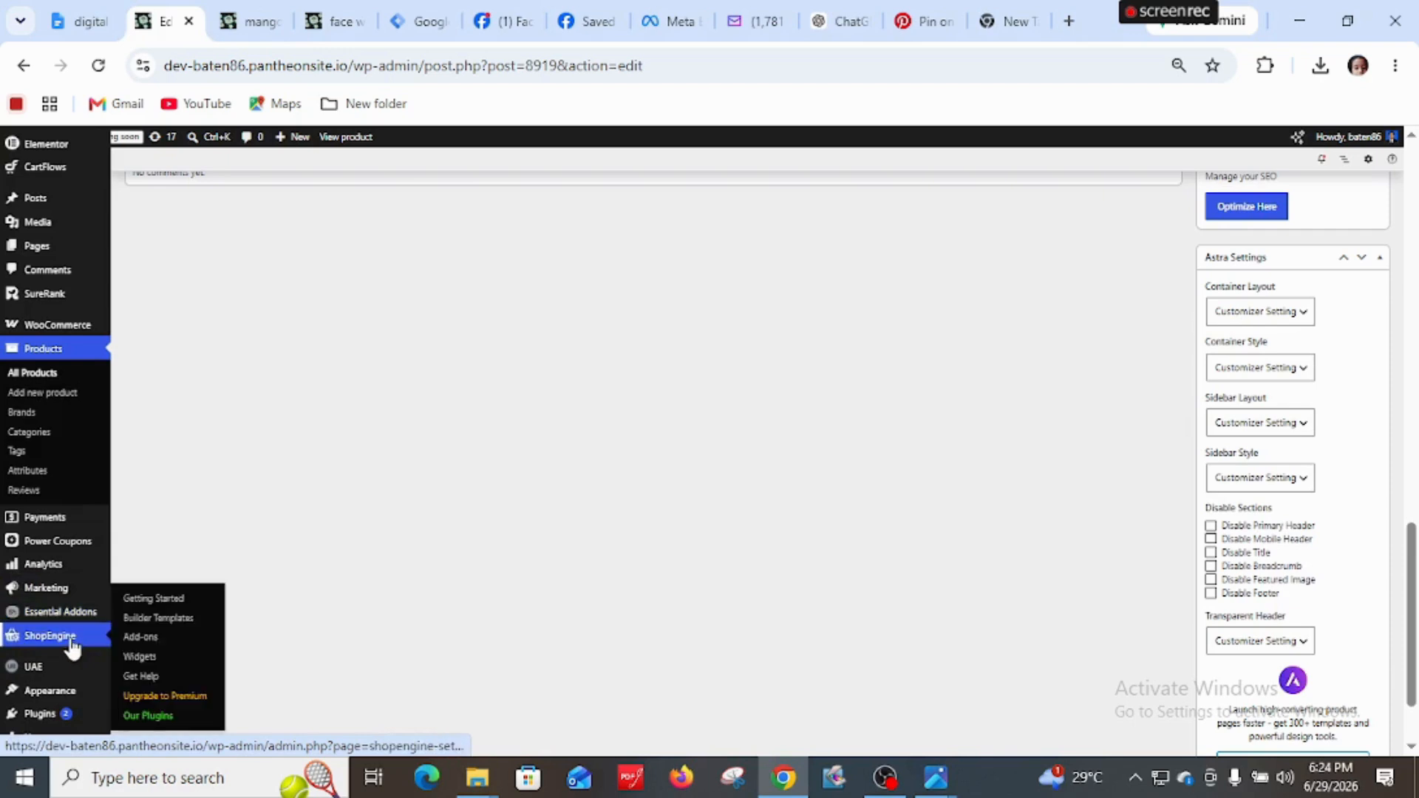
click(171, 621)
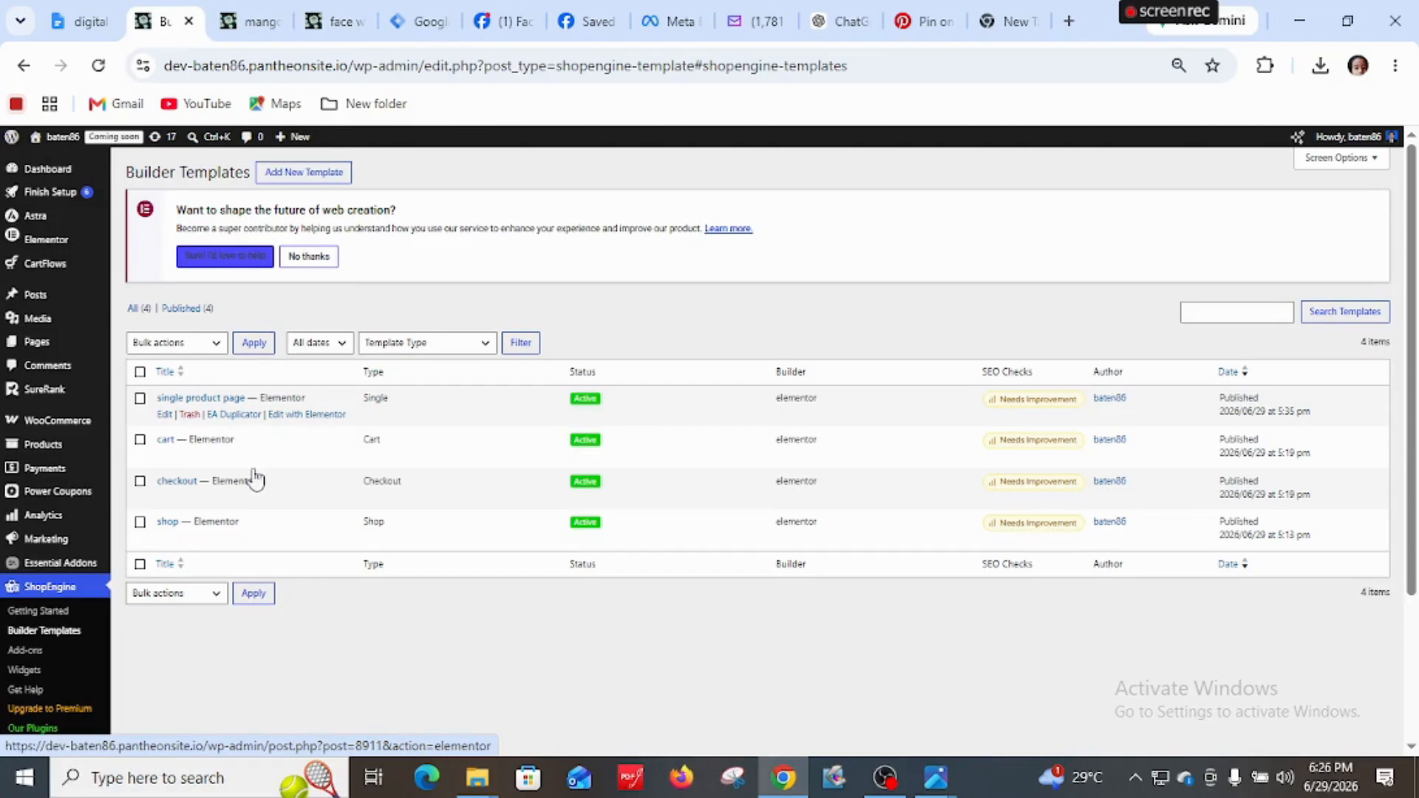
click(87, 595)
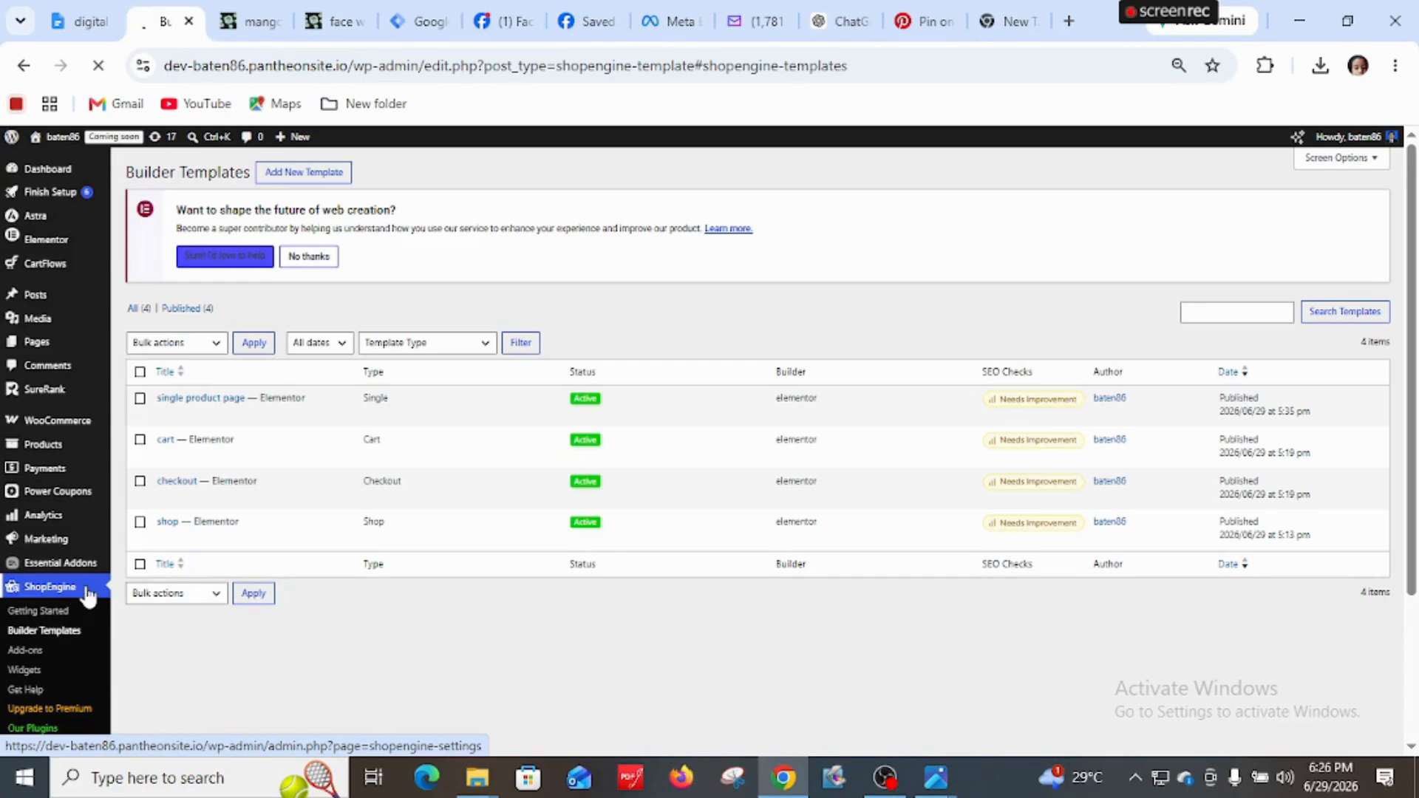